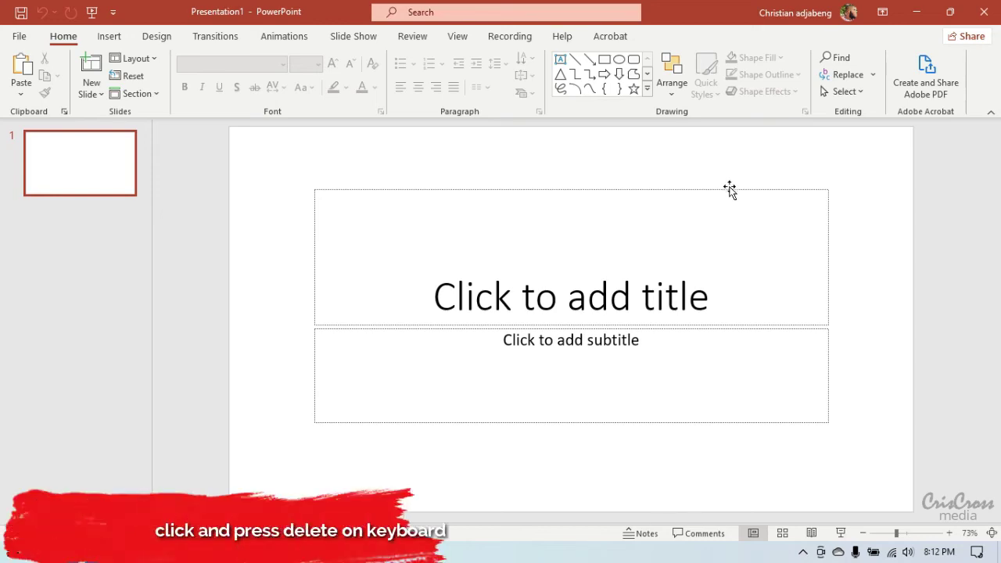
Step: Delete the title and subtitle placeholders from the slide
click(728, 189)
key(Delete)
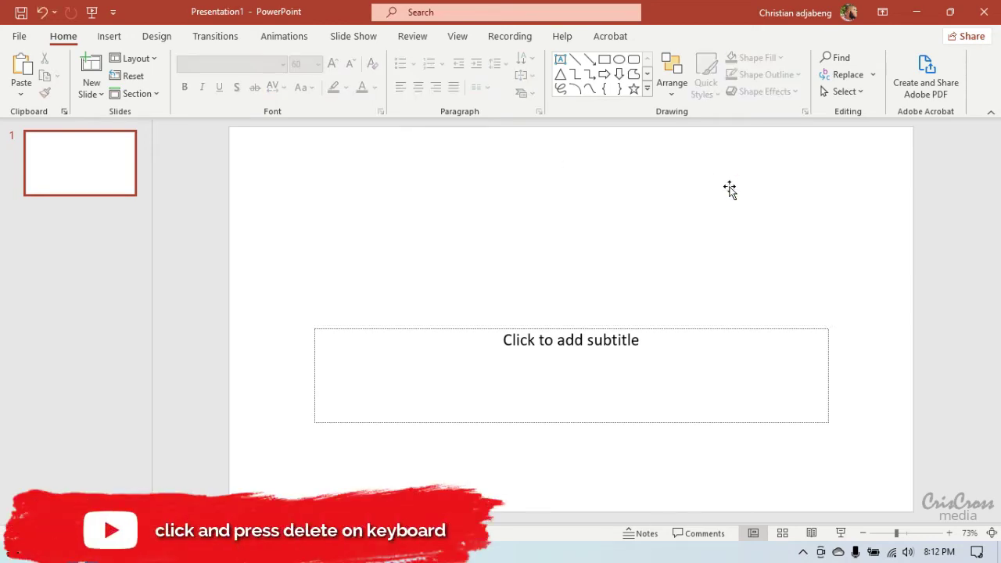
click(738, 328)
key(Delete)
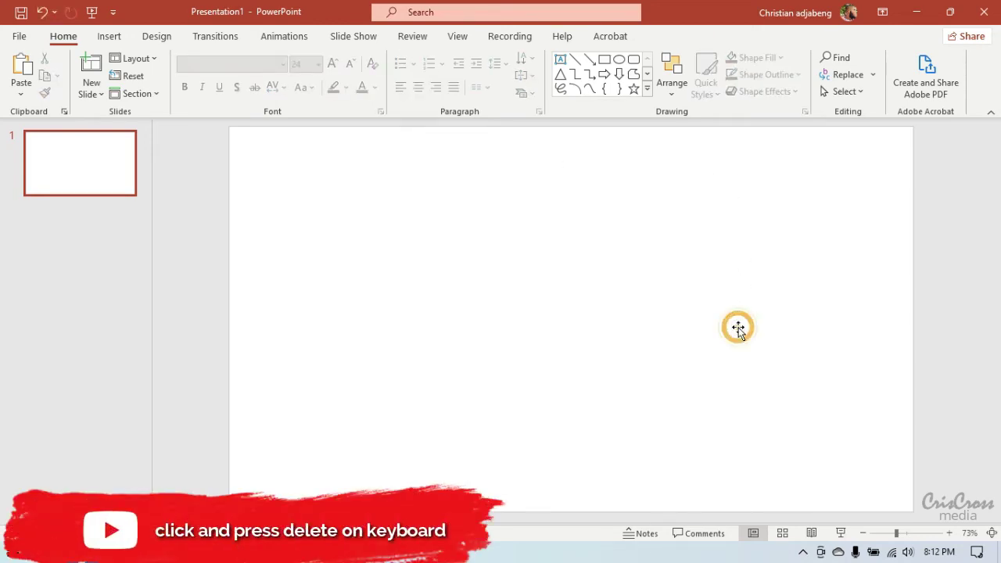
Step: Draw a large 7.04-inch oval circle and move it to the slide centre
click(109, 36)
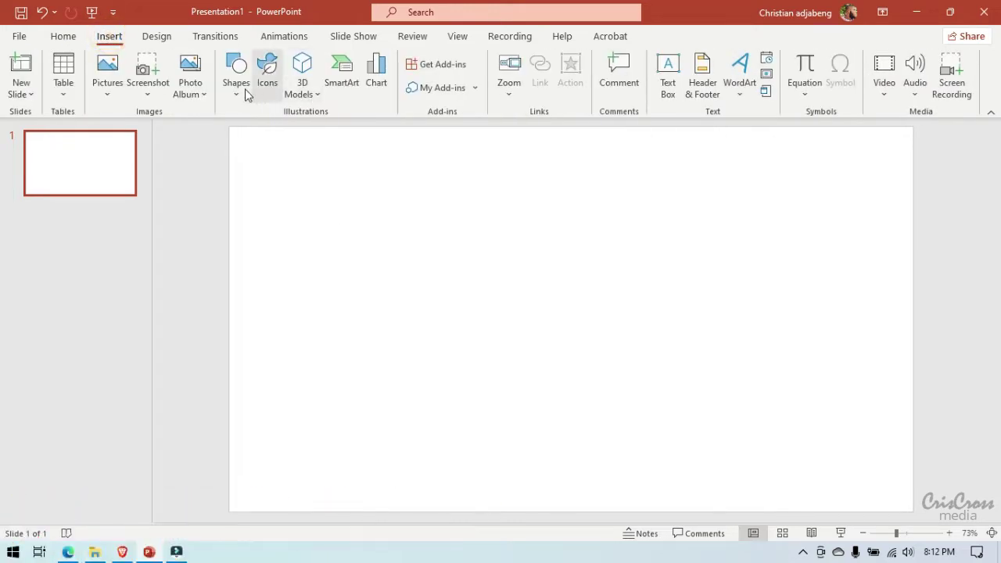
click(236, 86)
click(291, 132)
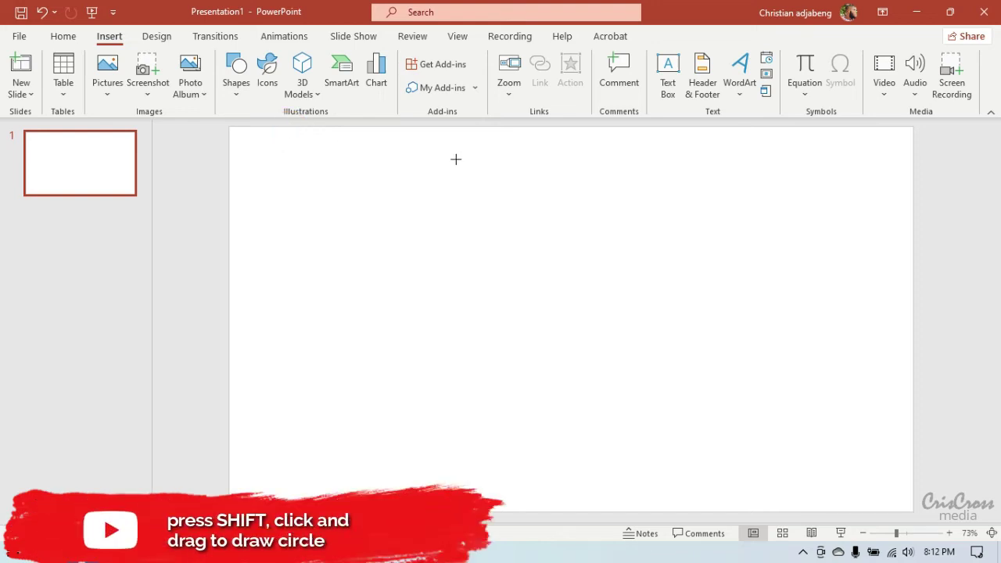
drag(442, 153, 805, 439)
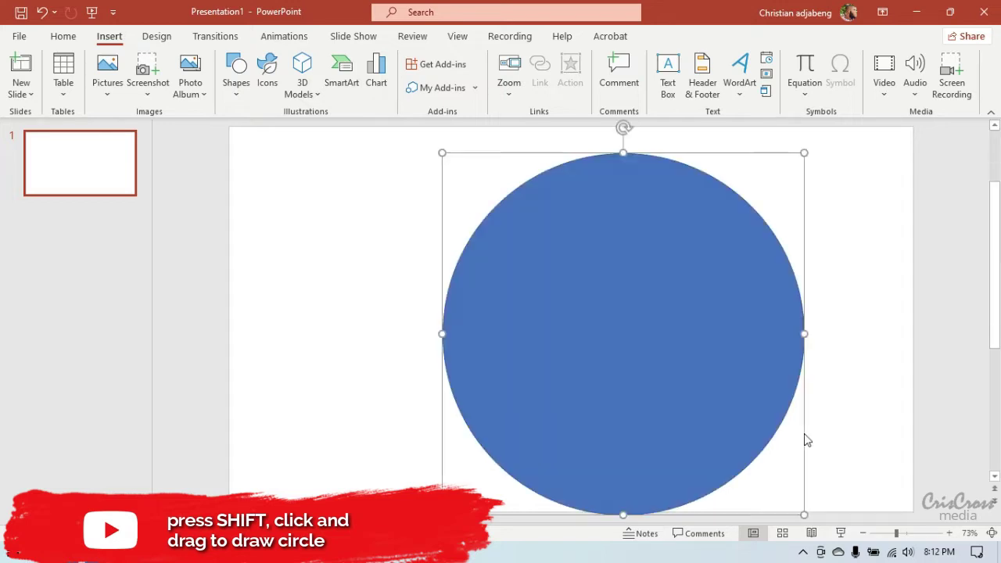
drag(665, 365, 612, 346)
Step: Set the blue circle's line to No line in the Format Shape pane
right_click(628, 319)
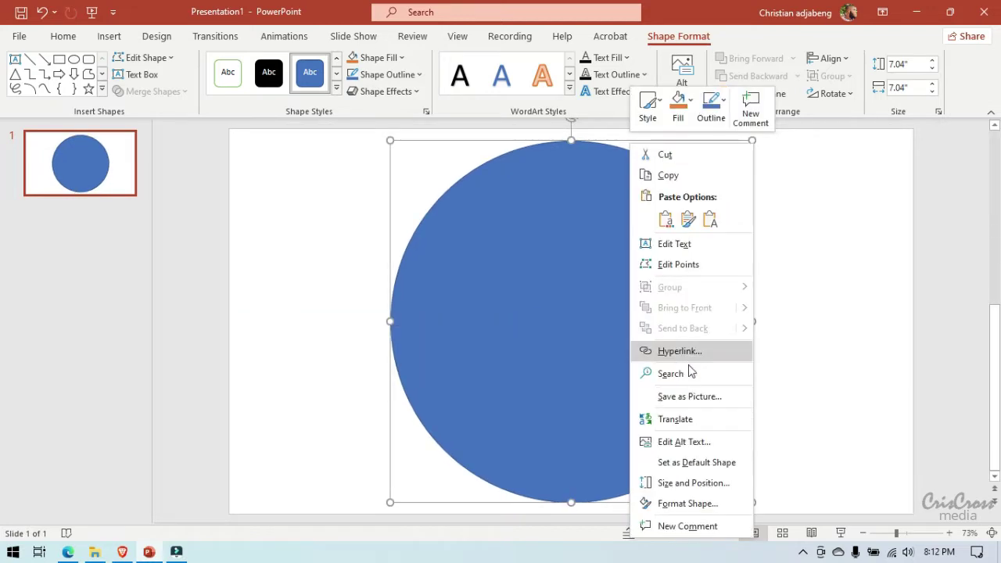
click(695, 503)
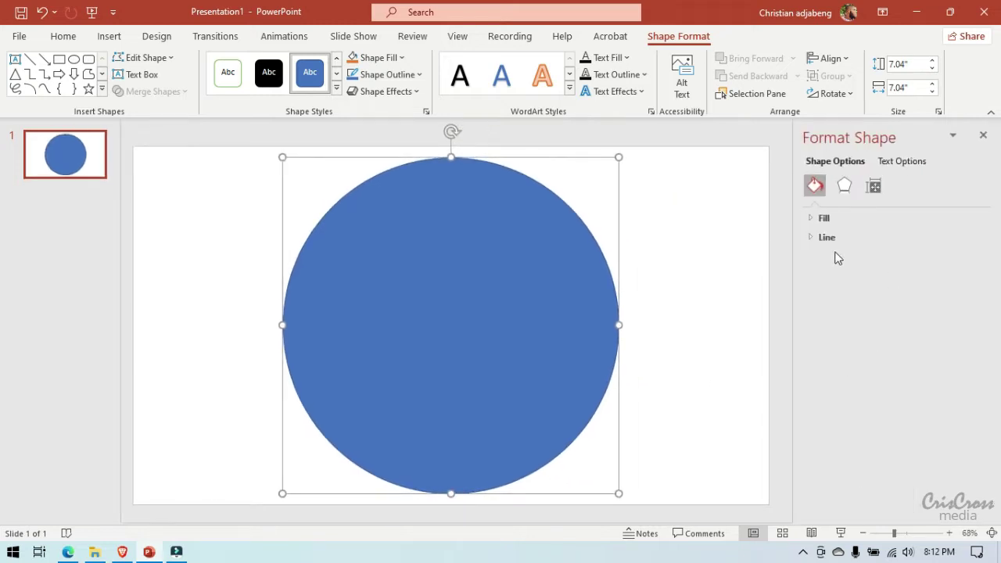
click(813, 237)
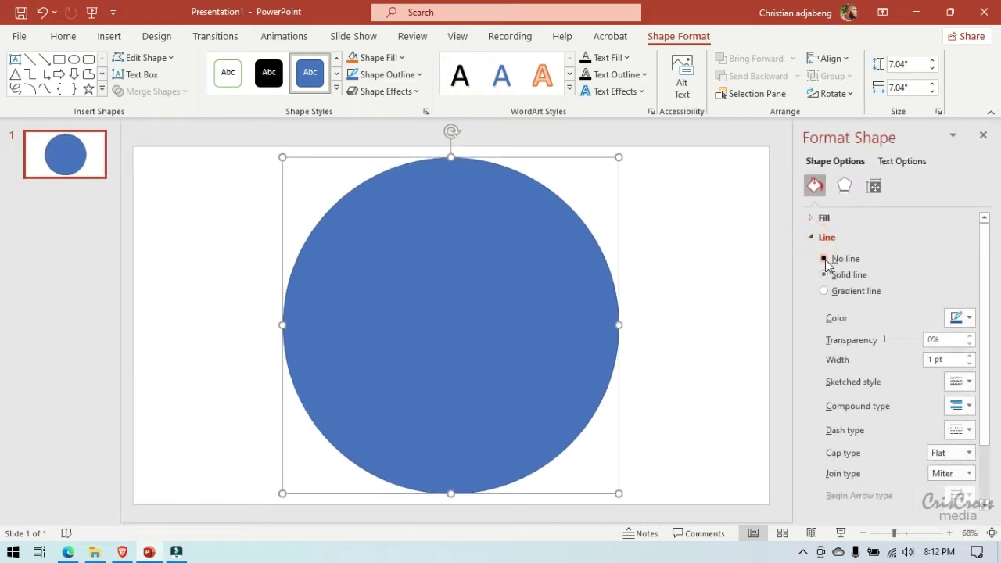
click(824, 259)
click(811, 237)
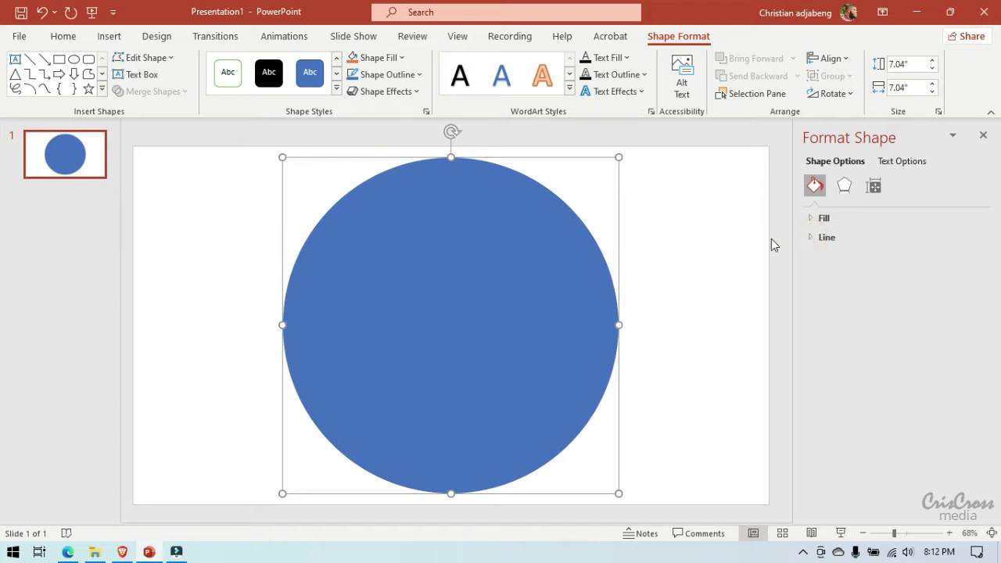
click(776, 237)
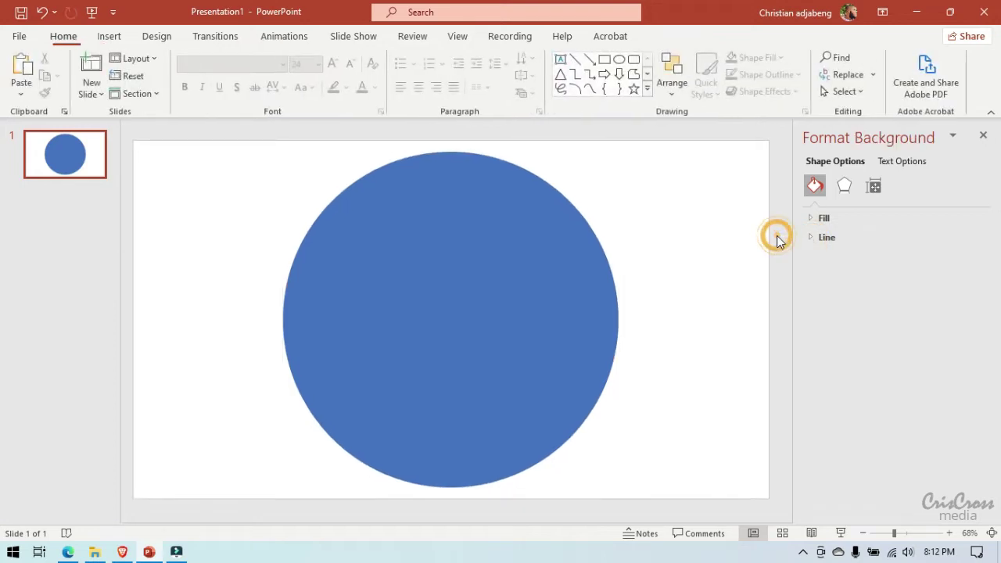
click(560, 274)
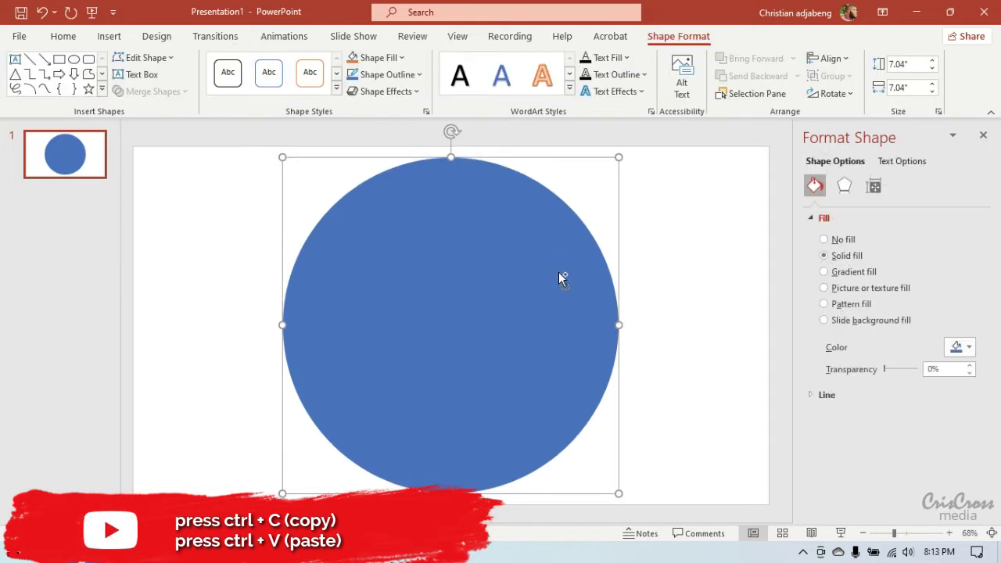
Step: Duplicate the blue circle and fill the copy light blue
key(ctrl+c)
key(ctrl+v)
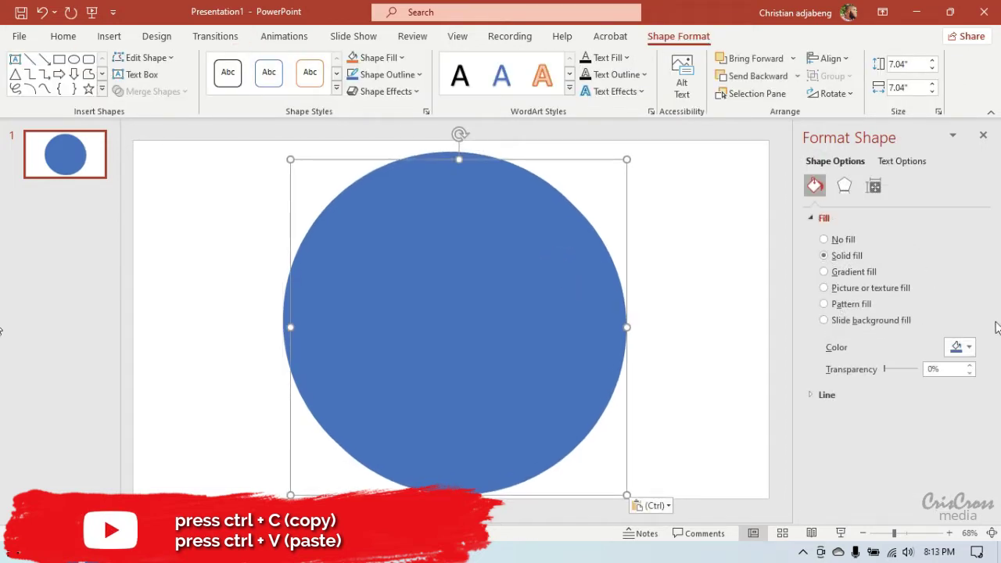
click(960, 346)
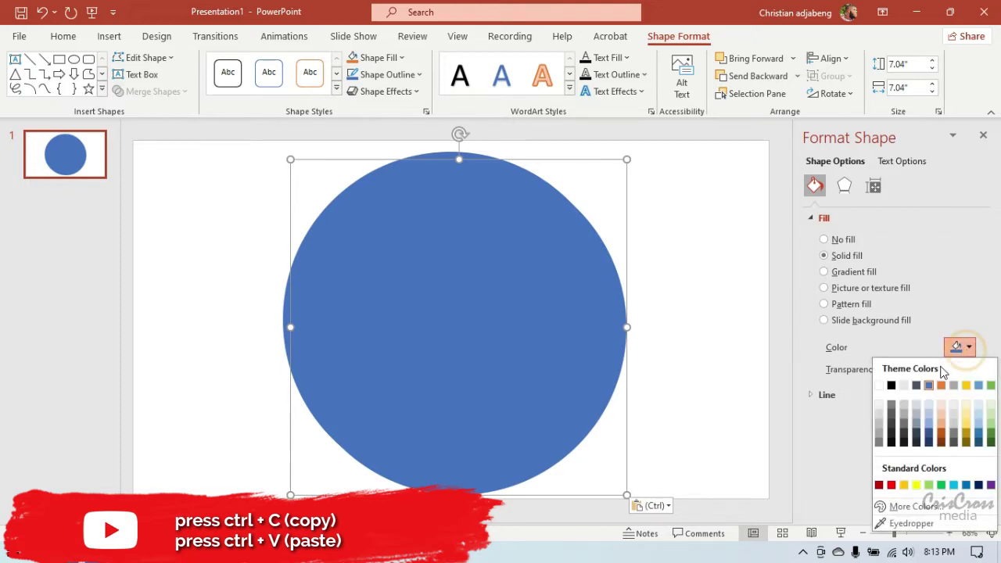
click(953, 485)
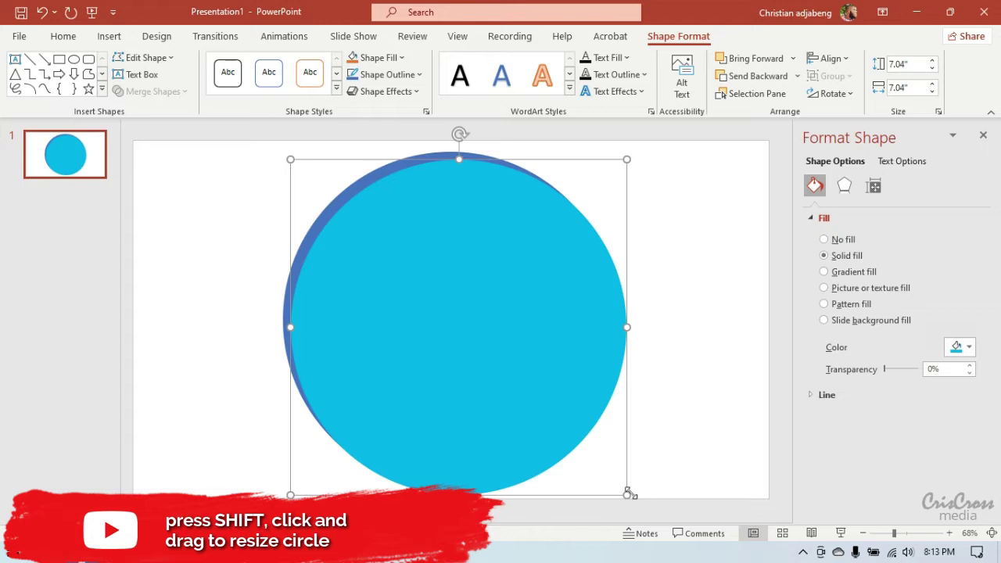
Step: Shrink the light-blue copy to 6.45 inches and centre it on the dark-blue circle
drag(627, 493, 592, 467)
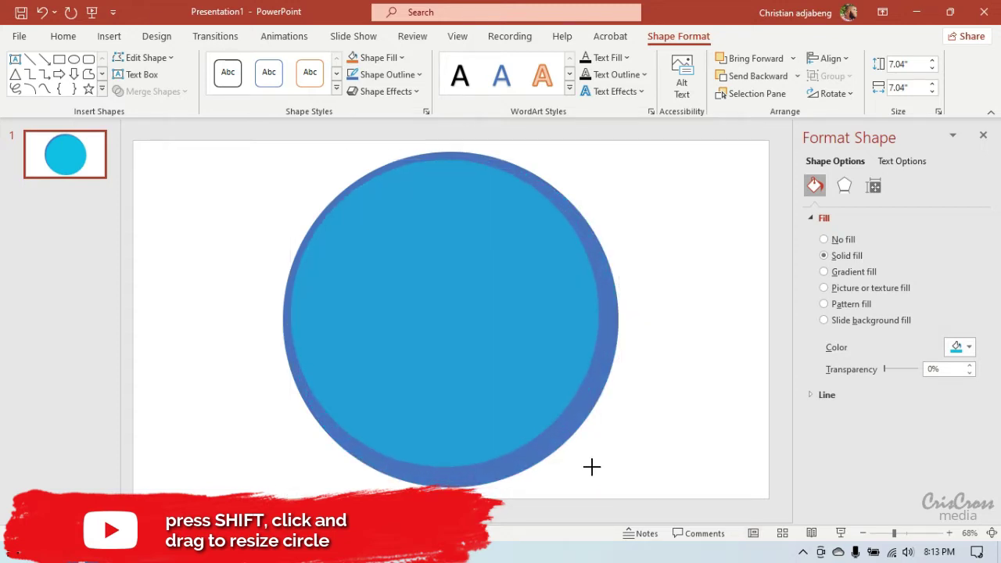
drag(592, 466, 591, 467)
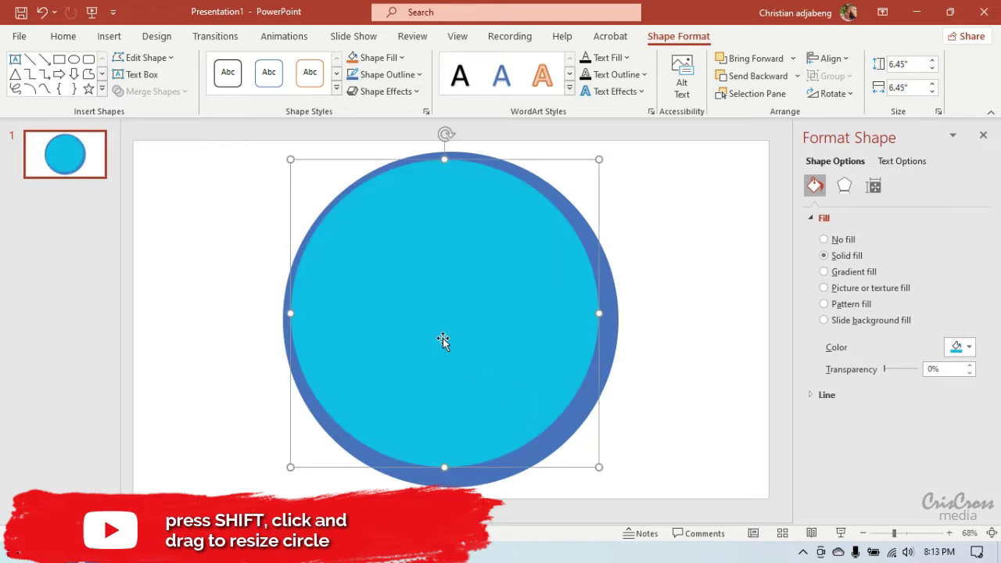
drag(442, 338, 452, 346)
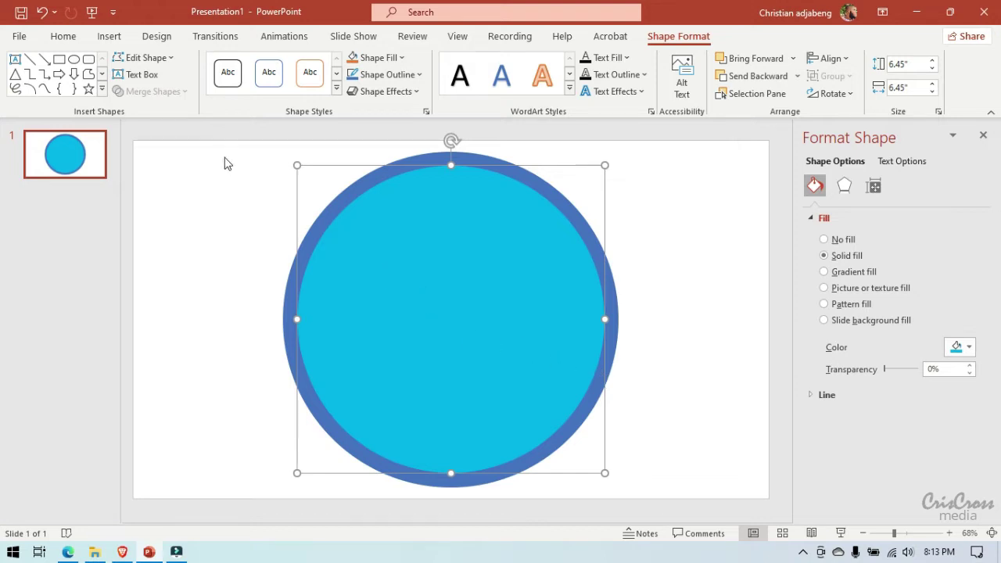
Step: Draw a small oval circle near the slide's top-left corner
click(109, 37)
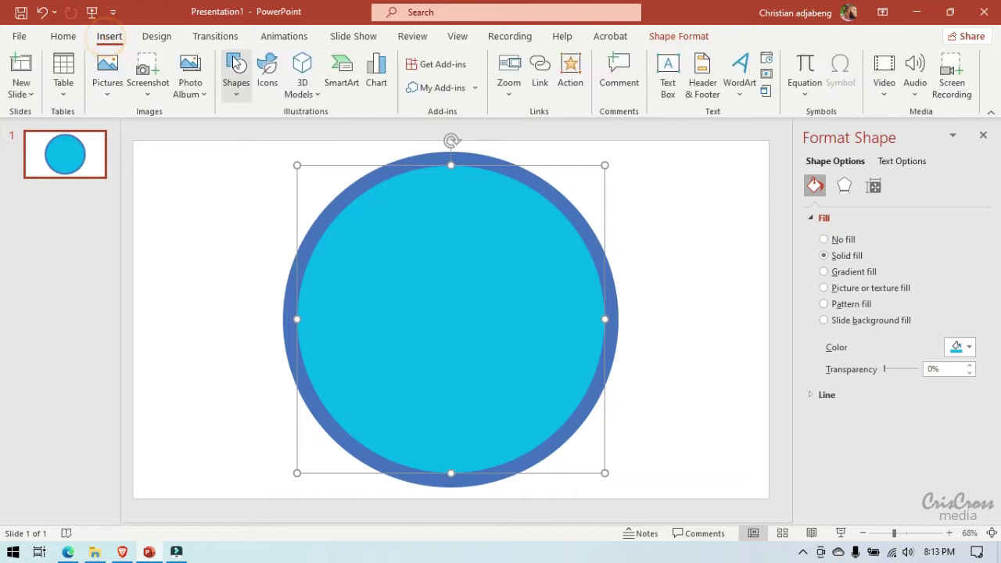
click(233, 84)
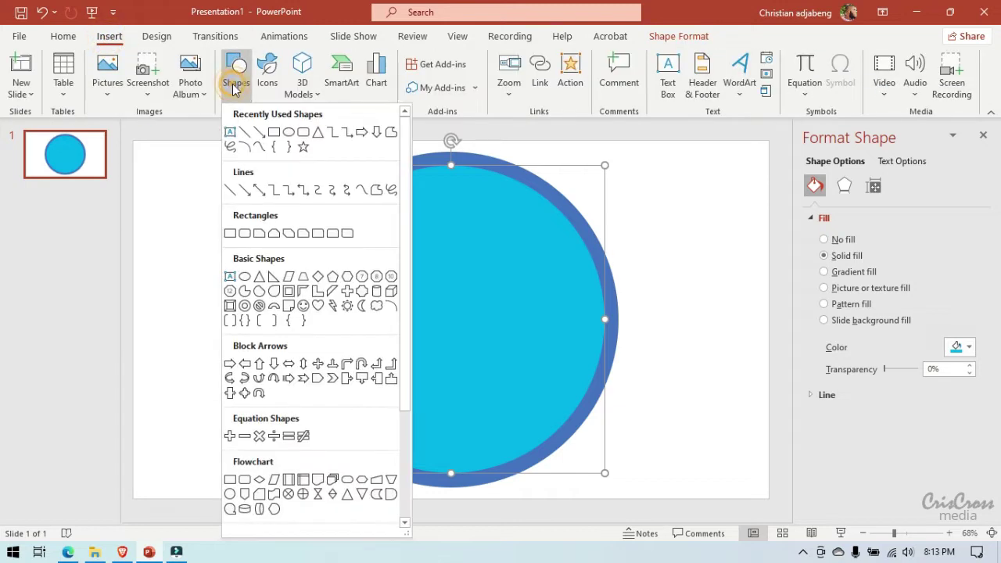
click(289, 131)
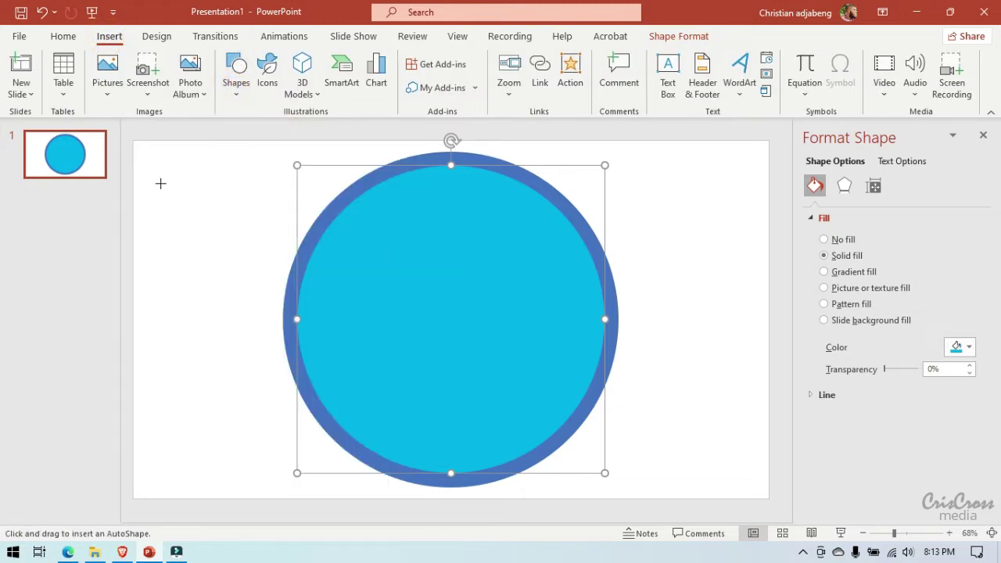
drag(161, 183, 194, 216)
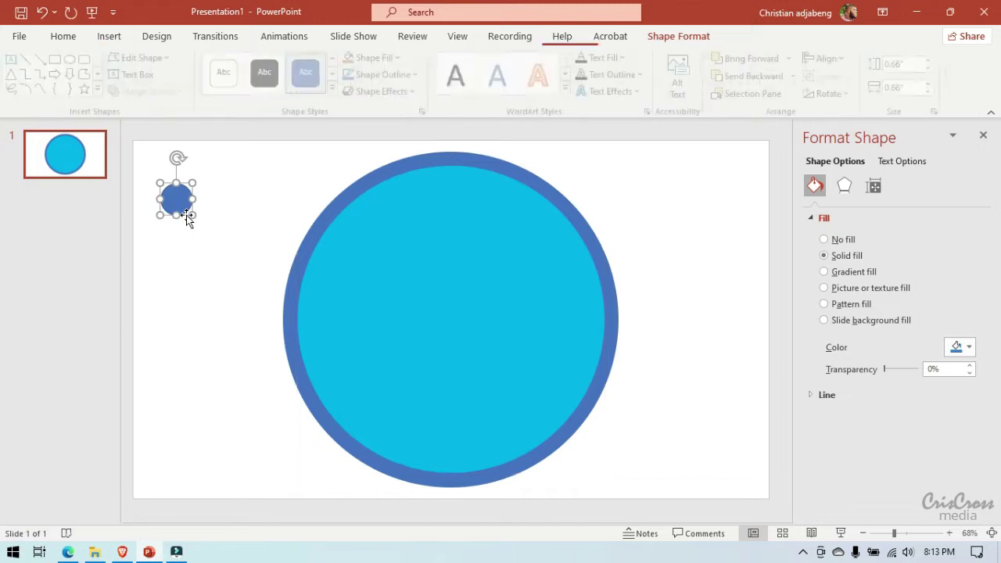
Step: Give the small circle no outline and a gold fill, and place it on the ring's upper left
click(822, 394)
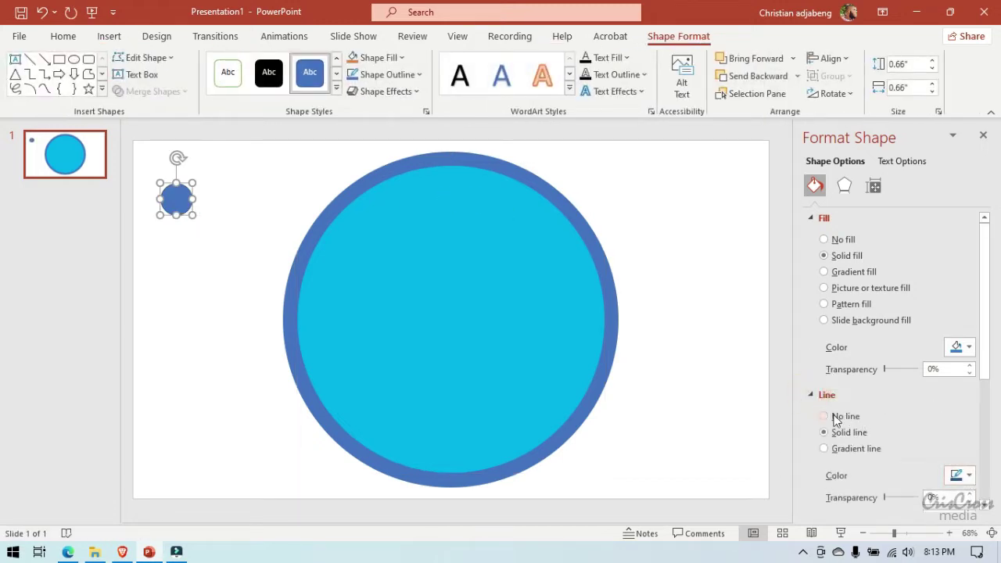
click(823, 416)
click(814, 396)
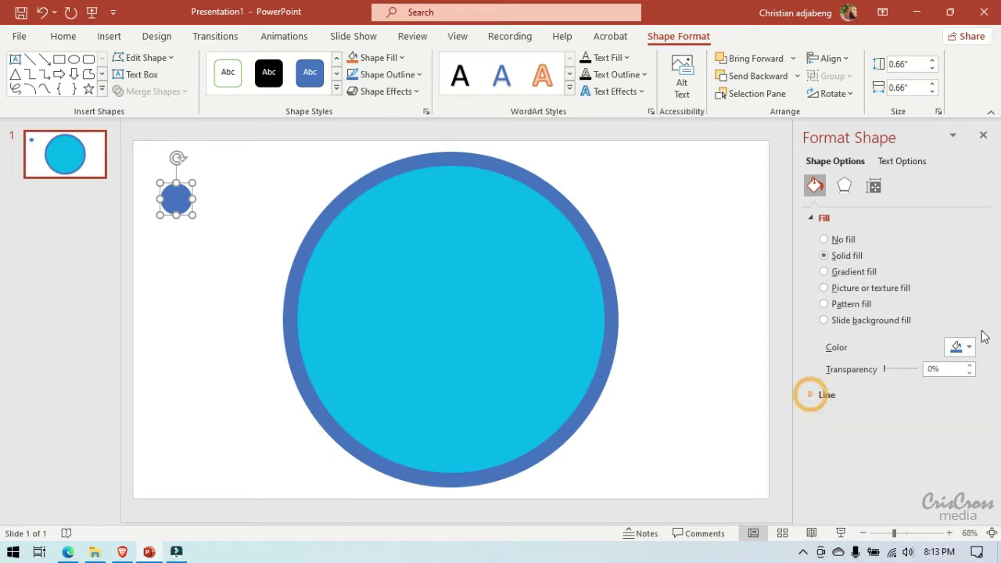
click(968, 348)
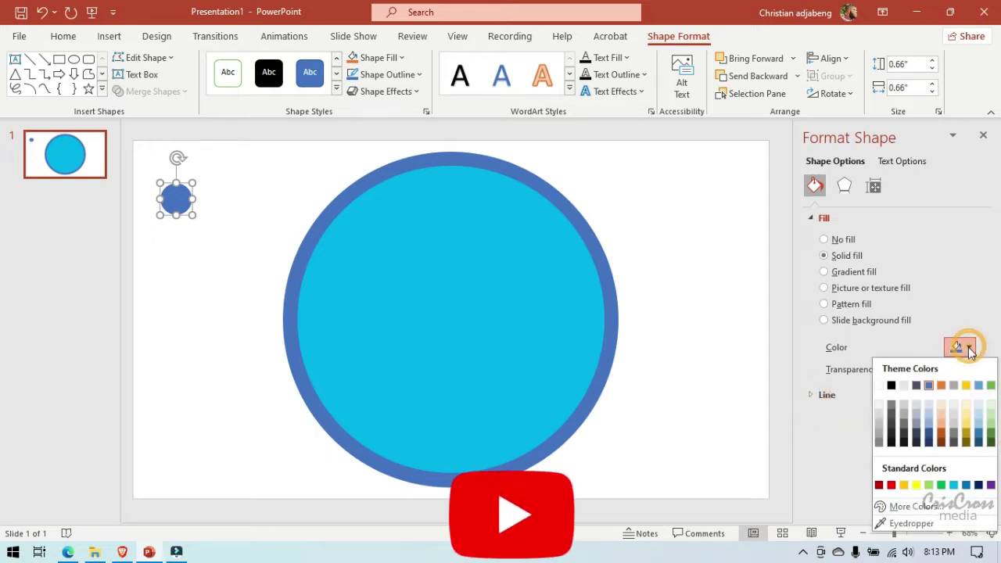
click(903, 485)
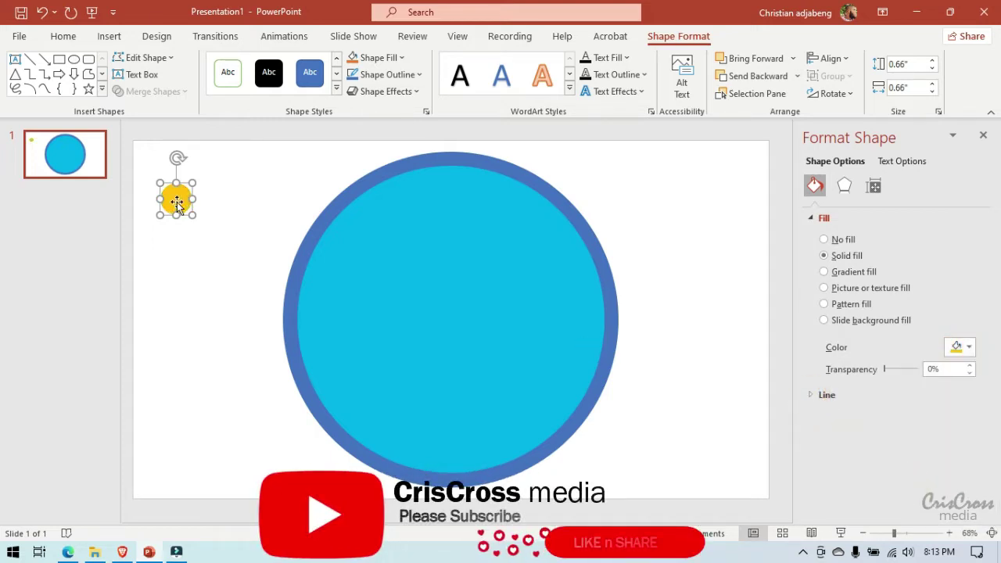
drag(173, 197, 328, 232)
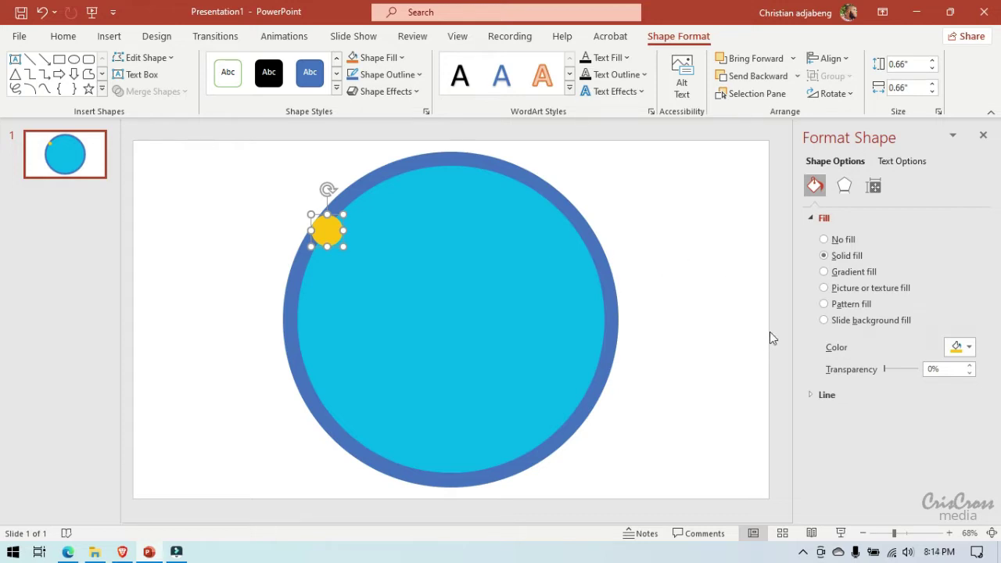
Step: Zoom in and enlarge the gold circle to 0.74 inches
click(951, 533)
click(951, 533)
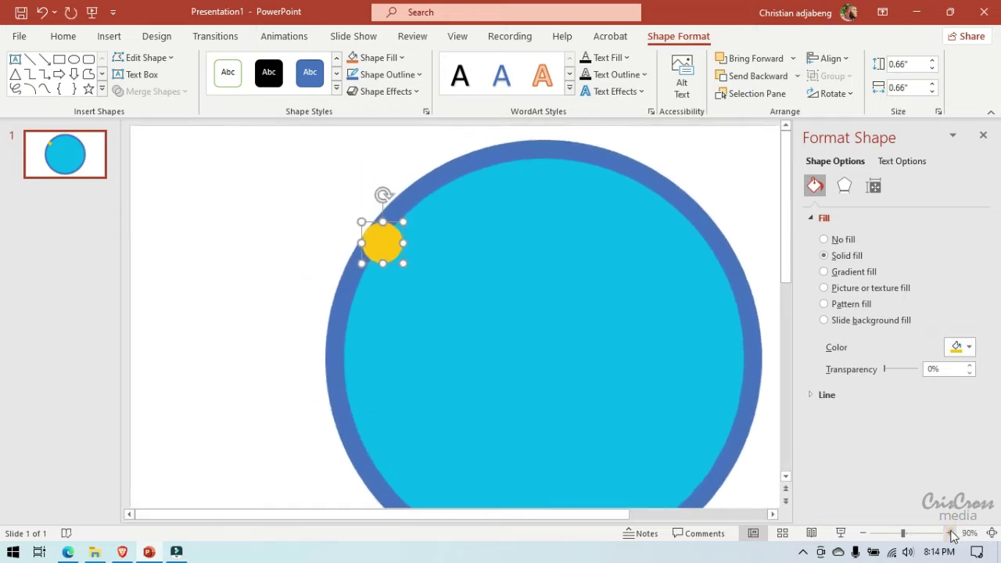
click(951, 533)
click(951, 533)
click(951, 533)
click(952, 533)
click(951, 533)
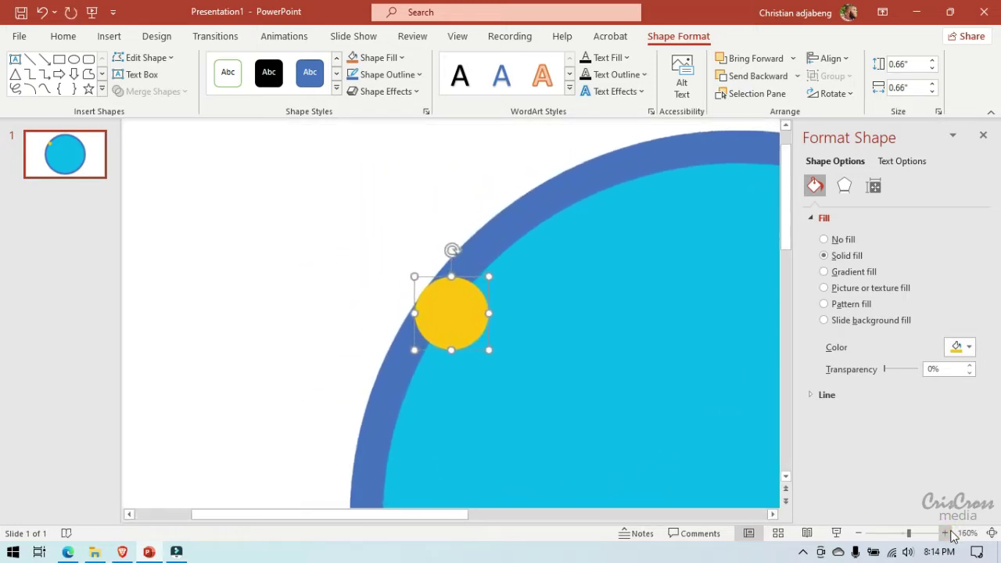
click(952, 533)
click(952, 533)
click(951, 534)
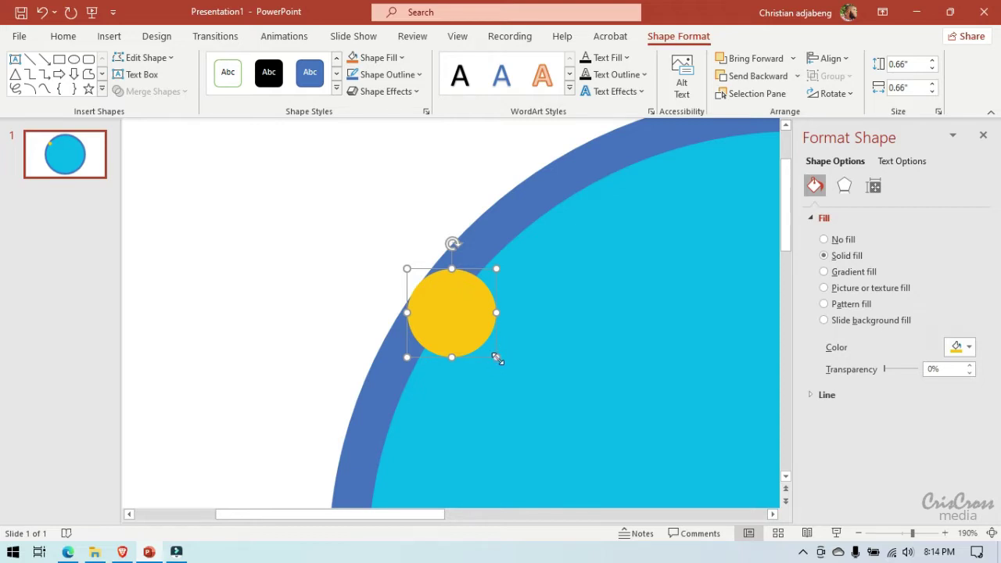
drag(497, 358, 505, 364)
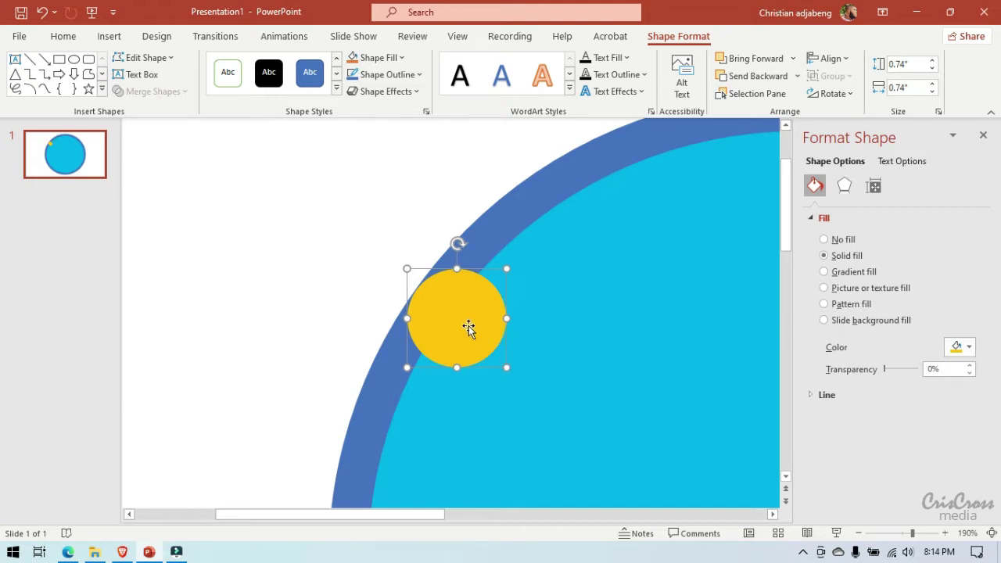
Step: Move the gold circle to the slide's top-left corner, clear of the ring, and zoom out
drag(468, 325, 212, 200)
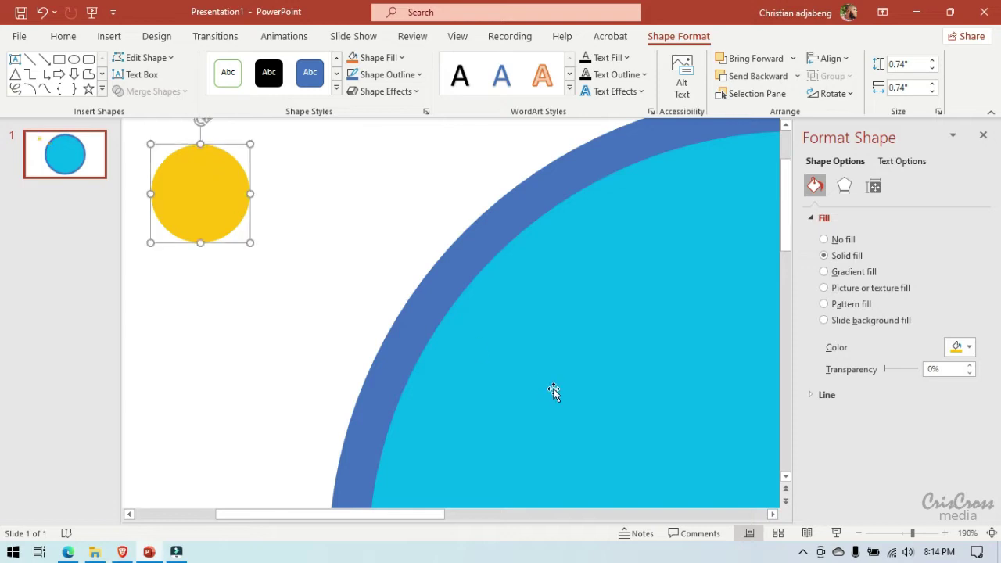
click(861, 533)
click(860, 533)
click(860, 533)
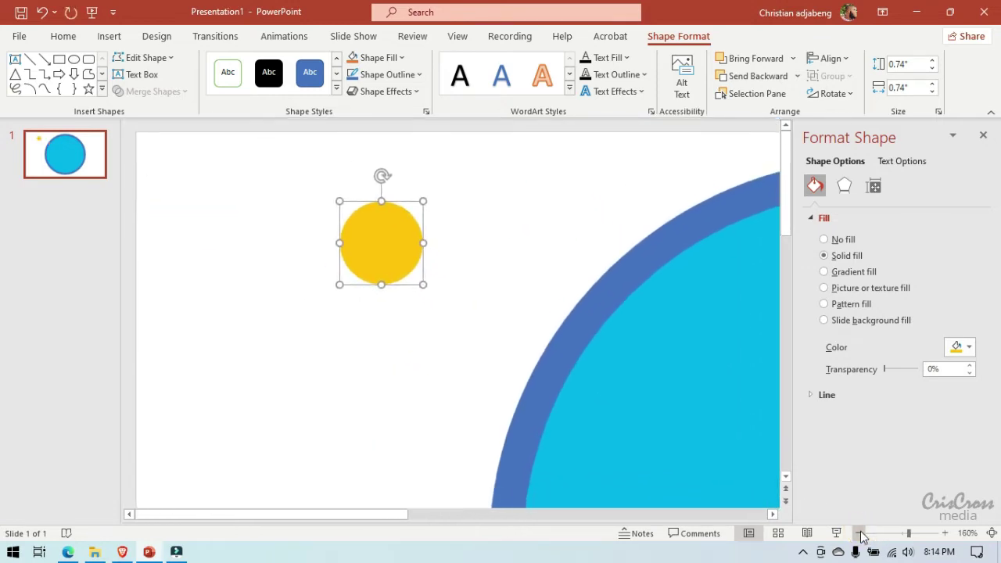
click(861, 533)
click(860, 533)
click(861, 533)
click(861, 533)
click(861, 533)
click(860, 533)
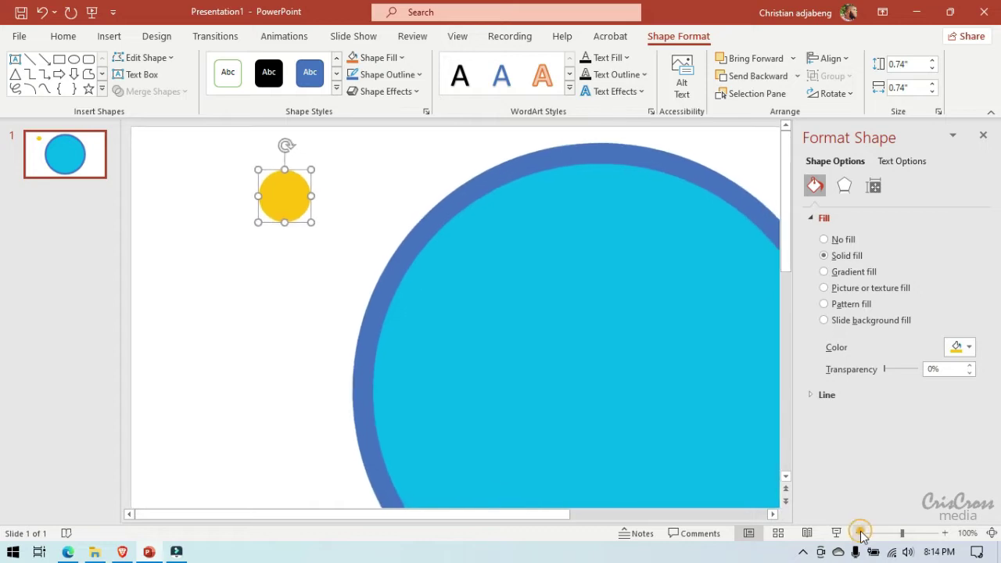
click(860, 533)
click(772, 514)
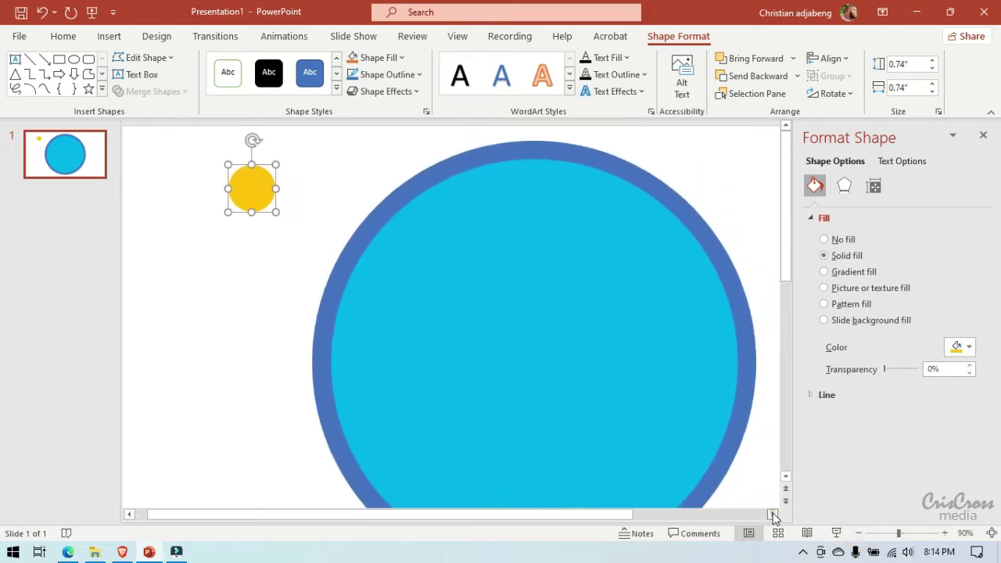
click(772, 515)
click(772, 515)
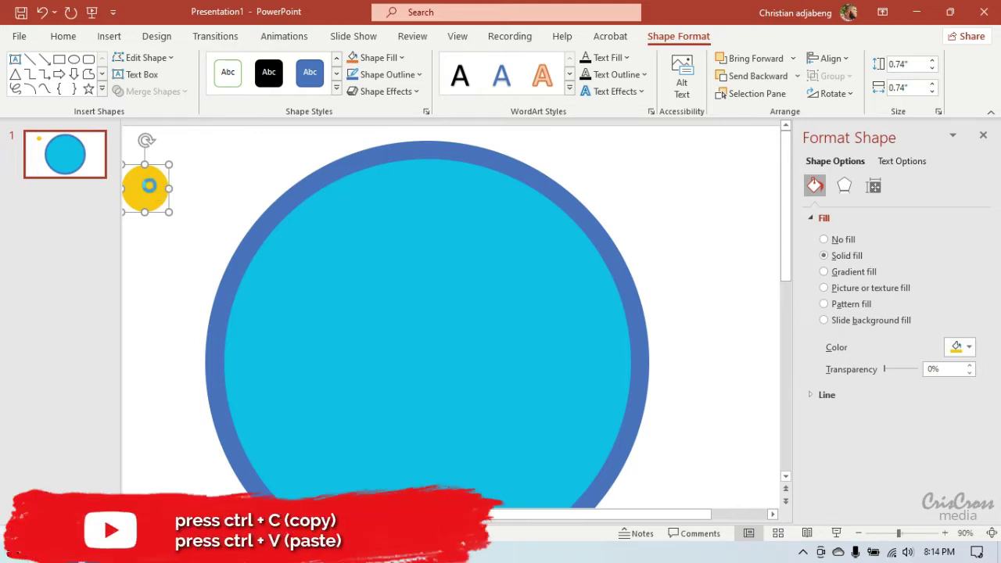
Step: Duplicate the yellow circle, move the copy into the big circle, and enlarge it to 1.76 inches
key(ctrl+c)
key(ctrl+v)
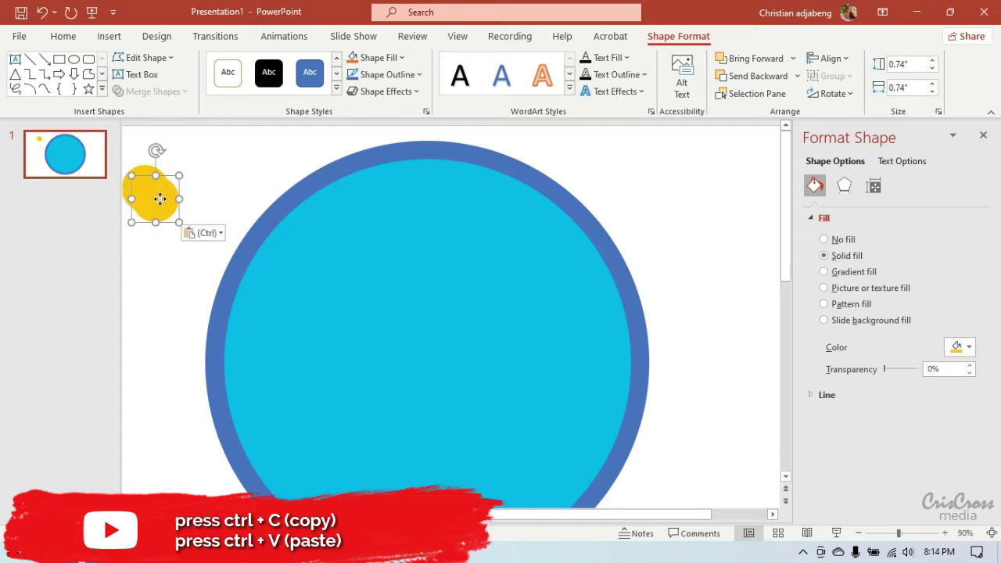
mouse_move(159, 198)
mouse_down()
mouse_move(440, 359)
mouse_move(430, 361)
mouse_up()
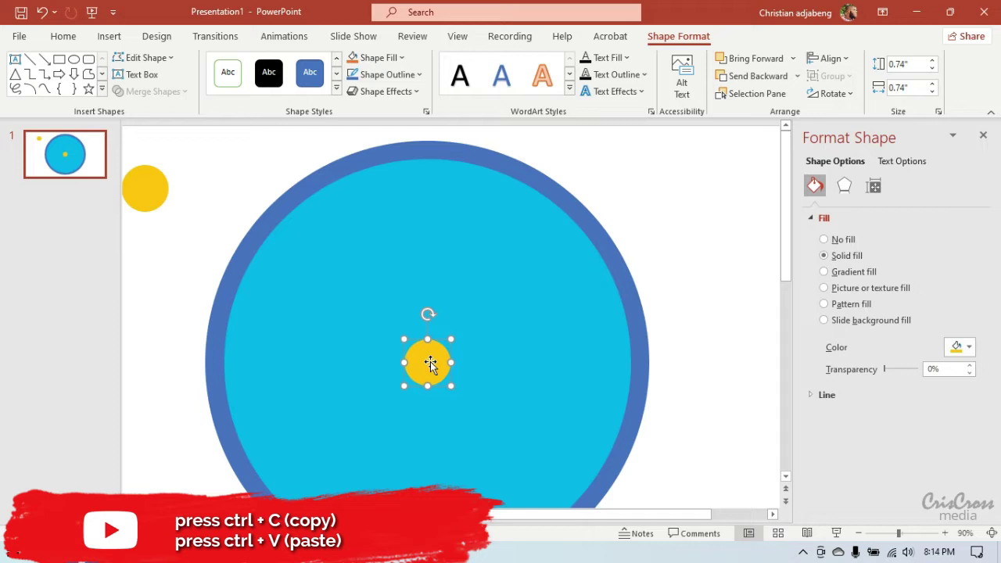
scroll(444, 390, up, 5)
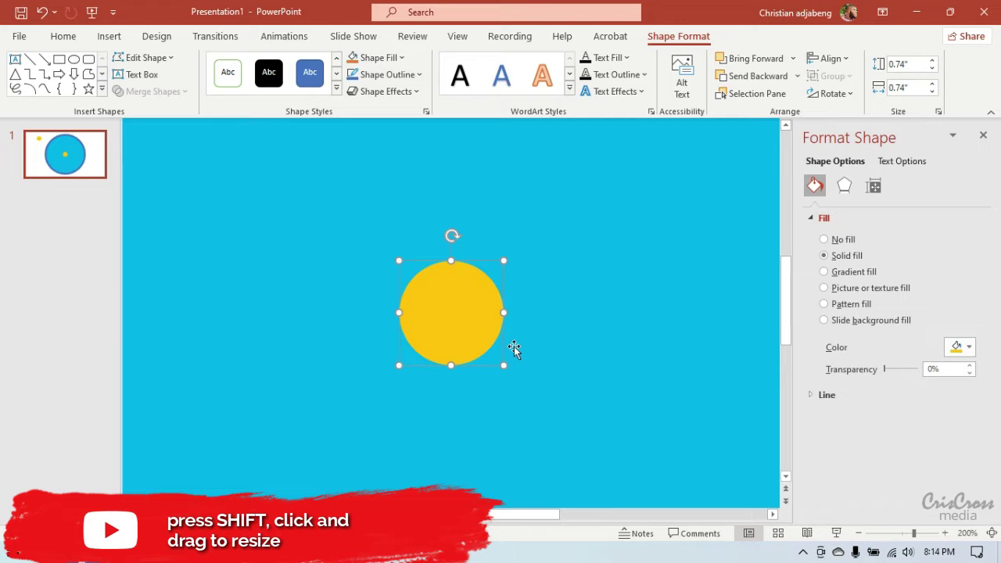
drag(502, 363, 649, 461)
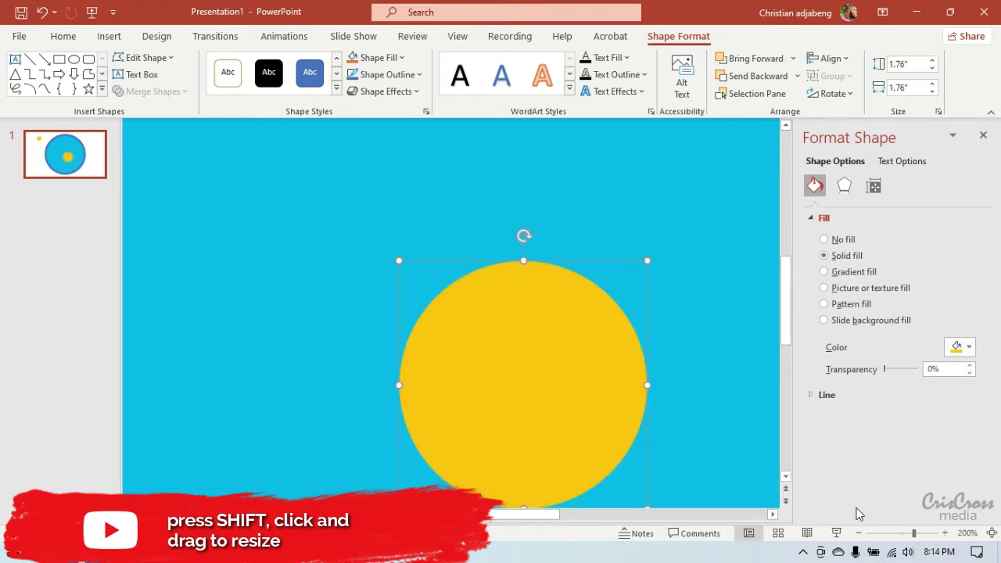
click(858, 533)
click(858, 533)
click(858, 533)
click(858, 533)
click(858, 533)
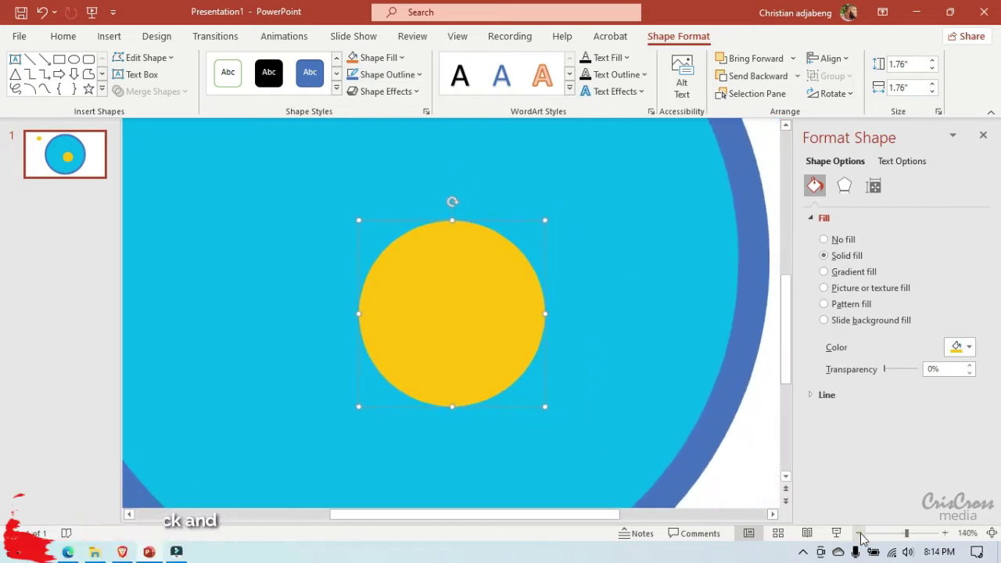
click(858, 533)
click(859, 533)
click(858, 533)
click(859, 533)
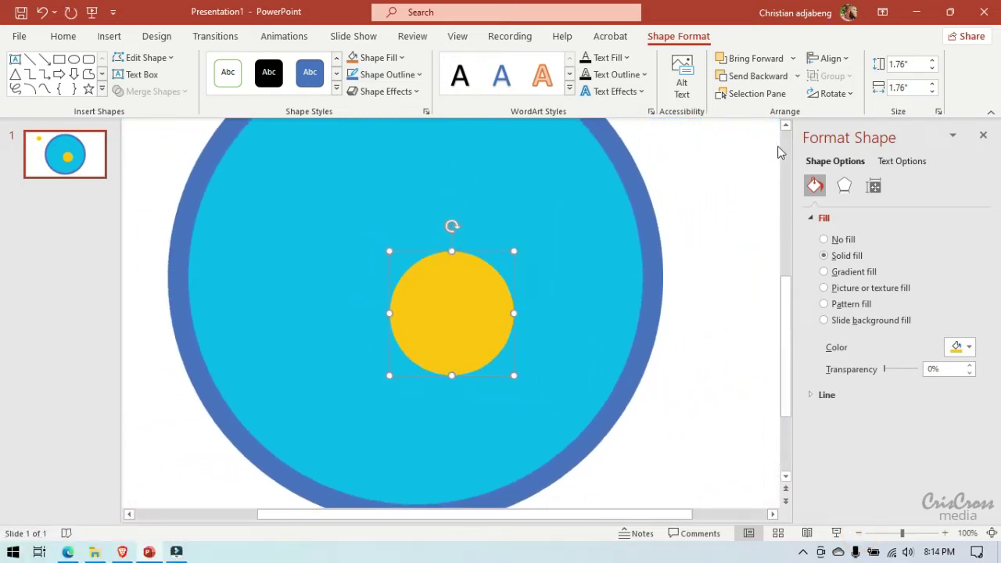
scroll(784, 137, up, 1)
scroll(785, 129, up, 2)
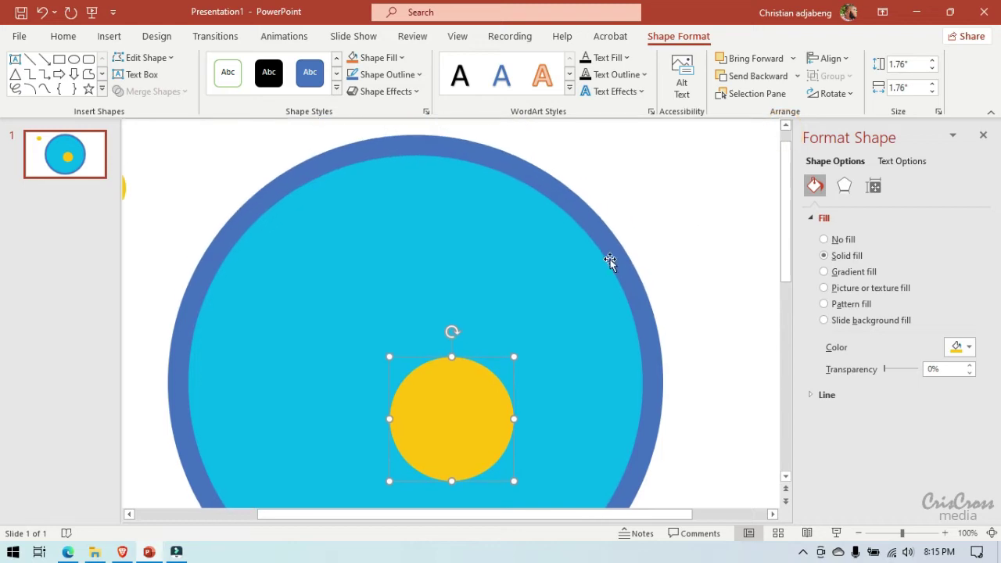
Step: Centre the yellow circle in the big circle at 2.58 inches, then paste a duplicate
drag(464, 403, 422, 365)
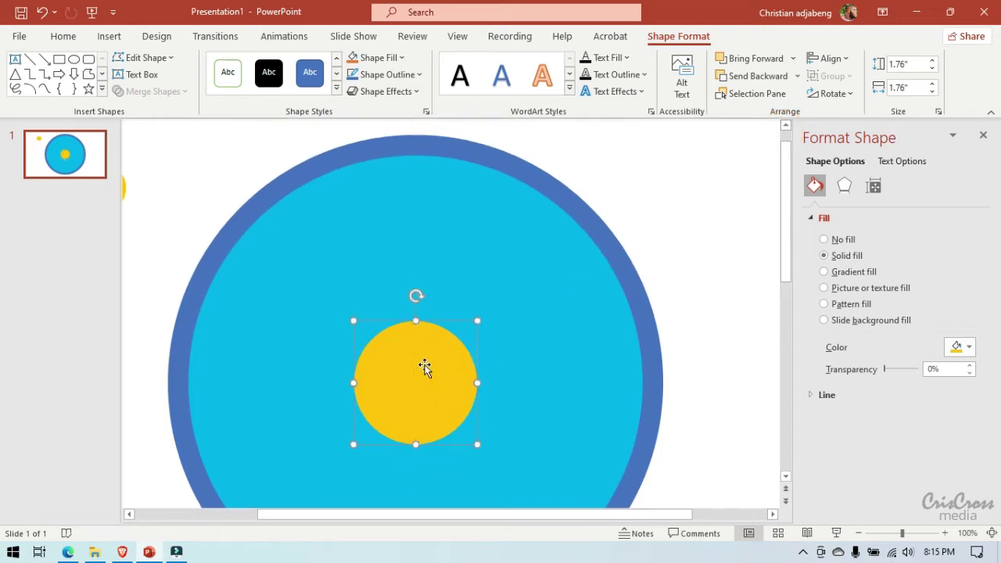
drag(477, 444, 545, 501)
drag(449, 421, 414, 388)
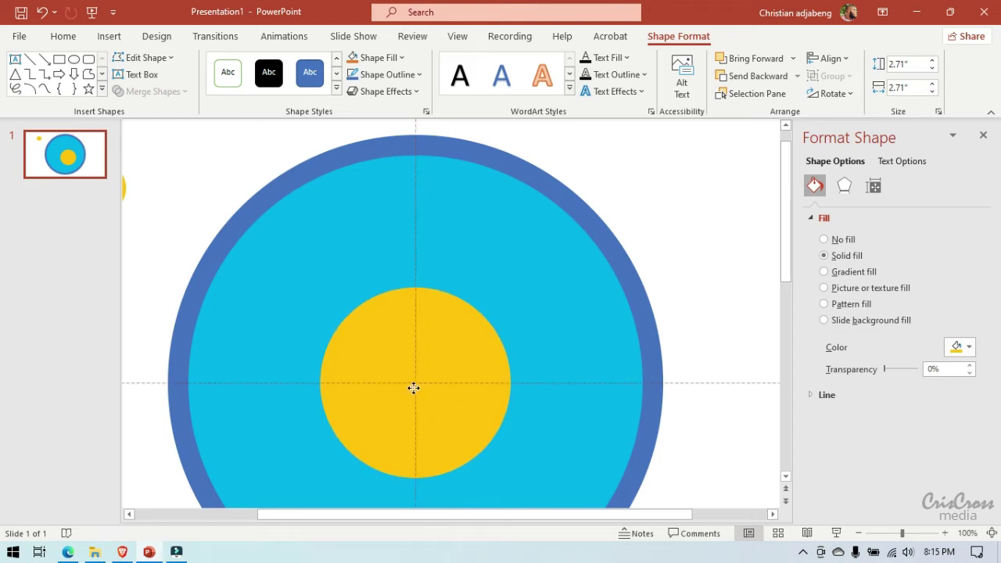
drag(413, 389, 413, 390)
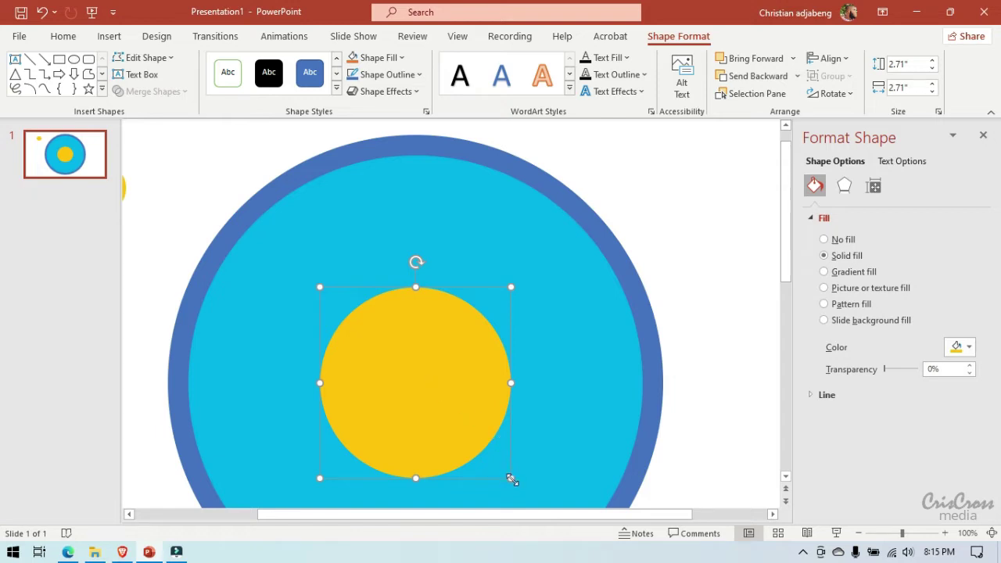
drag(511, 478, 499, 467)
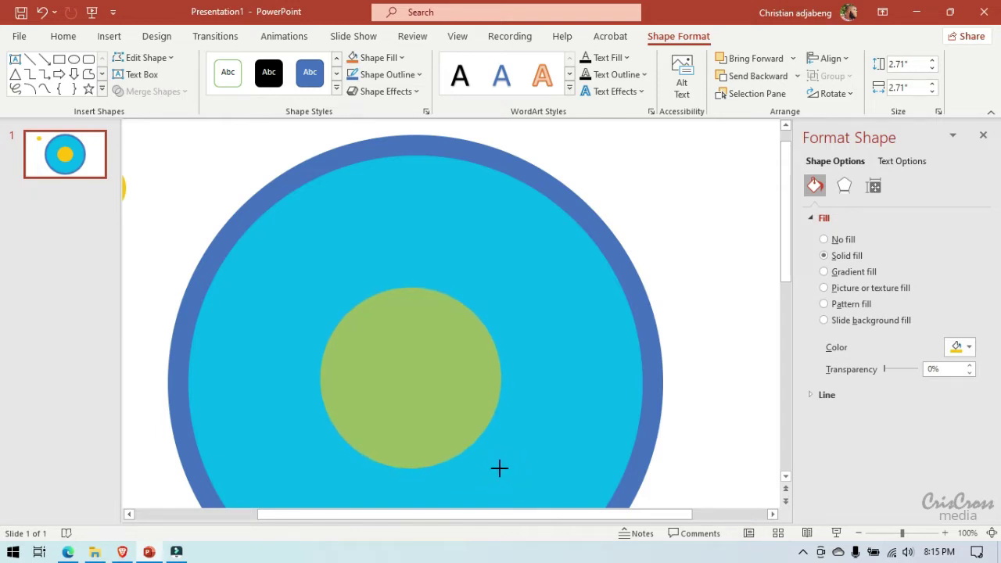
drag(404, 367, 412, 374)
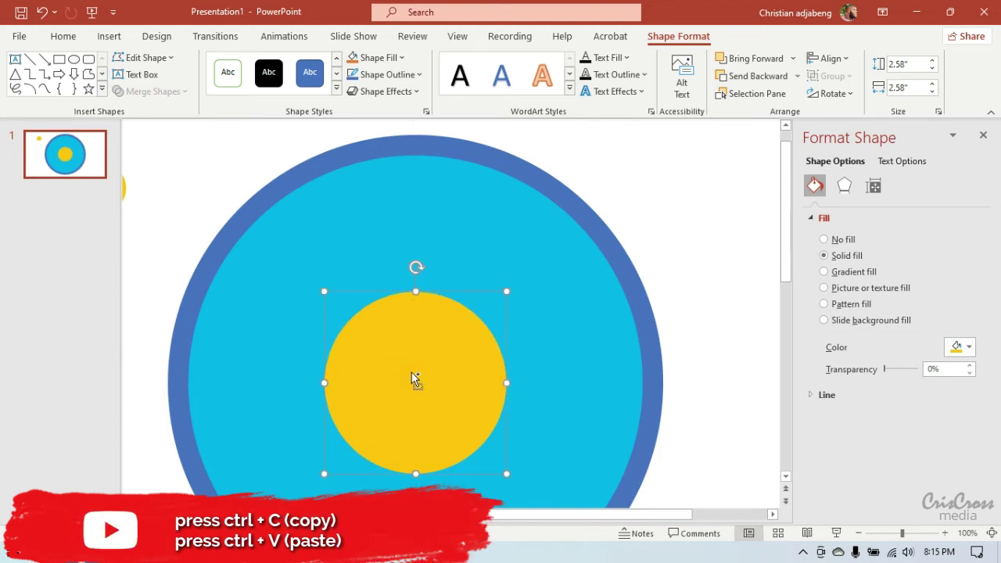
key(ctrl+v)
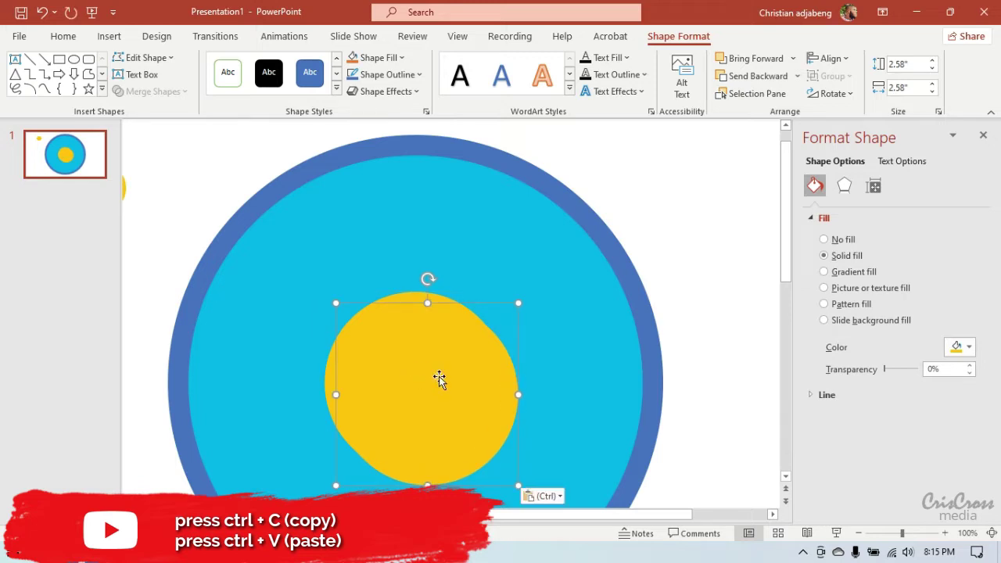
Step: Make the copy dark blue and shrink it to 2.26 inches, centred on the yellow circle
click(958, 348)
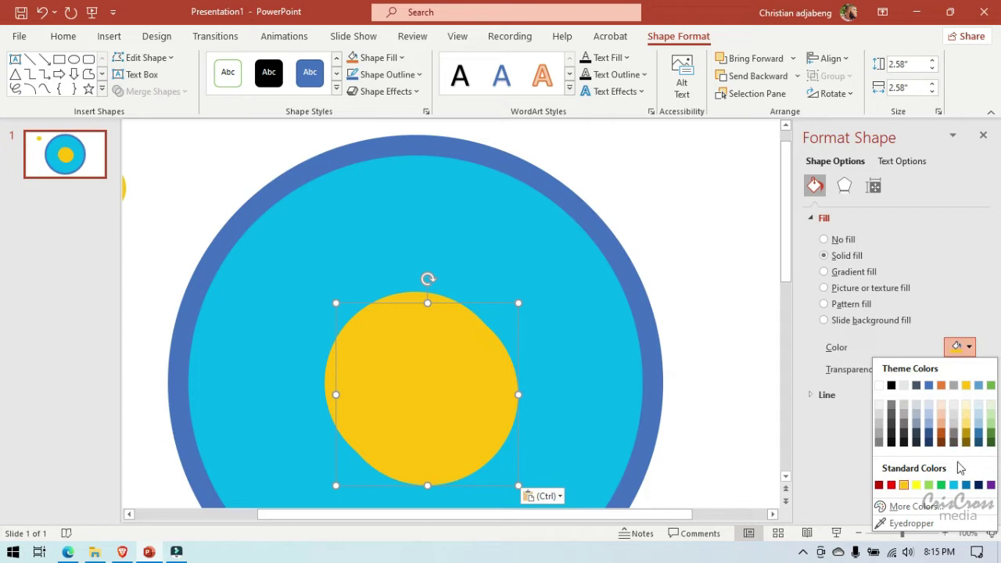
key(Escape)
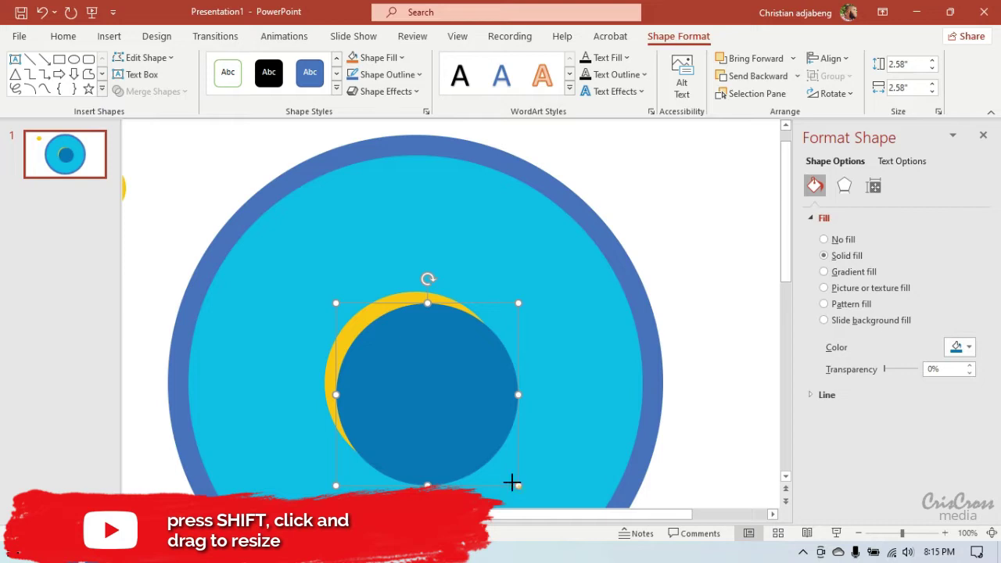
drag(518, 486, 486, 461)
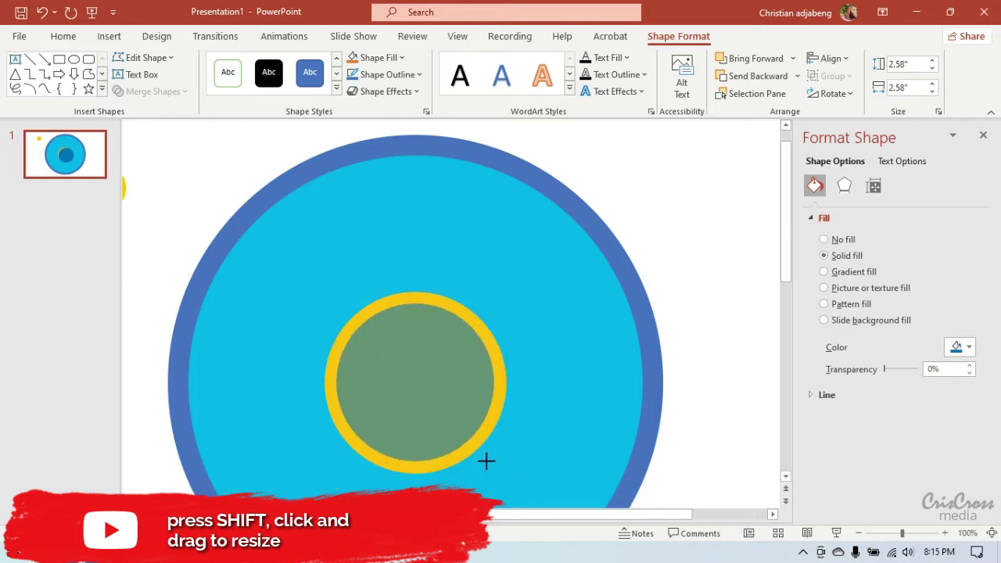
drag(485, 462, 489, 462)
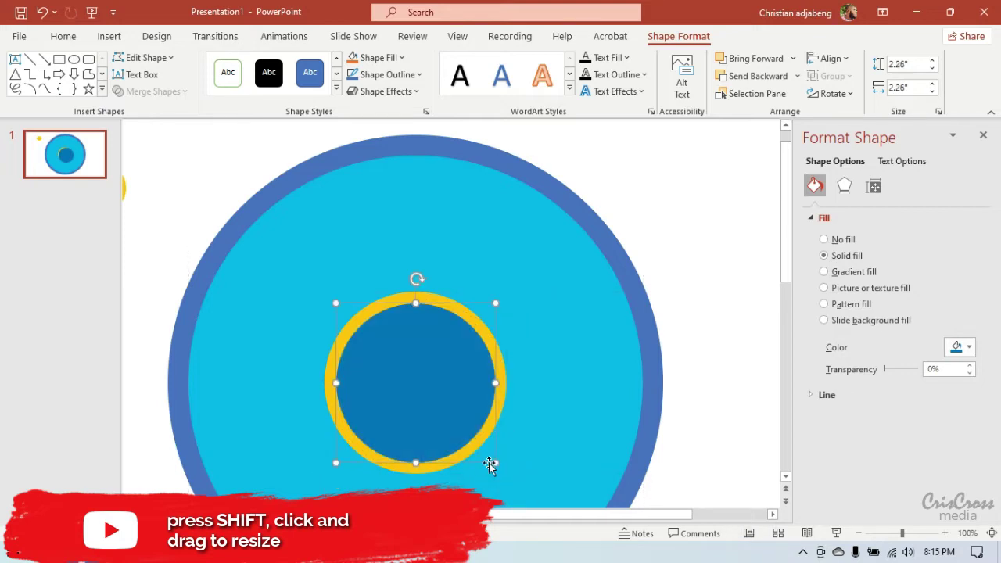
drag(423, 402, 422, 401)
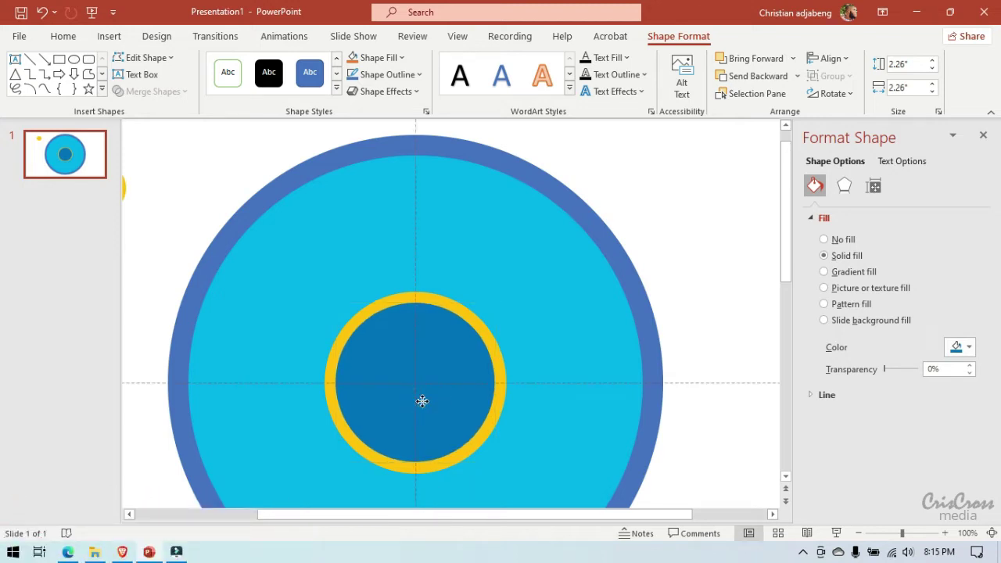
drag(422, 401, 422, 401)
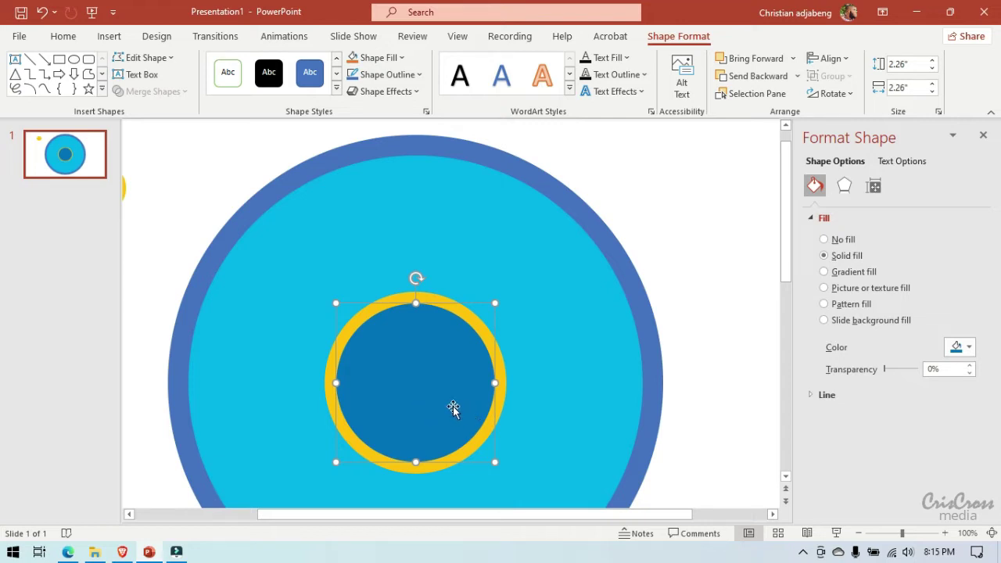
Step: Zoom out and move the dark blue circle aside to the top-right
click(857, 533)
click(857, 533)
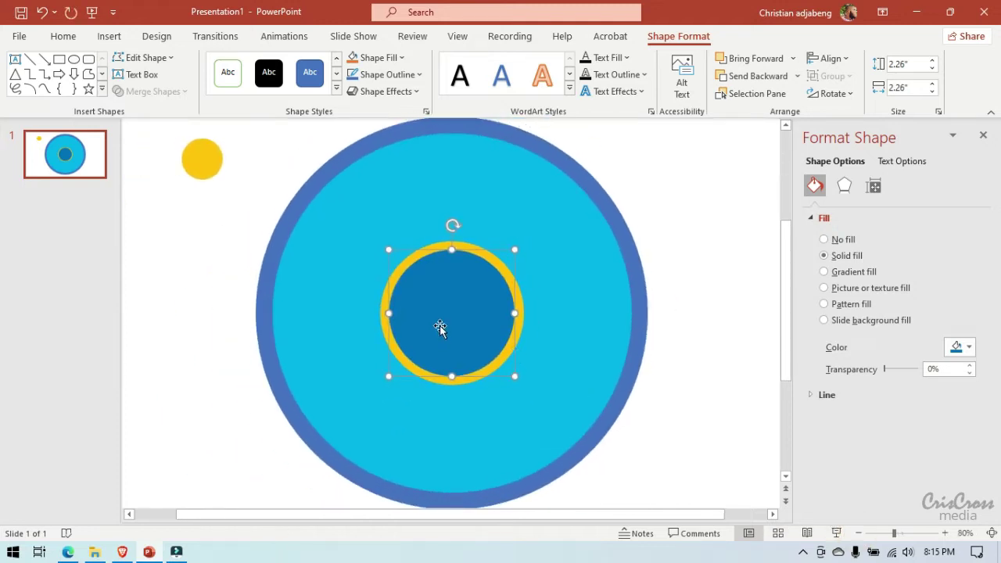
drag(440, 325, 710, 197)
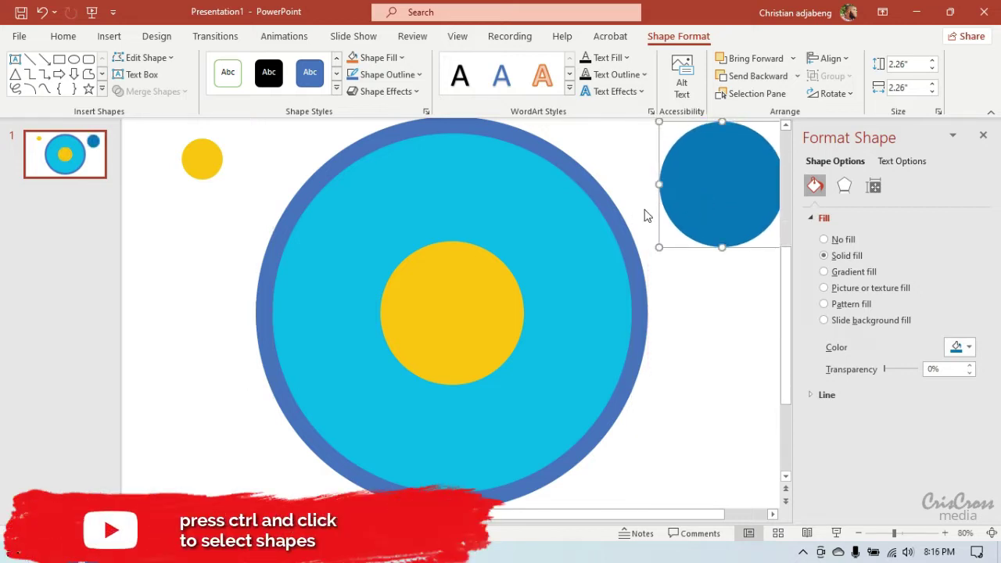
Step: Fragment the light-blue and yellow circles, delete the inner fragment, and select the big circle
click(538, 280)
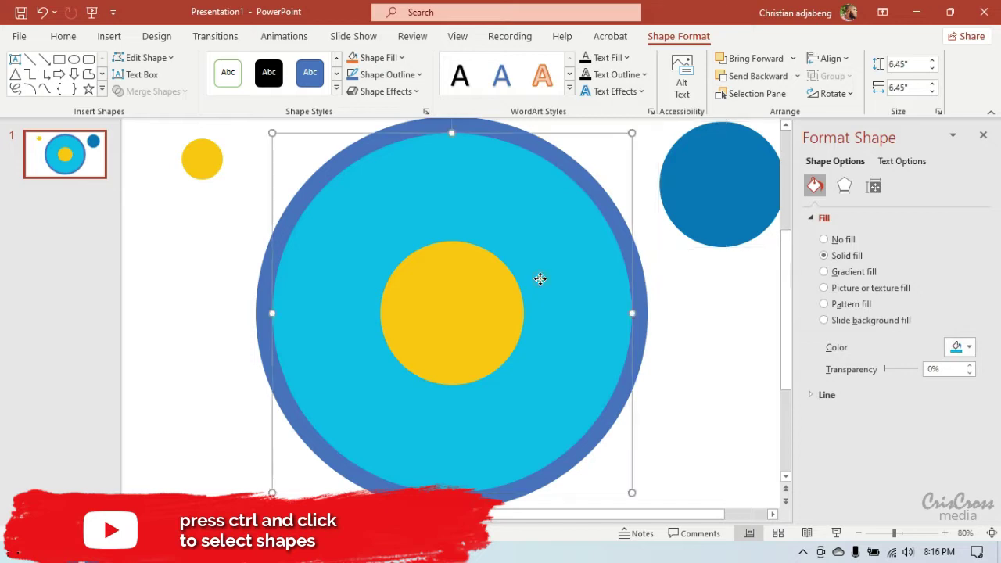
ctrl+click(484, 304)
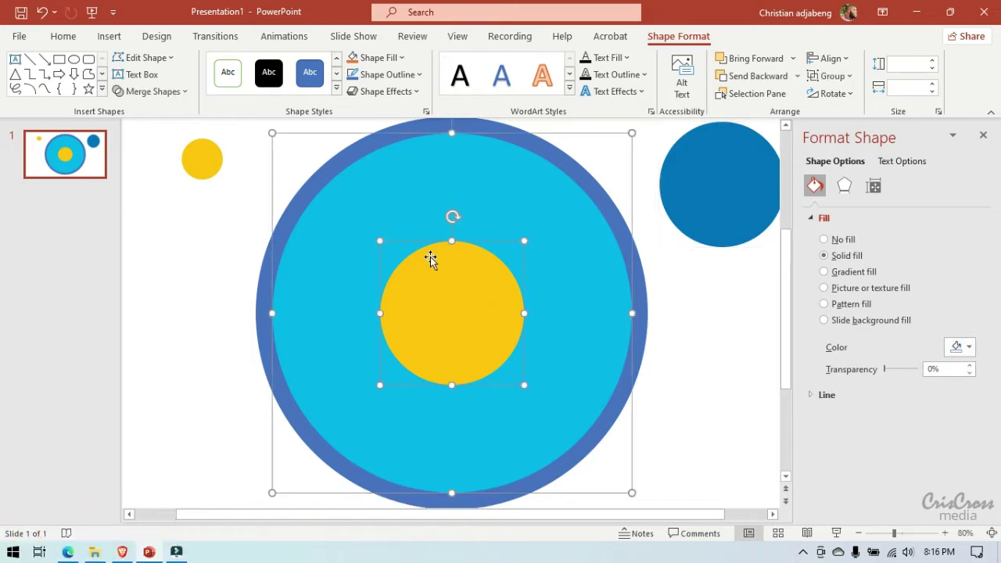
click(179, 91)
click(163, 154)
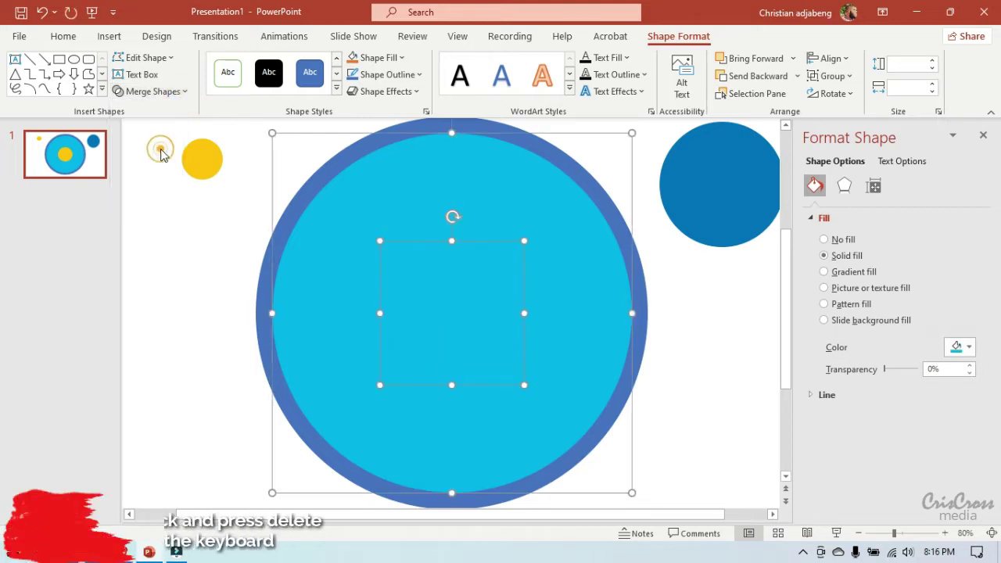
click(221, 286)
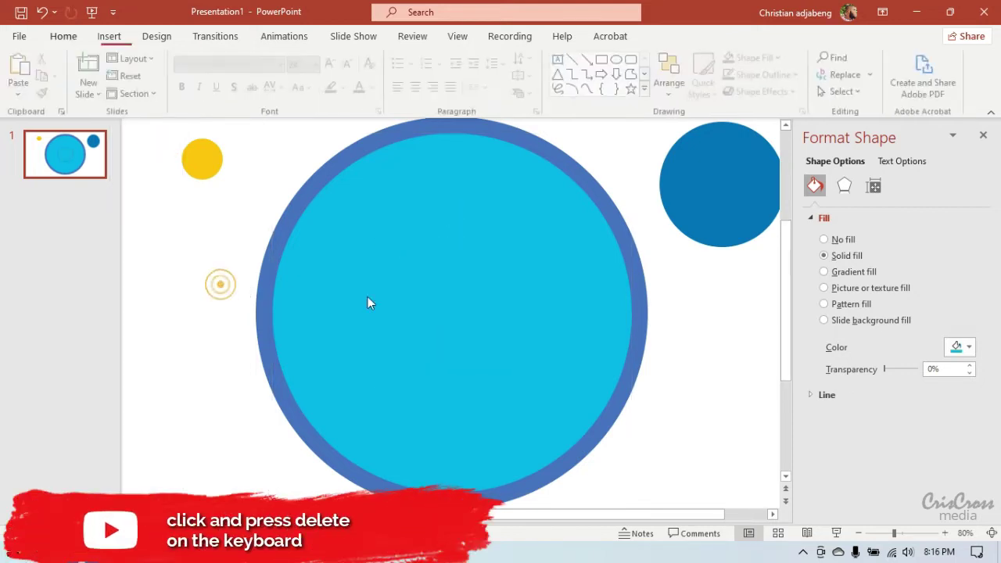
click(429, 296)
key(Delete)
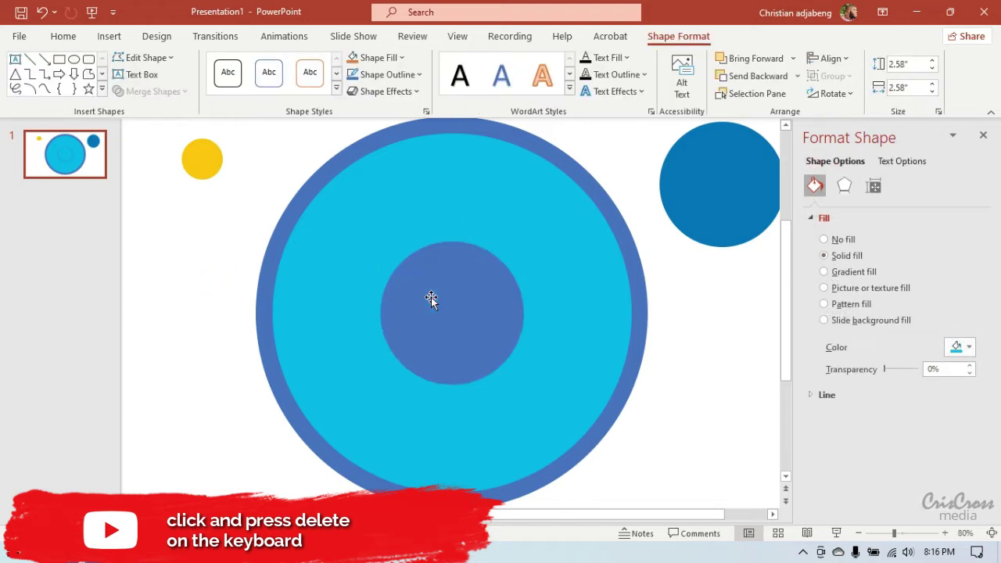
click(513, 228)
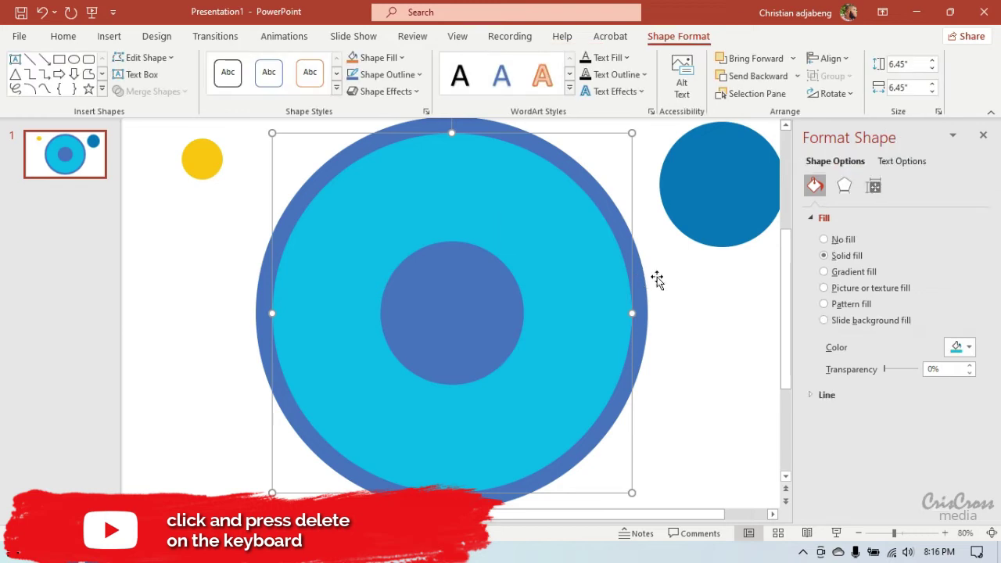
Step: Fill the large circle with white
click(966, 347)
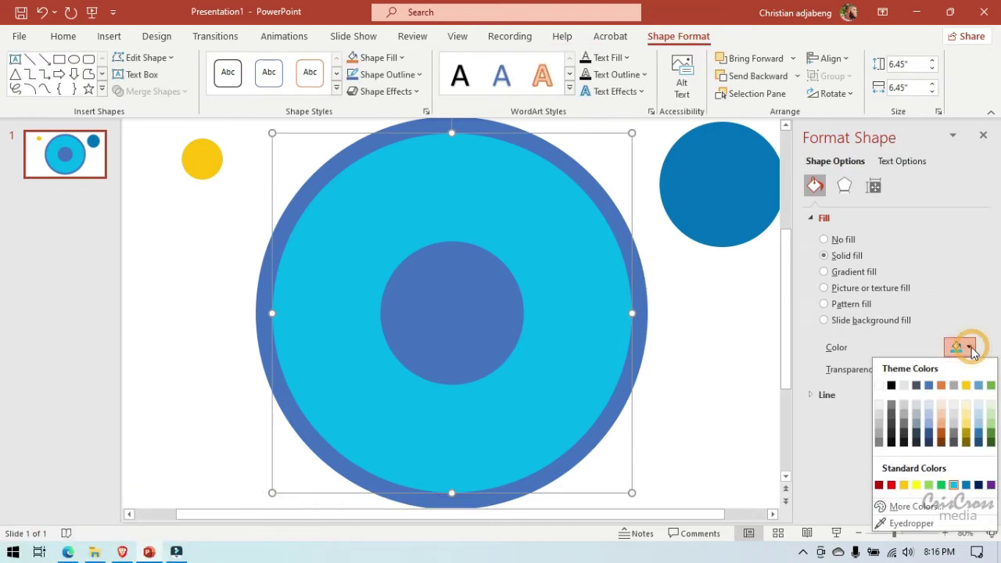
click(879, 384)
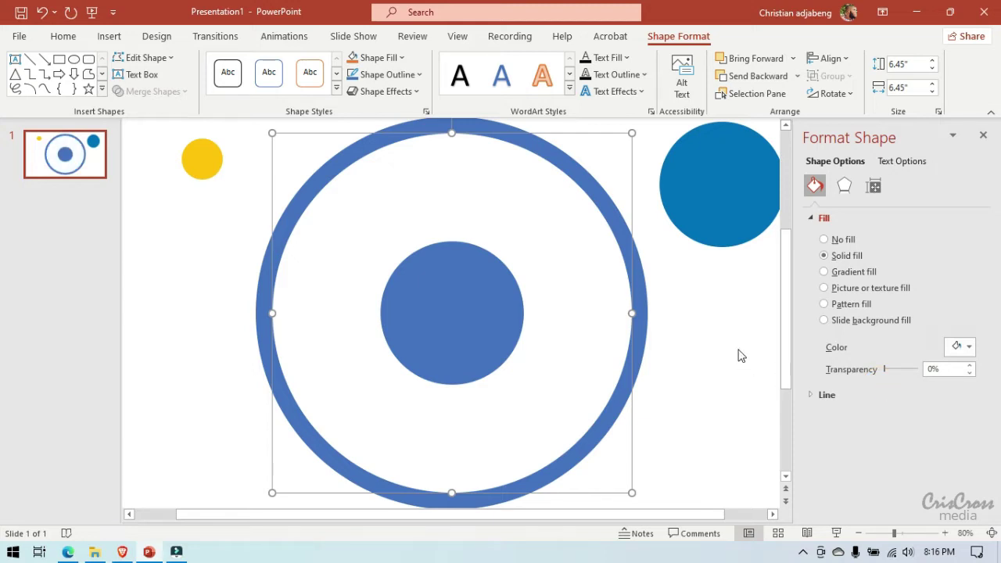
click(741, 356)
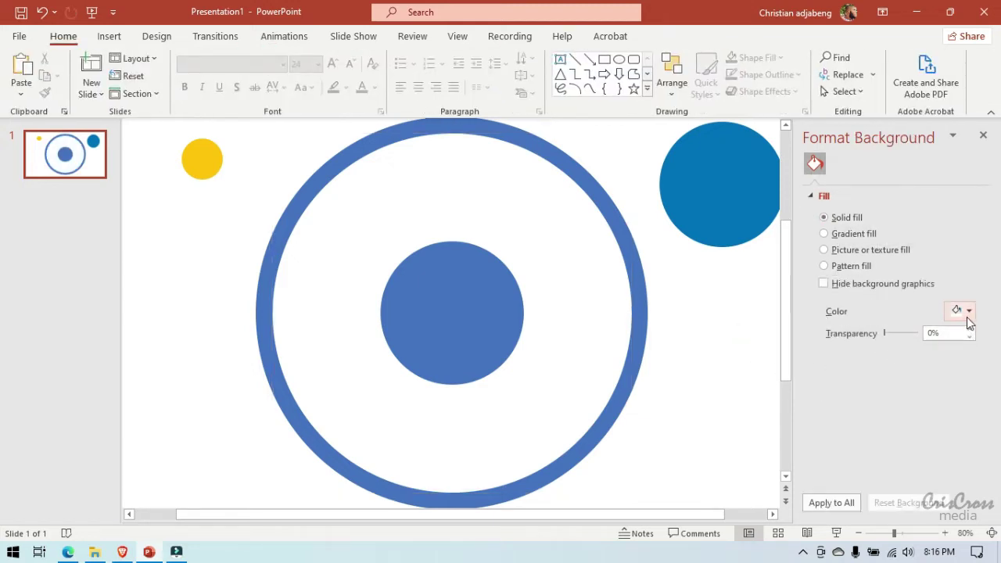
Step: Set the slide background fill to light grey and fit the whole slide in view
click(967, 312)
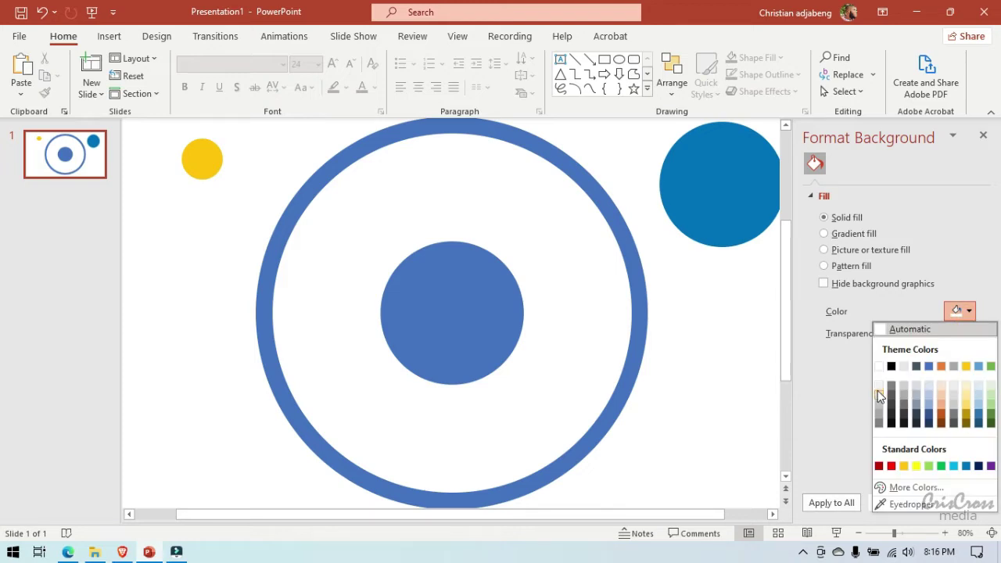
click(877, 389)
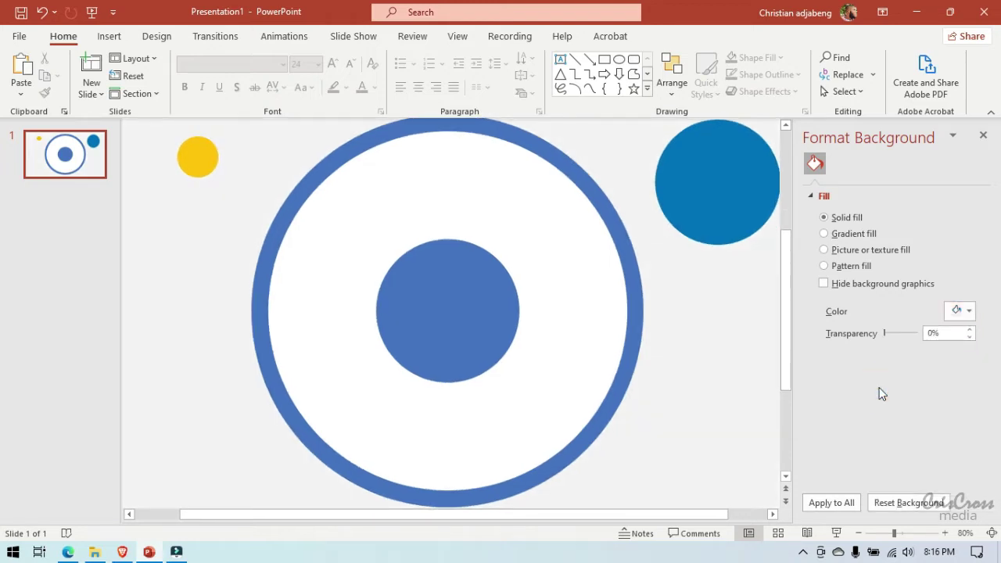
click(967, 311)
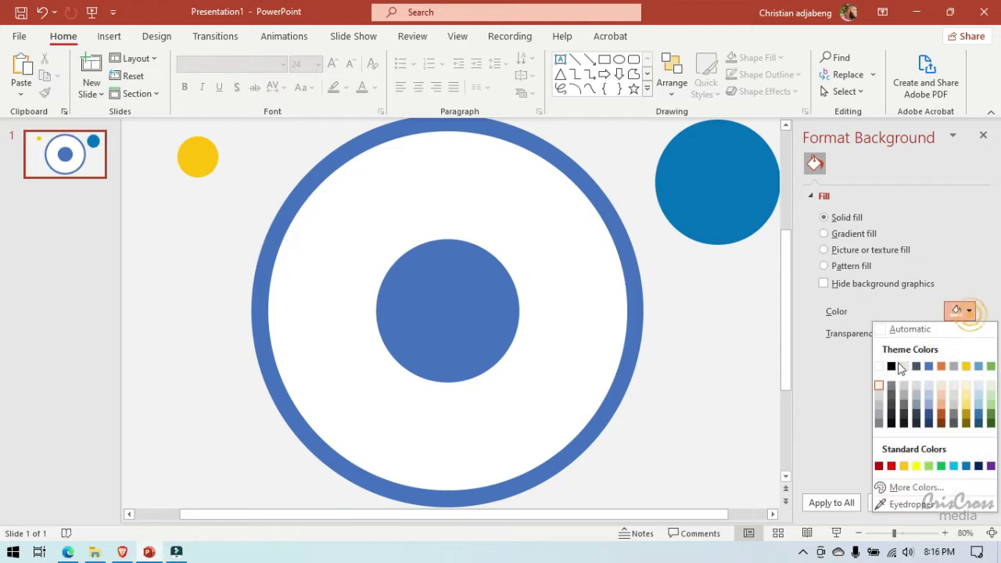
click(880, 395)
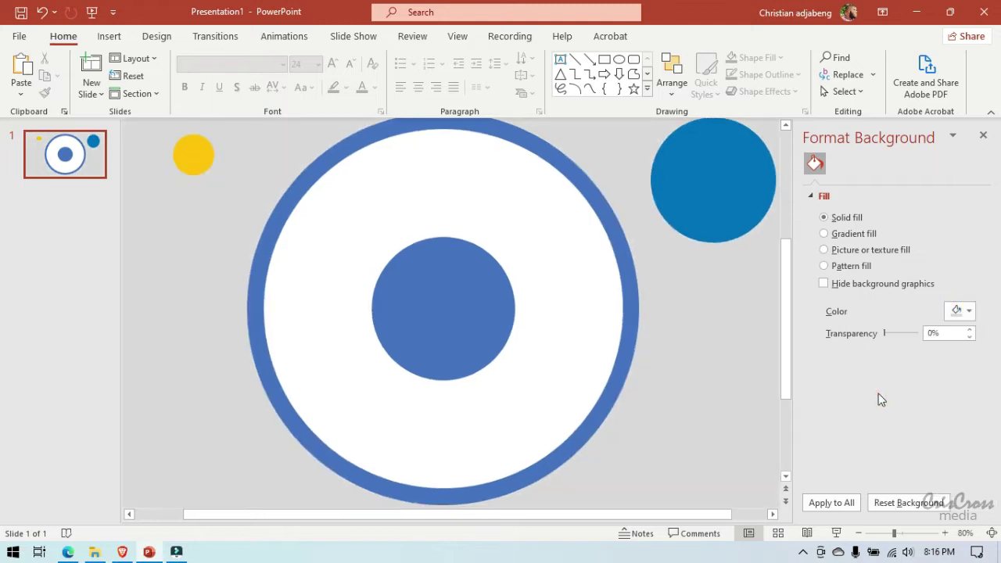
click(858, 533)
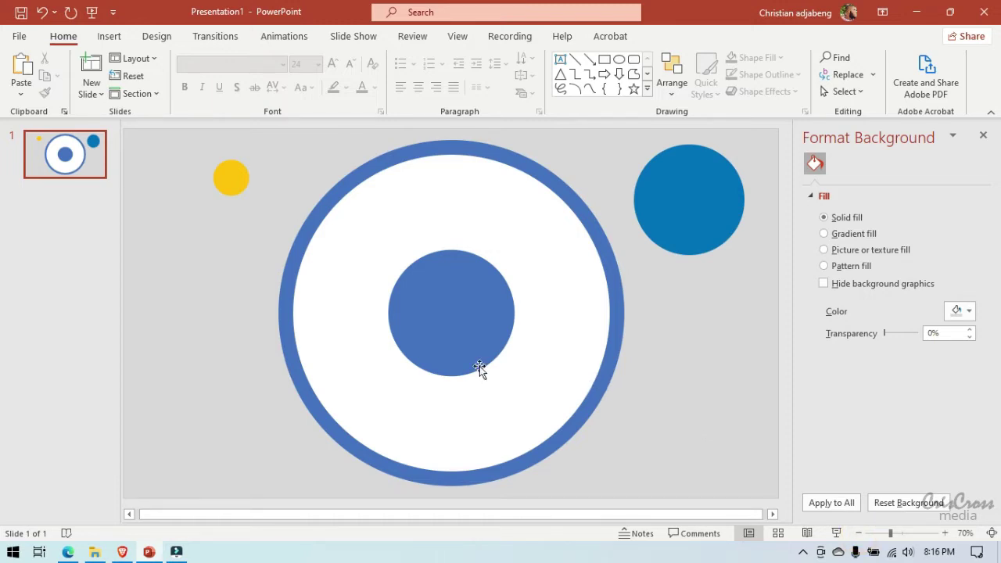
Step: Duplicate slide 1 so slide 2 keeps a copy of the ring design
right_click(102, 172)
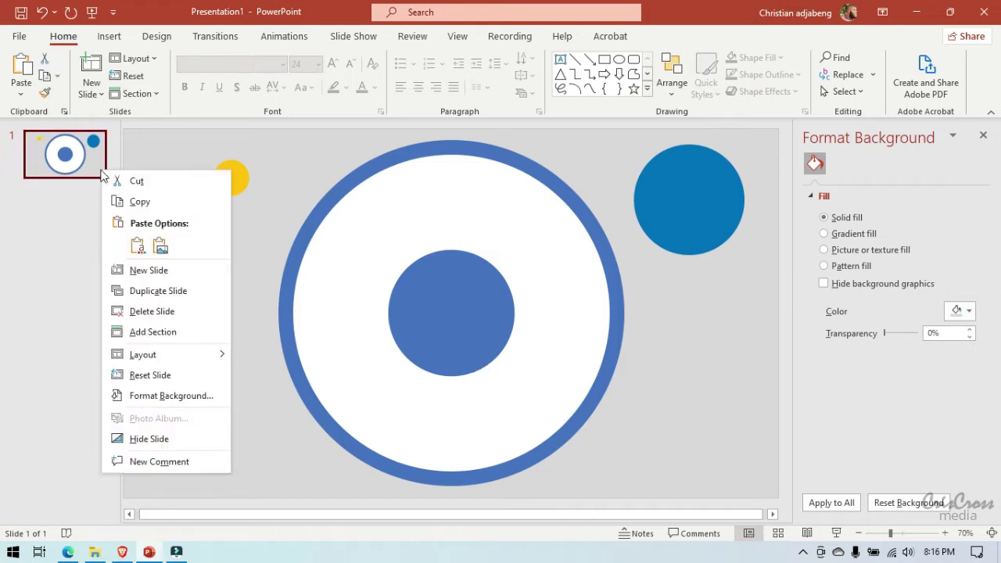
click(143, 291)
click(81, 162)
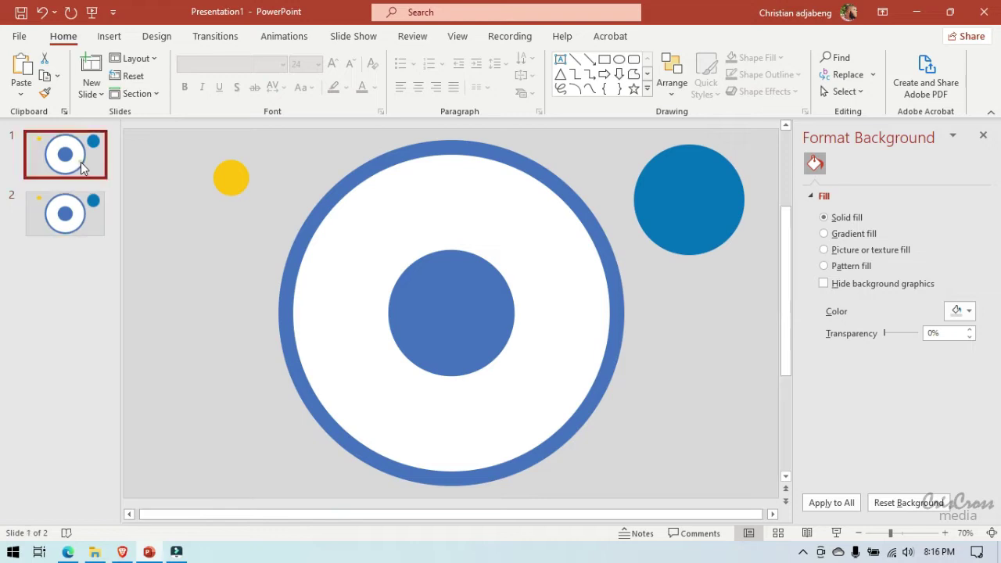
Step: Delete the big white circle from slide 1 and turn on the slide guides
click(470, 217)
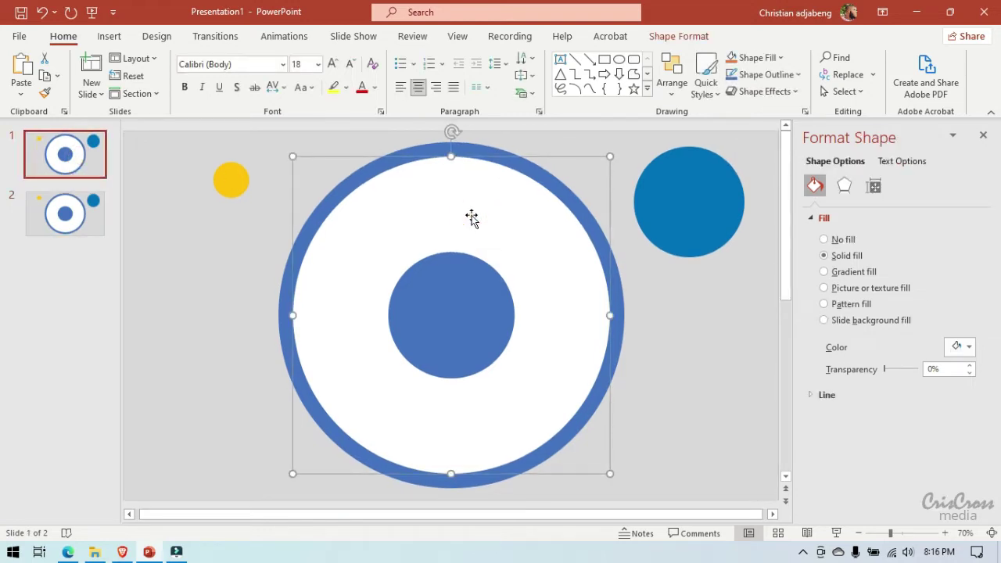
key(Delete)
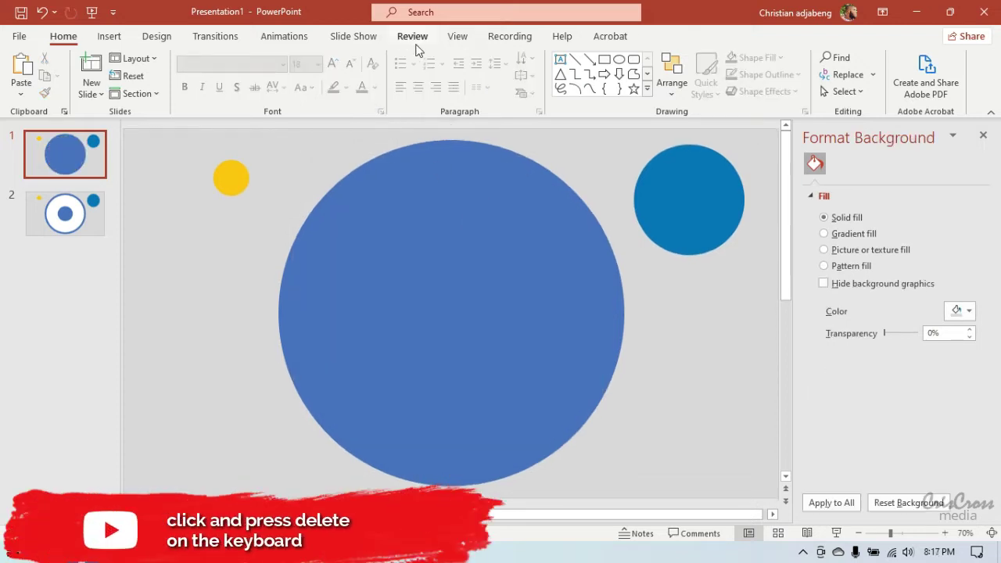
click(456, 40)
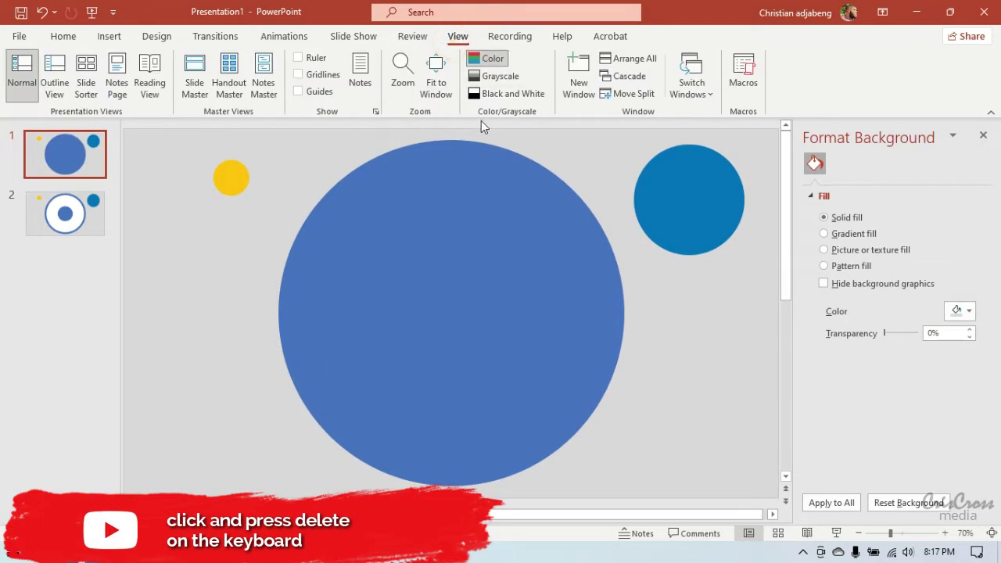
click(298, 91)
Step: Delete the small teal and yellow circles, leaving only the large blue circle
click(517, 253)
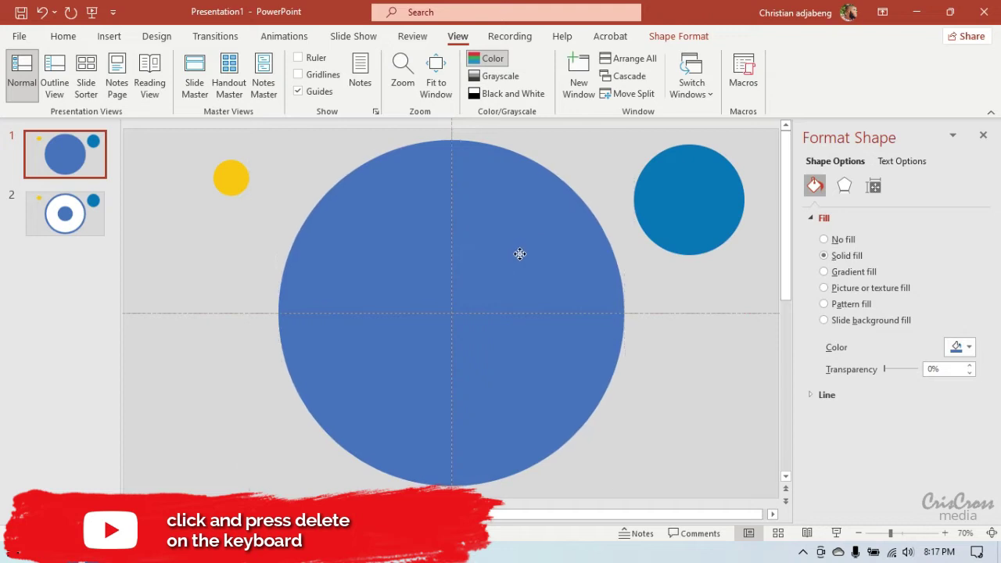
click(520, 254)
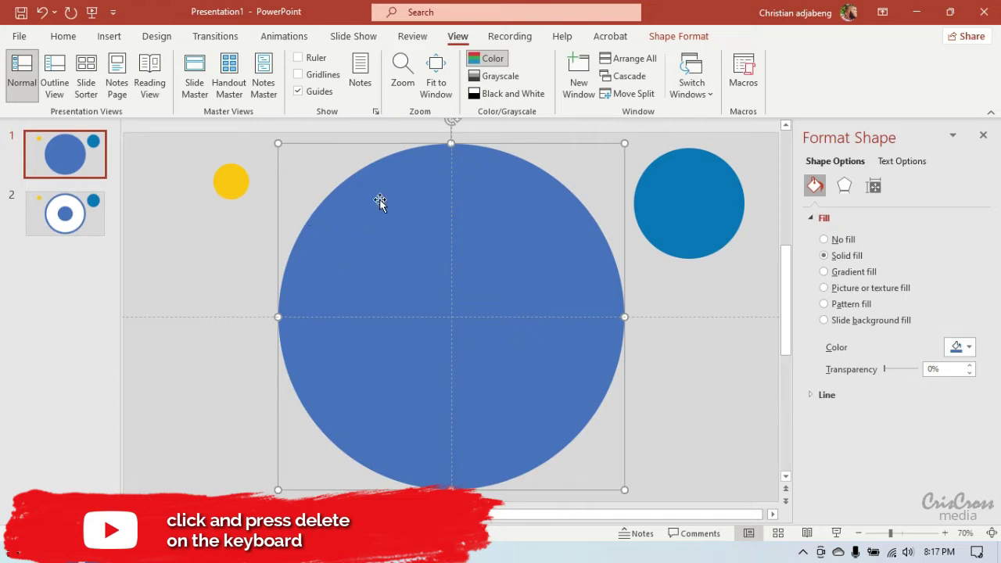
click(661, 203)
key(Delete)
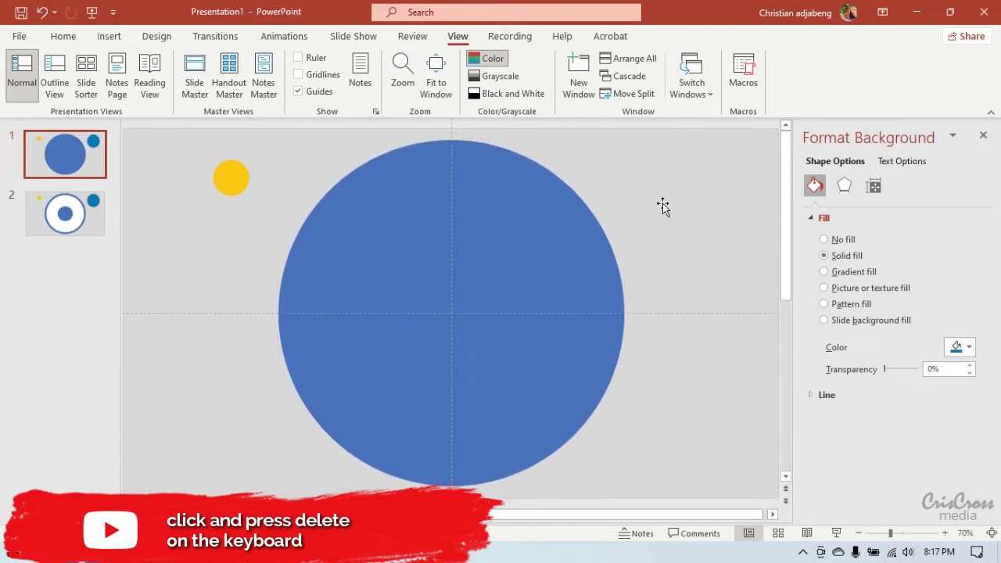
click(226, 183)
key(Delete)
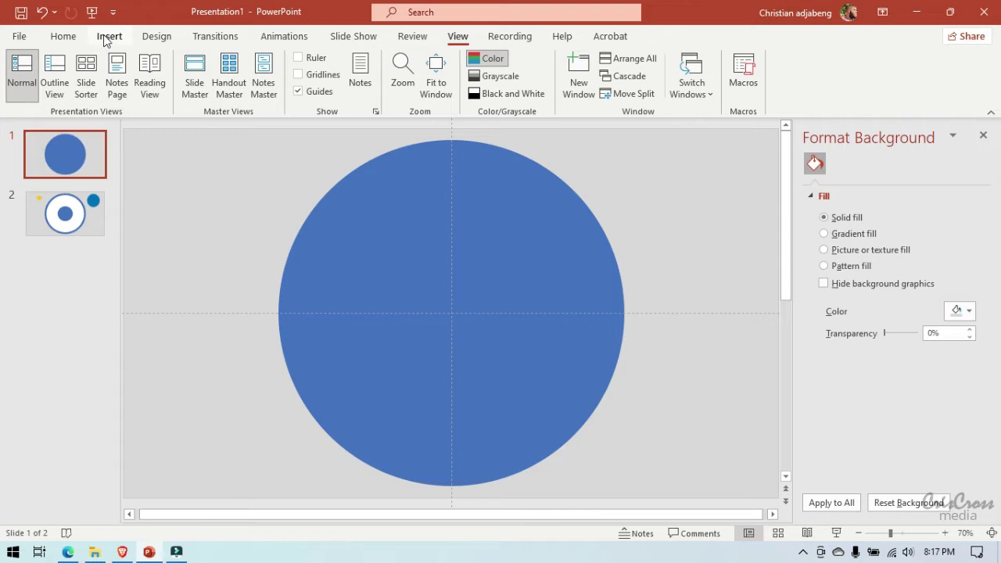
Step: Draw a rectangle covering the left half of the blue circle
click(108, 37)
click(238, 78)
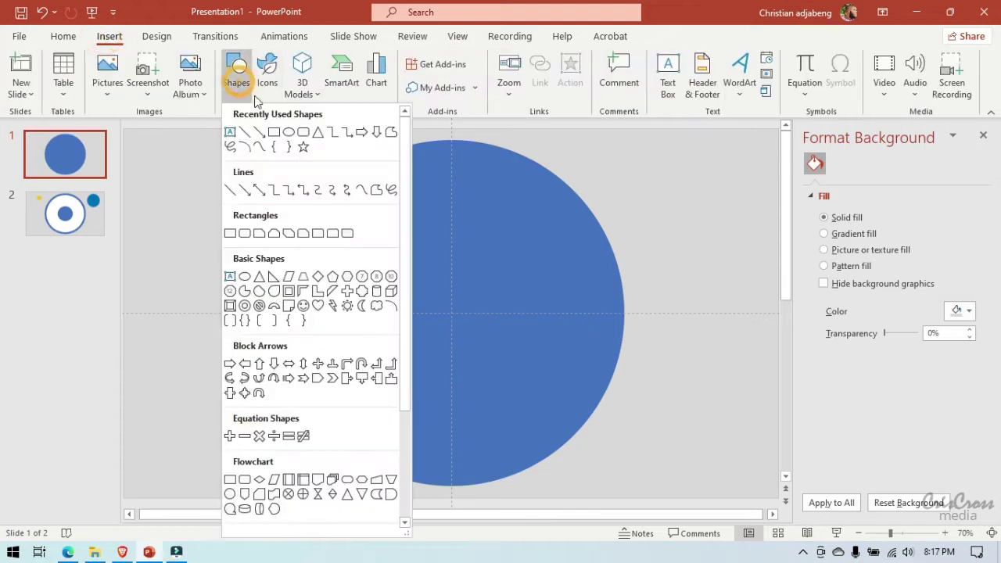
click(288, 131)
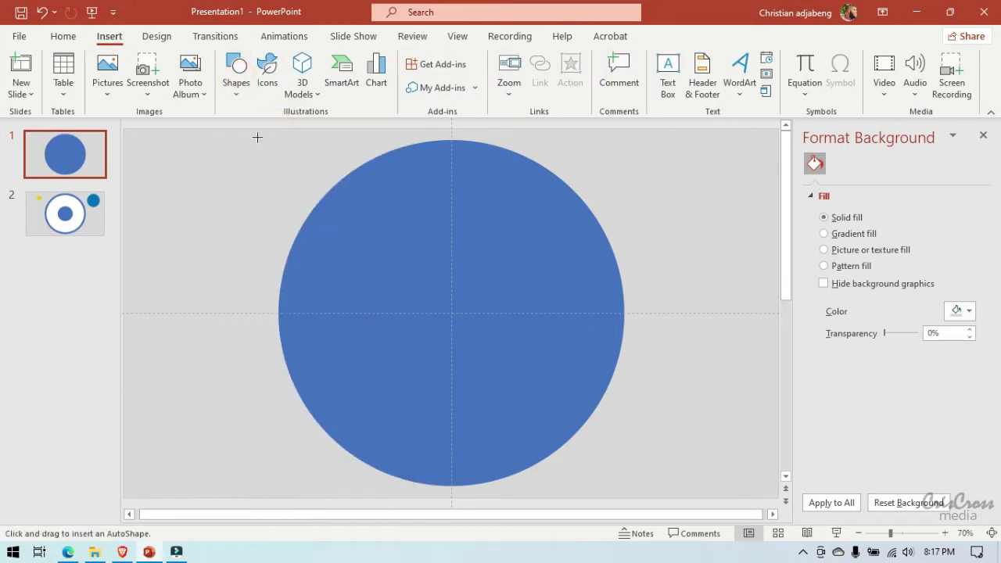
mouse_move(266, 131)
mouse_down()
mouse_move(460, 470)
mouse_move(451, 497)
mouse_up()
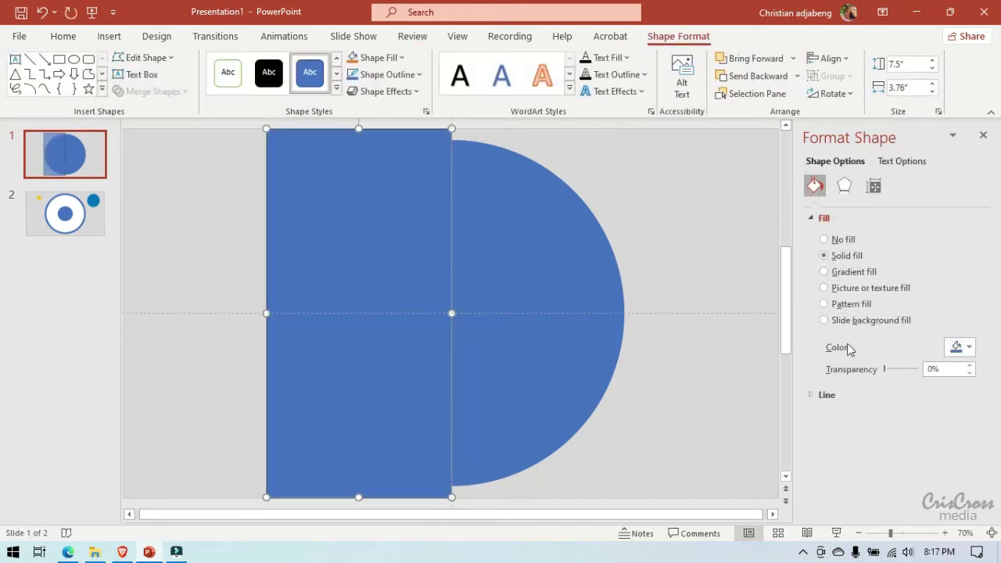
Step: Give the rectangle no outline, a Light Blue fill and 32% transparency
click(813, 397)
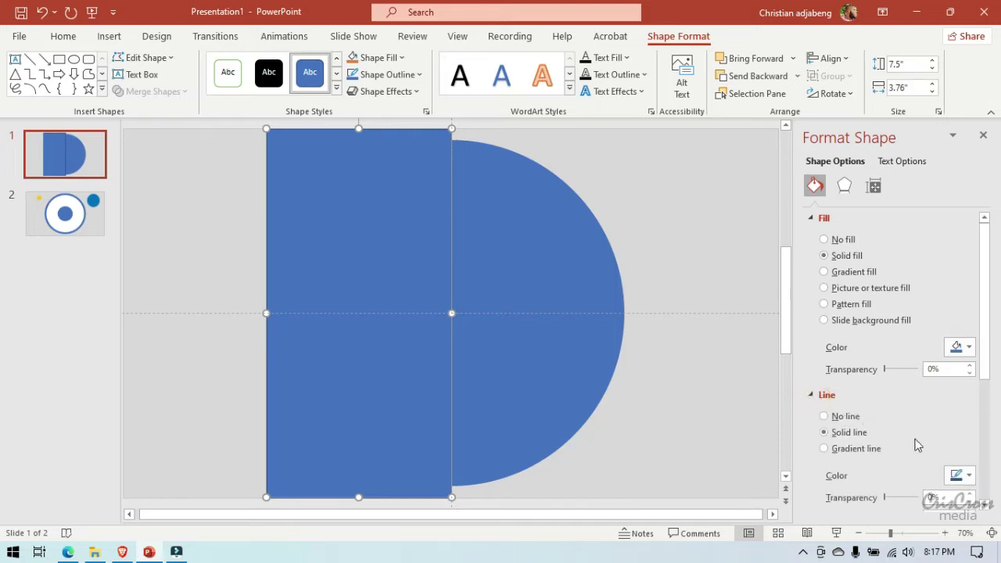
click(824, 419)
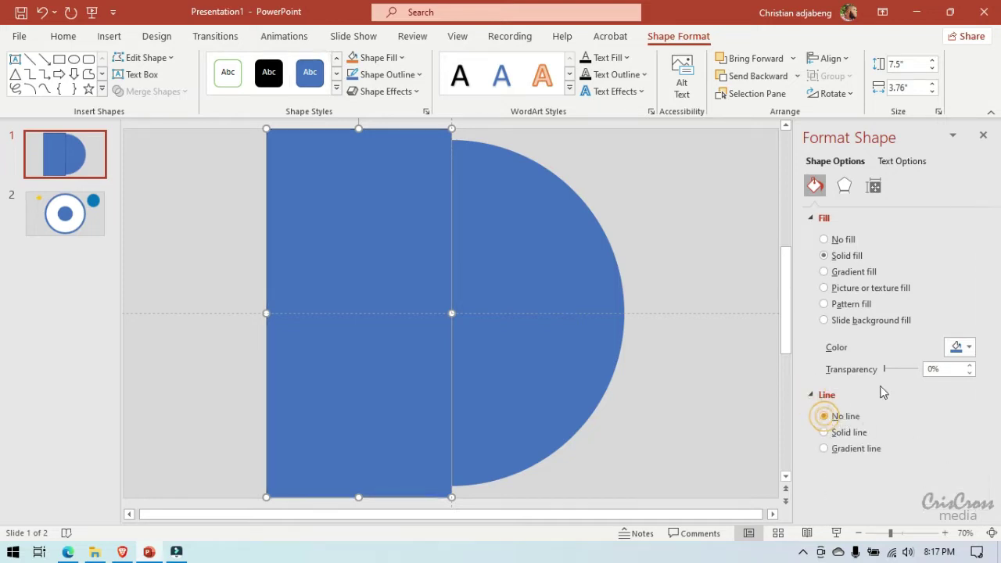
click(968, 346)
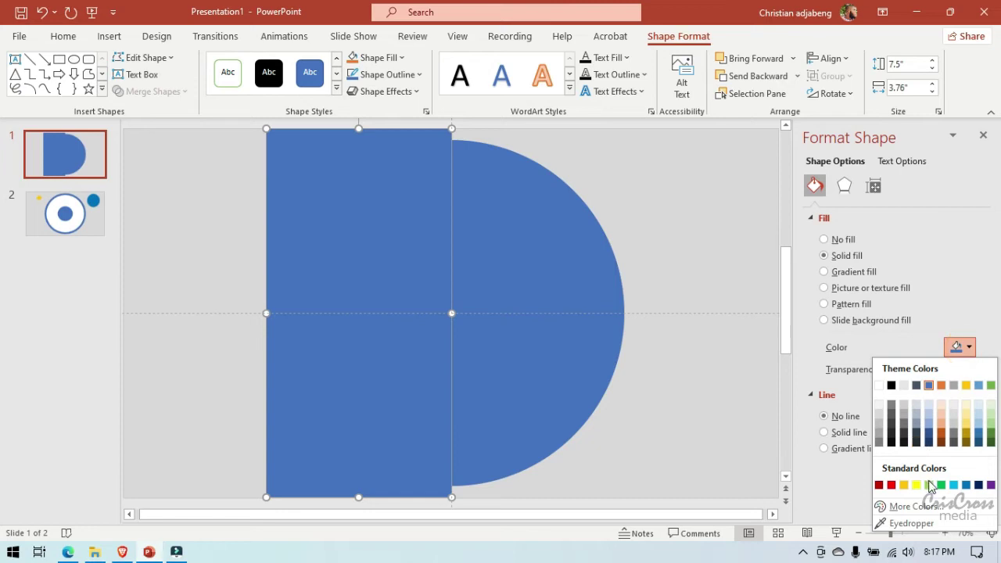
click(953, 485)
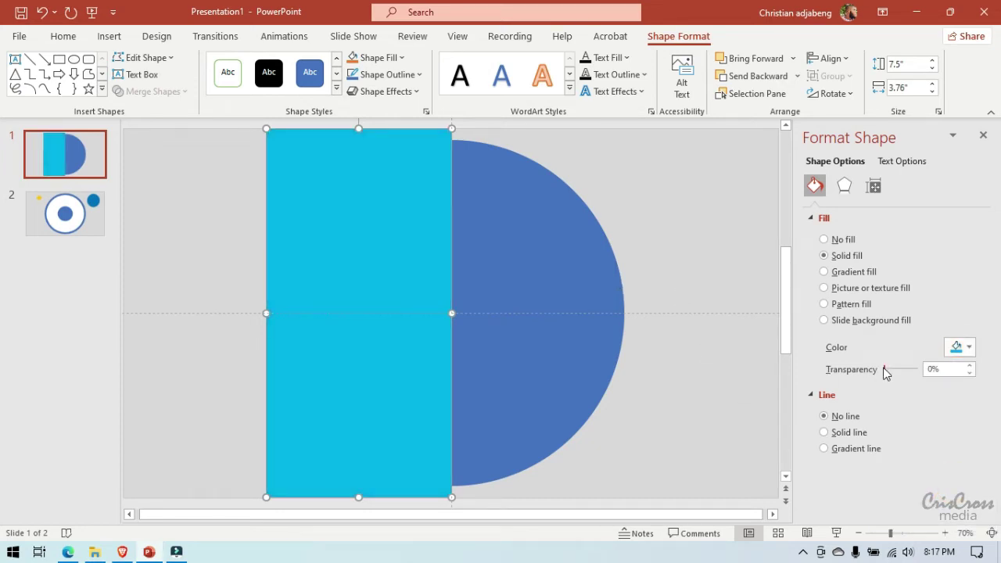
drag(884, 369, 895, 370)
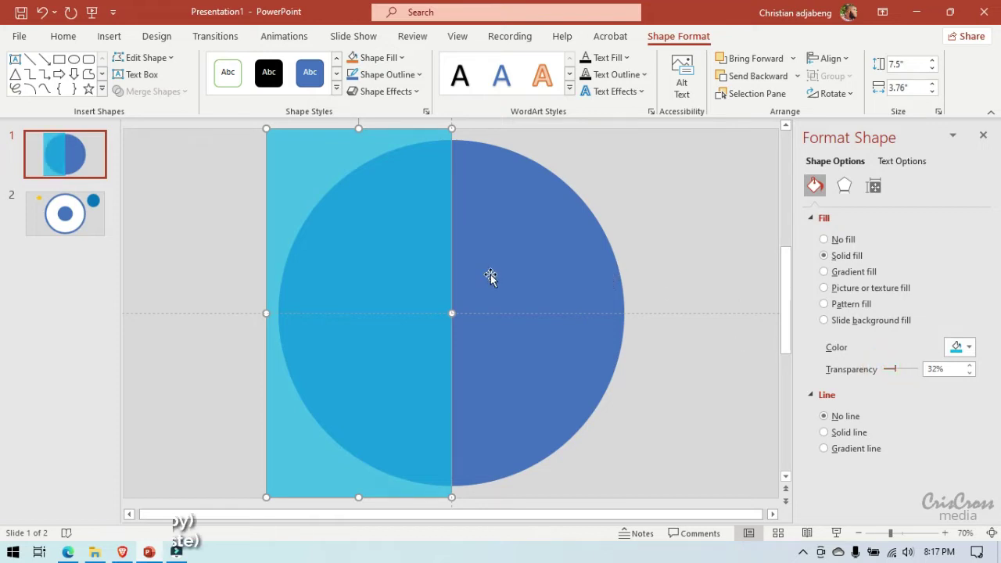
click(394, 270)
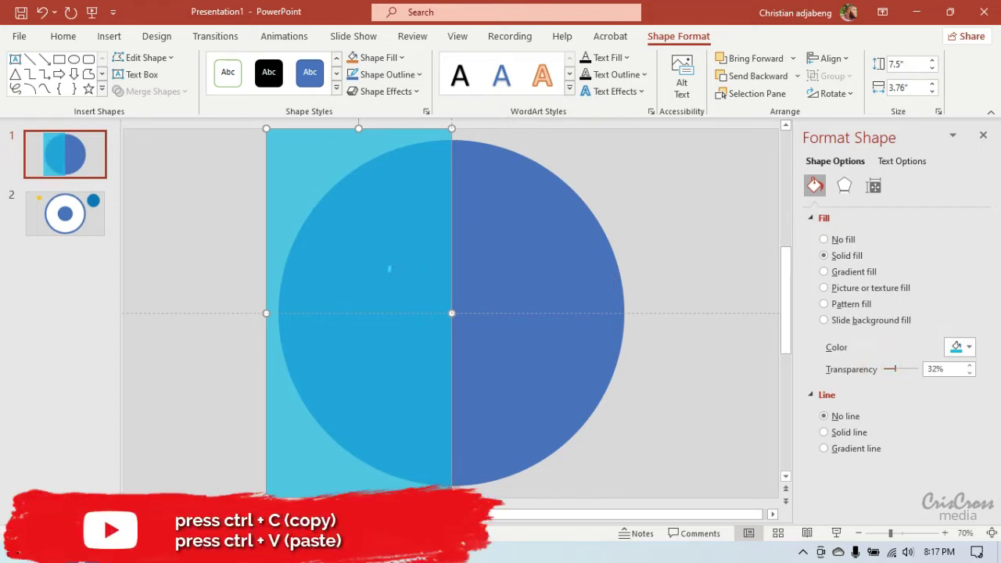
Step: Paste a copy of the rectangle and rotate it about 45 degrees
key(ctrl+v)
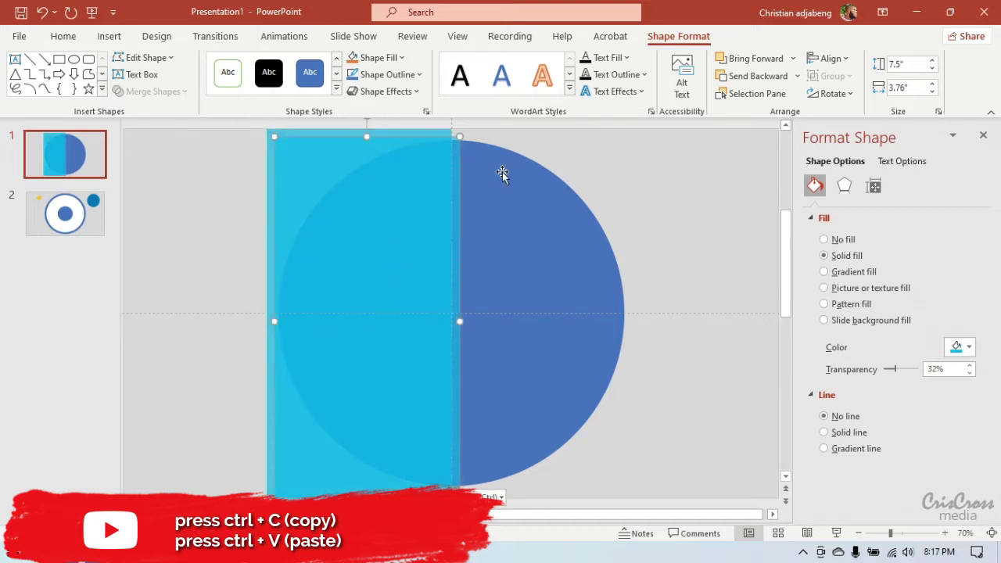
scroll(789, 128, up, 1)
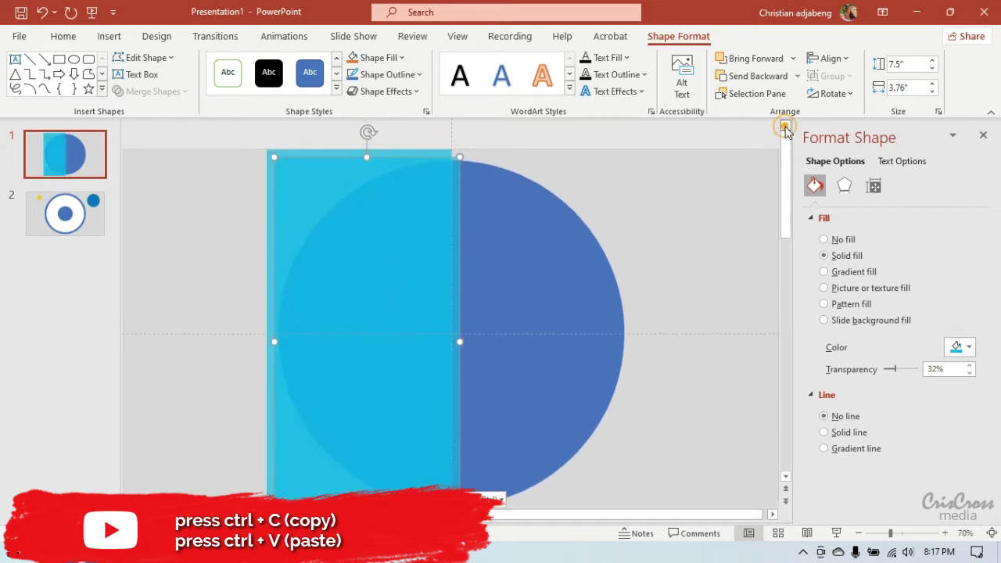
drag(365, 135, 526, 155)
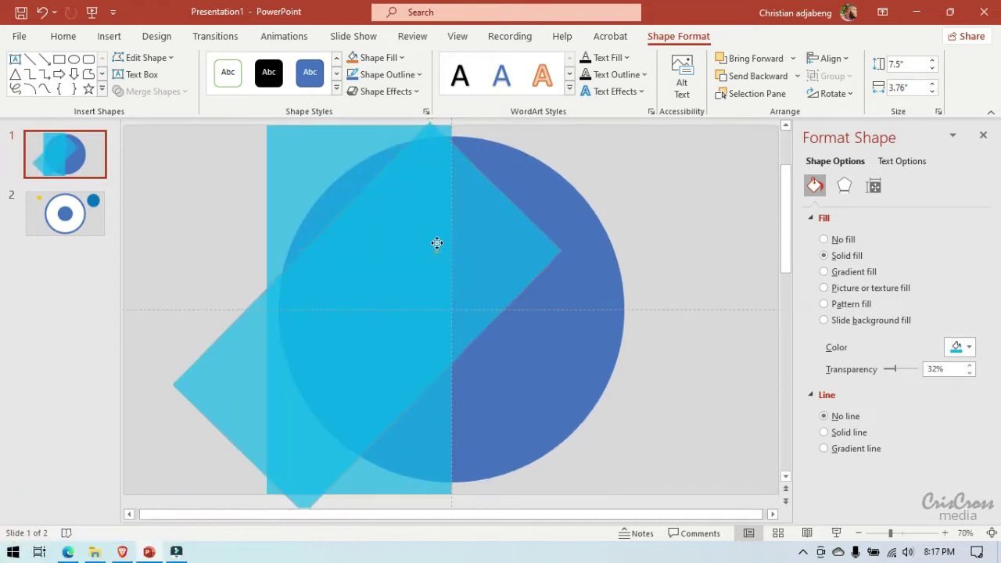
drag(436, 244, 453, 184)
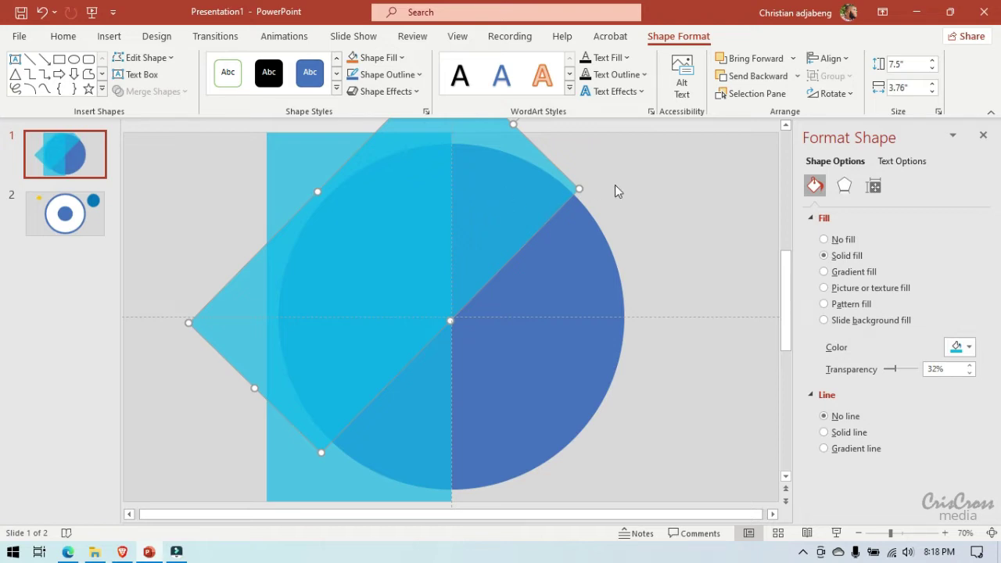
key(ctrl+z)
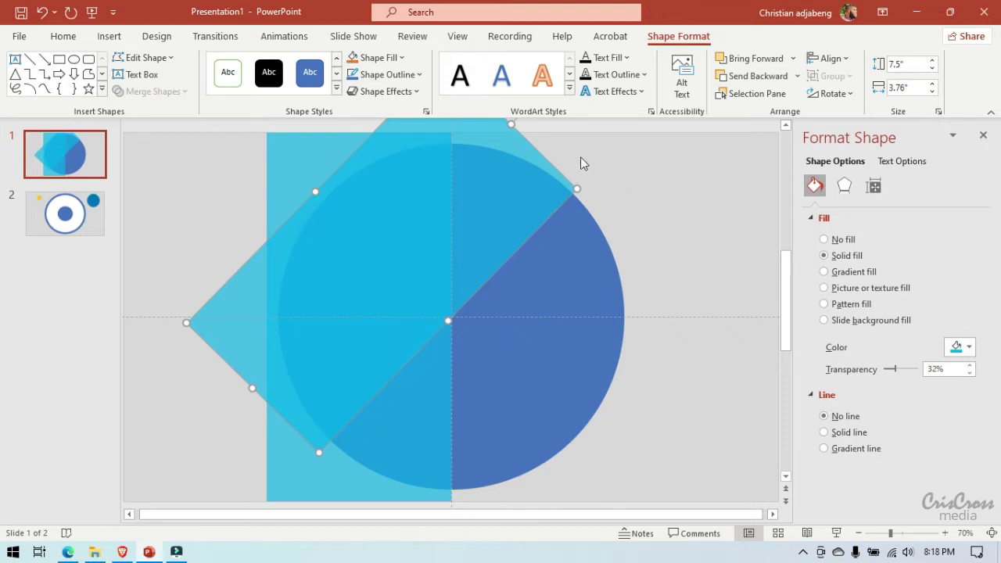
Step: Tilt the copy further clockwise so one corner rests at the circle's centre
click(944, 533)
click(944, 534)
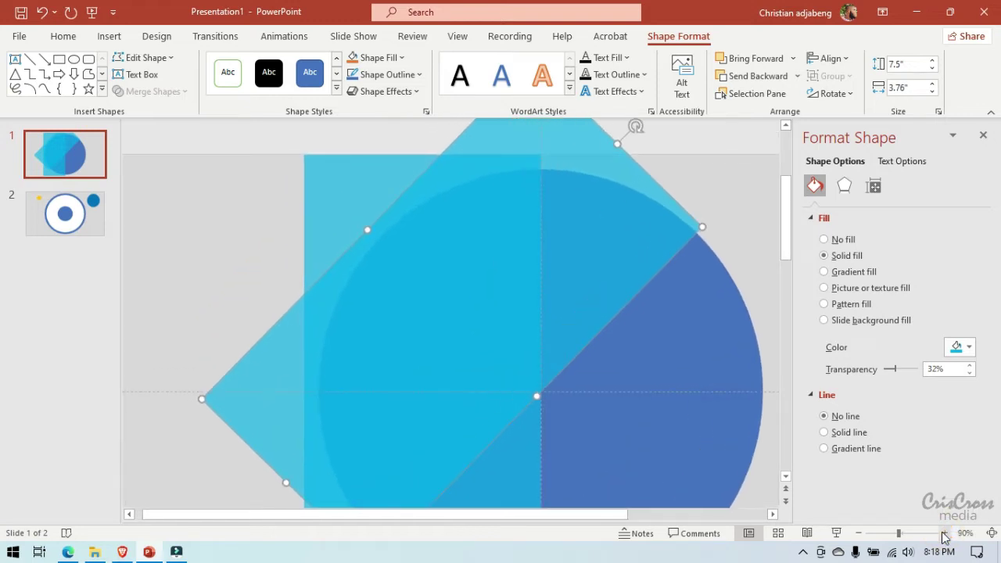
click(785, 477)
click(786, 476)
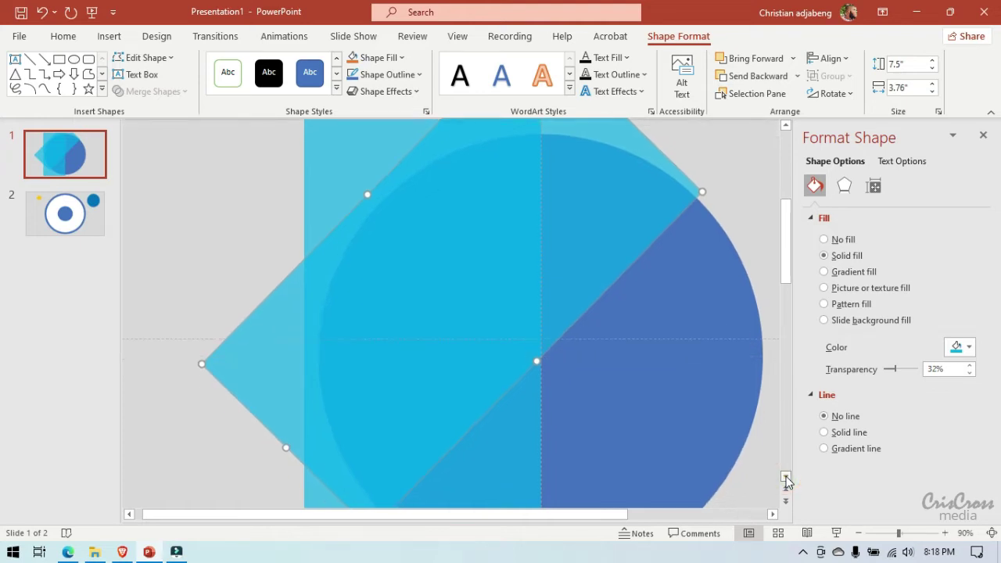
click(786, 477)
click(786, 477)
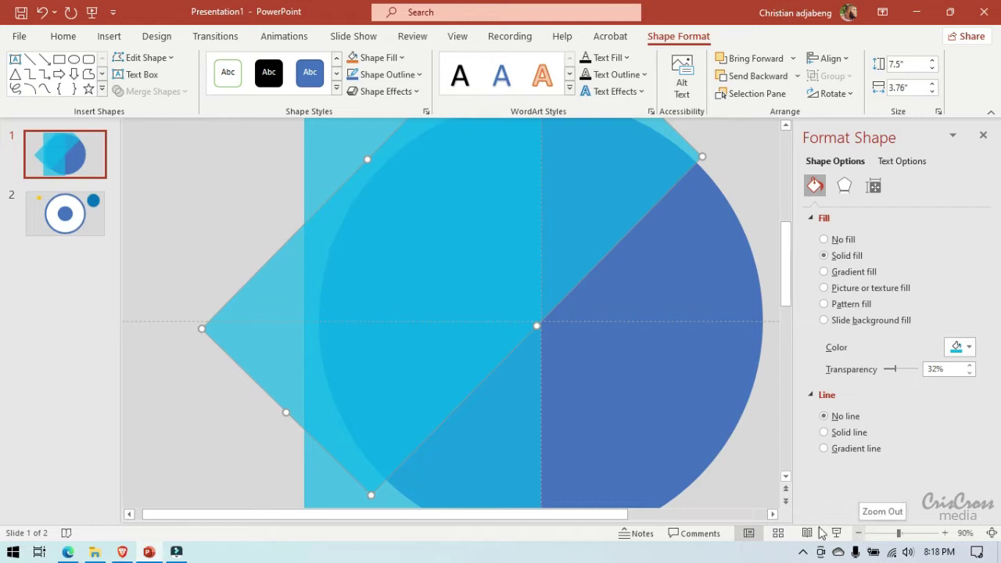
click(773, 515)
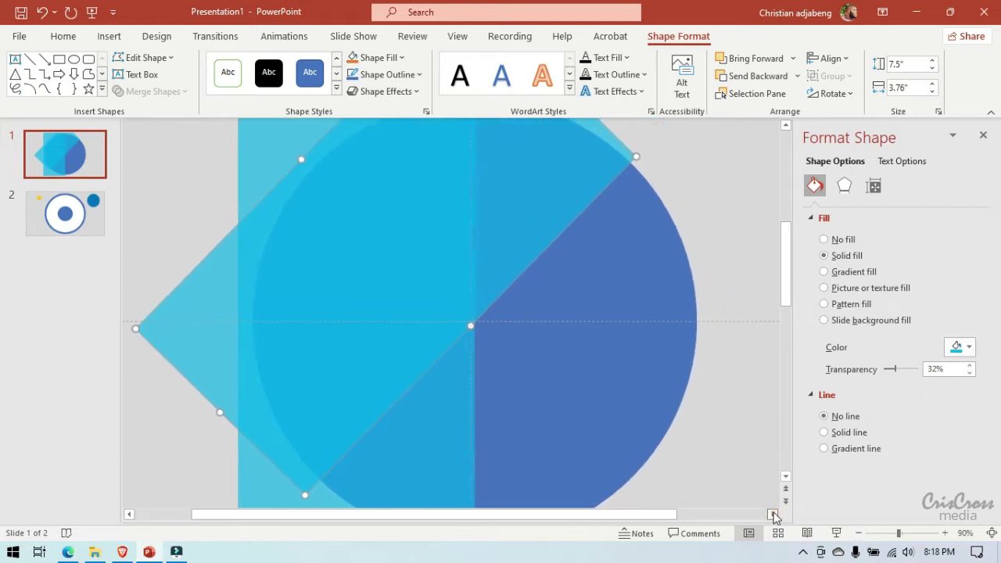
click(773, 515)
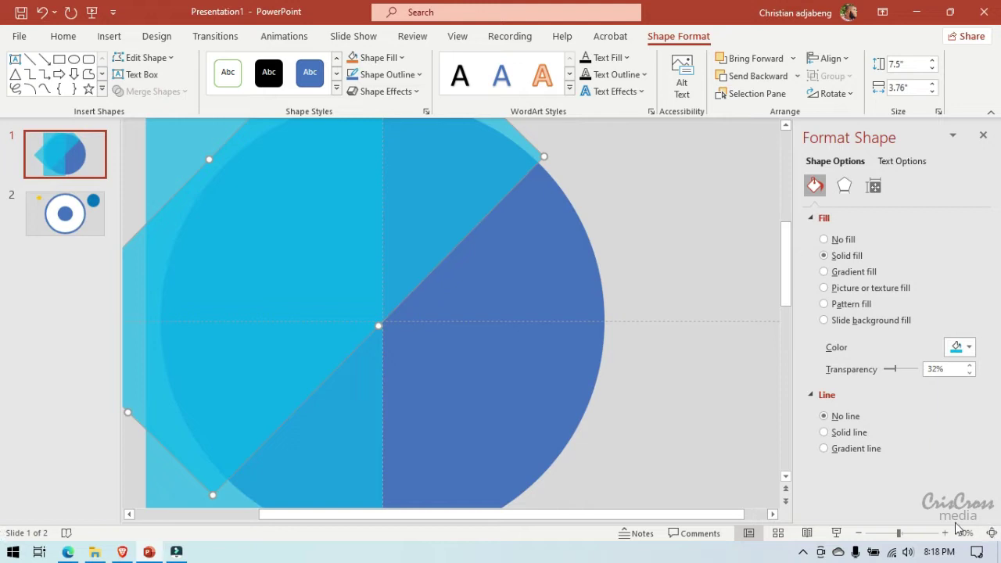
click(858, 532)
click(859, 533)
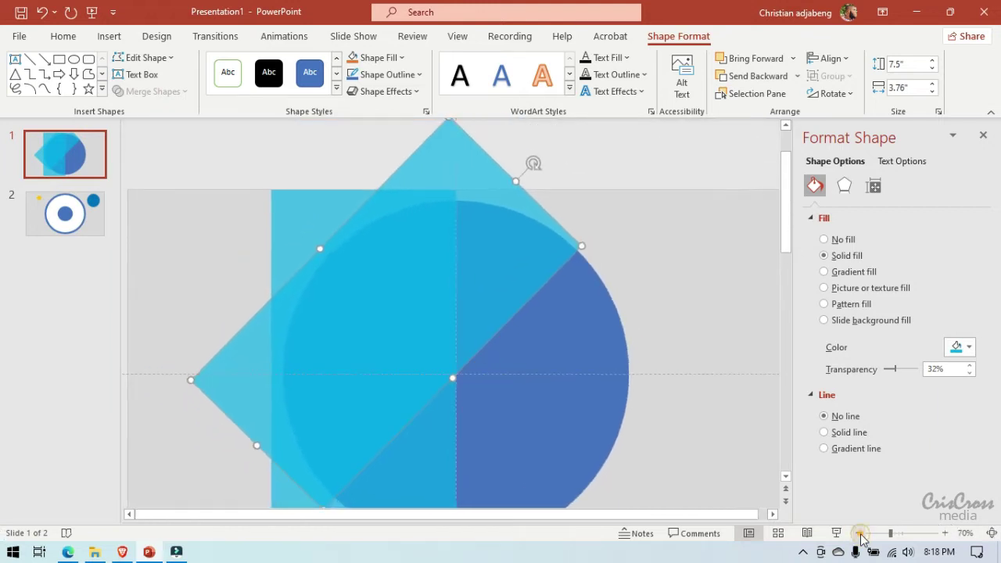
click(858, 532)
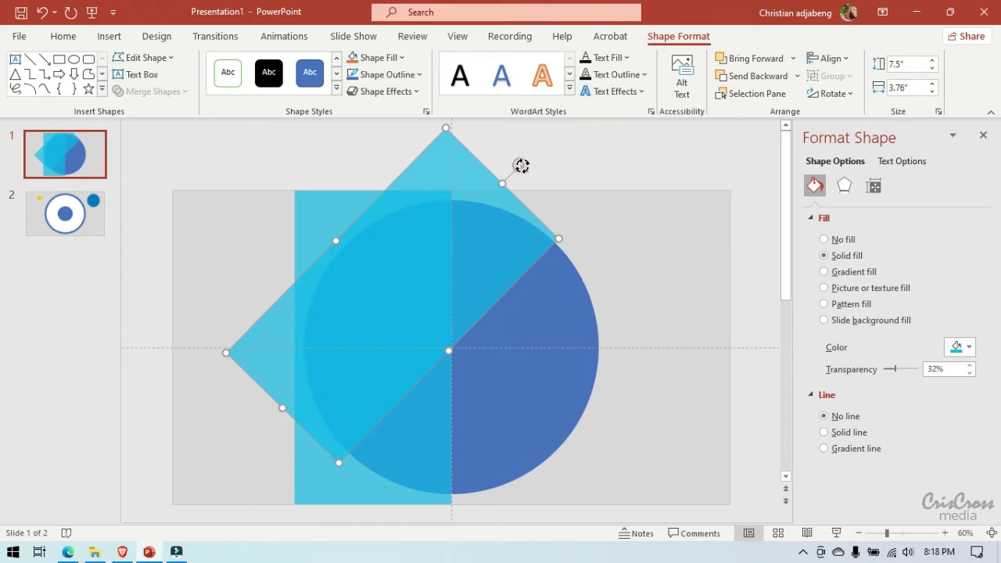
drag(522, 166, 550, 174)
drag(509, 221, 514, 212)
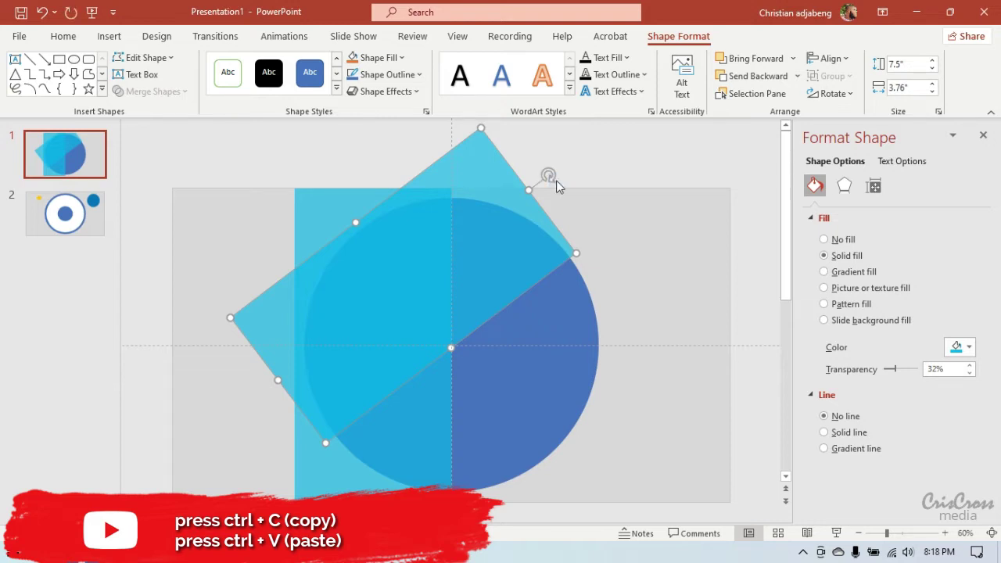
Step: Paste another rectangle copy, turn it upright and place it beside the circle's right
key(ctrl+v)
drag(556, 179, 615, 411)
mouse_move(457, 278)
mouse_down()
mouse_move(491, 344)
mouse_move(462, 374)
mouse_up()
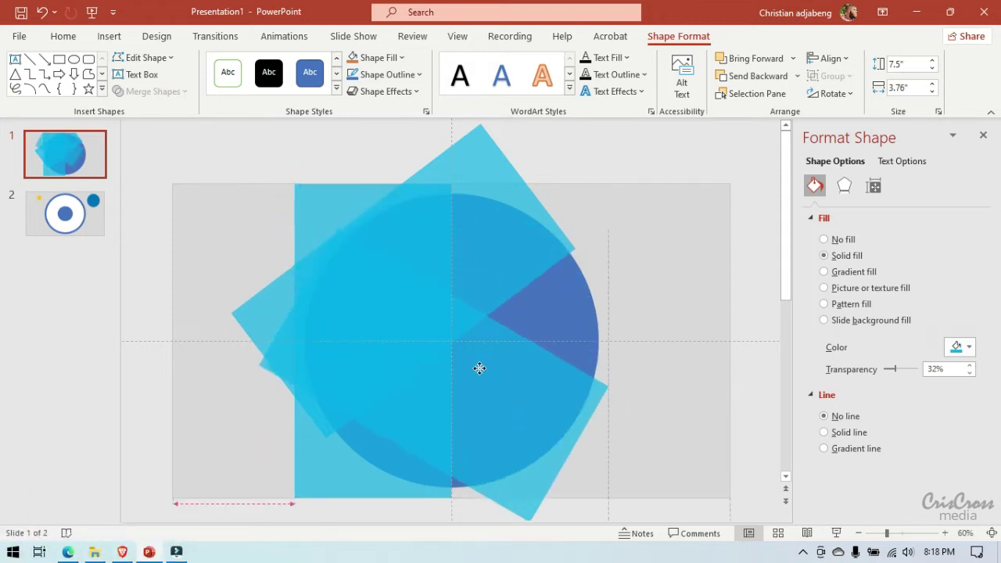
drag(462, 386, 459, 396)
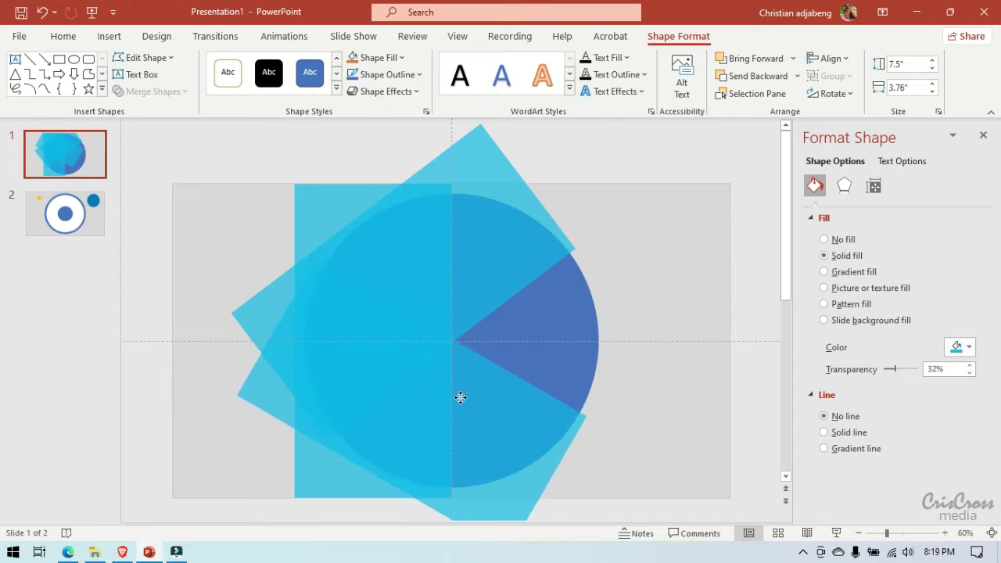
key(Down)
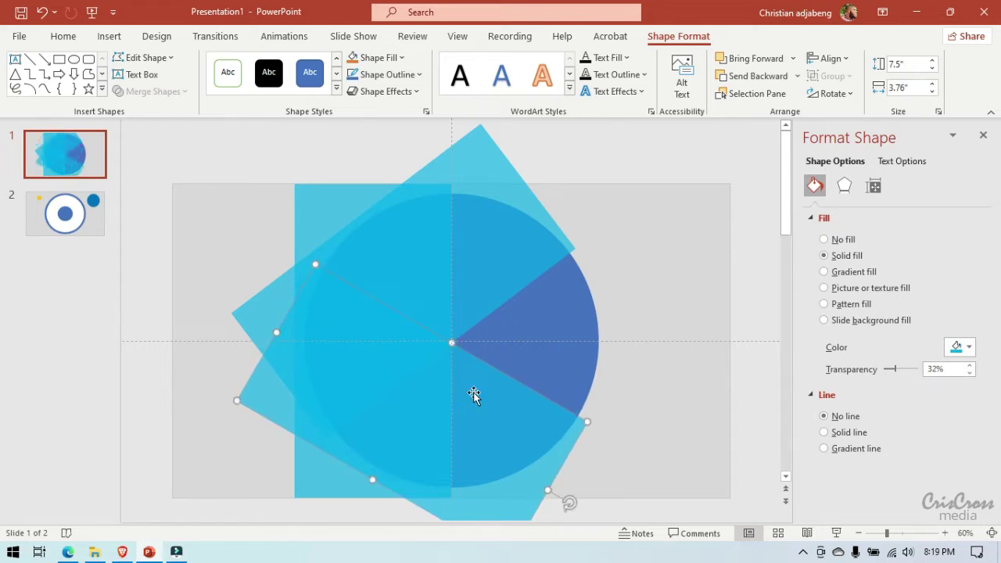
drag(484, 389, 627, 319)
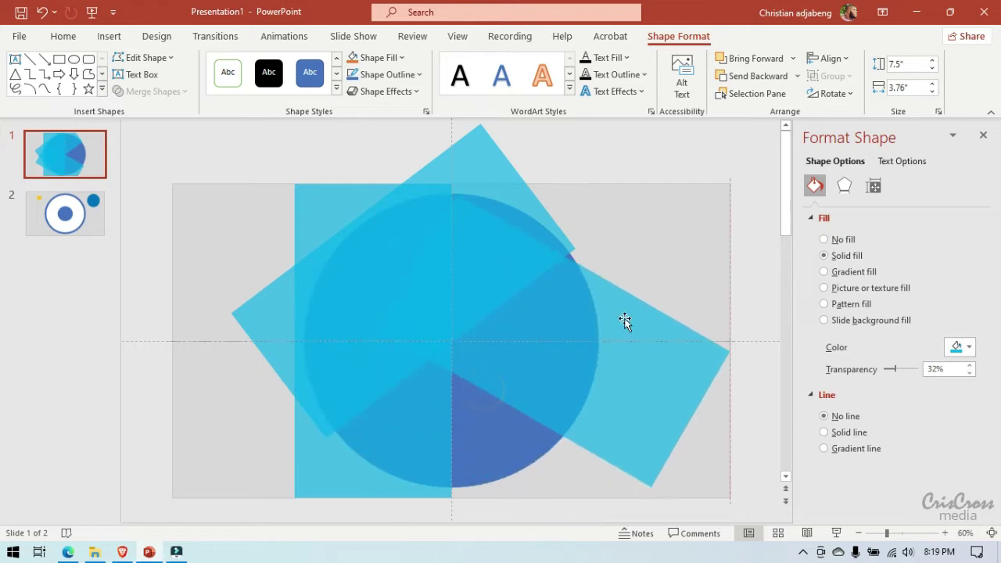
mouse_move(714, 435)
mouse_down()
mouse_move(575, 185)
mouse_move(562, 186)
mouse_up()
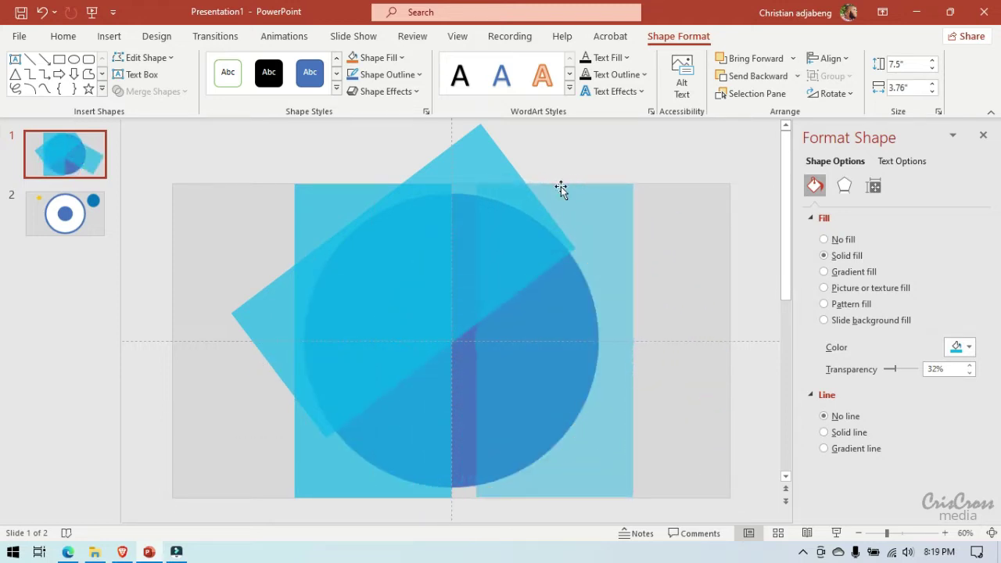
drag(576, 261, 705, 245)
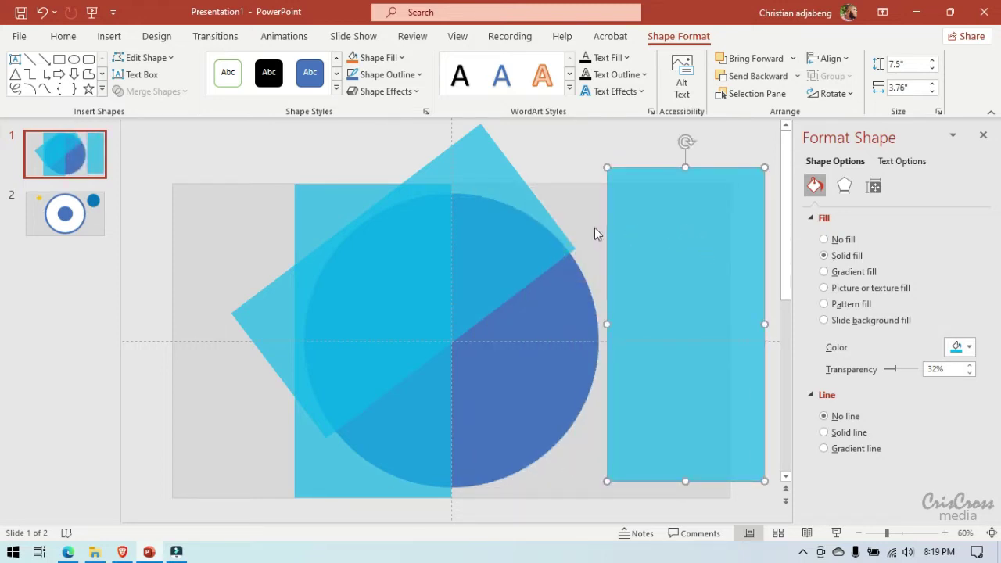
Step: Rotate the tilted square upright and stack it on the right-hand rectangle
click(507, 227)
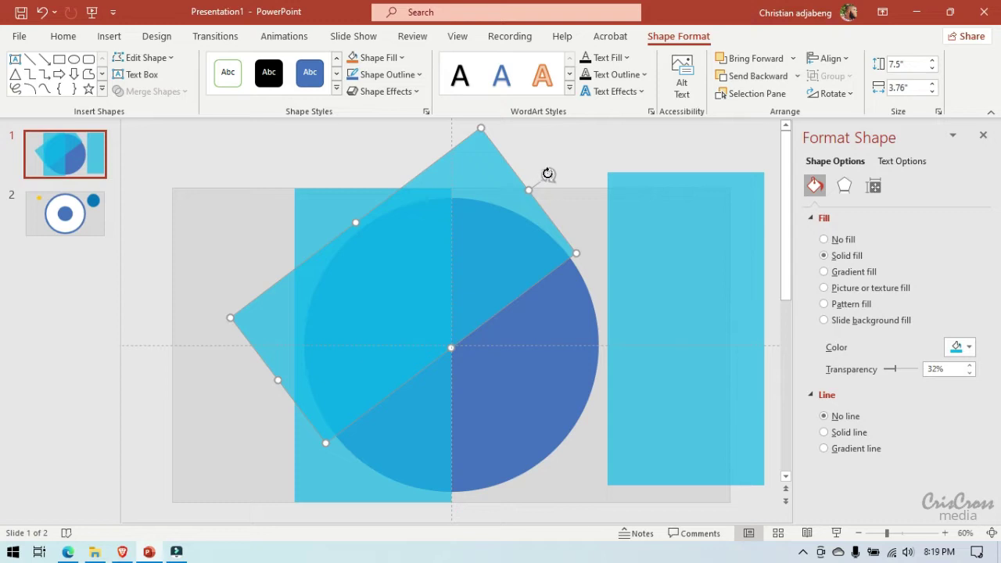
drag(547, 173, 399, 138)
drag(406, 195, 694, 211)
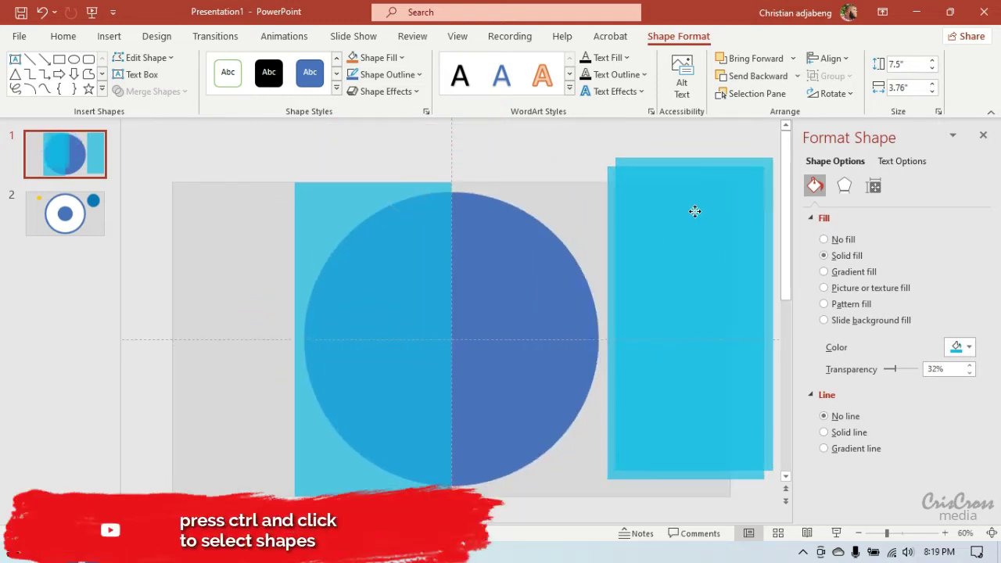
Step: Fragment the blue circle with the left rectangle and delete the leftover rectangle piece
click(521, 275)
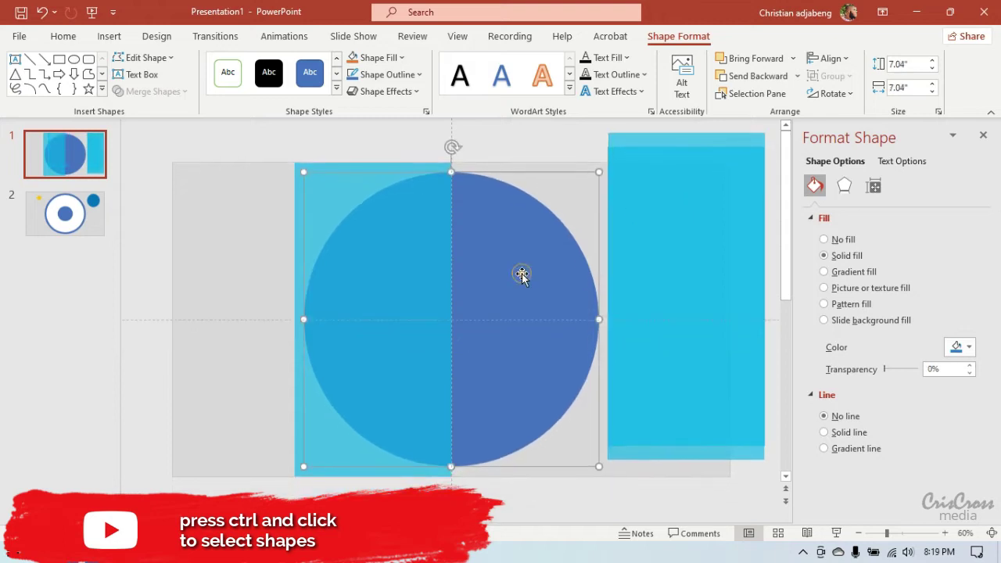
ctrl+click(344, 218)
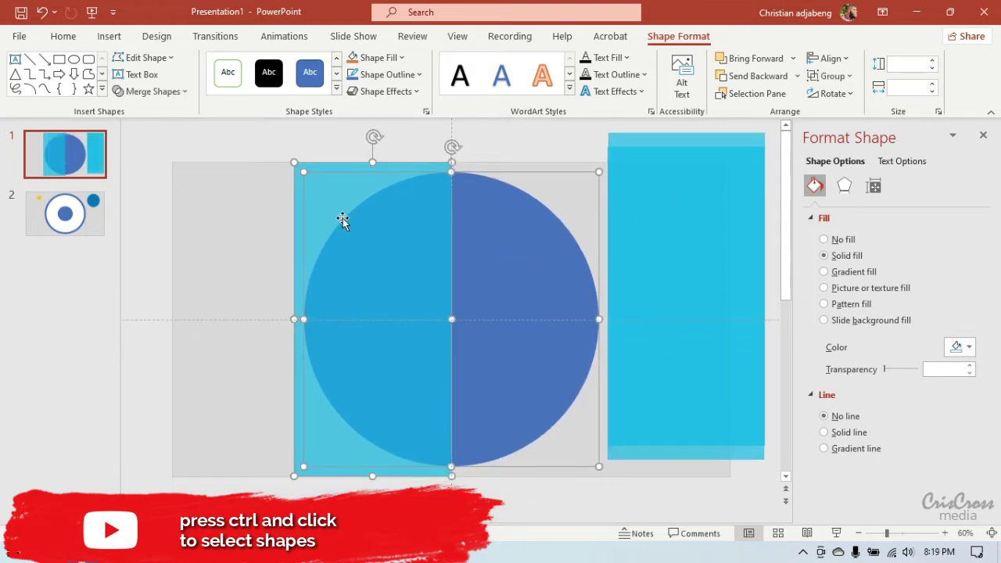
click(155, 91)
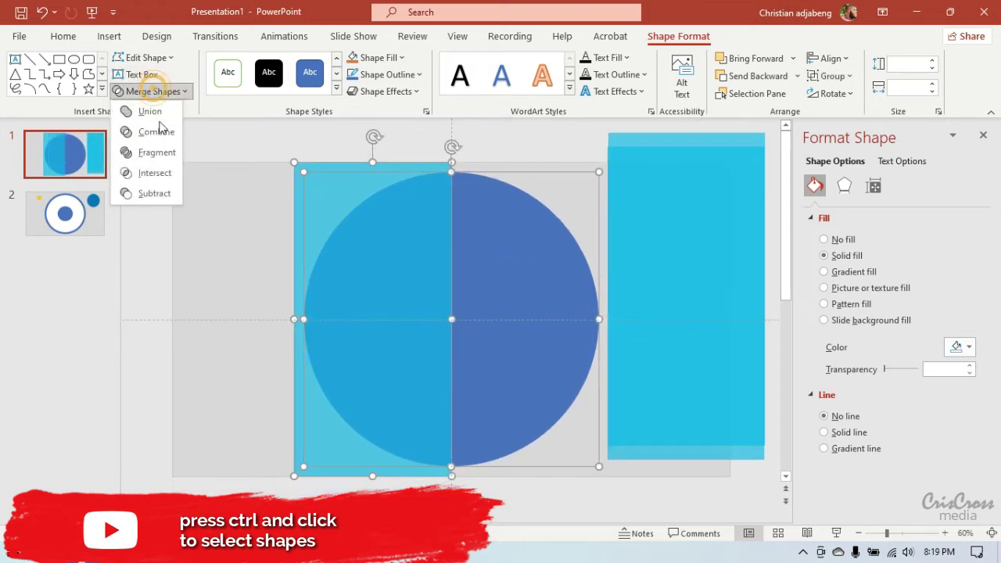
click(158, 152)
click(243, 193)
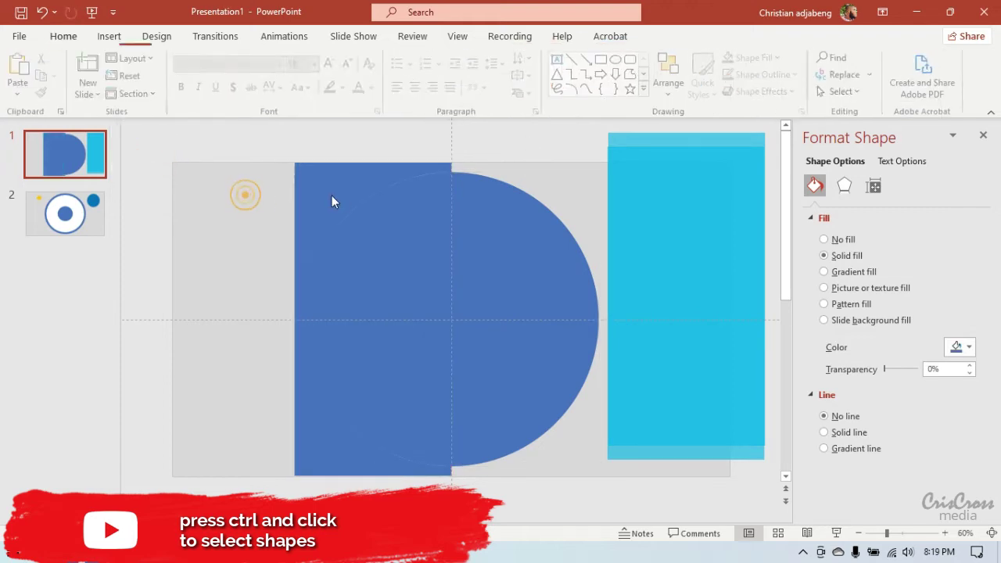
click(332, 199)
key(Delete)
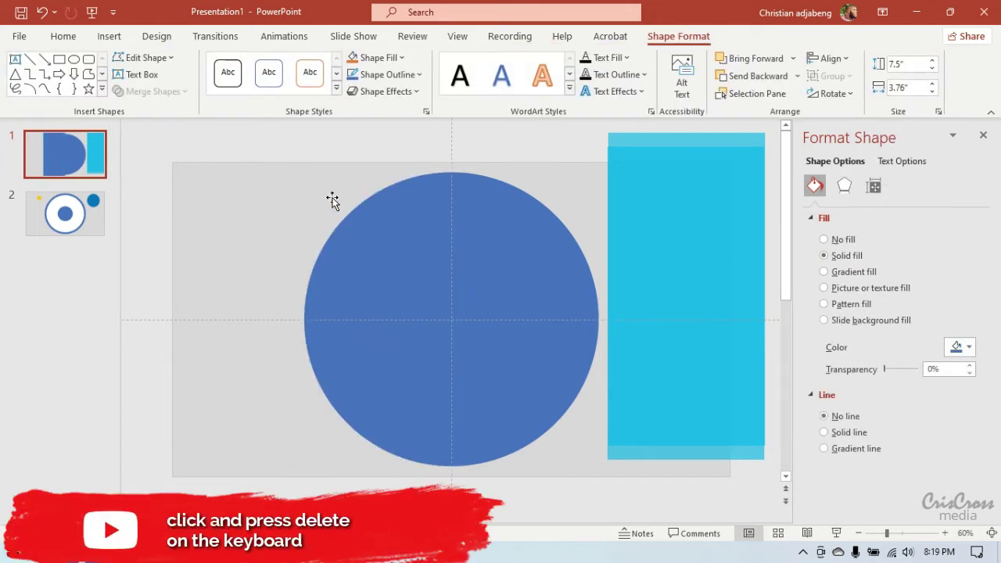
Step: Fill the right half of the circle with Yellow
click(629, 219)
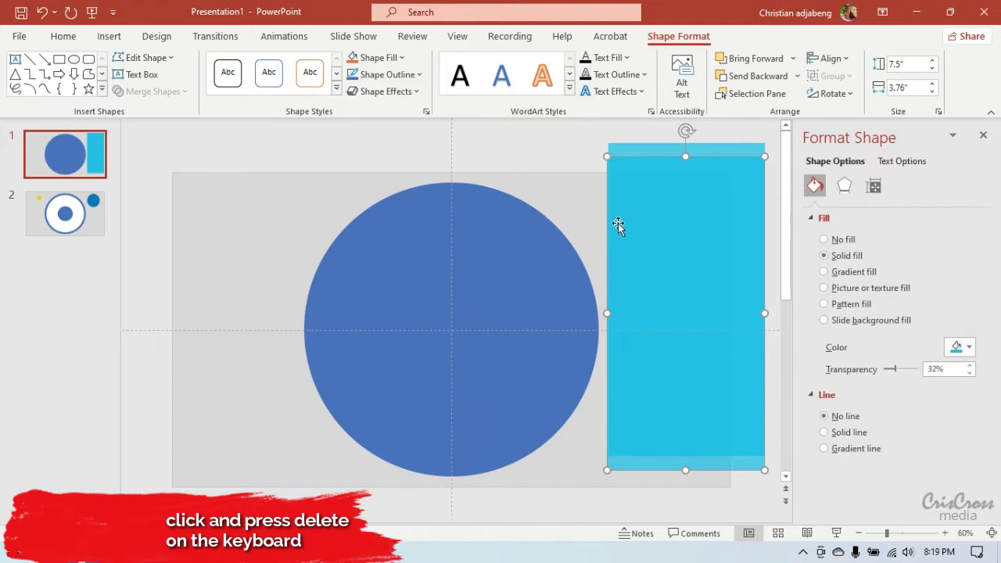
click(549, 259)
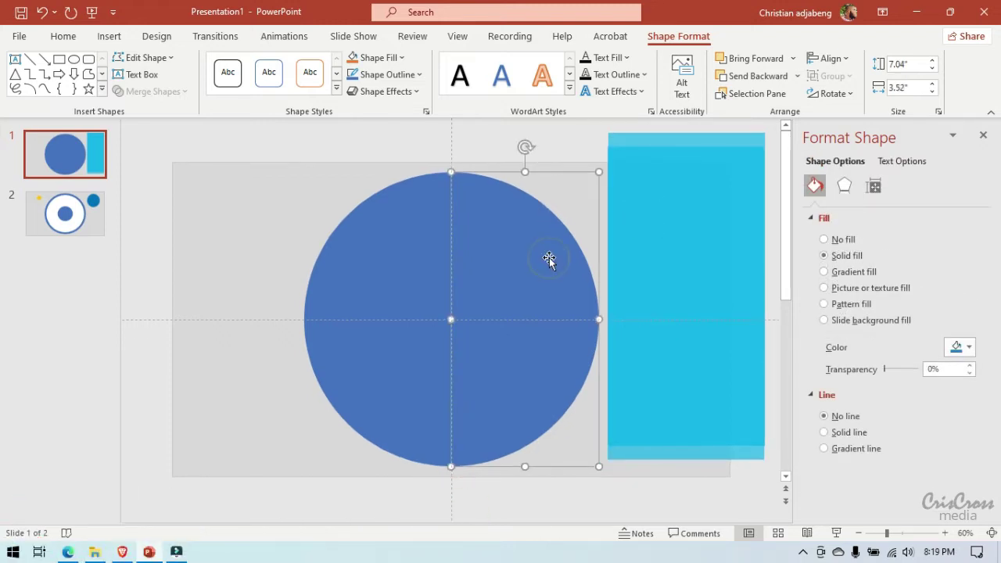
click(969, 347)
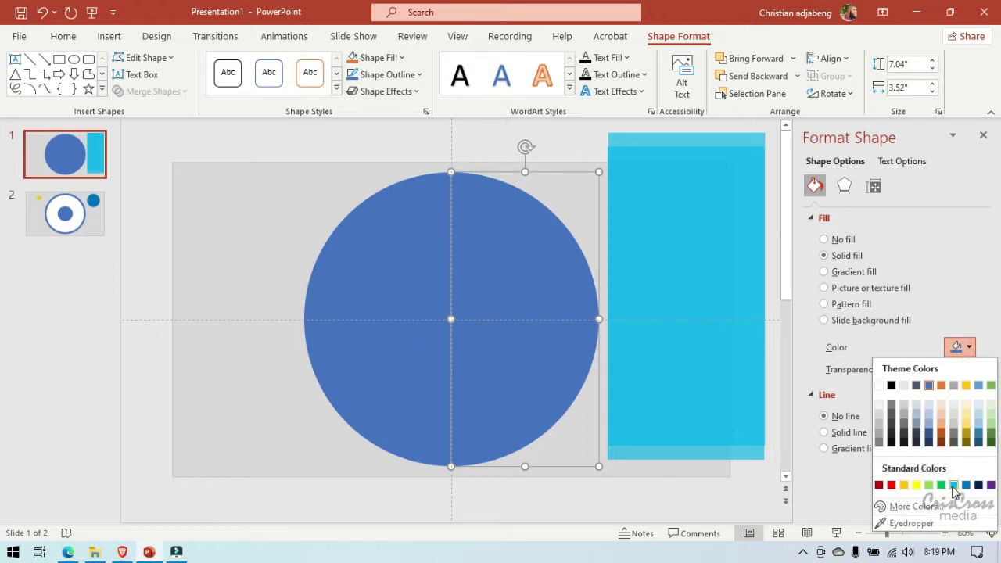
click(920, 483)
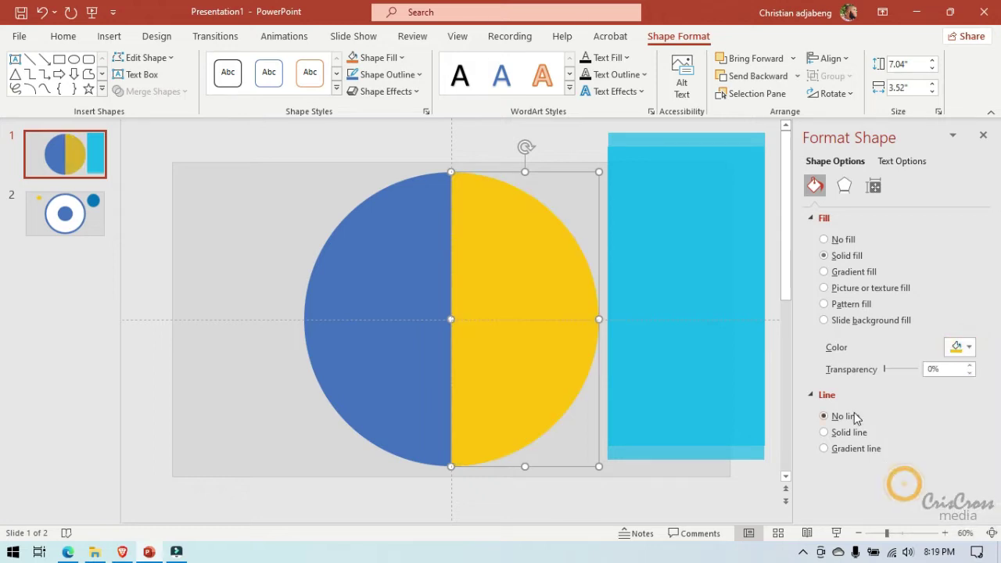
click(711, 271)
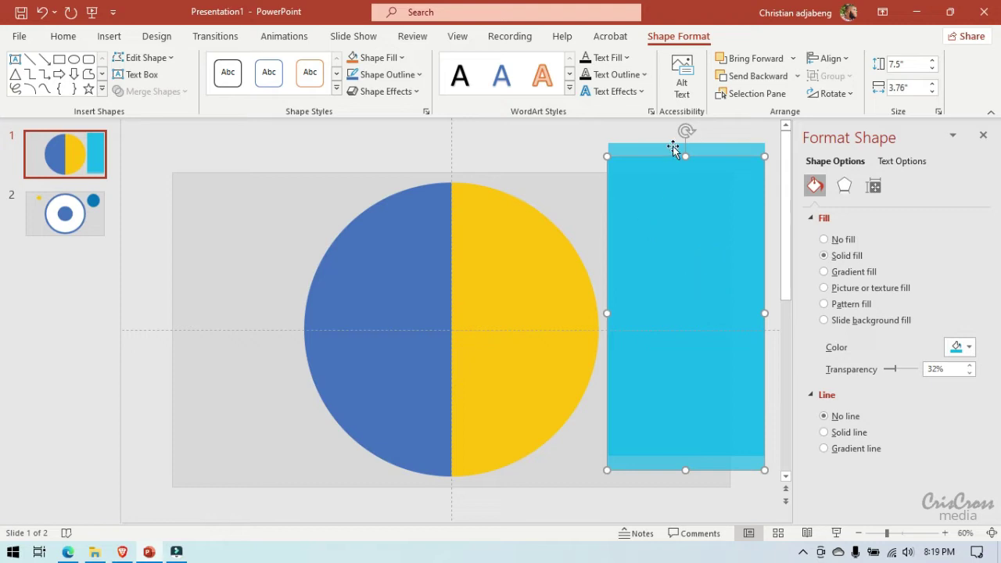
Step: Tilt the cyan rectangle across the circle's lower-left, edge through the centre, widened to 7.74 inches
drag(685, 132, 551, 236)
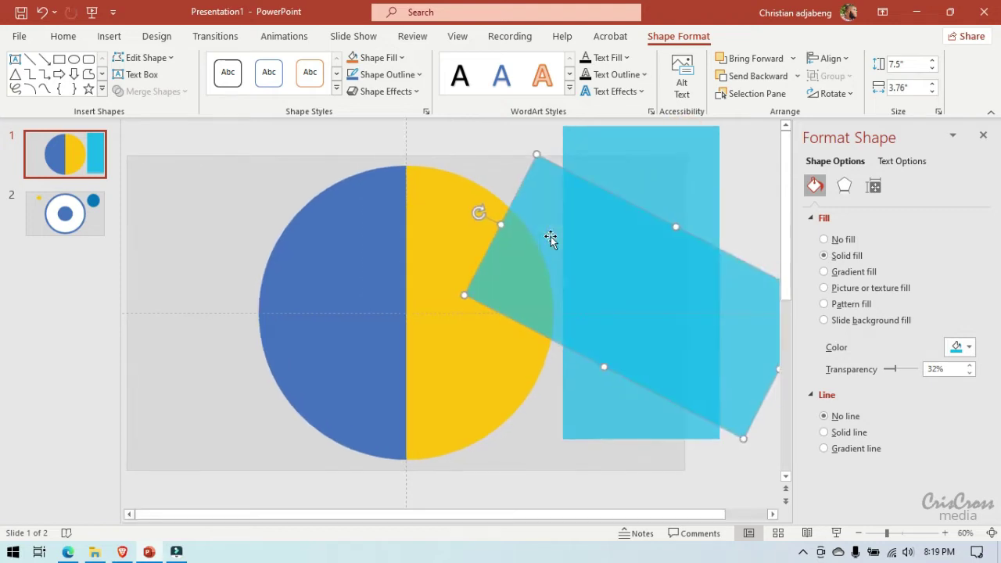
drag(634, 269, 360, 357)
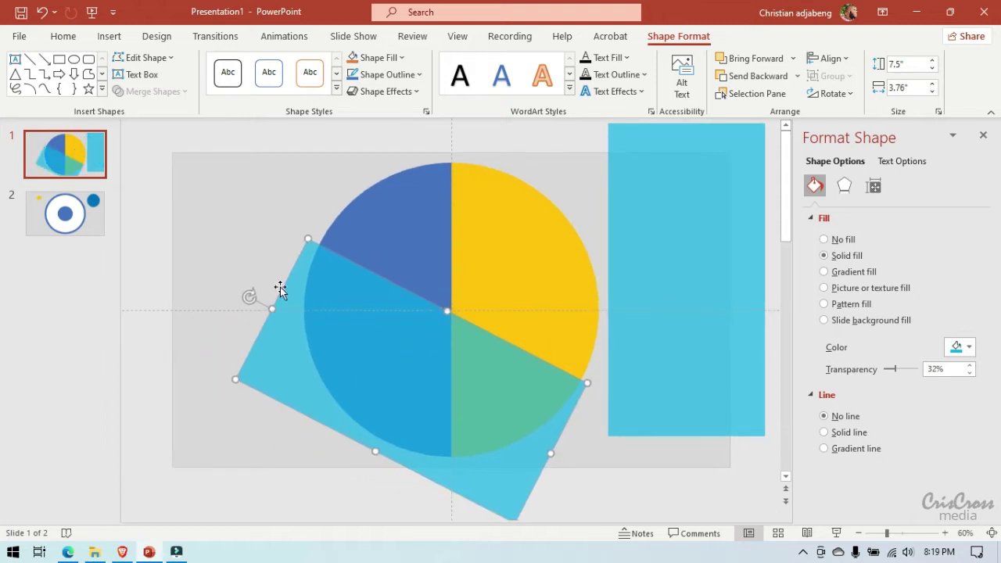
drag(249, 297, 244, 305)
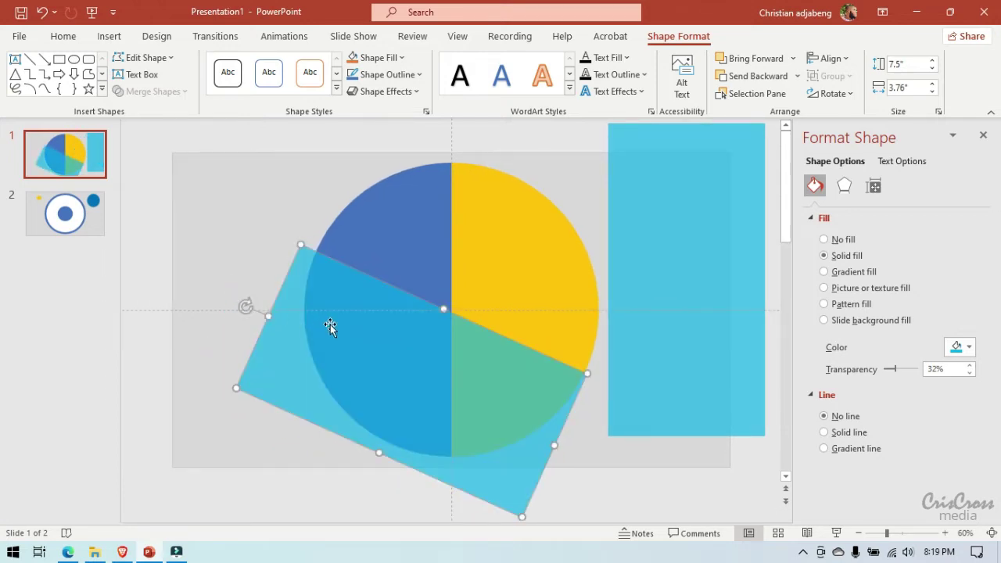
drag(306, 342, 309, 340)
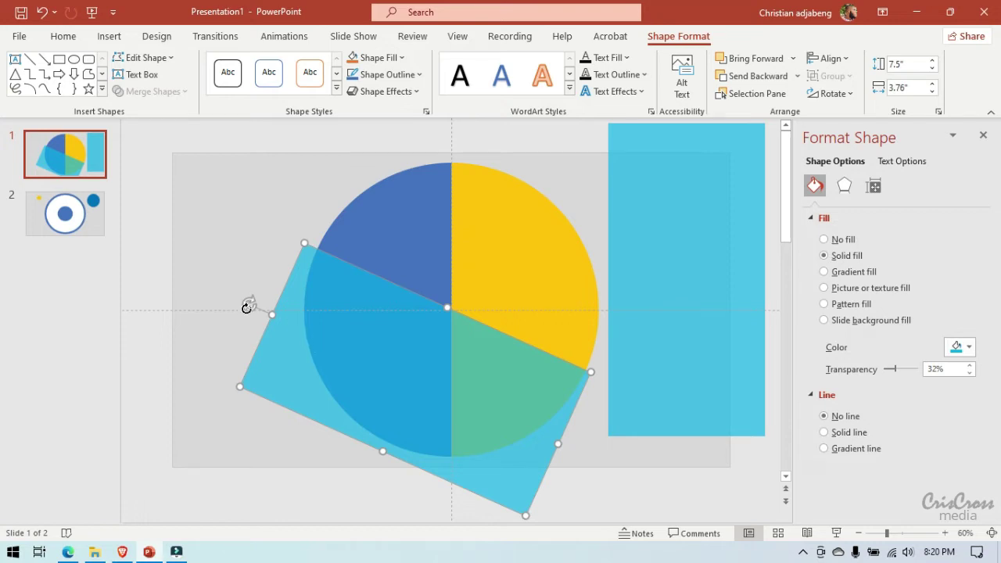
drag(249, 305, 252, 273)
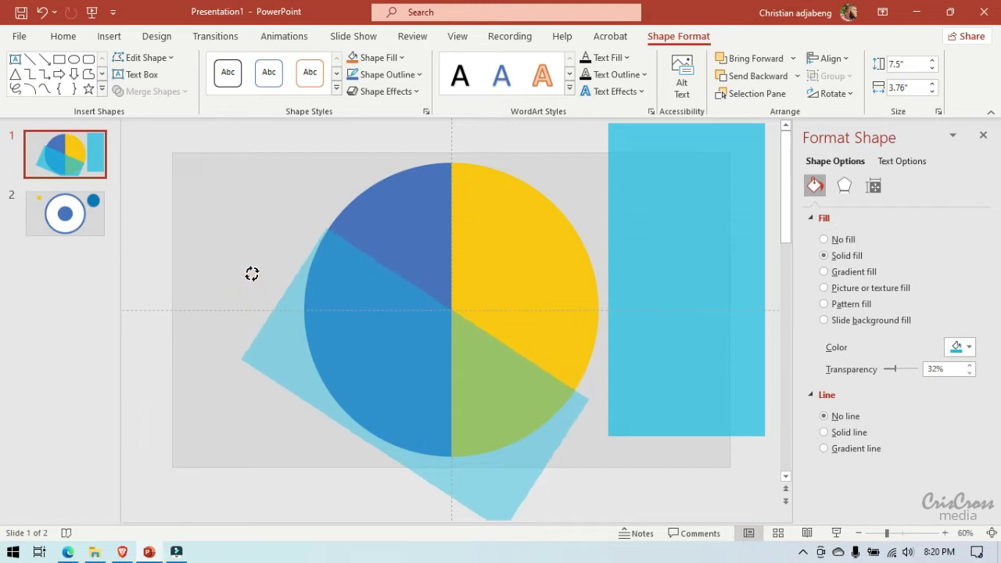
drag(252, 273, 253, 279)
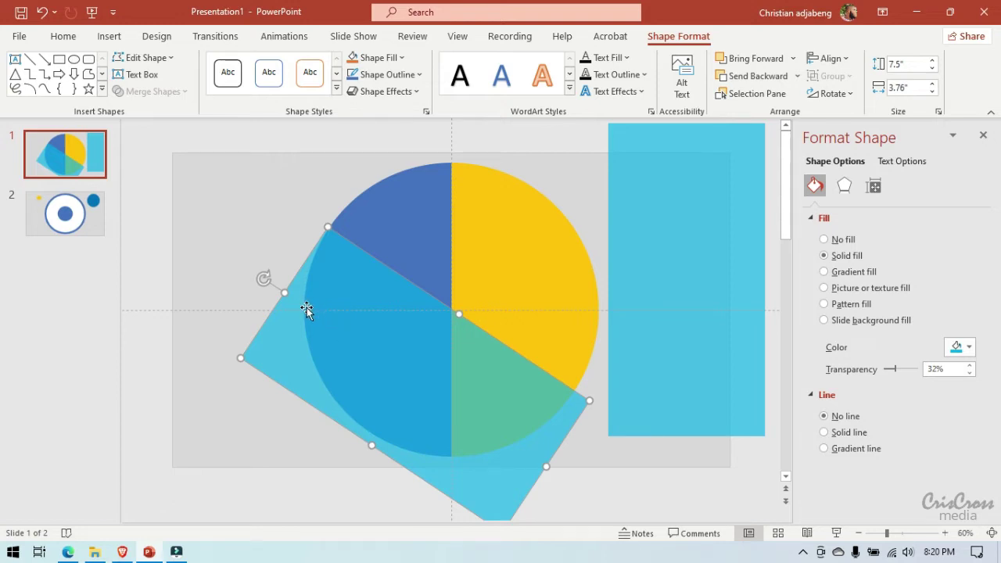
drag(304, 321, 293, 311)
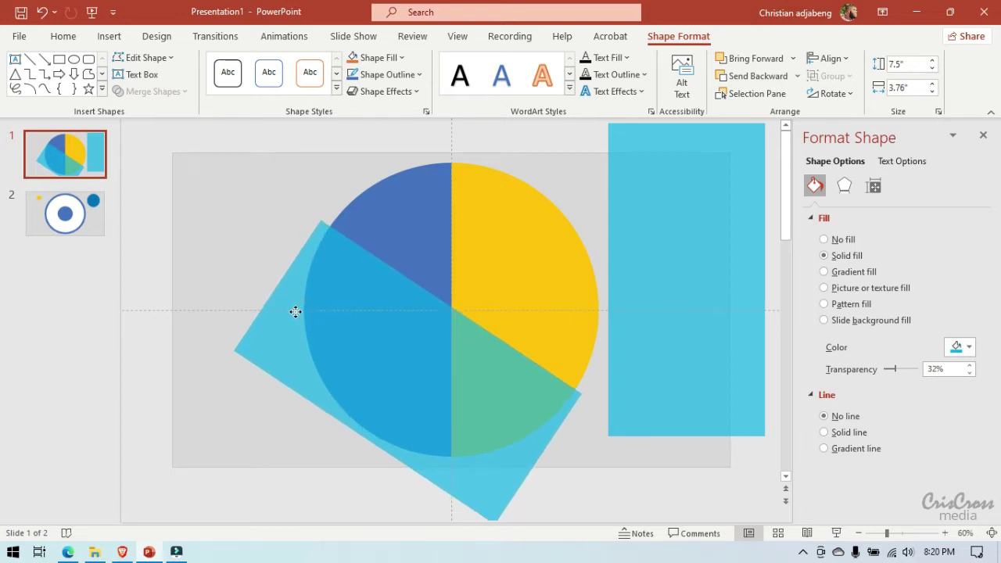
drag(294, 312, 293, 313)
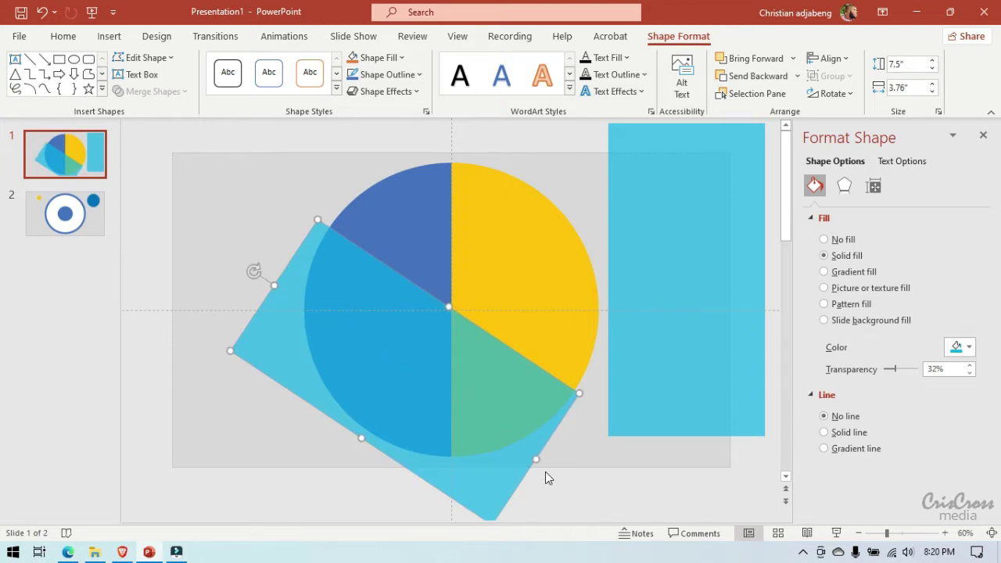
drag(538, 462, 541, 463)
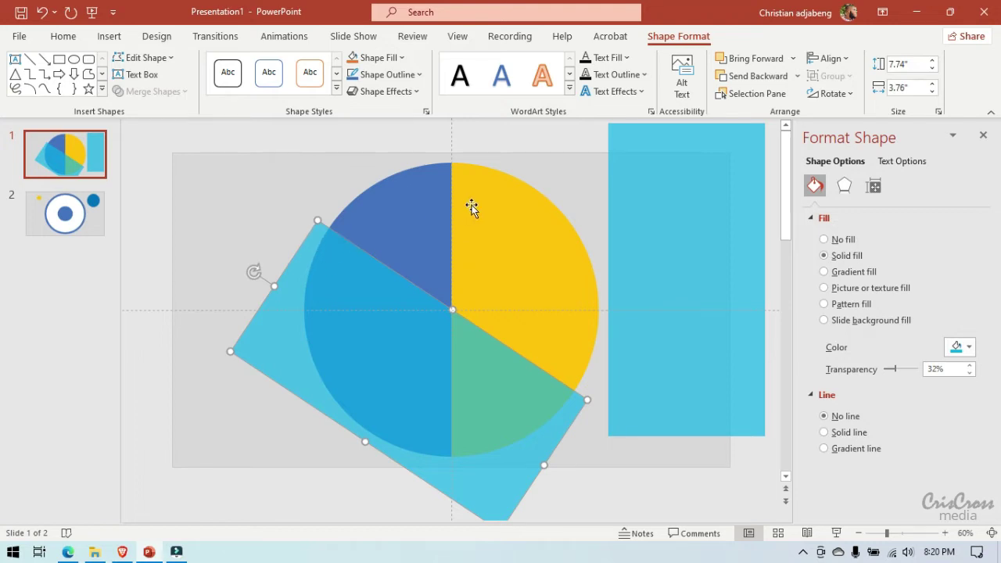
Step: Fragment the circle with the tilted rectangle, excluding the right-hand rectangle, and delete the outside piece
shift+click(380, 219)
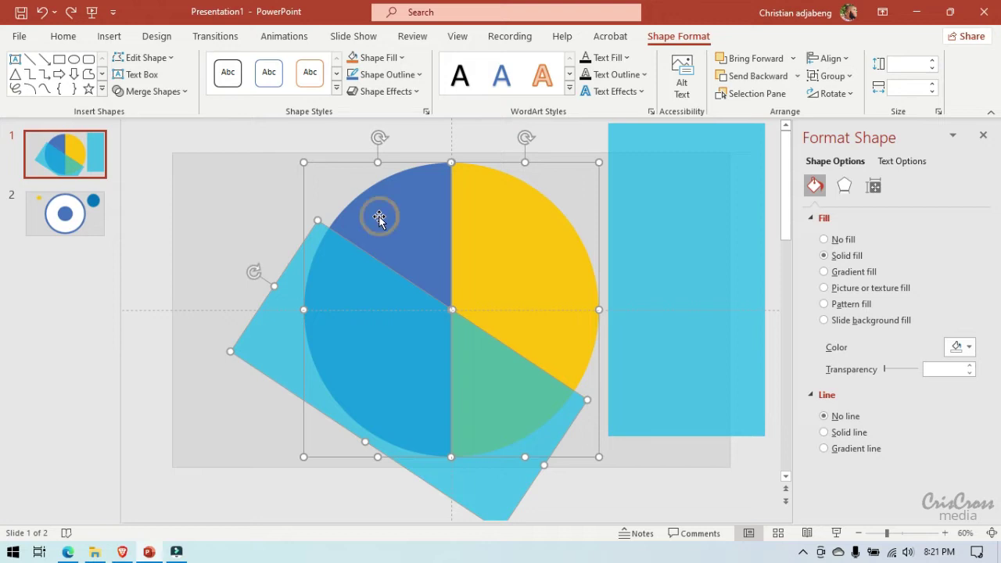
click(256, 194)
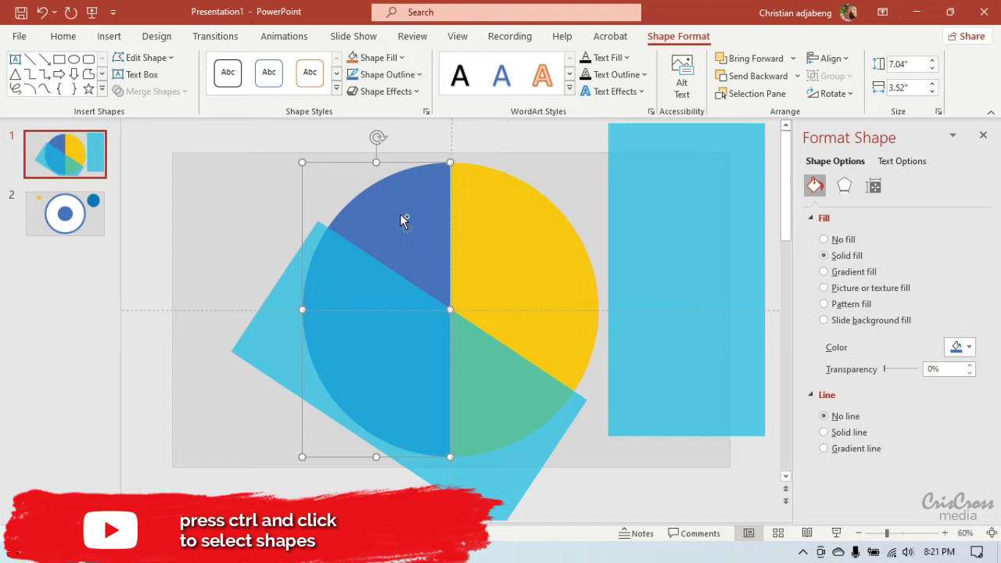
key(ctrl+a)
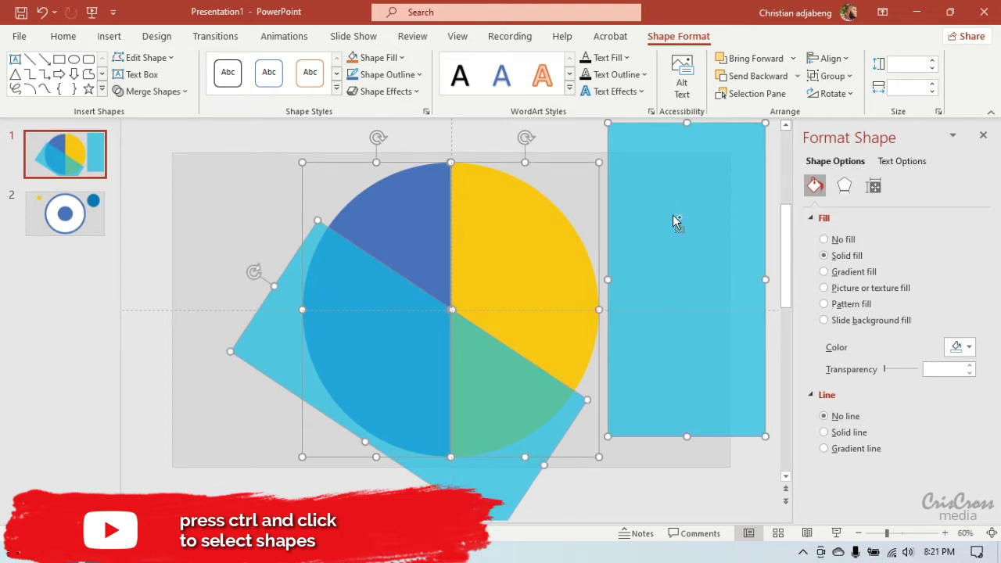
ctrl+click(676, 222)
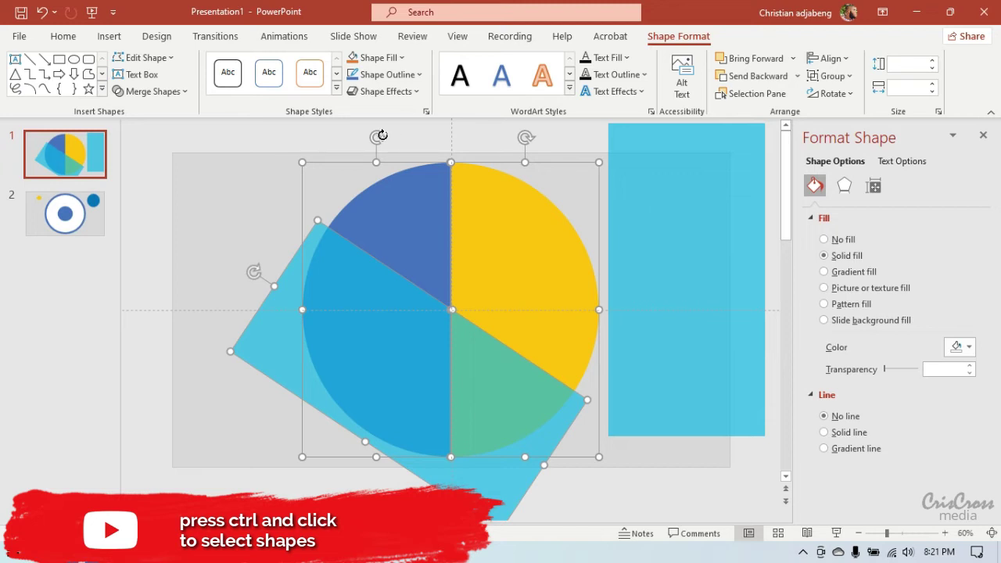
click(184, 92)
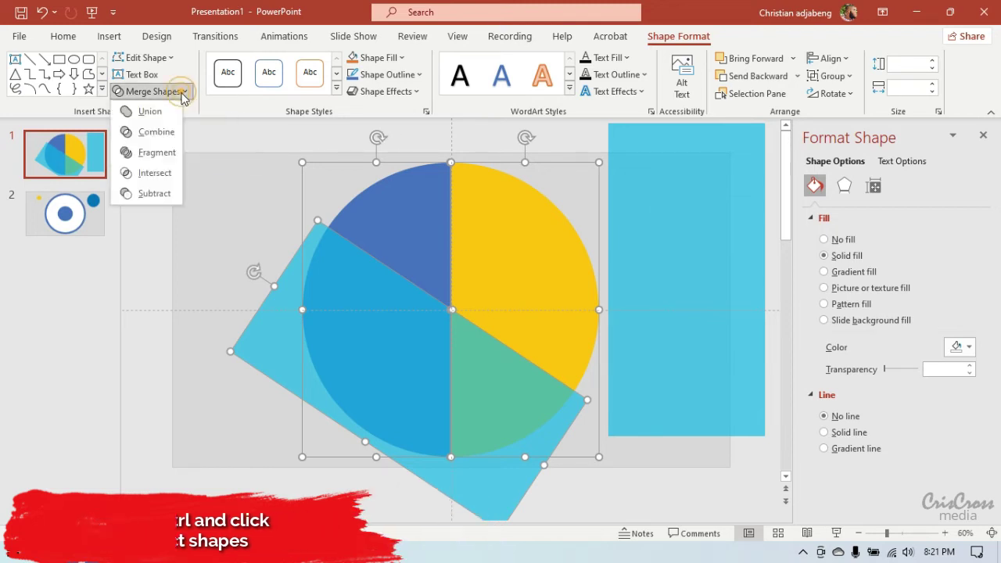
click(166, 157)
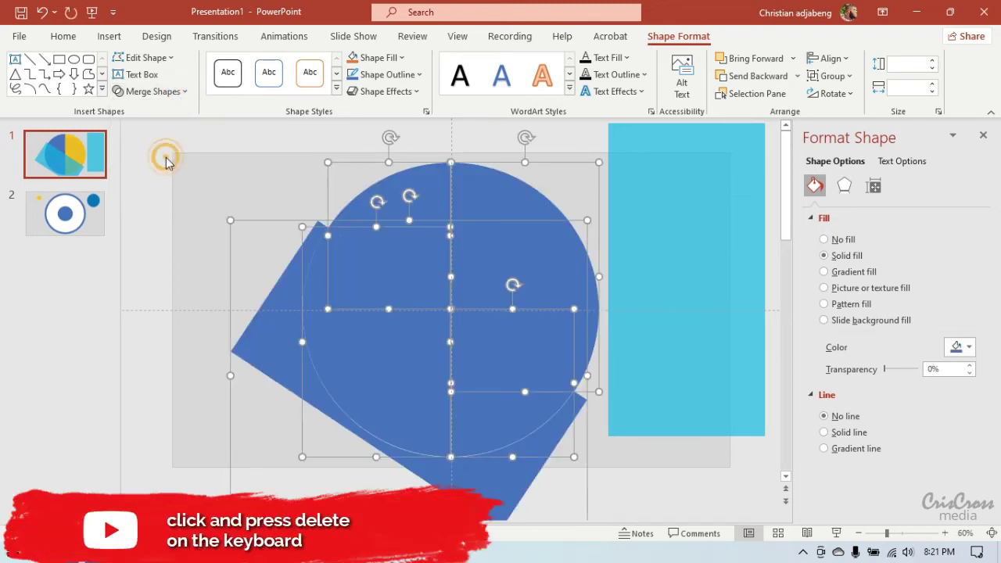
click(235, 186)
click(273, 336)
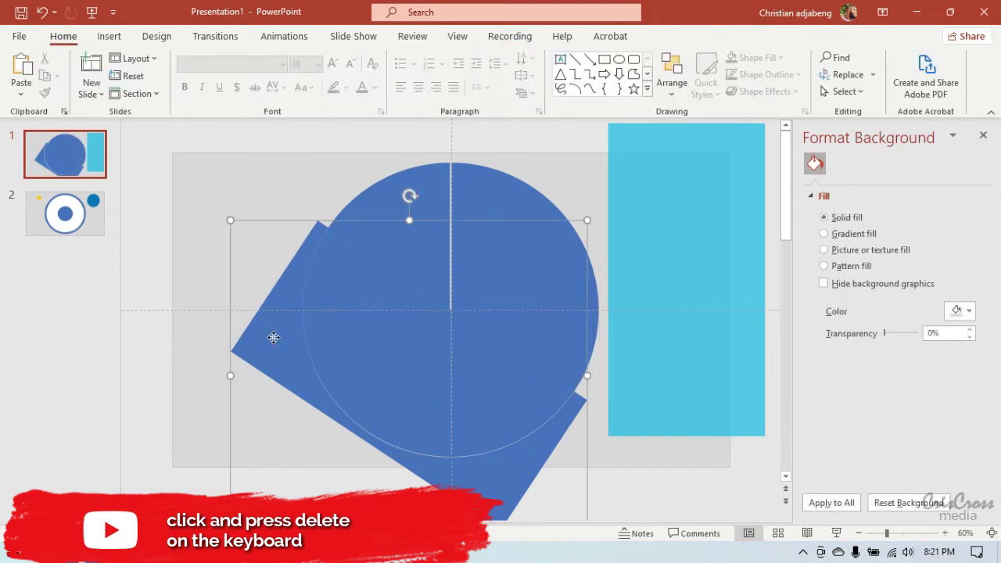
key(Delete)
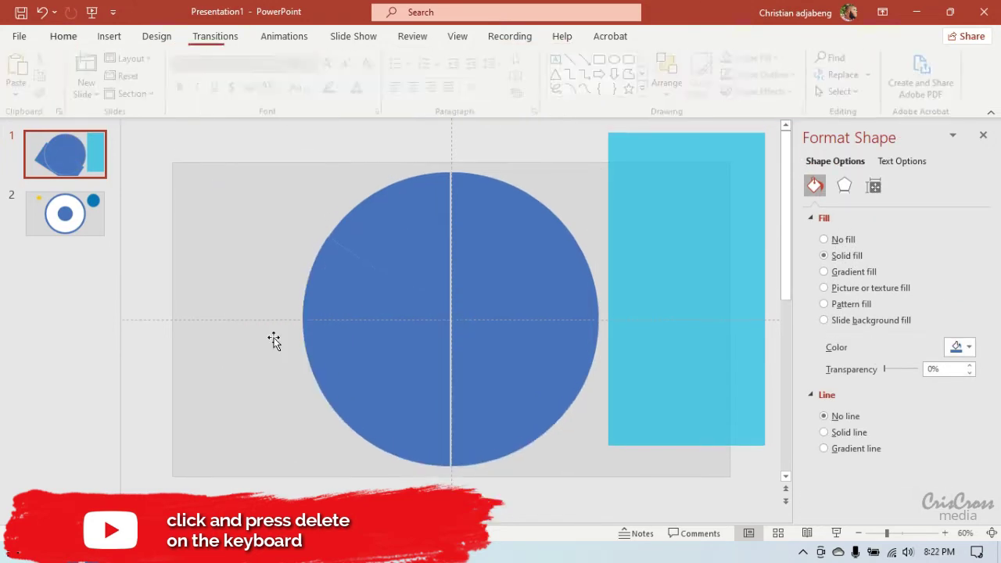
click(379, 354)
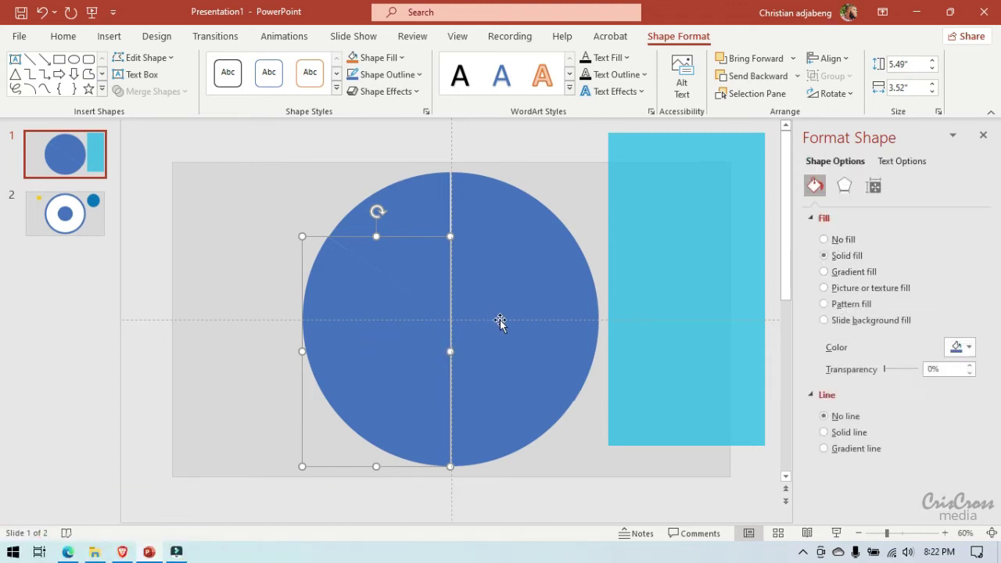
Step: Fill the circle's lower-right and upper-left segments with standard red
click(492, 373)
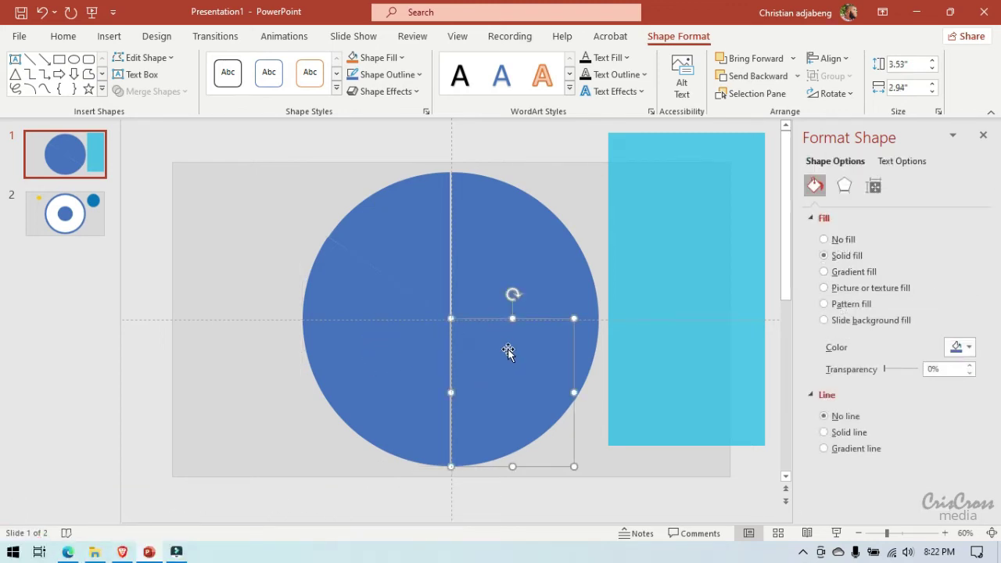
click(957, 347)
click(890, 485)
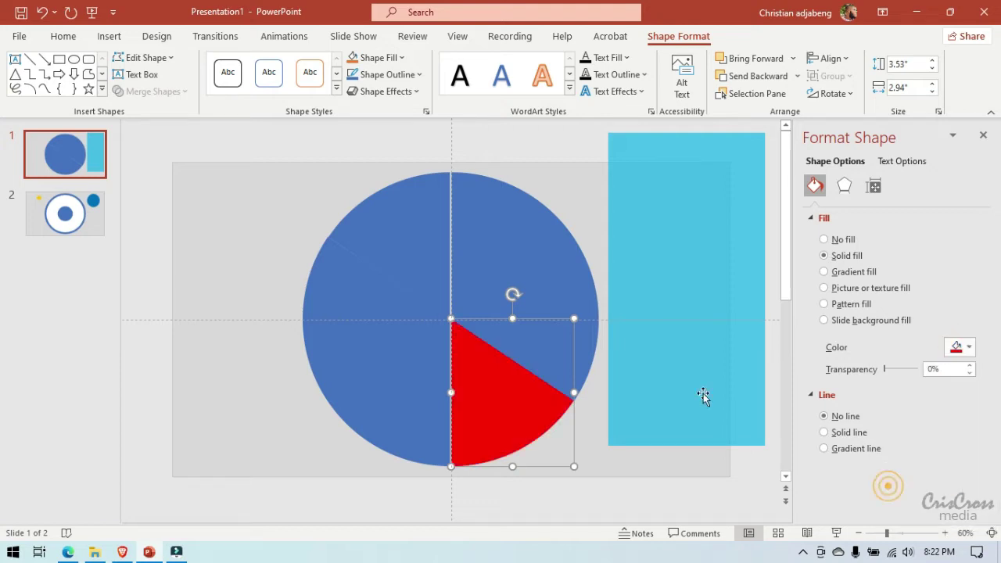
click(414, 259)
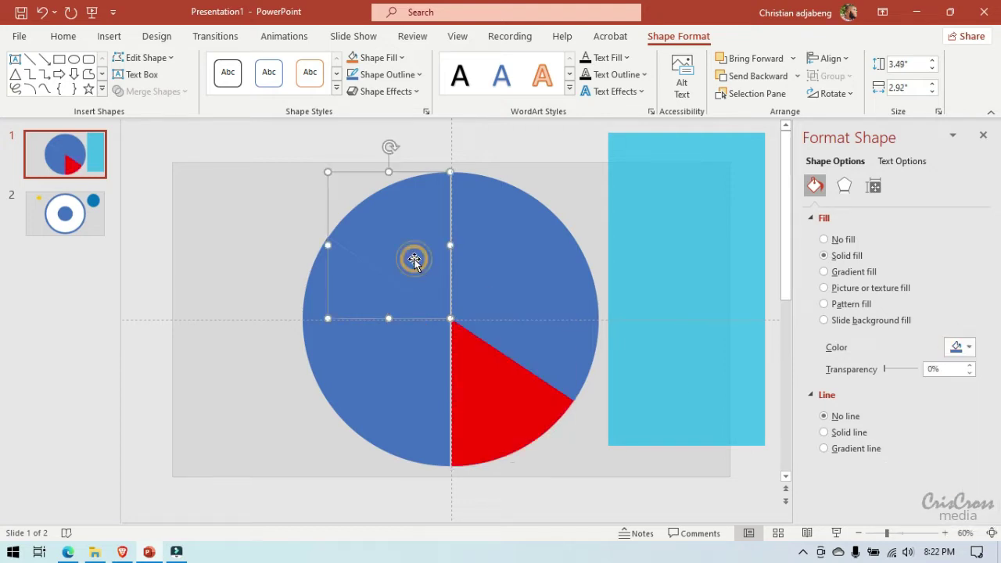
click(961, 347)
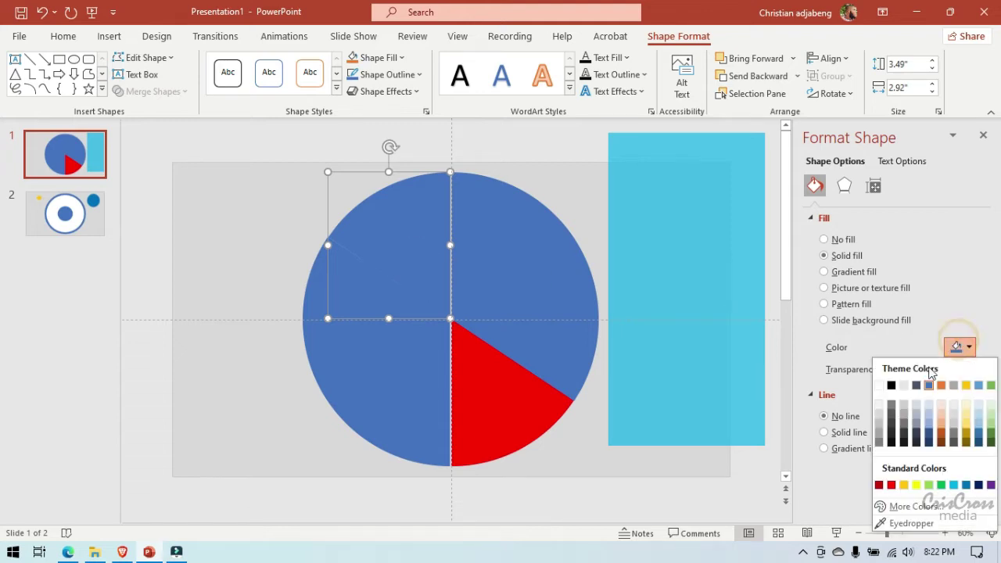
click(891, 486)
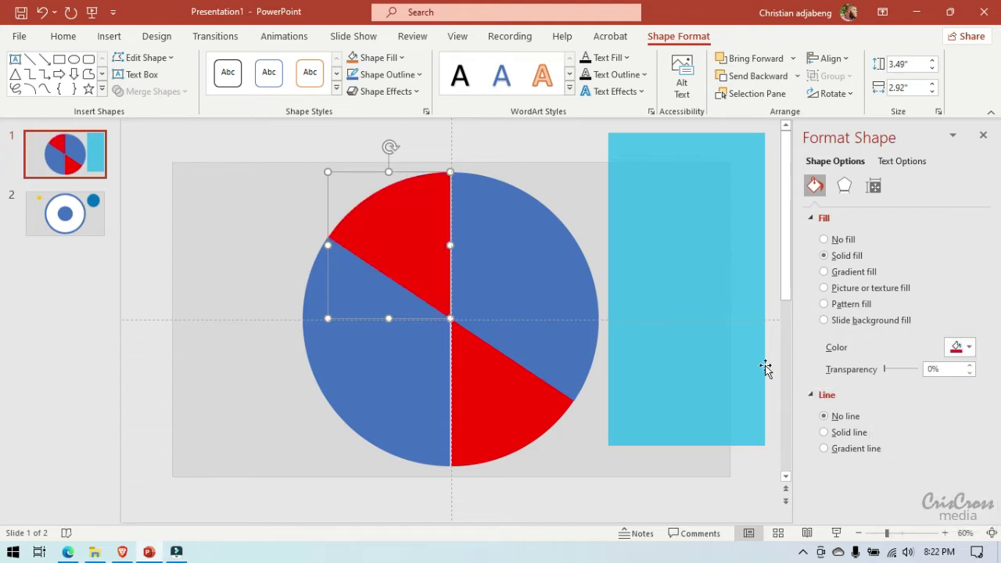
click(720, 211)
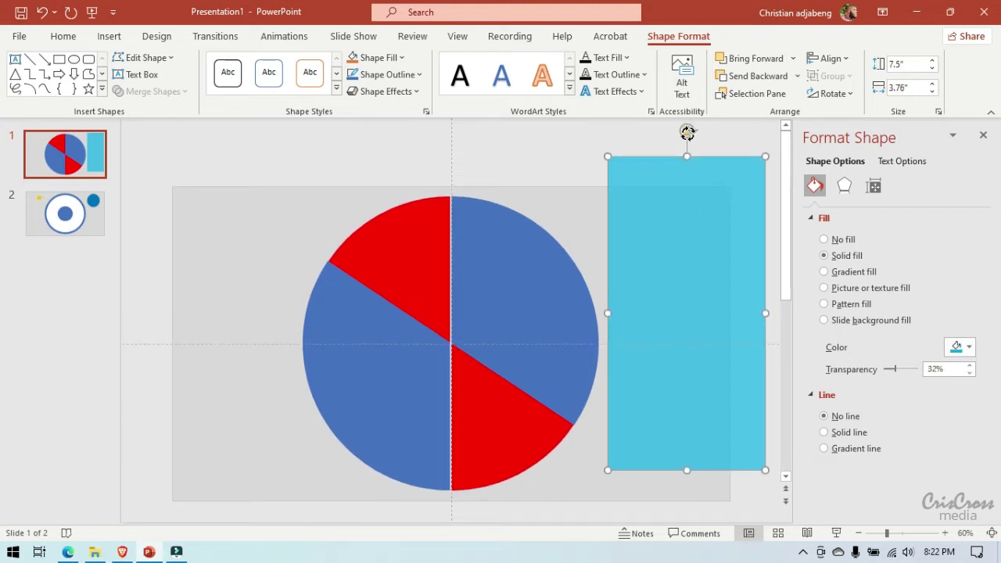
Step: Rotate the cyan rectangle and lay it over the circle's lower-right, one edge through the centre
drag(686, 133, 516, 428)
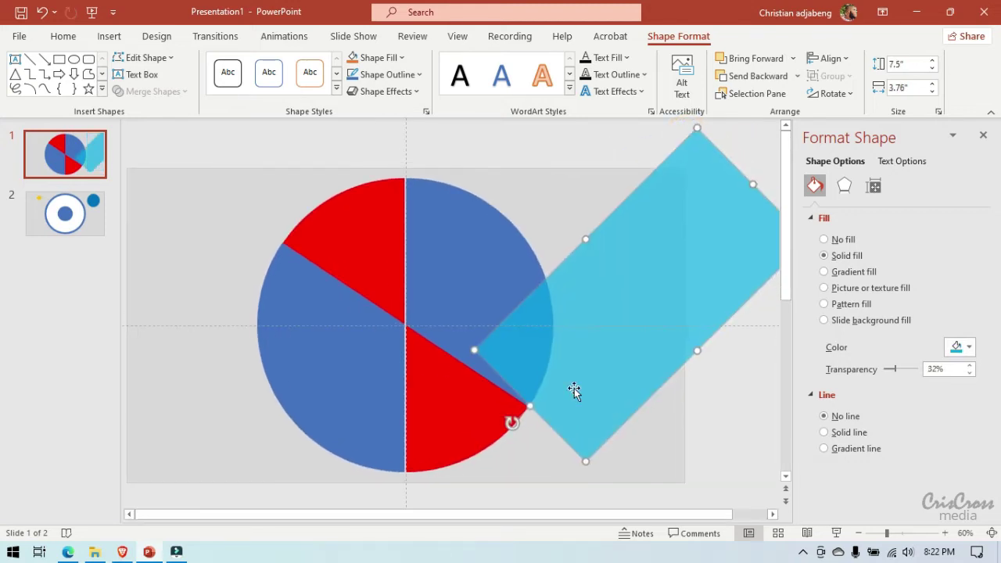
drag(570, 337, 458, 370)
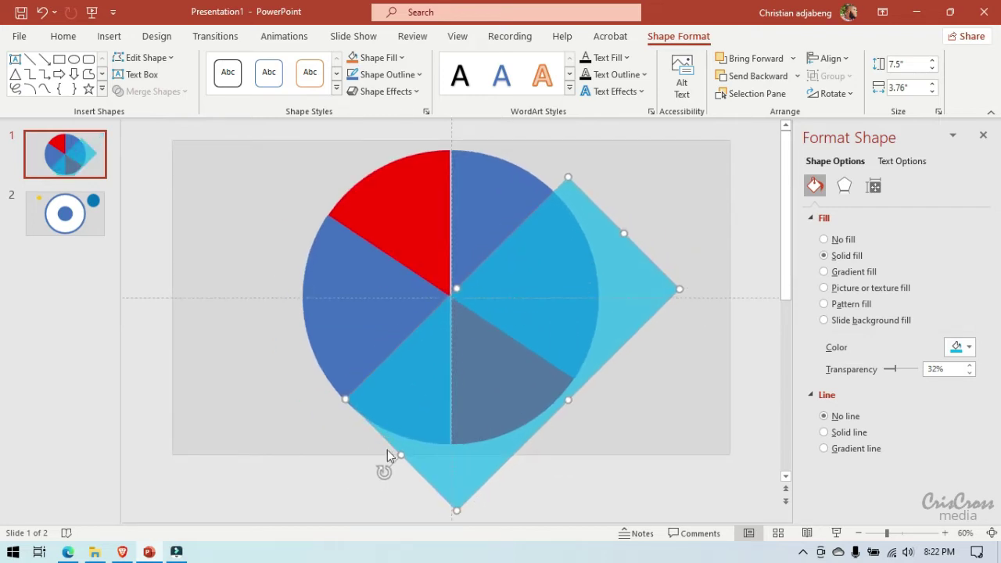
drag(383, 469, 337, 455)
mouse_move(486, 379)
mouse_down()
mouse_move(461, 401)
mouse_move(470, 399)
mouse_up()
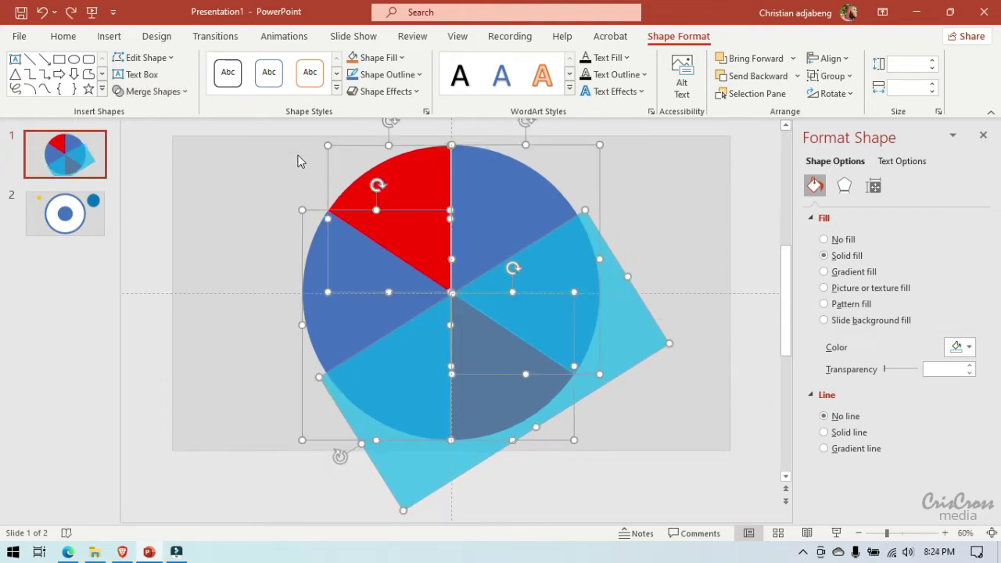
Step: Undo the last edit and nudge the red upper-left segment slightly
click(41, 12)
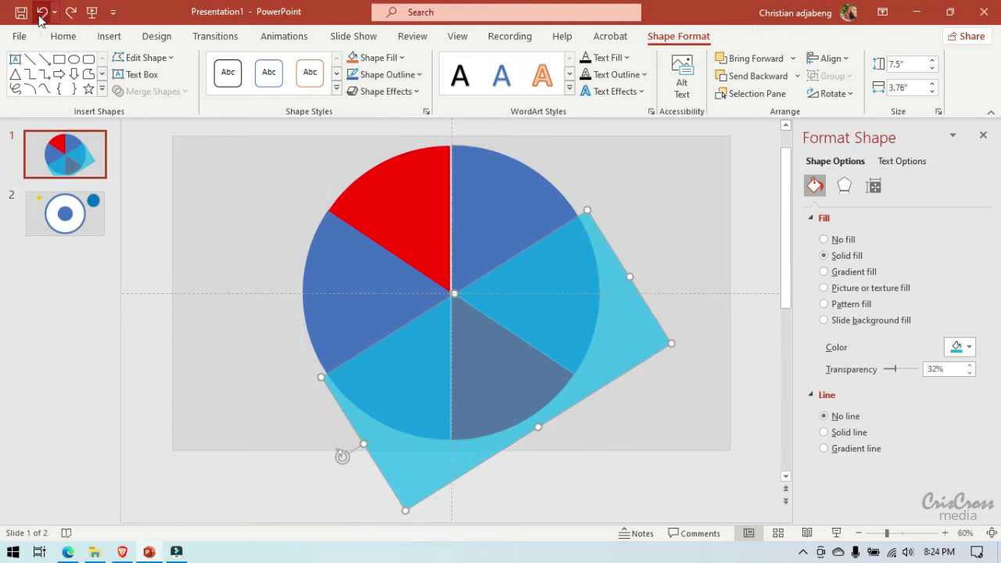
click(241, 169)
click(398, 202)
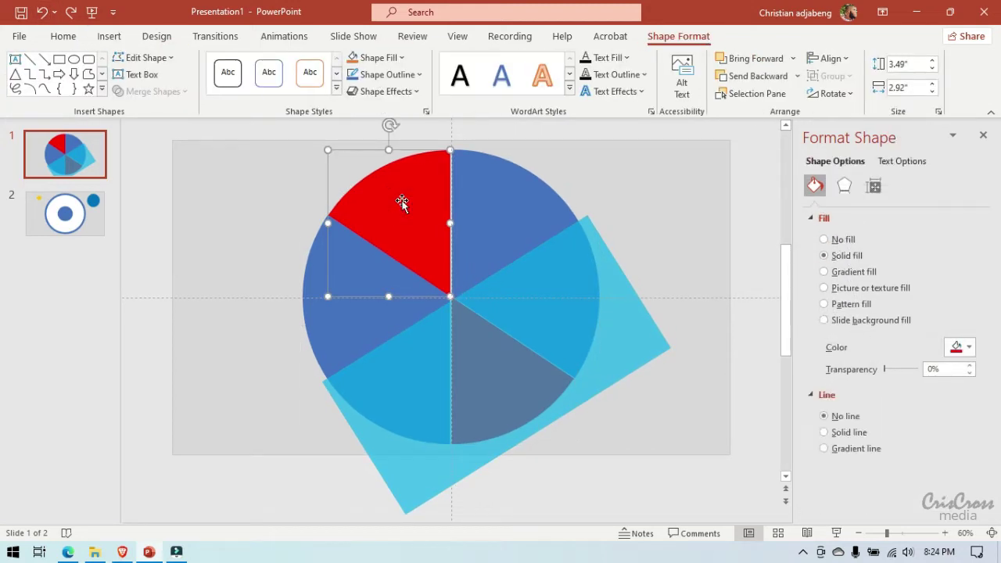
drag(401, 202, 401, 202)
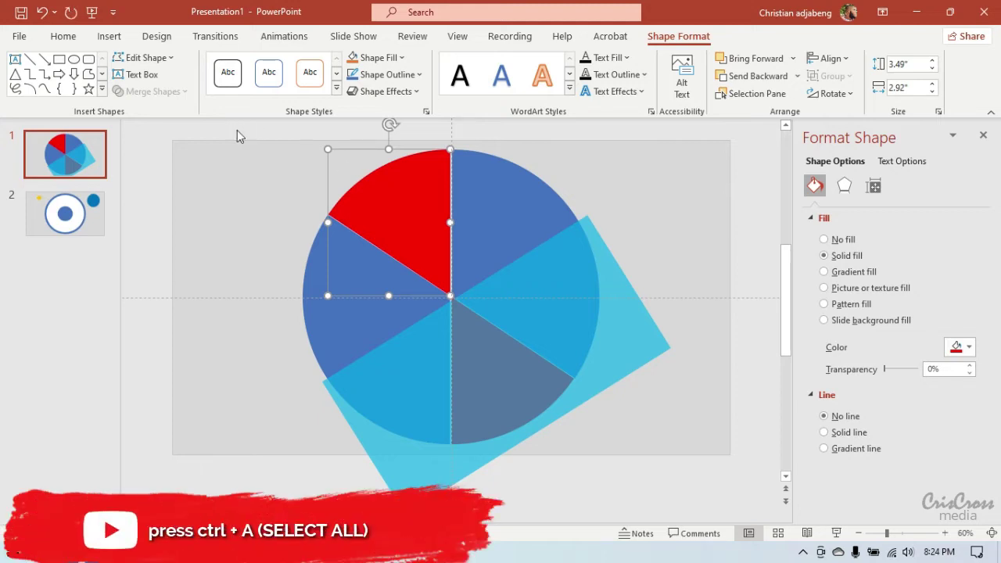
Step: Fragment all shapes into six blue slices and delete the leftover piece outside the circle
key(ctrl+a)
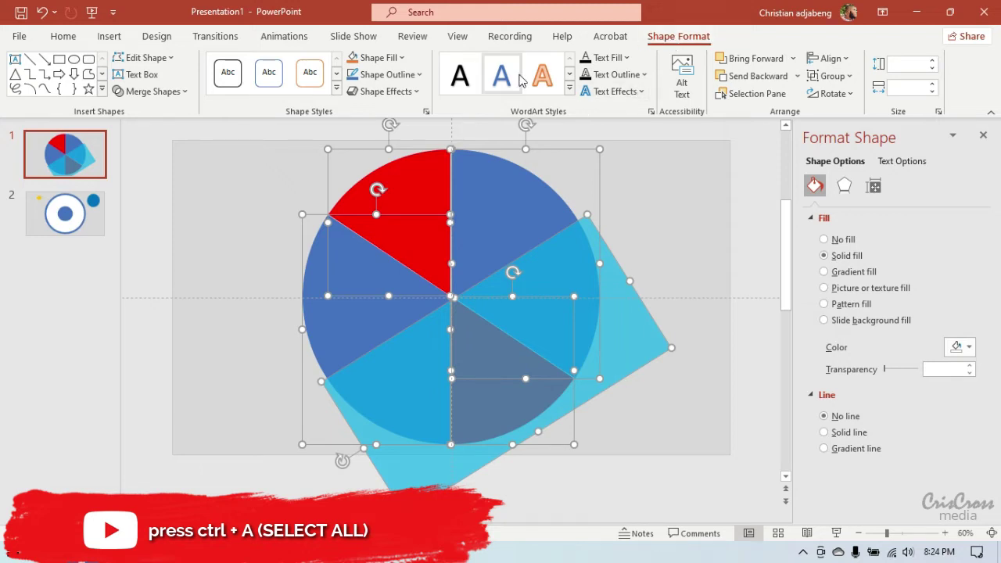
click(175, 92)
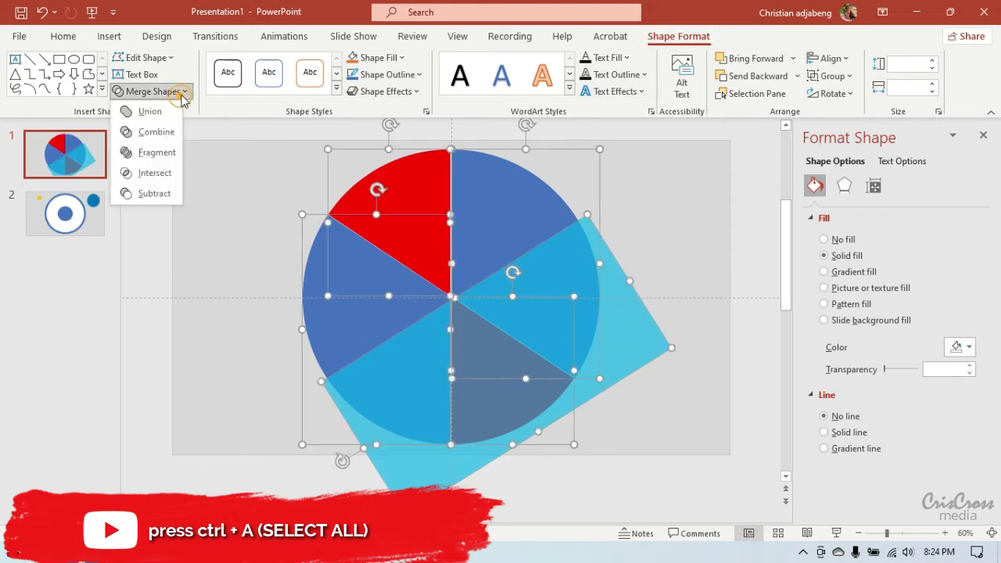
click(157, 154)
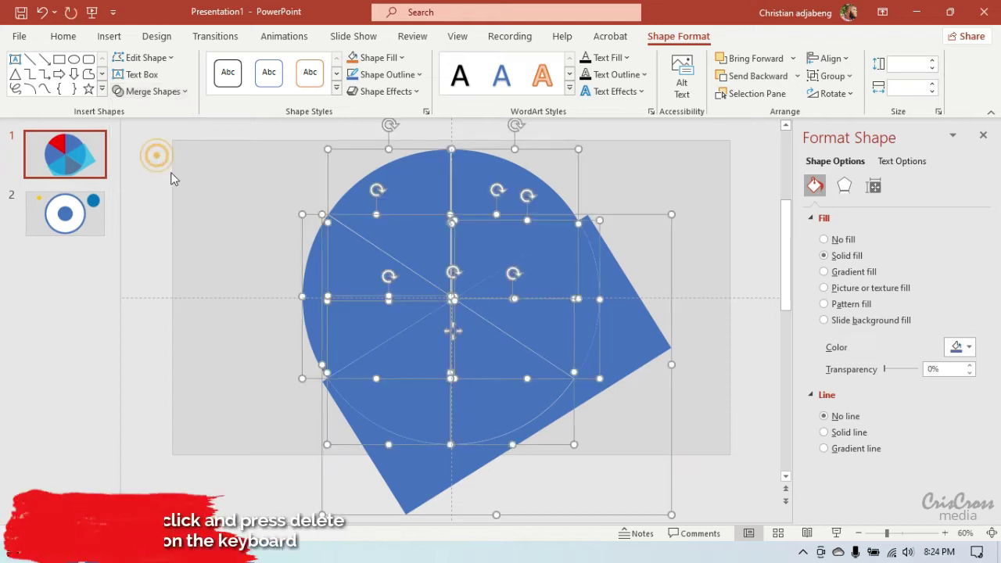
click(190, 209)
click(629, 317)
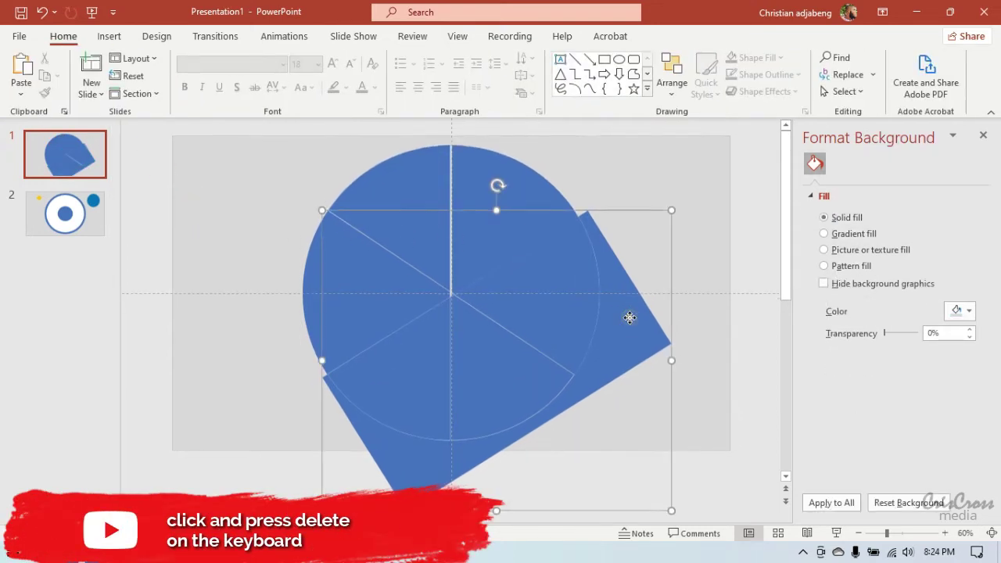
key(Delete)
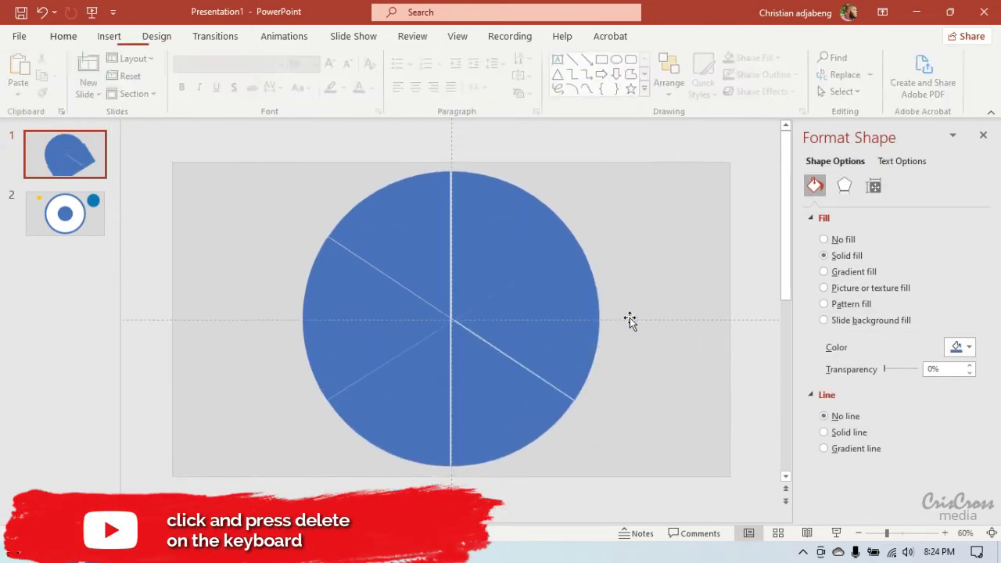
click(524, 243)
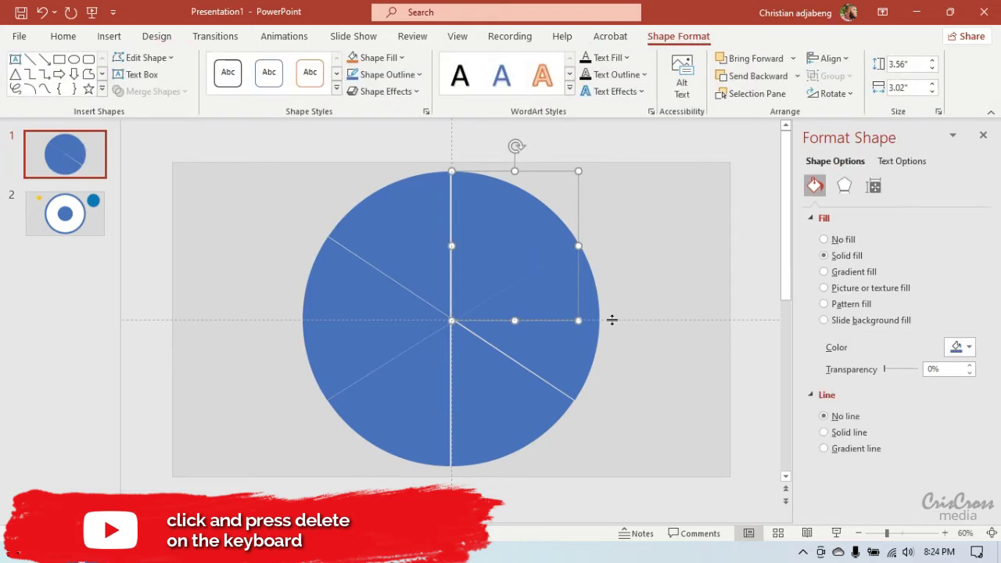
Step: Fill the upper-left slice with Standard orange from More Colors
click(426, 249)
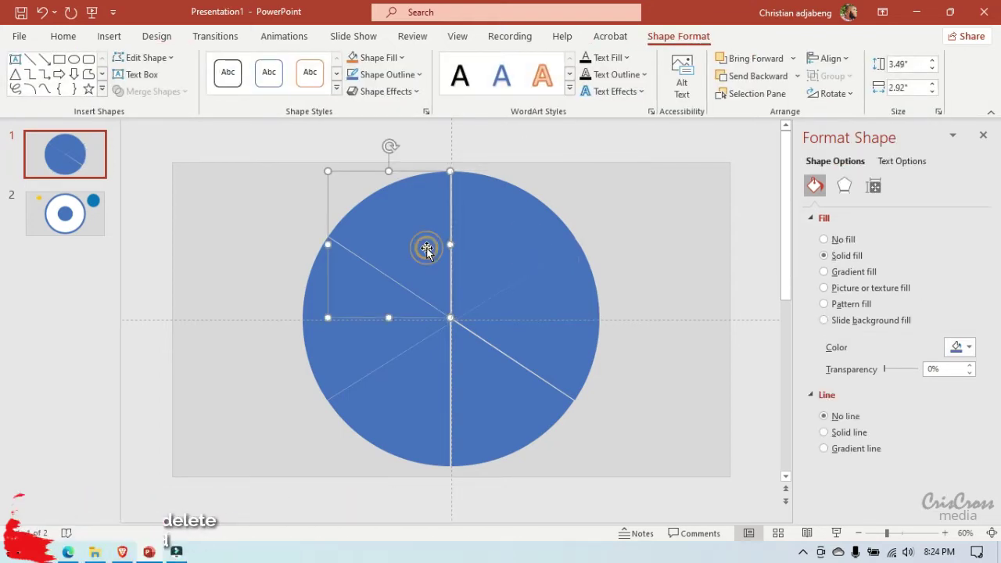
click(967, 347)
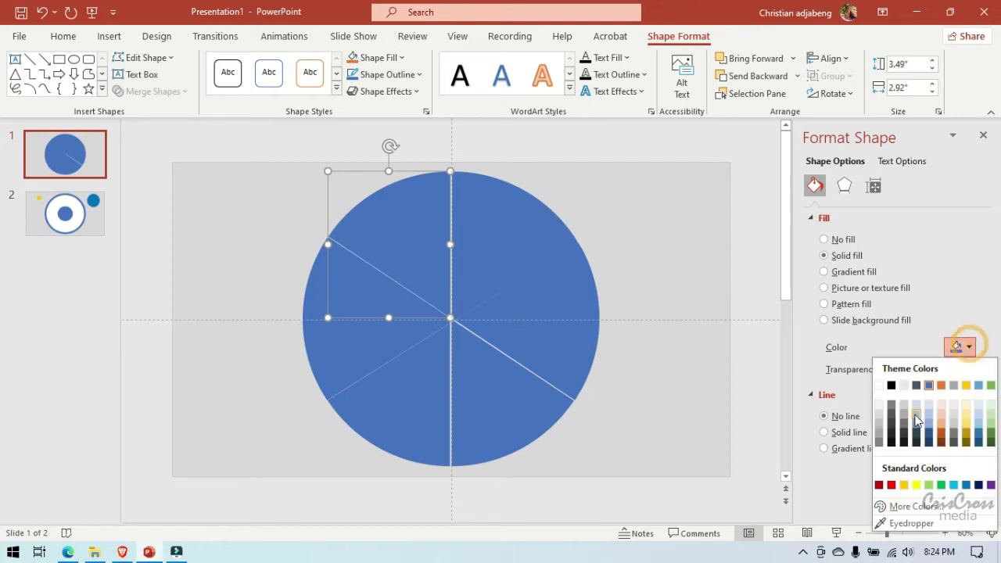
click(895, 506)
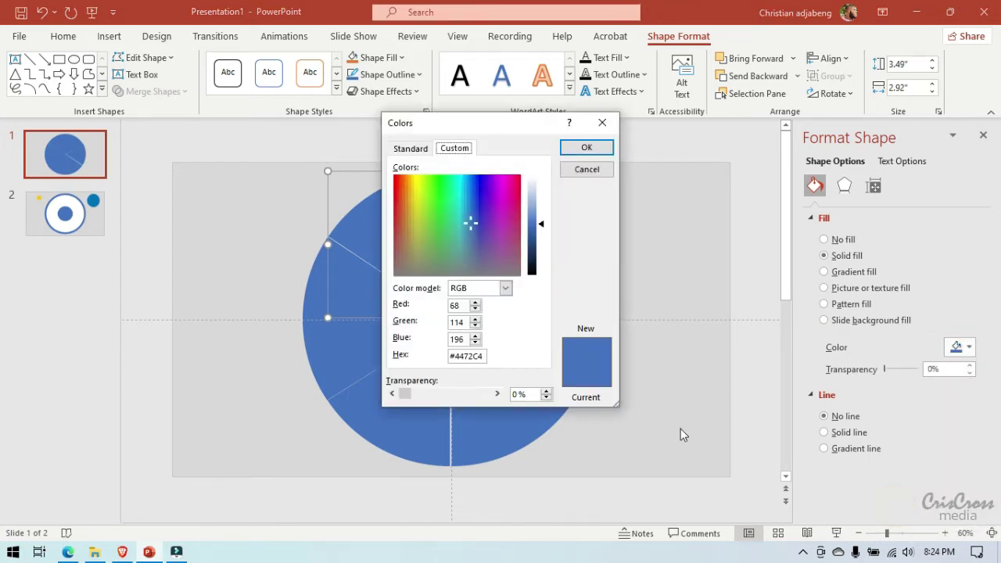
click(410, 147)
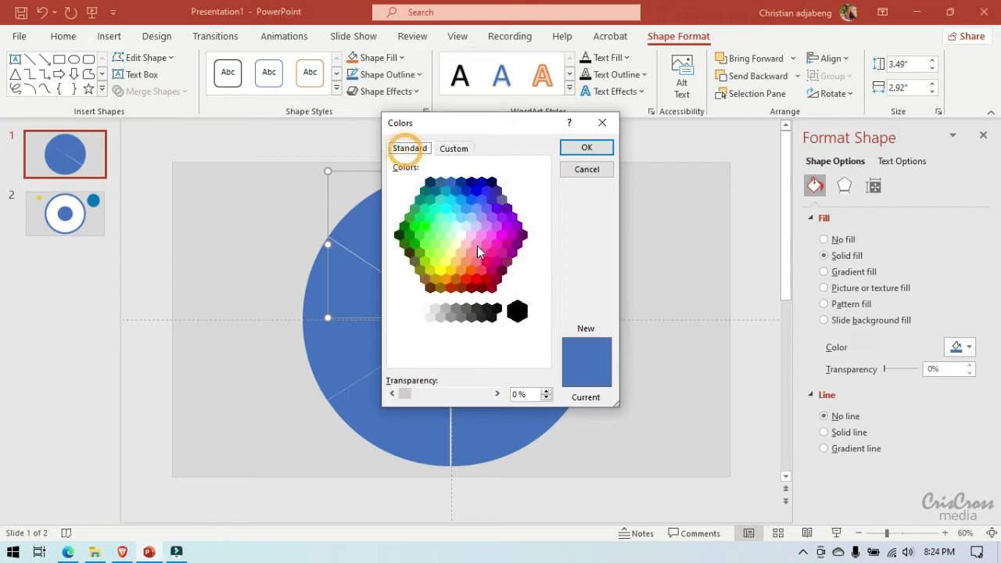
click(469, 270)
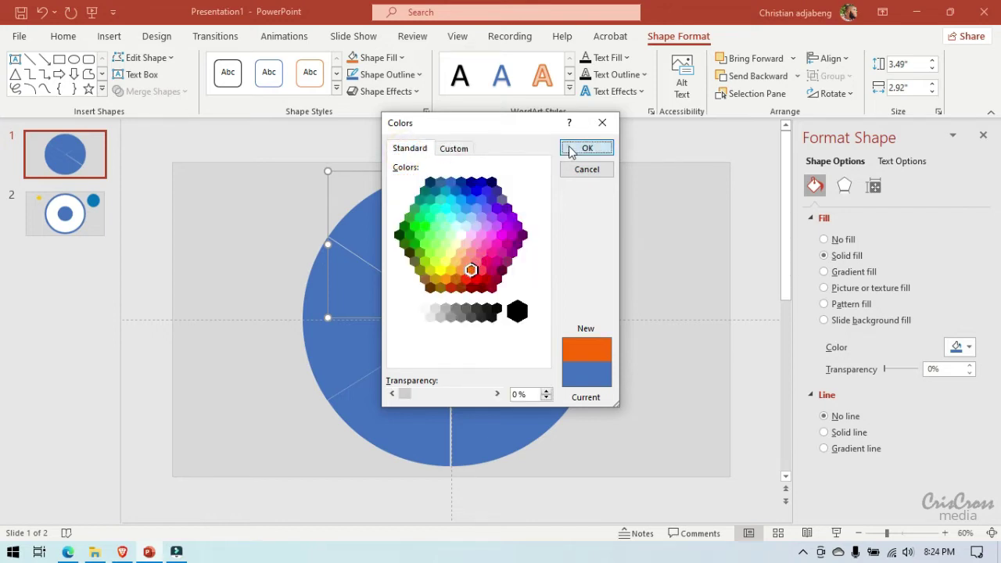
click(568, 149)
Step: Fill the upper-right slice with golden yellow from the palette
click(530, 236)
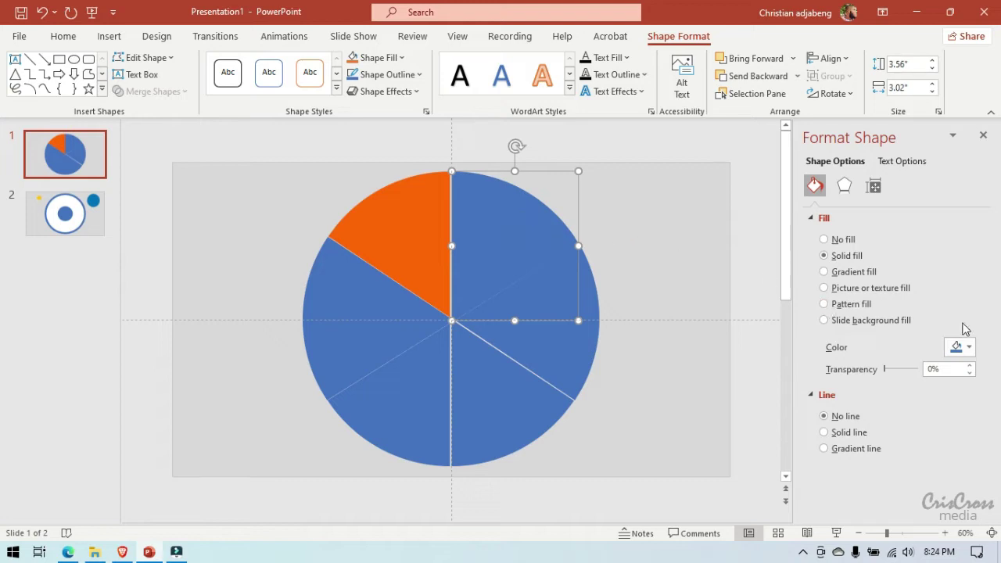
click(961, 347)
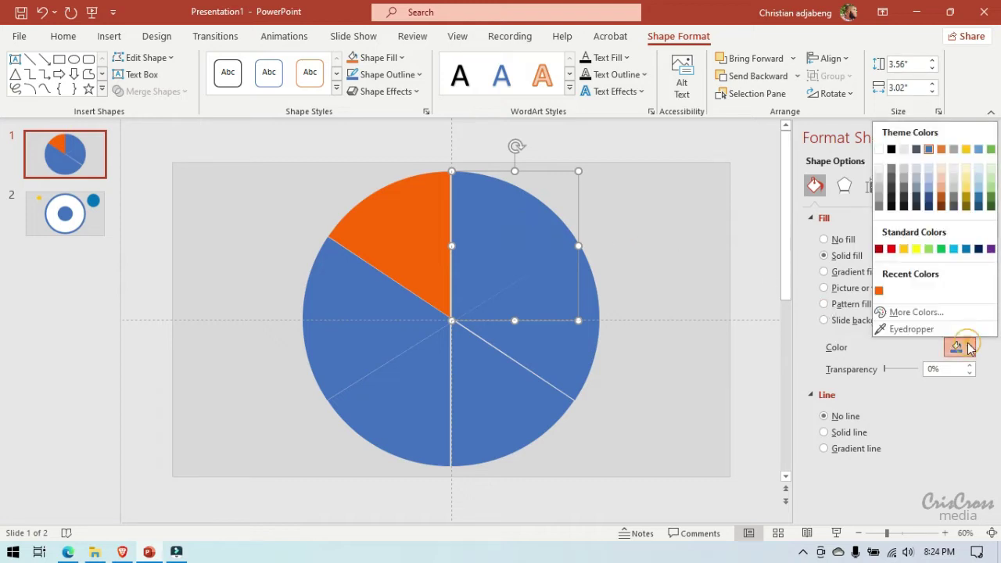
click(903, 250)
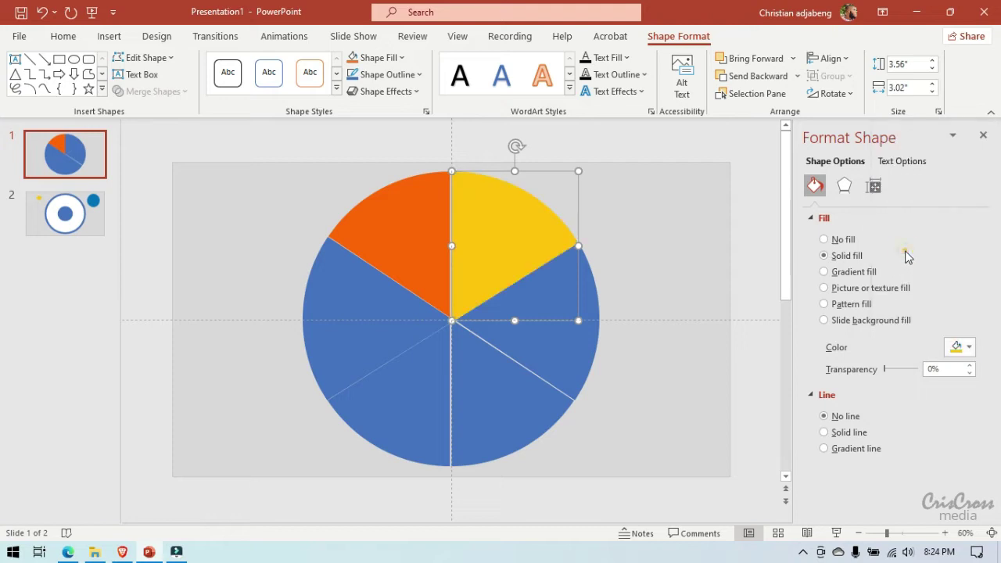
Step: Fill the right slice with the custom yellow-green colour #92E523
click(589, 307)
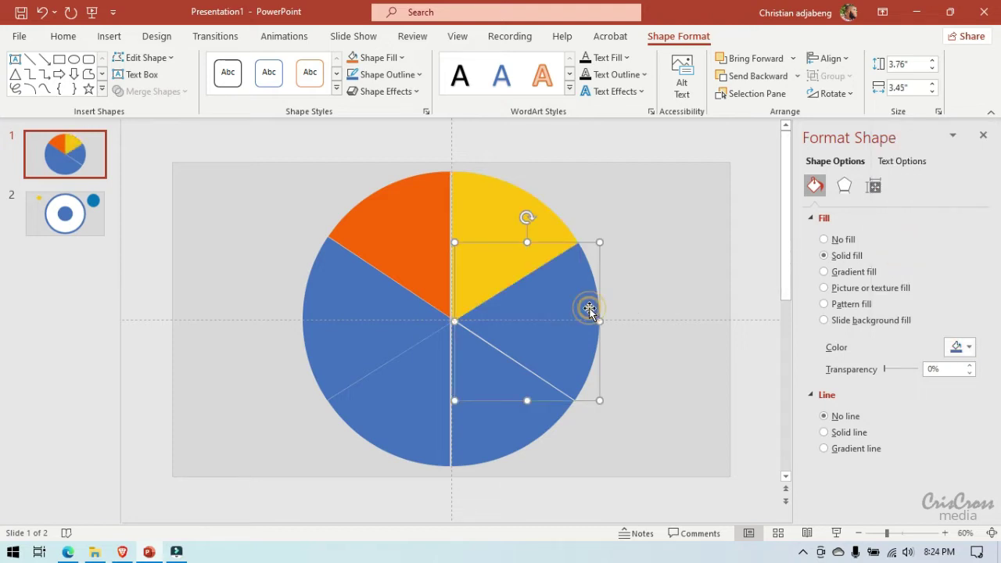
click(967, 349)
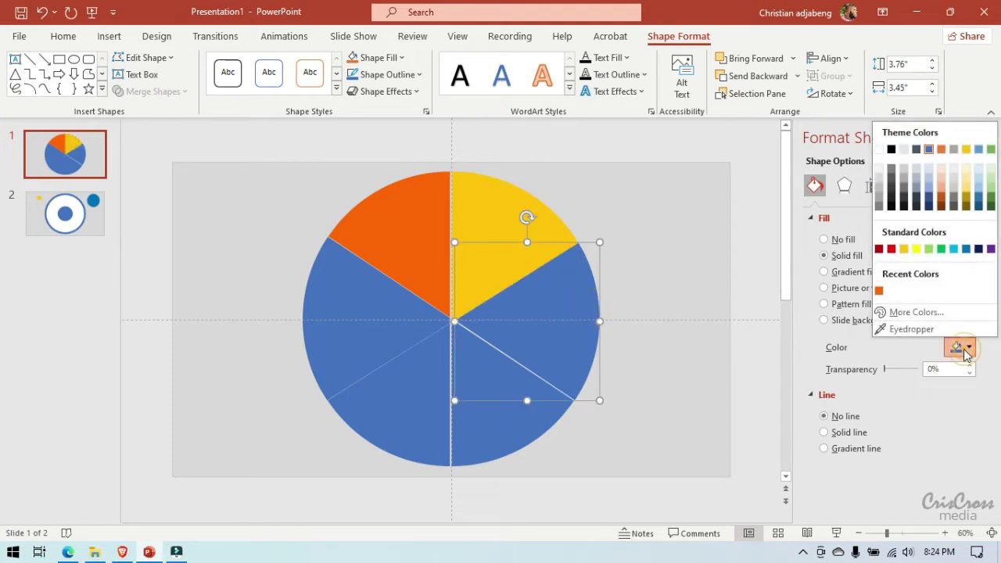
click(919, 312)
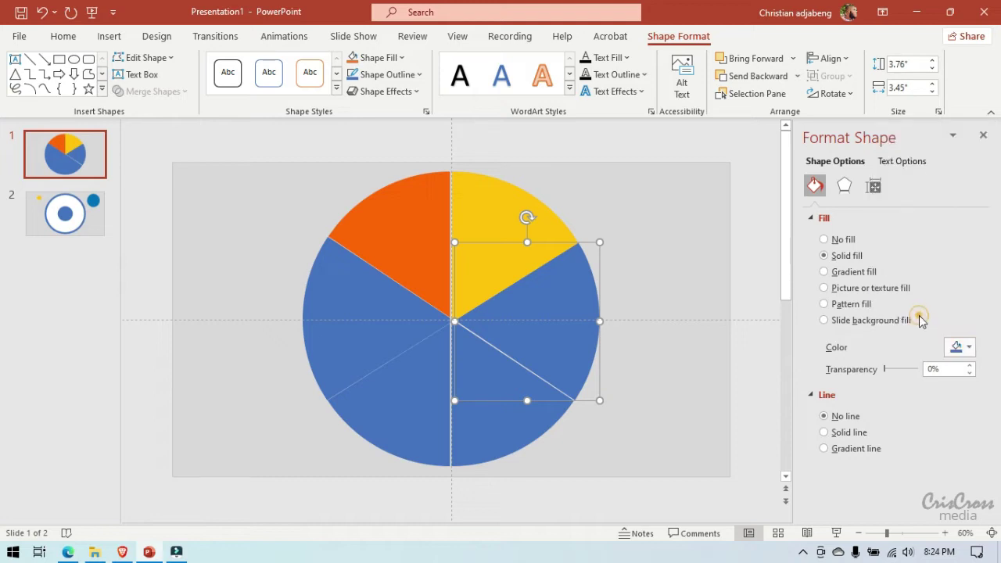
click(444, 187)
drag(444, 187, 422, 184)
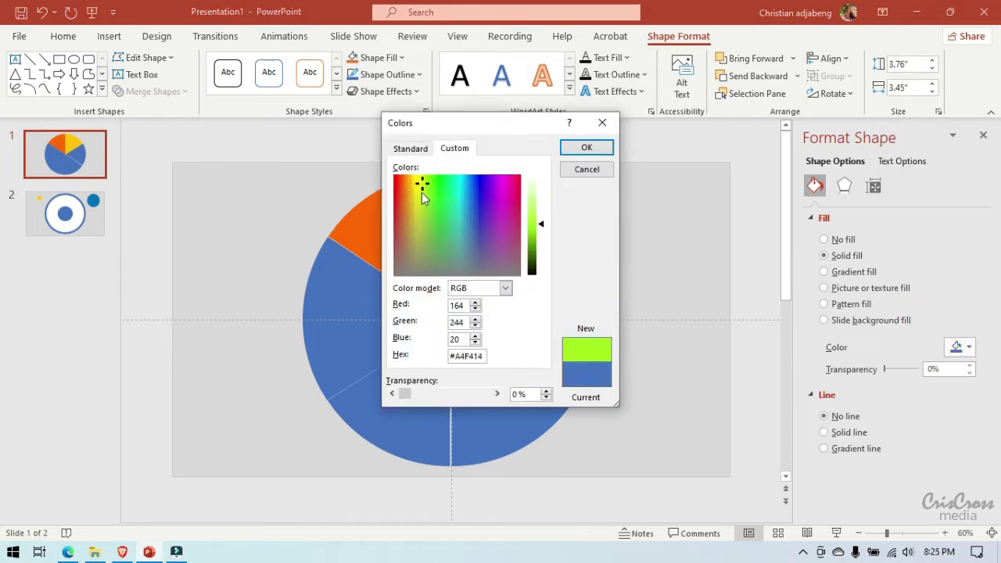
click(423, 196)
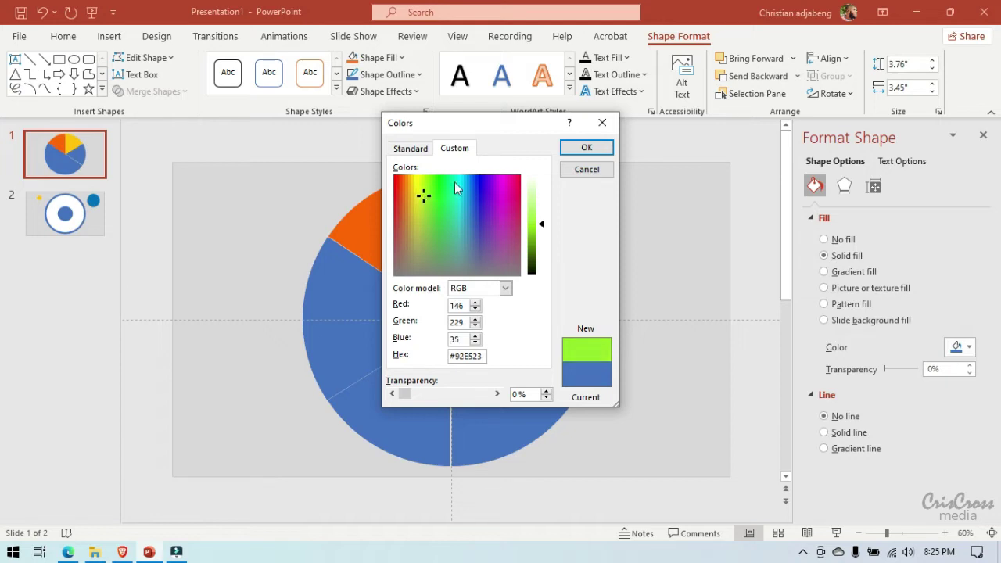
click(597, 148)
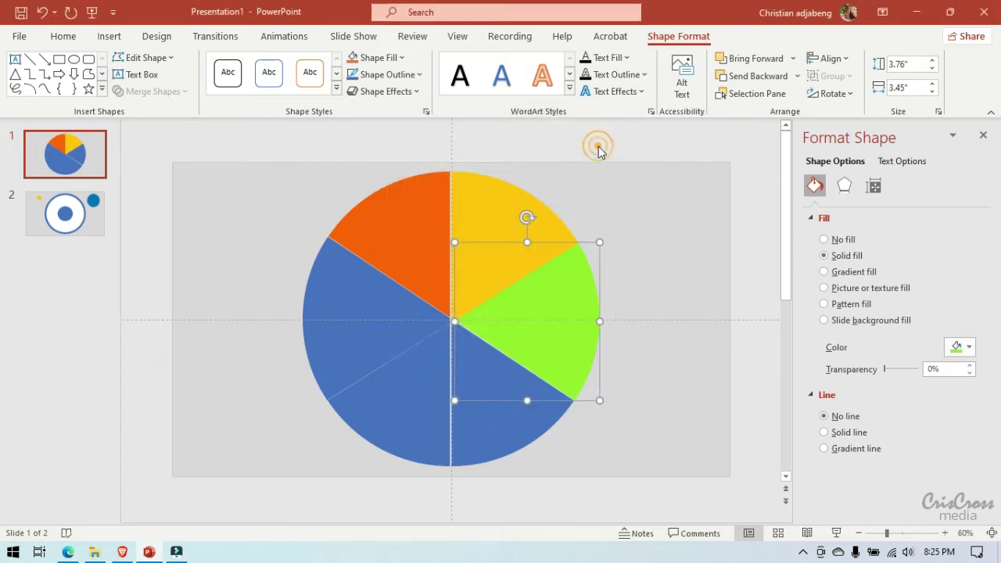
Step: Fill the lower-right slice with mint green from the Standard colours
click(528, 427)
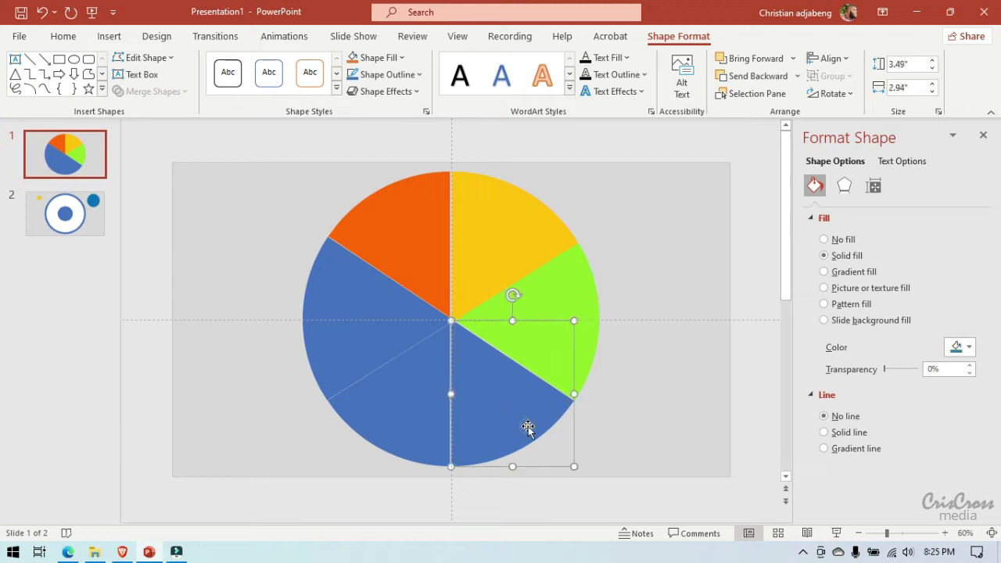
click(527, 427)
click(969, 348)
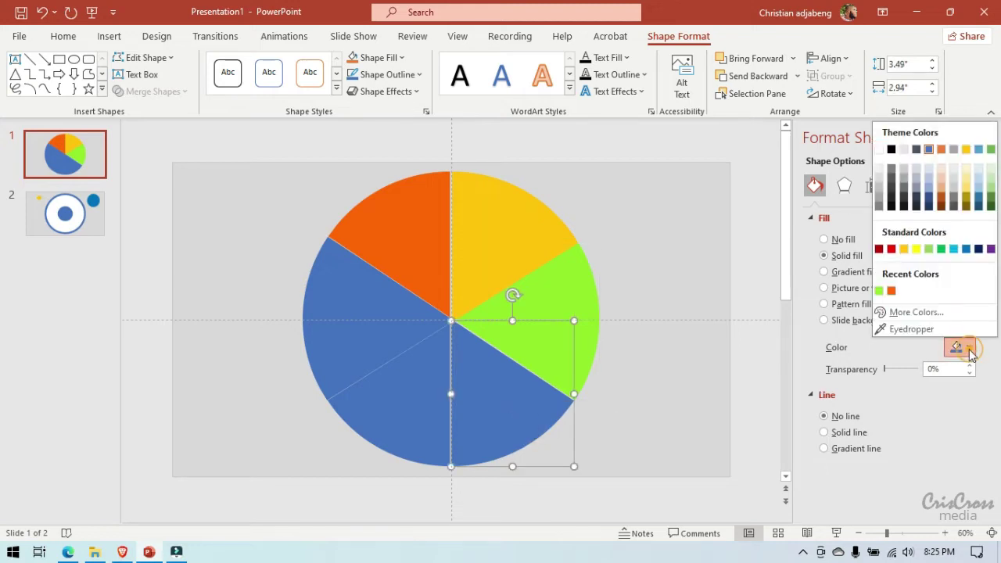
click(913, 313)
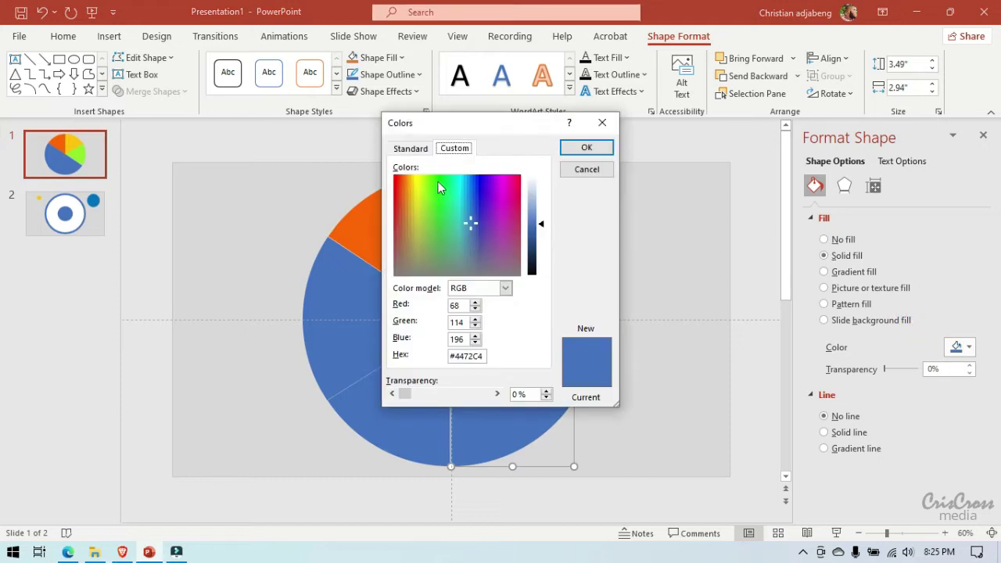
click(413, 149)
click(420, 236)
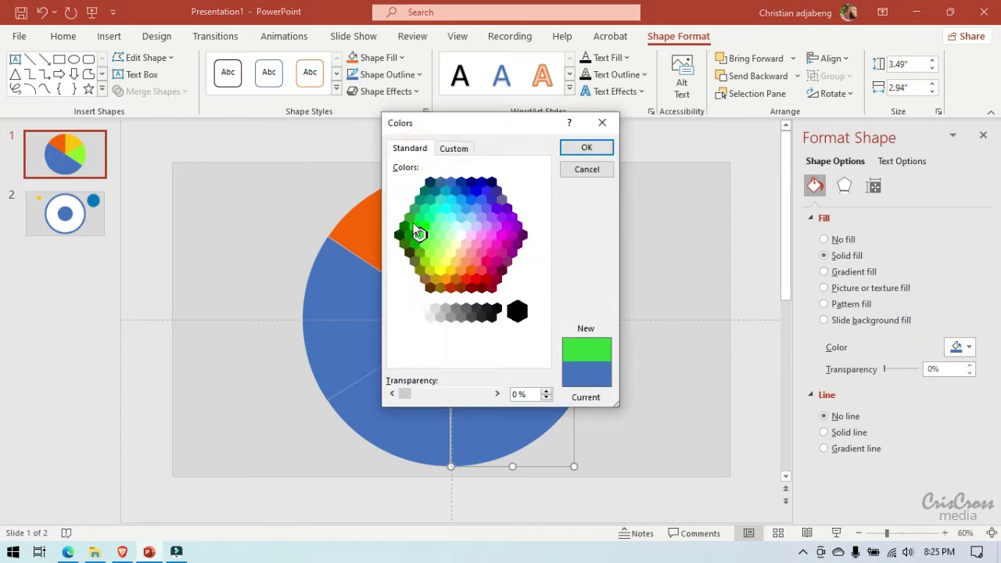
click(415, 227)
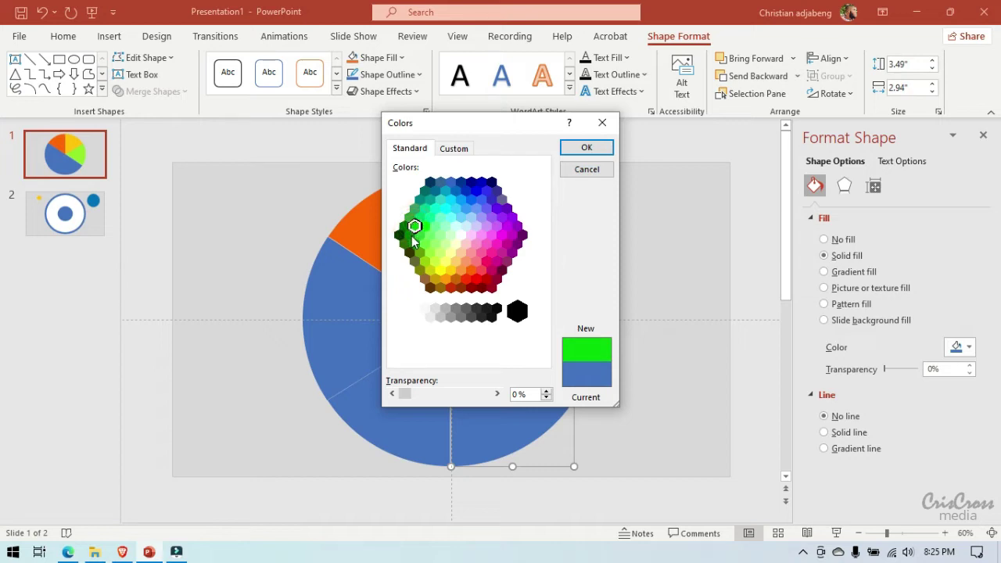
click(407, 235)
click(420, 218)
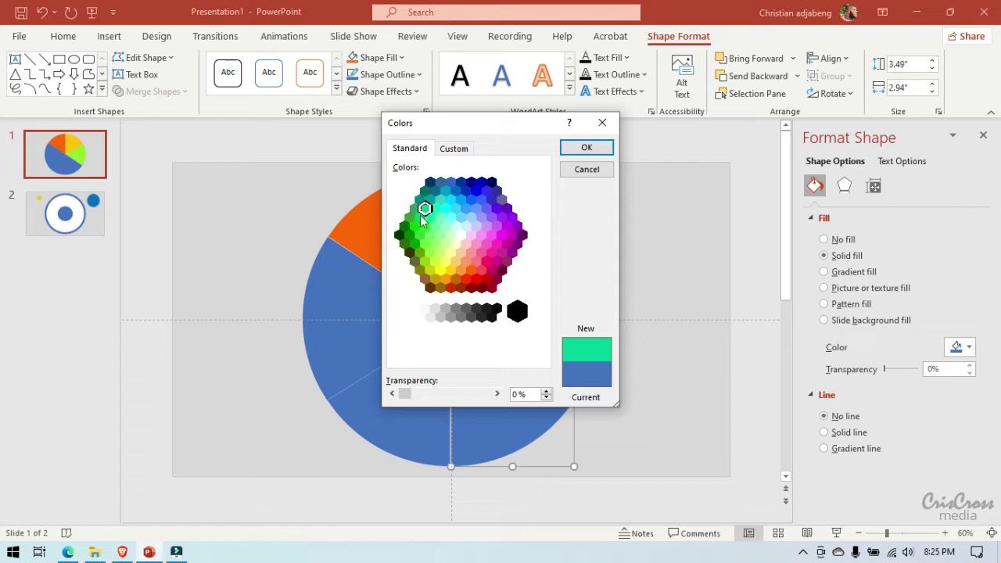
click(420, 217)
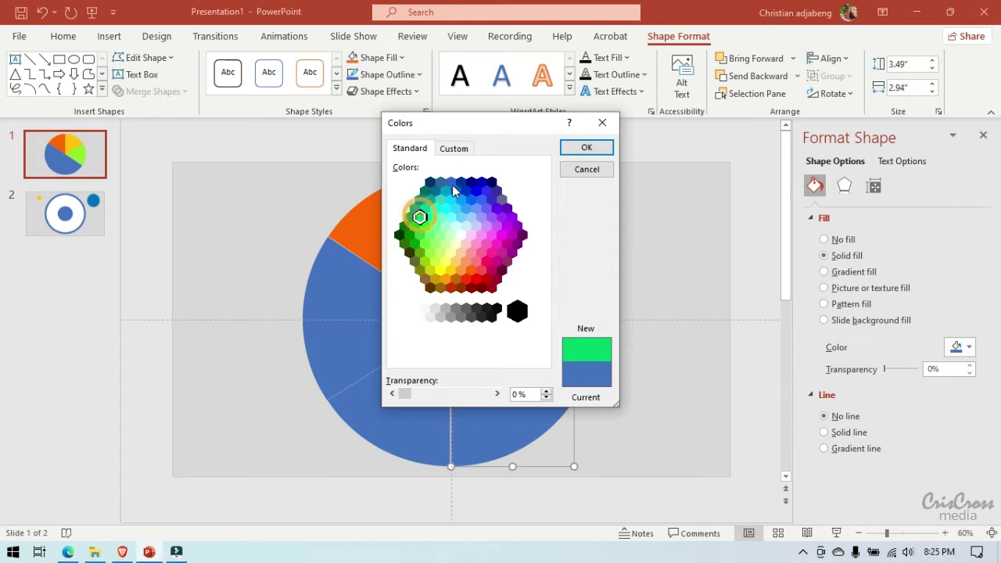
click(568, 150)
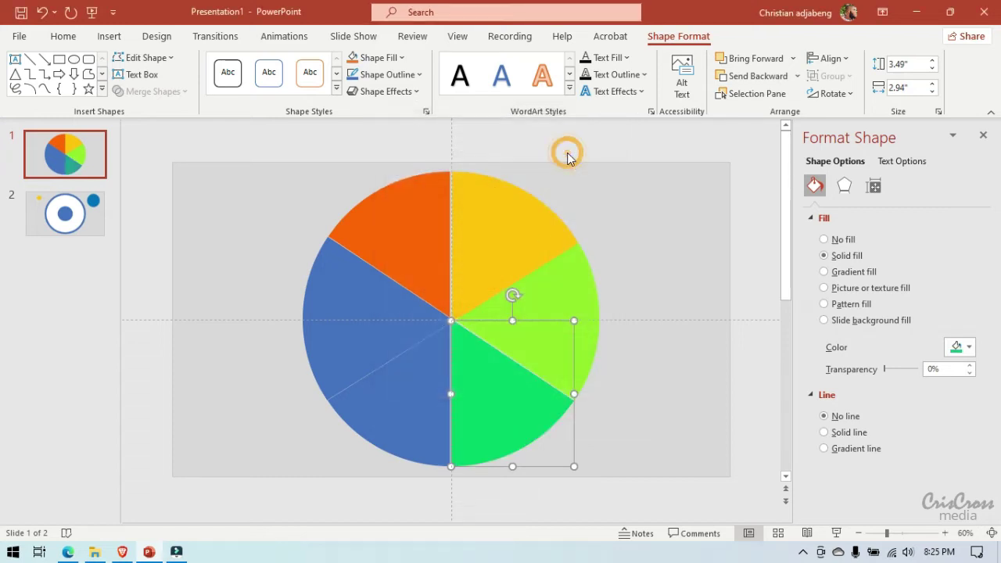
click(434, 389)
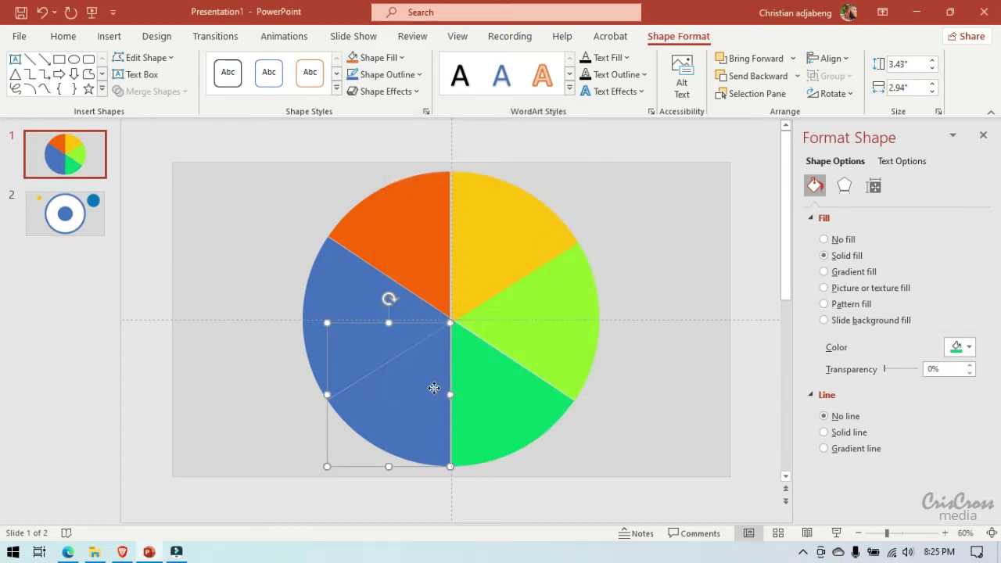
Step: Fill the lower-left slice with a blue-violet purple from the Standard colours
click(969, 348)
click(911, 312)
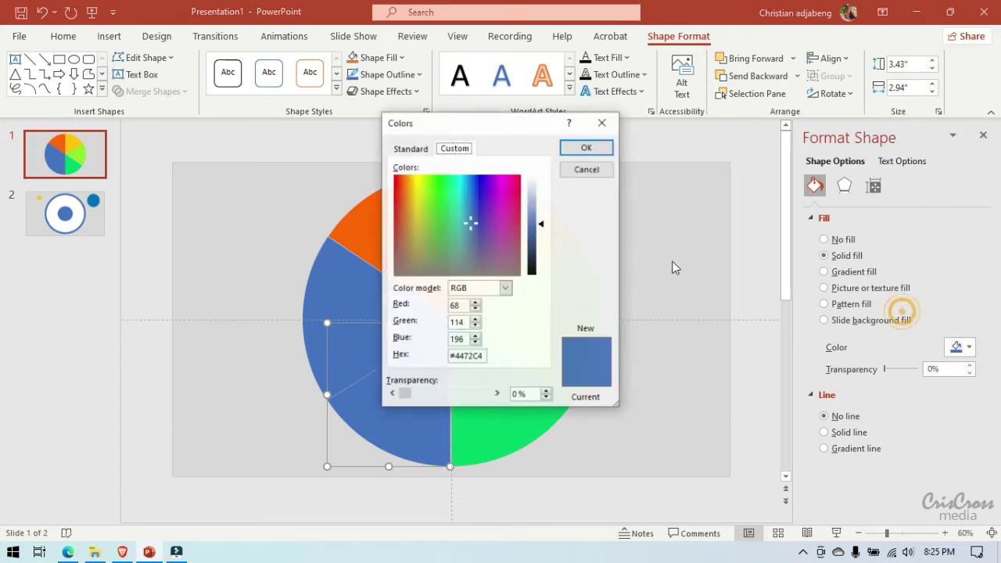
click(414, 149)
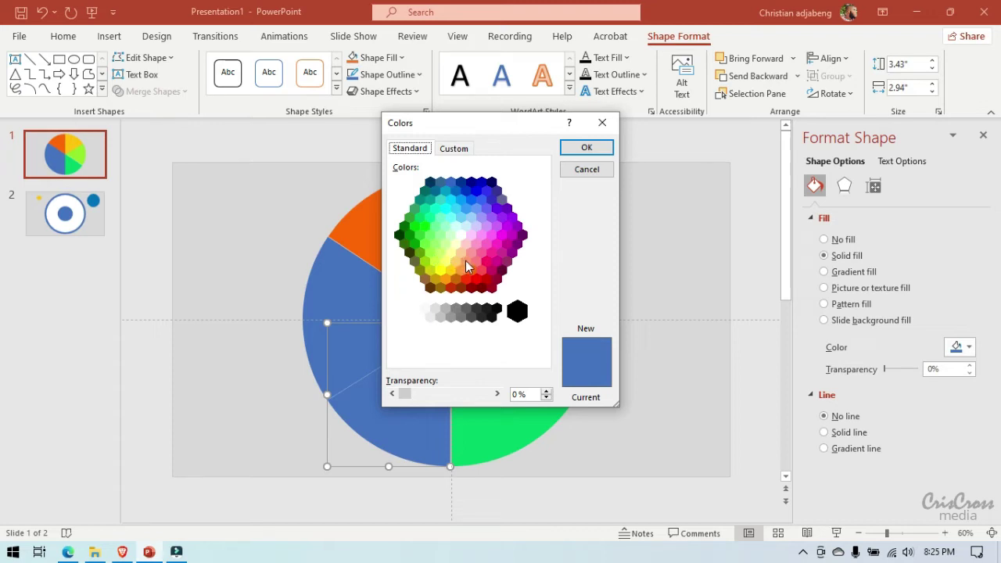
click(507, 244)
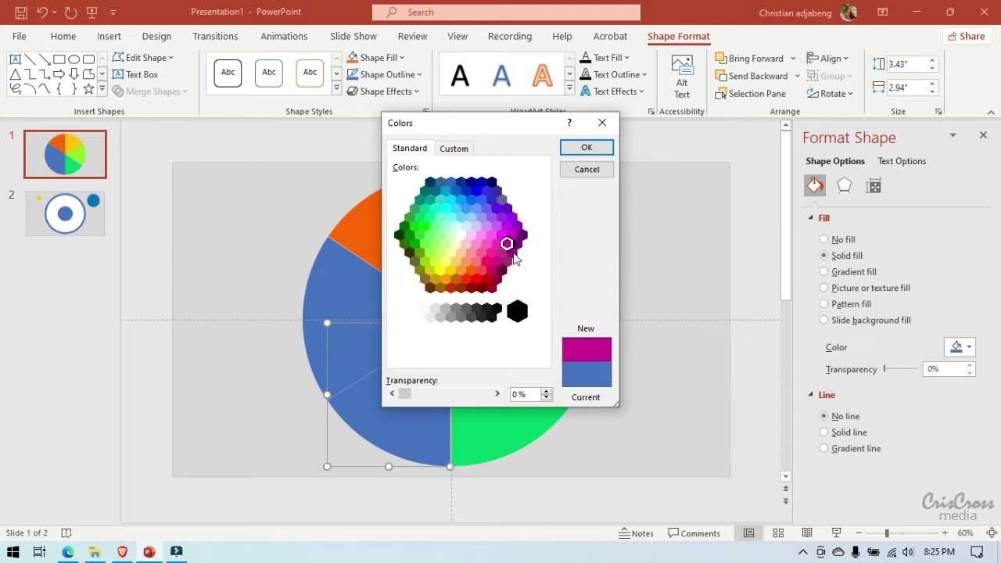
click(512, 253)
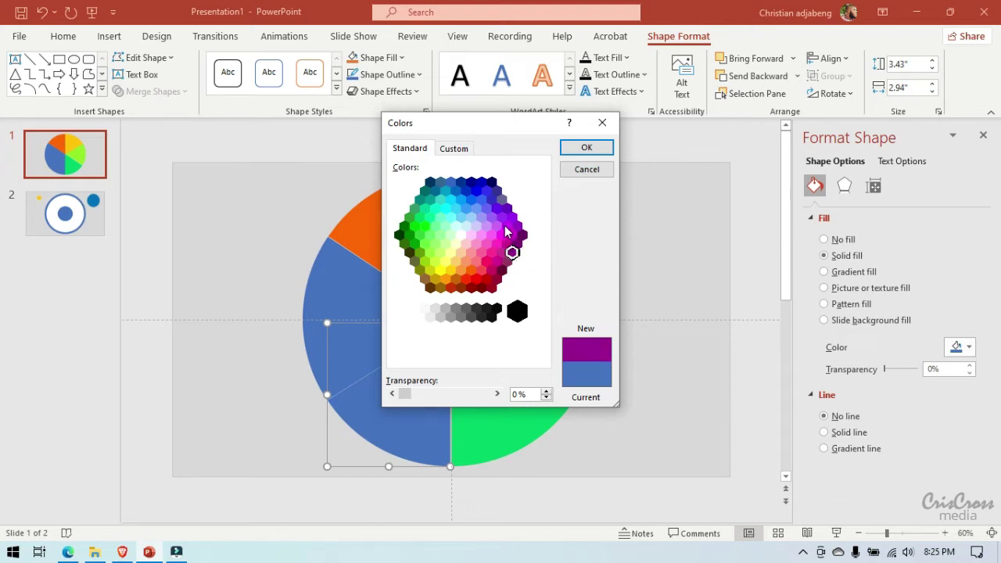
click(503, 219)
click(508, 209)
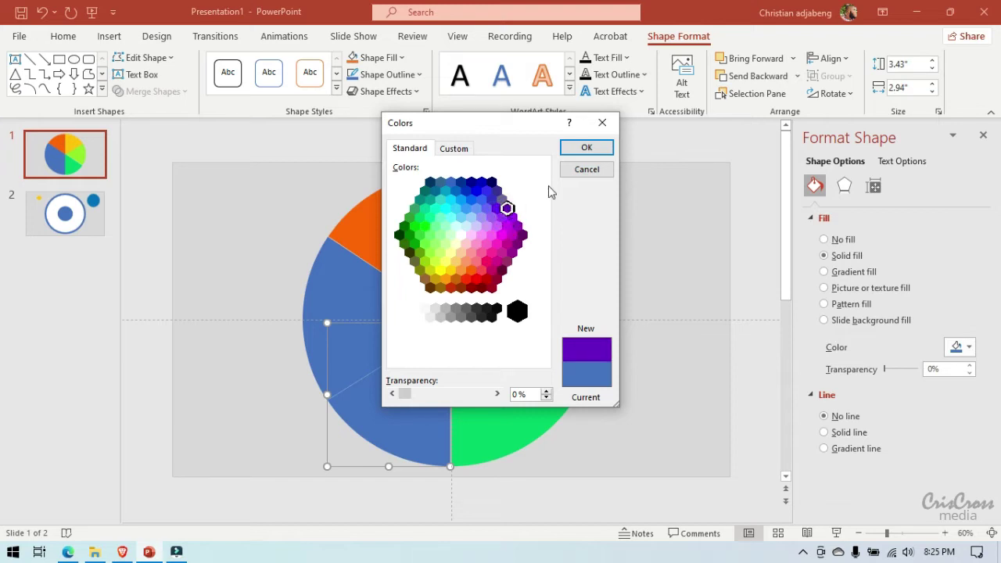
click(592, 148)
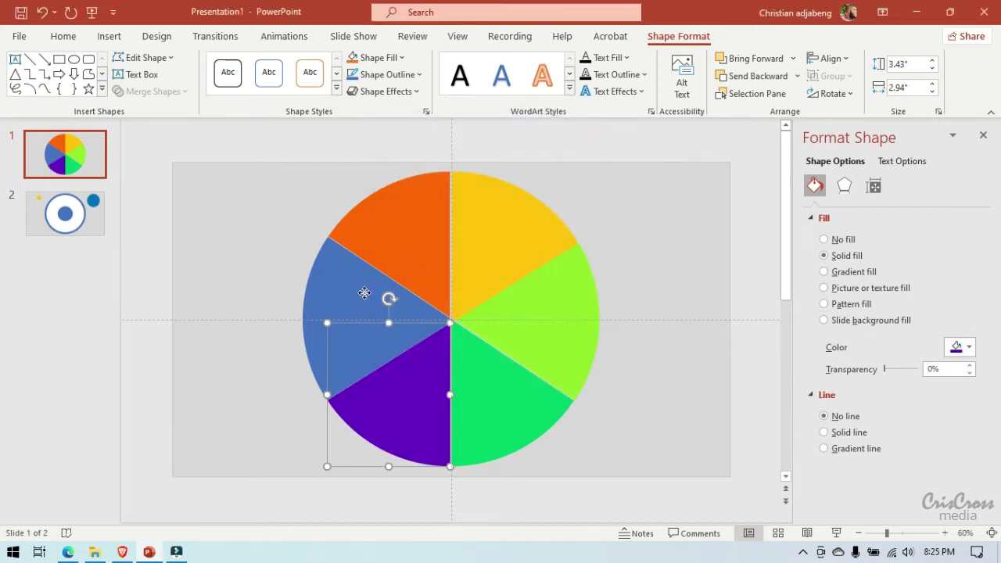
Step: Fill the left-hand slice with magenta from the Standard colours
click(365, 293)
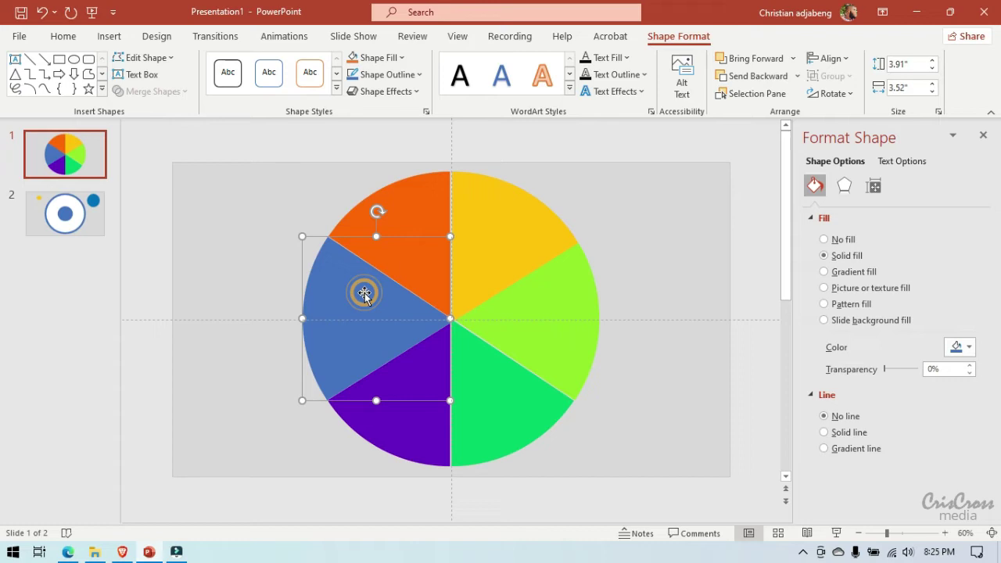
click(955, 346)
click(924, 306)
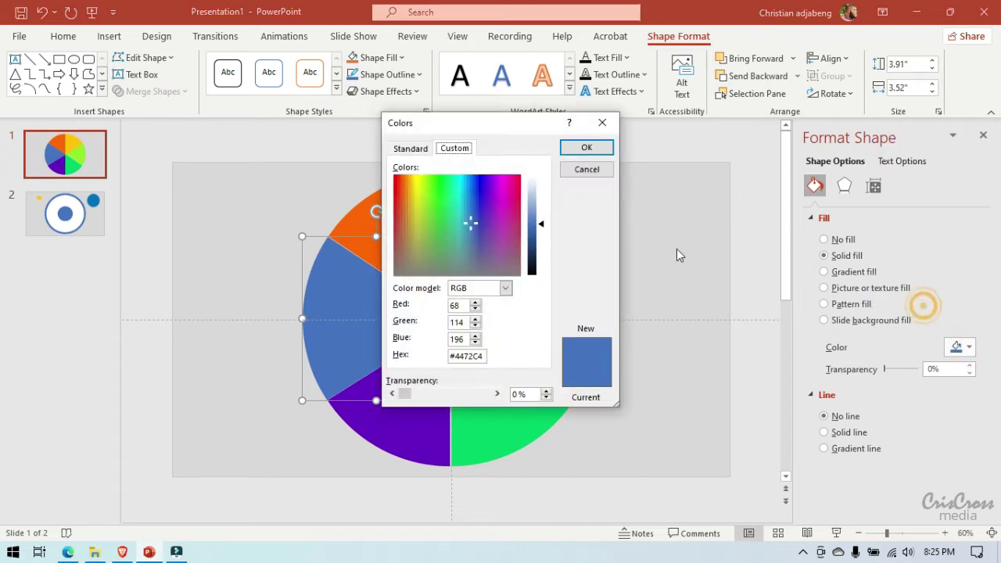
click(411, 149)
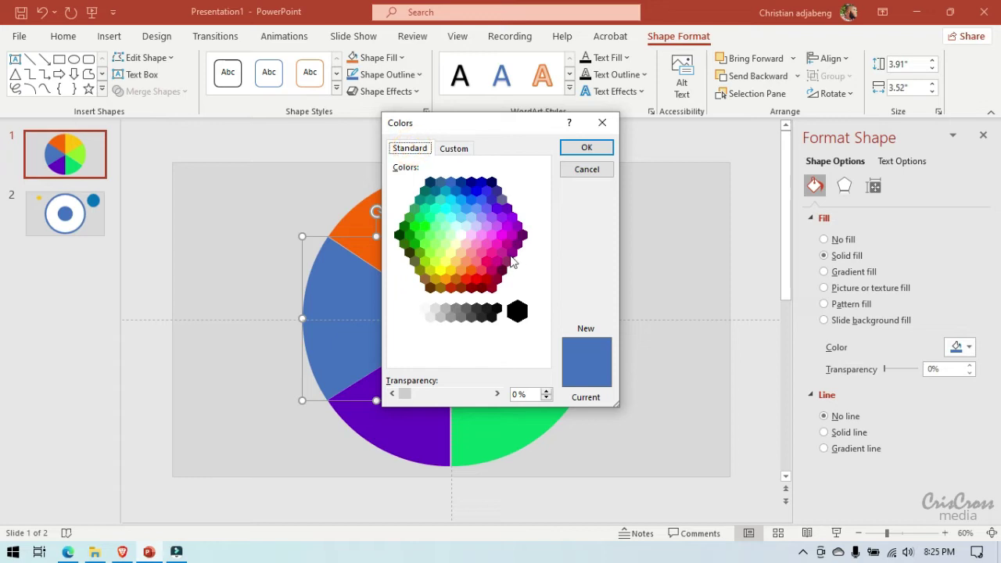
click(502, 253)
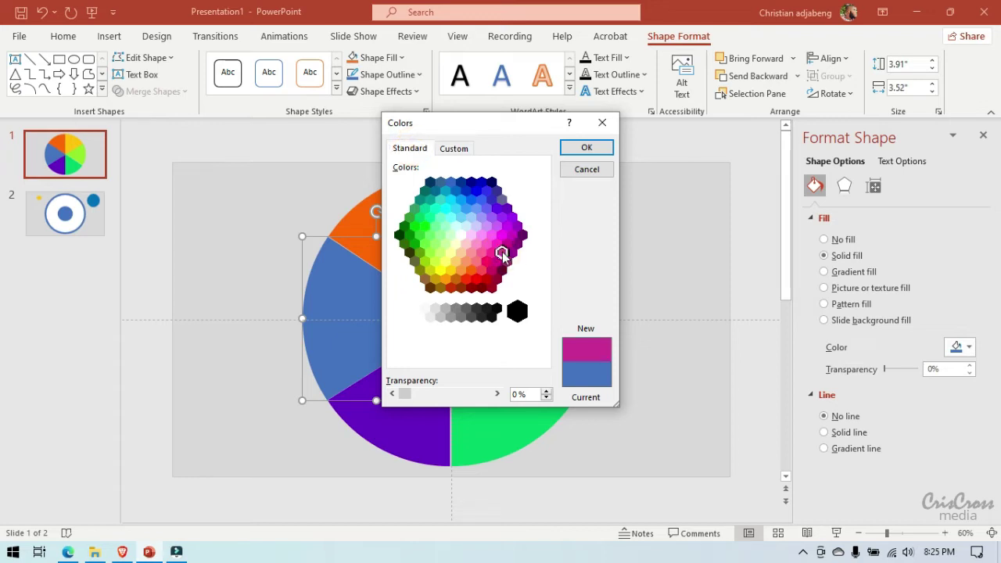
click(587, 148)
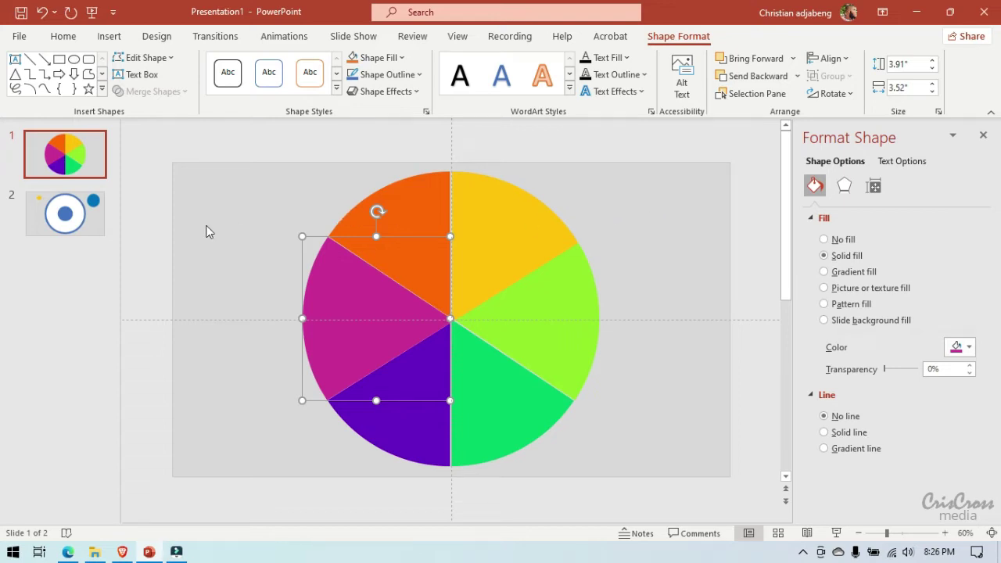
Step: Nudge the green slice up and back down to check its position
click(484, 366)
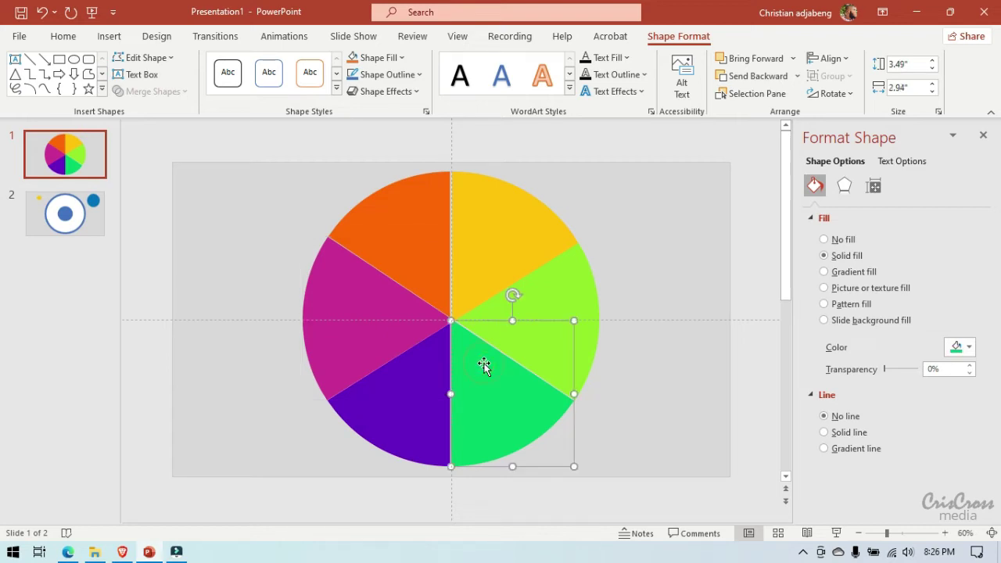
key(Up)
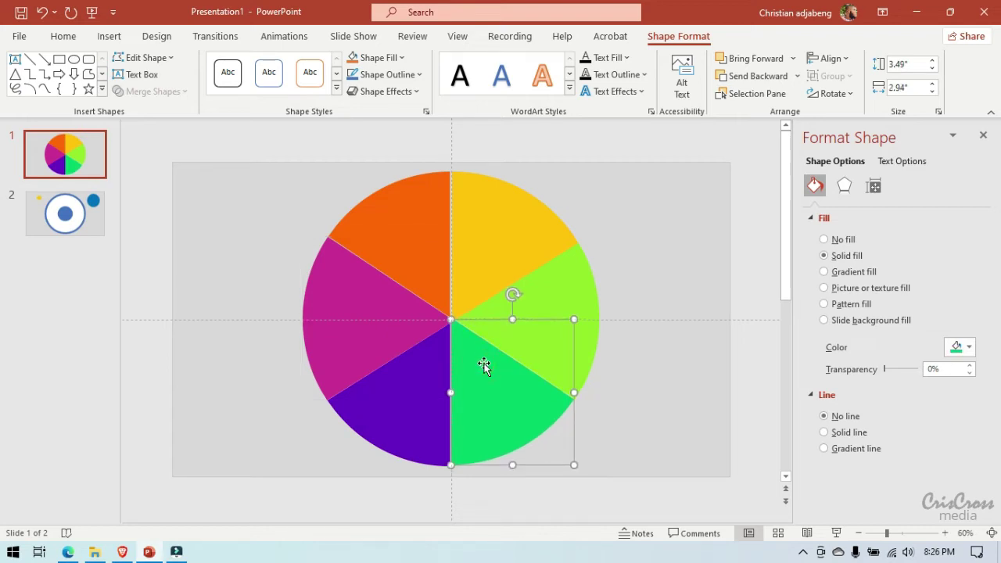
key(Down)
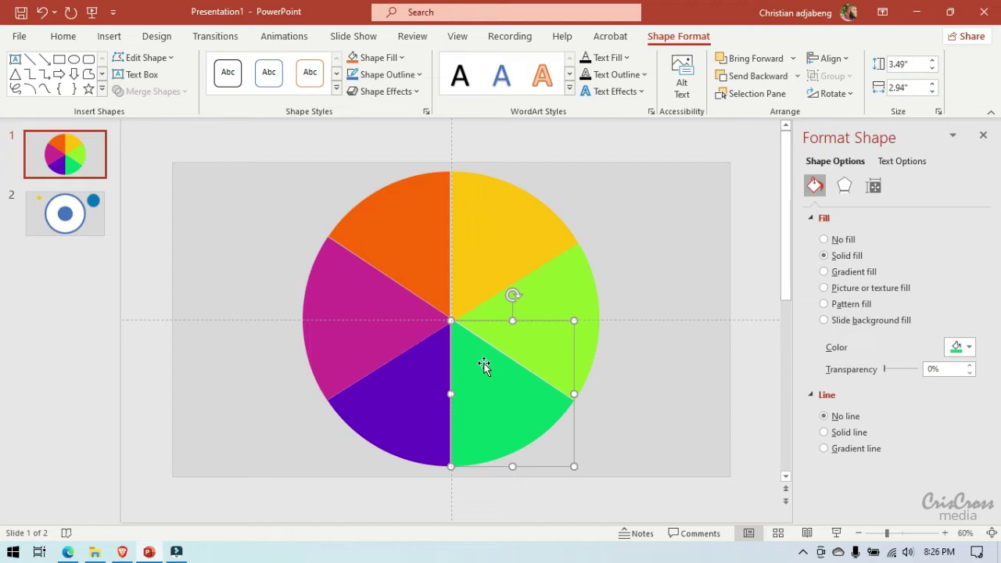
Step: Nudge the green, purple and orange slices to close gaps in the wheel
key(Up)
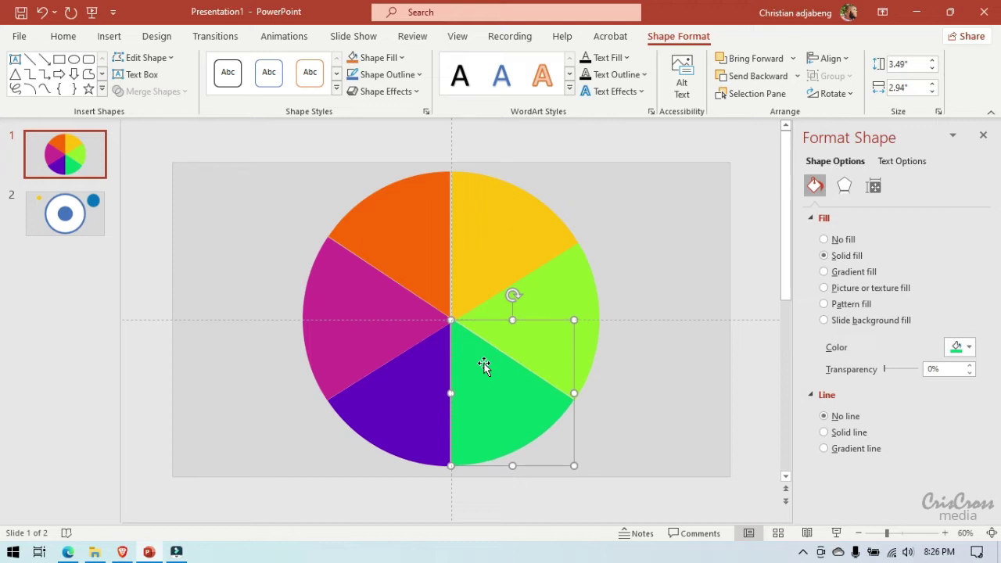
click(417, 415)
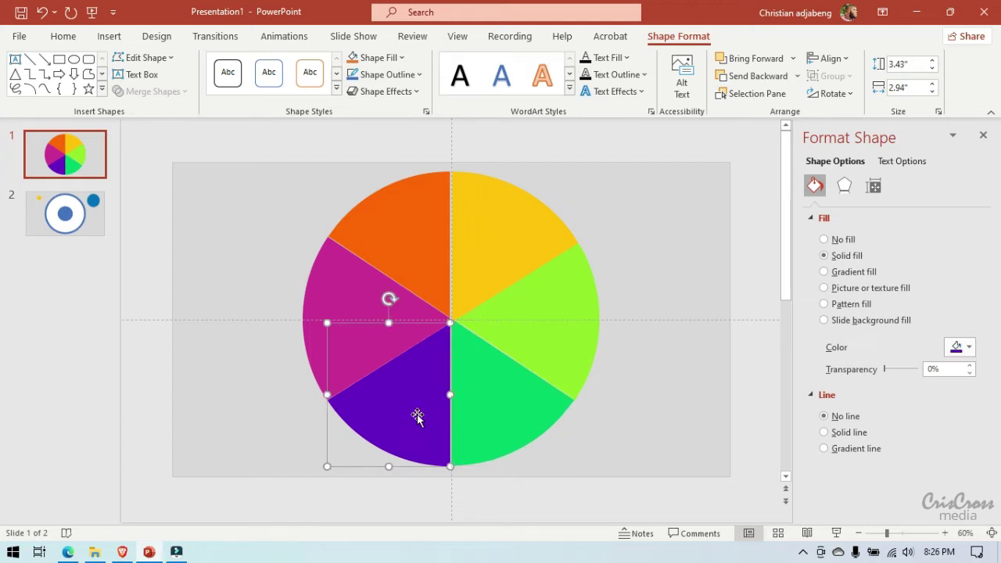
key(Up)
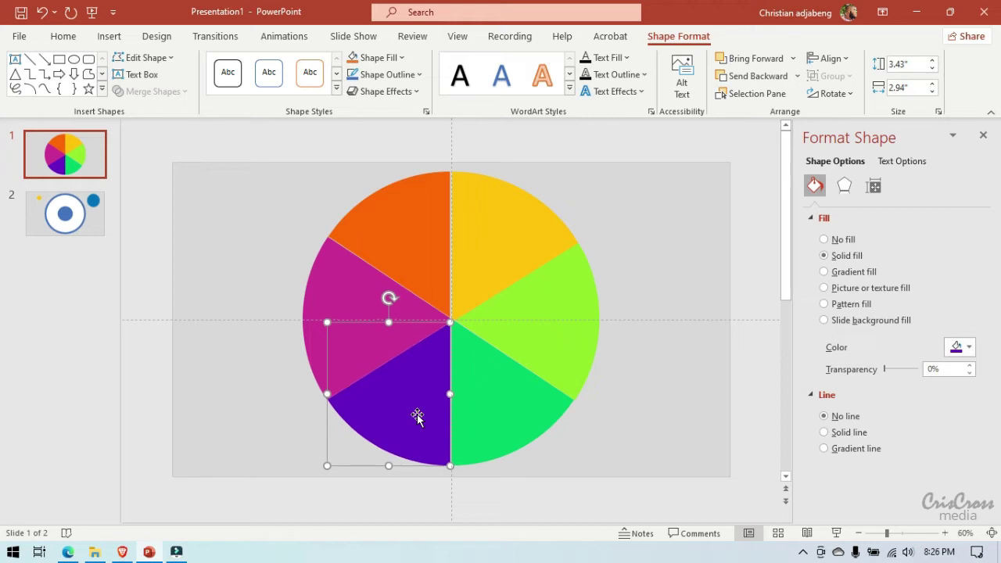
key(Right)
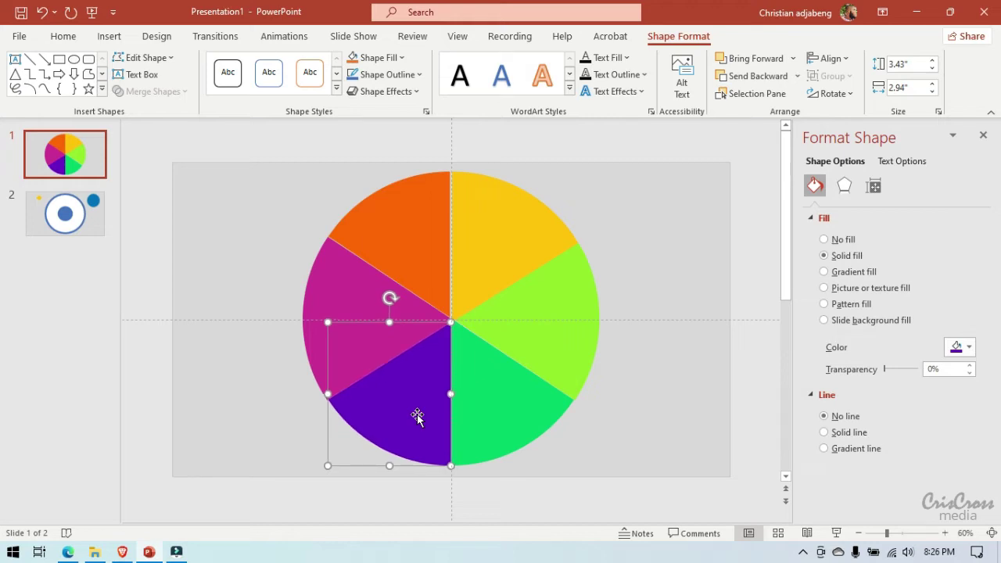
click(437, 288)
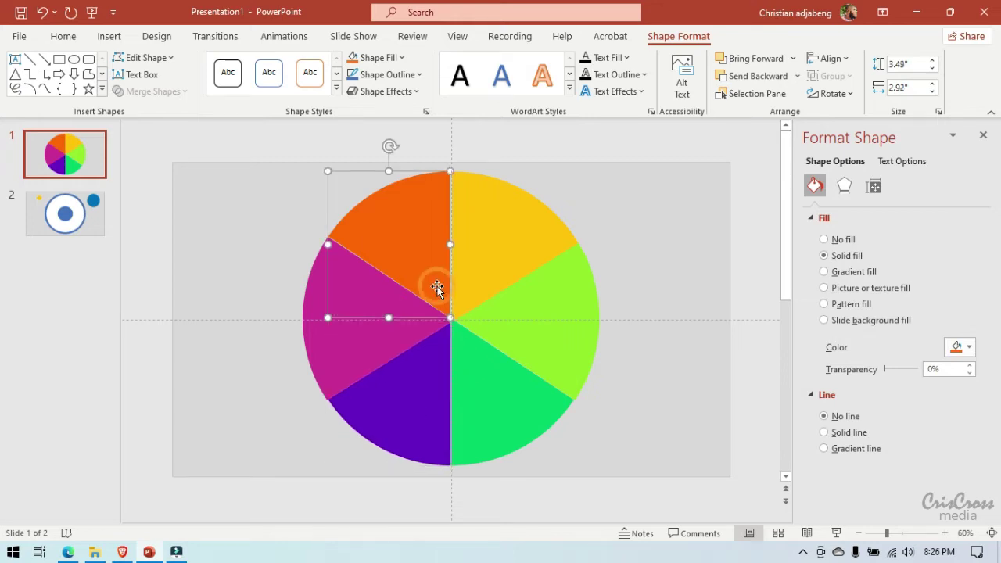
key(Right)
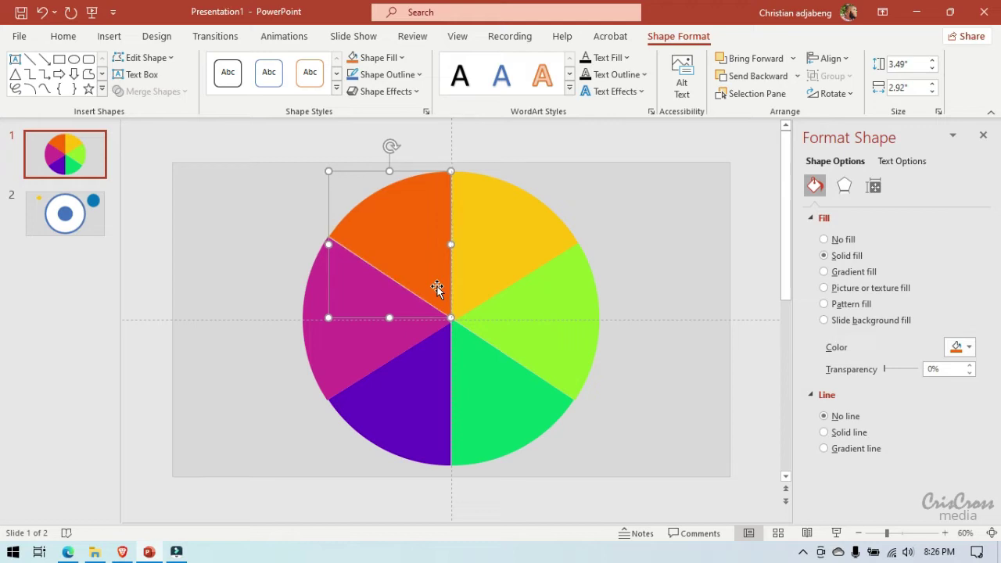
key(Down)
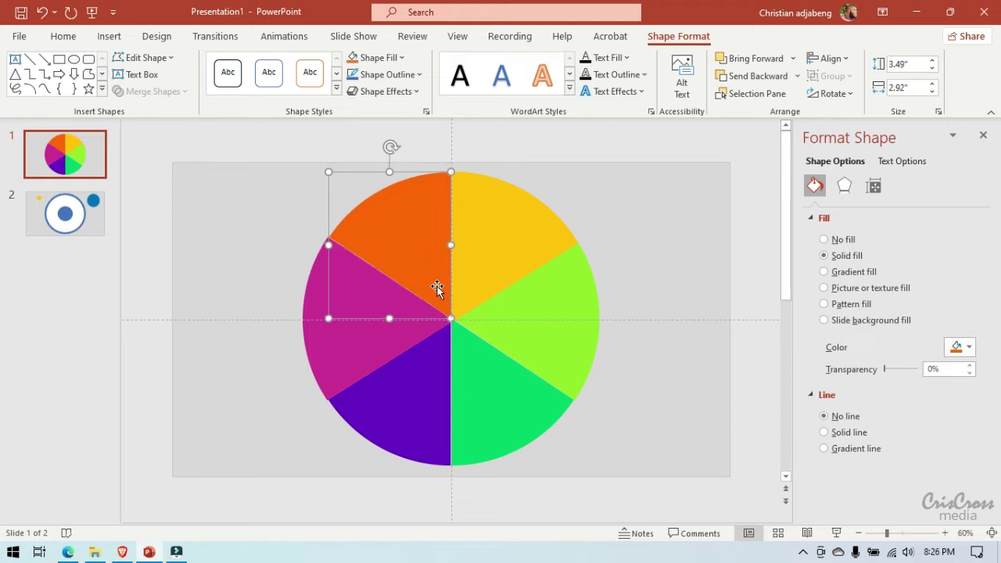
click(621, 313)
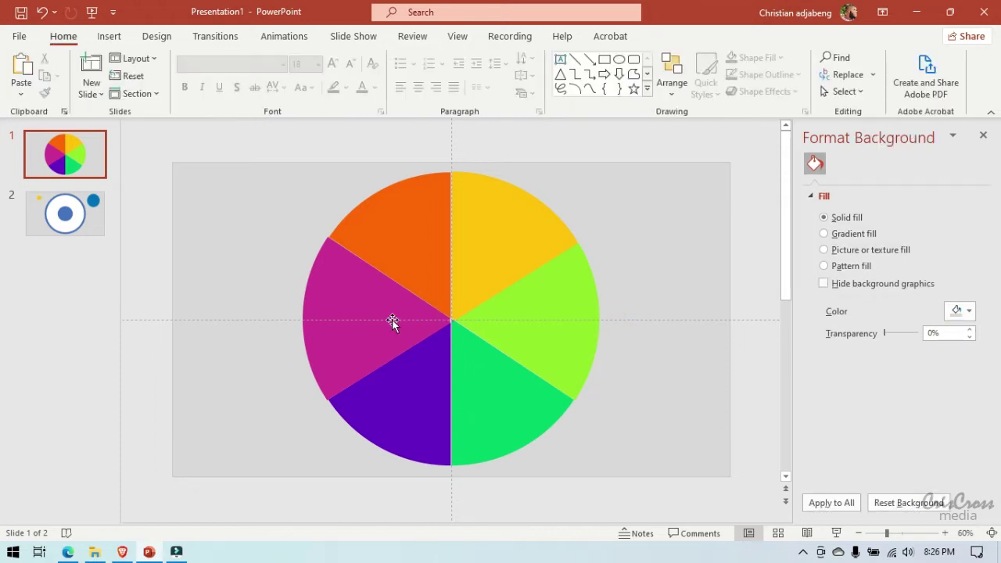
Step: Fine-tune the purple, orange and yellow slices leftward so the wheel's seams line up
click(413, 378)
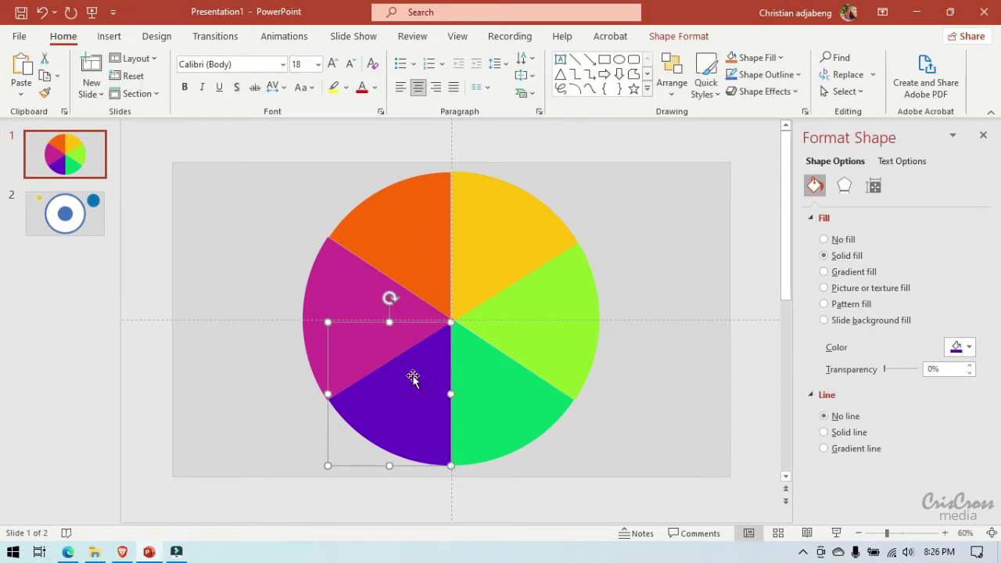
drag(412, 378, 413, 378)
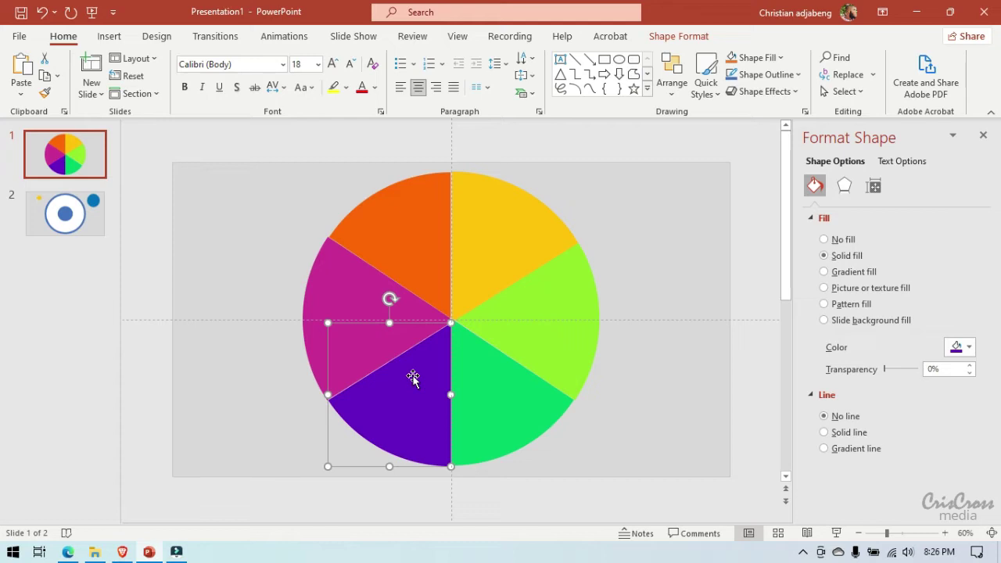
key(ctrl+Left)
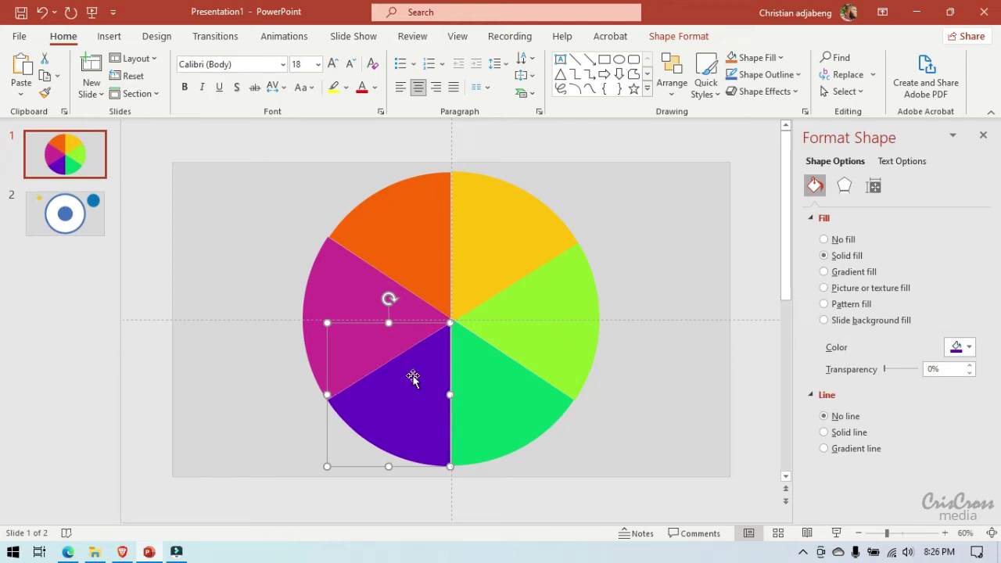
click(705, 240)
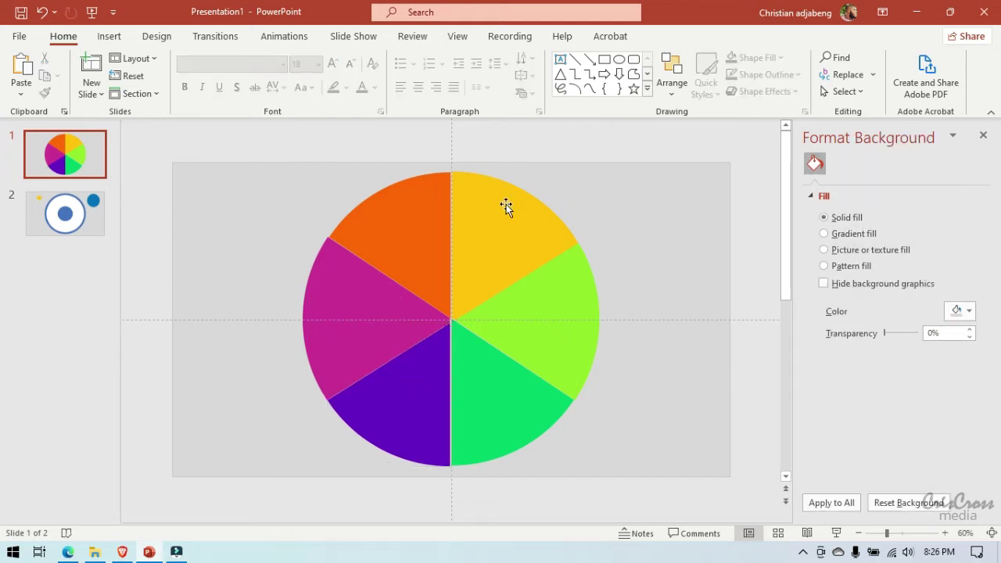
click(415, 218)
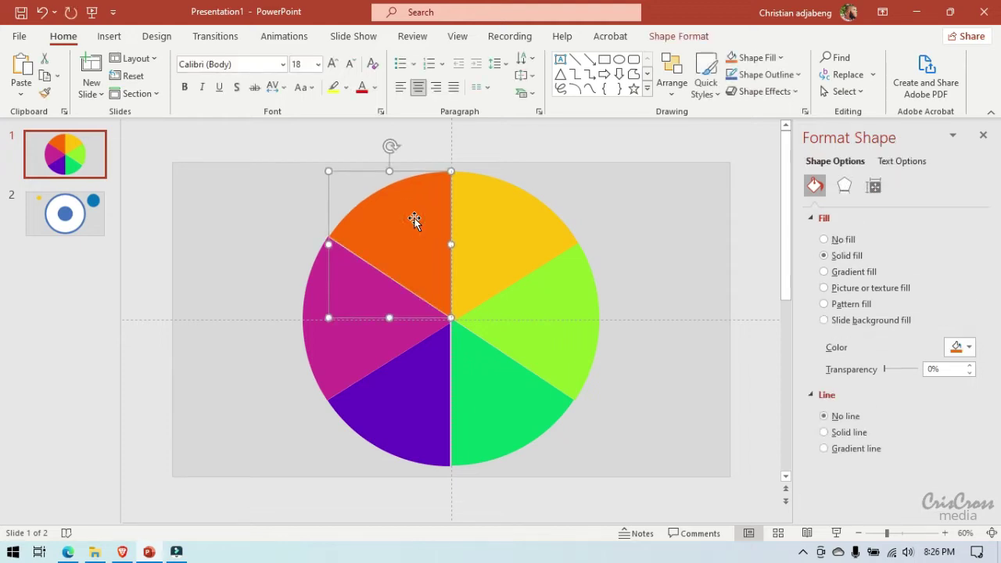
key(ctrl+Left)
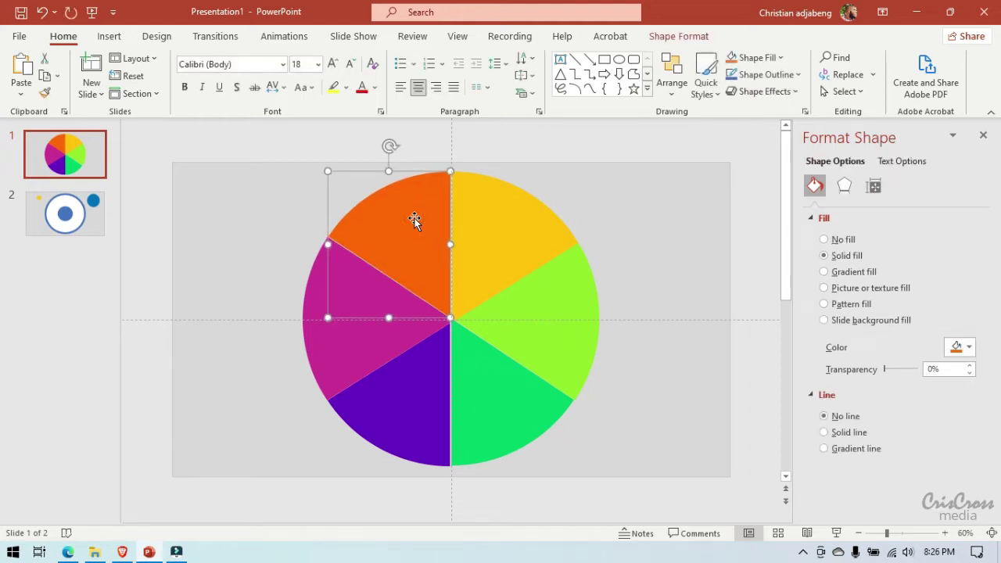
click(622, 186)
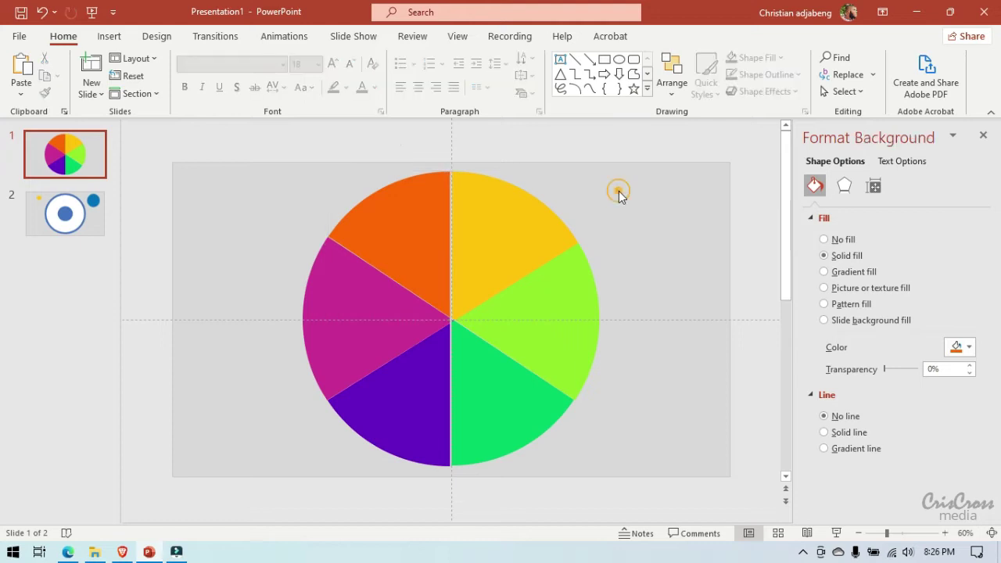
click(544, 227)
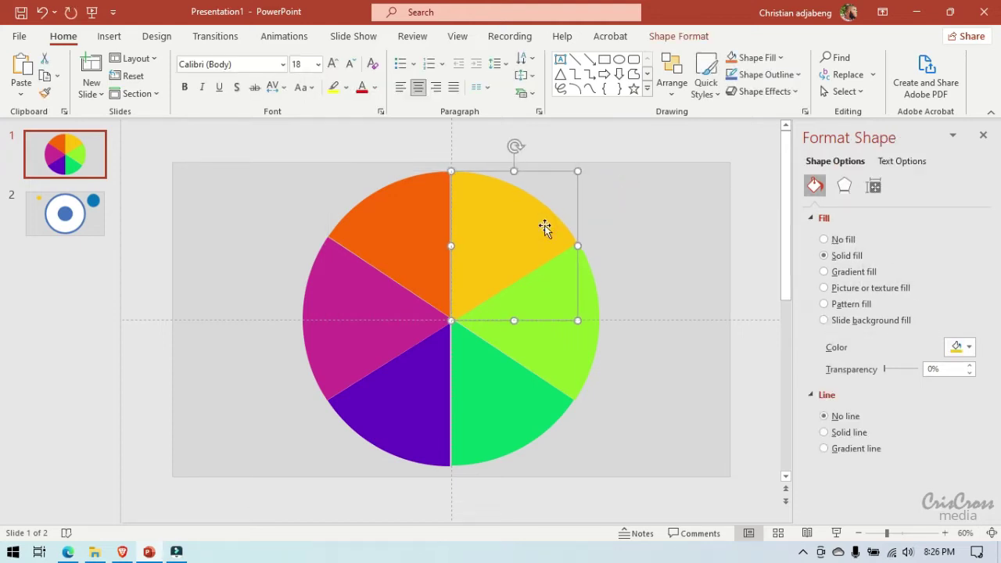
key(ctrl+Left)
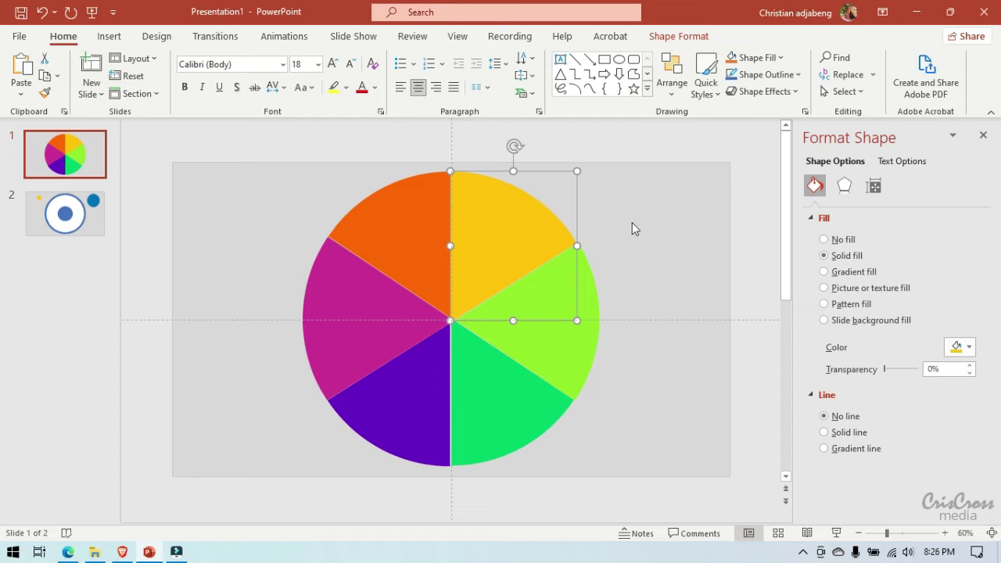
click(632, 223)
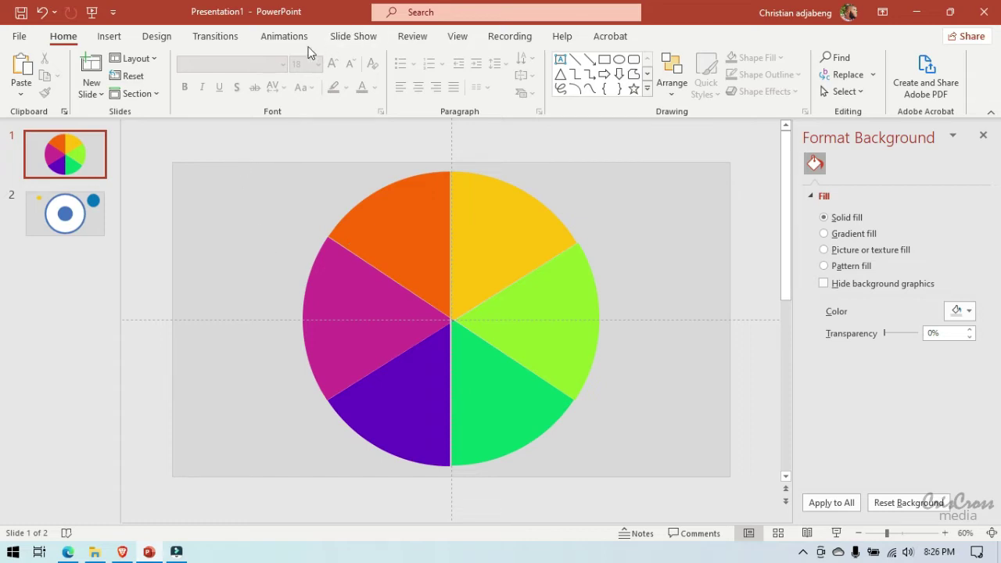
Step: Hide the slide guides and copy slide 2's large white, yellow and blue circles
click(456, 36)
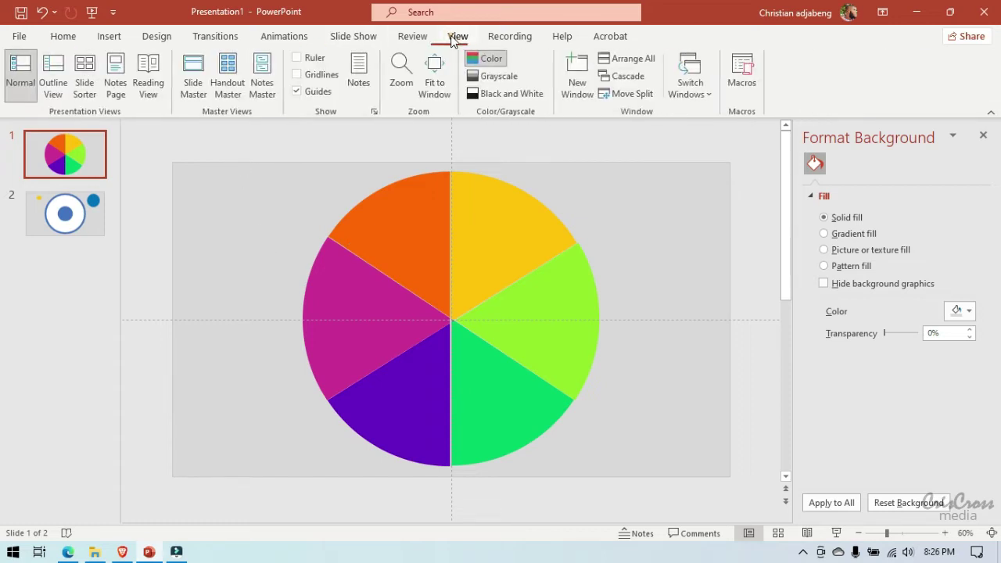
click(298, 91)
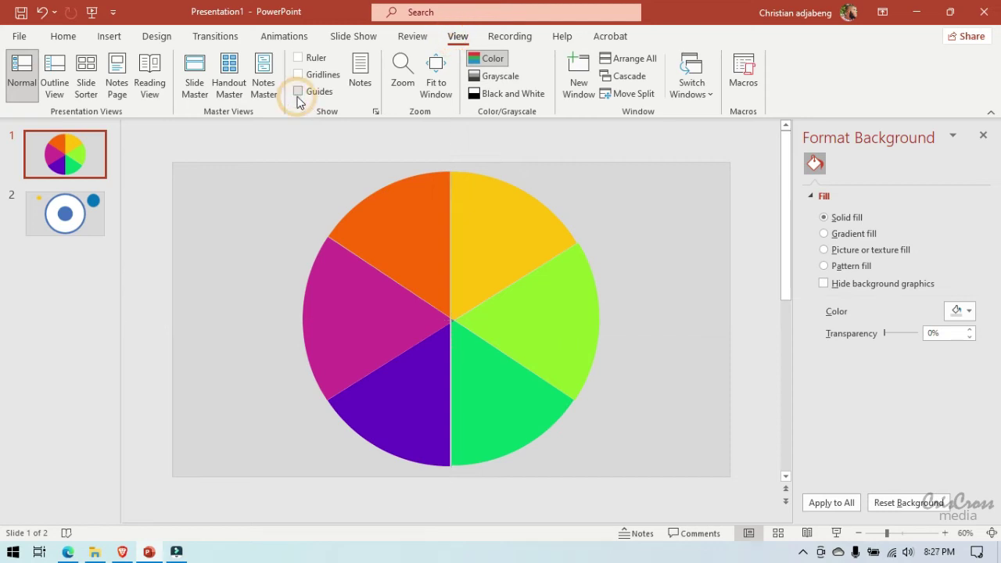
click(99, 217)
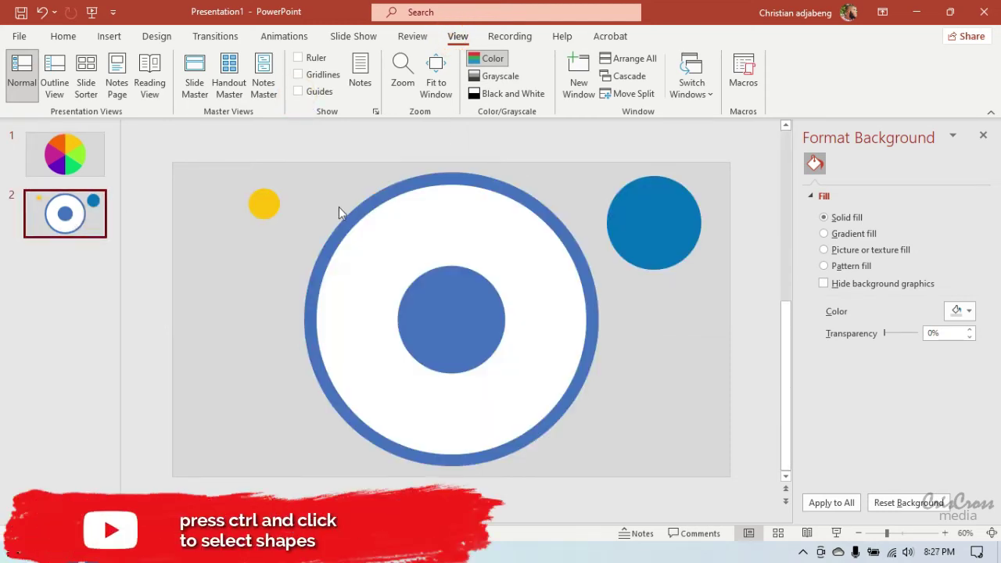
click(375, 230)
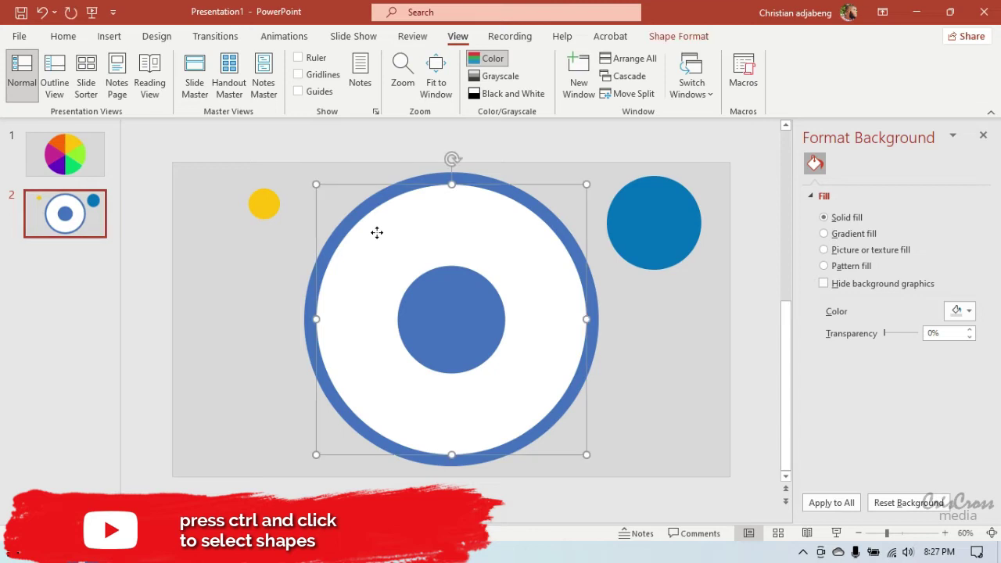
ctrl+click(271, 208)
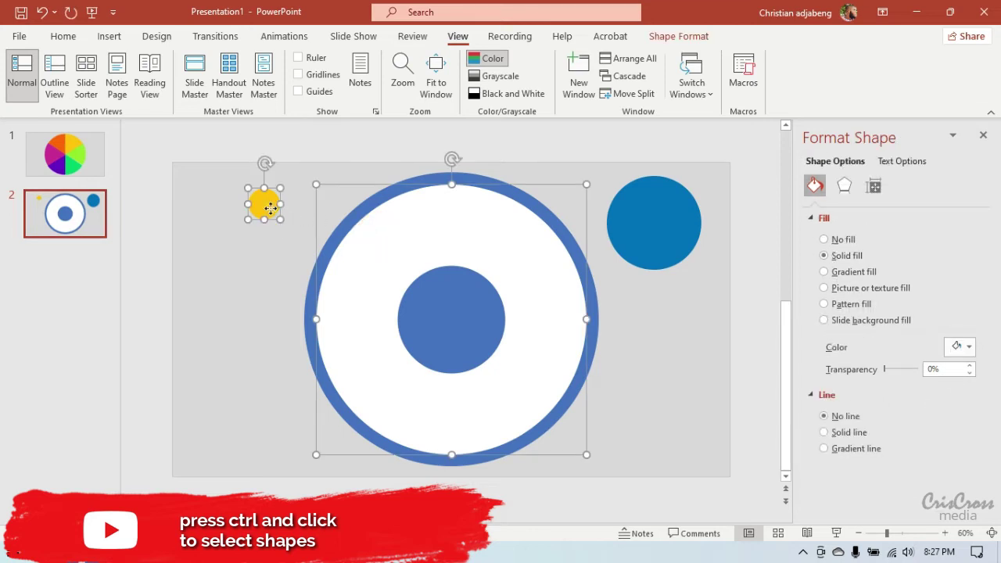
ctrl+click(646, 216)
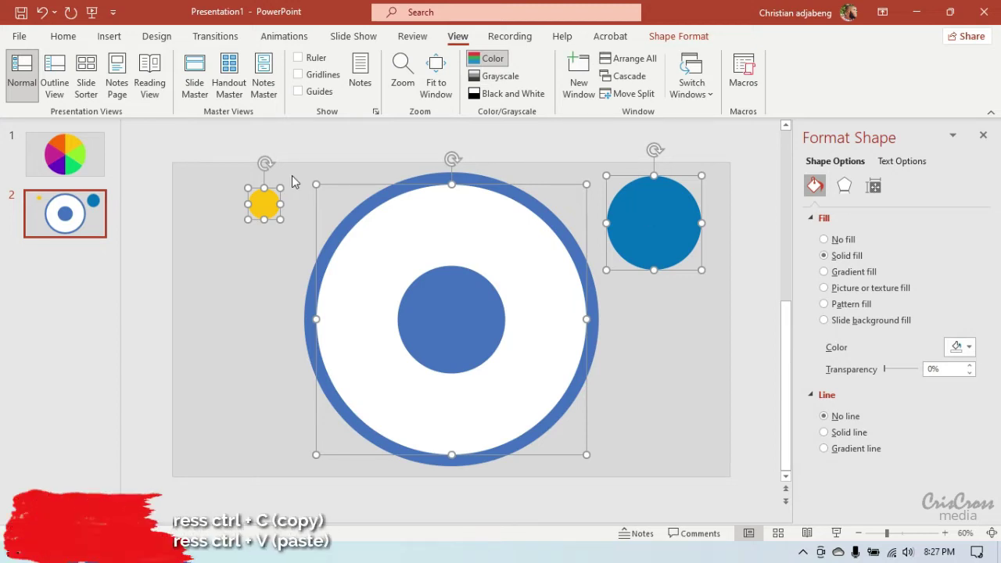
click(98, 160)
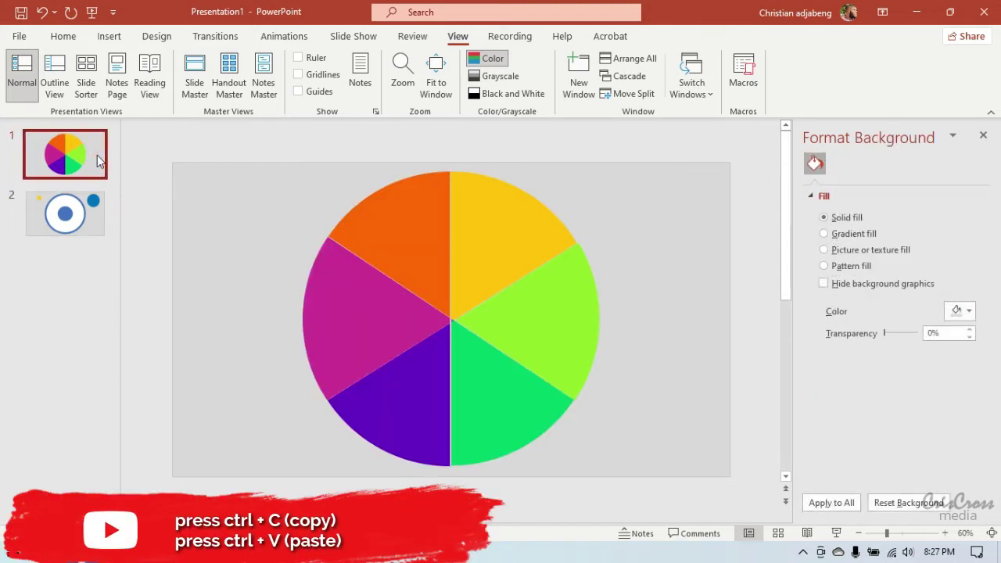
Step: Paste the three circles onto slide 1 and set the large white circle to 10% transparency
key(ctrl+v)
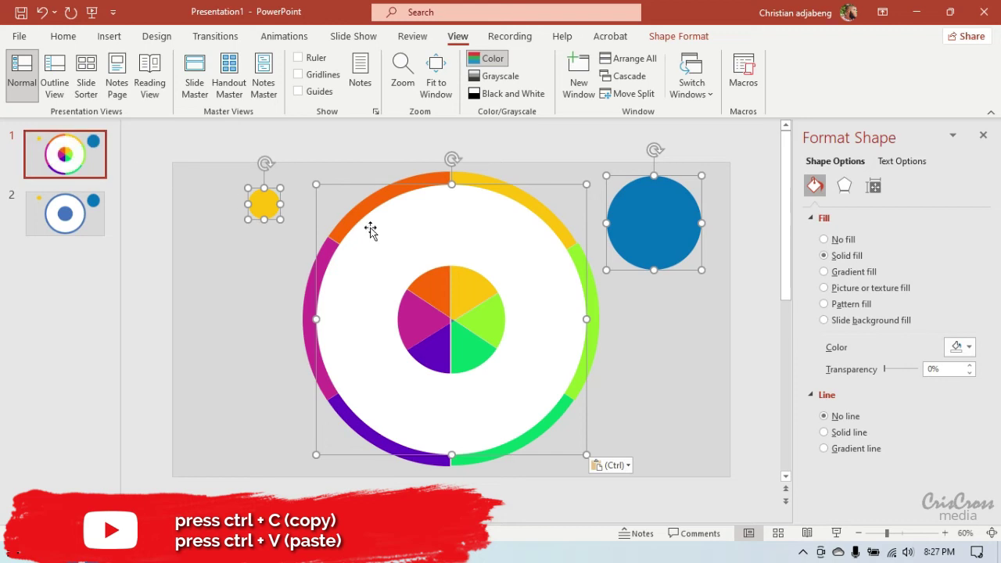
click(648, 321)
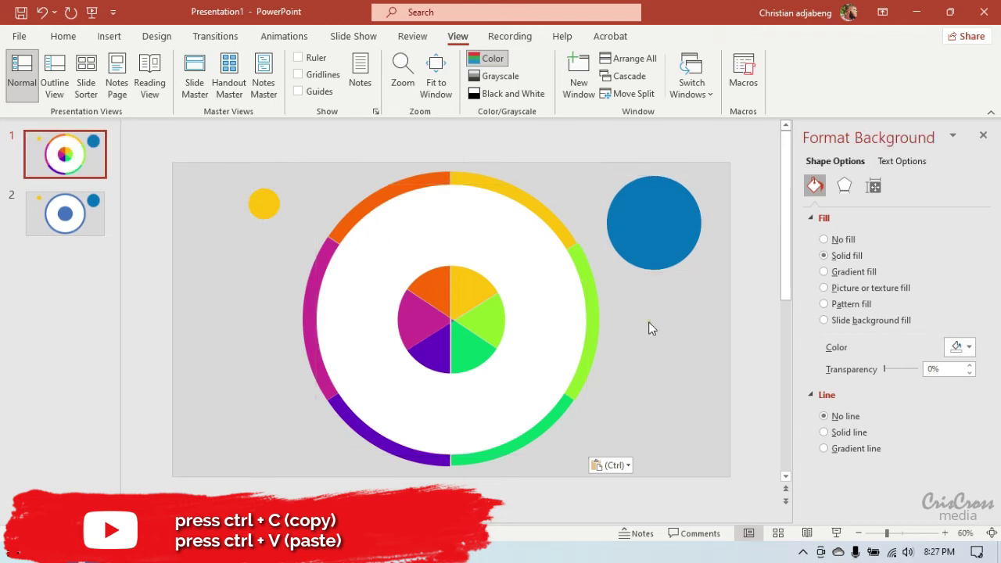
click(486, 247)
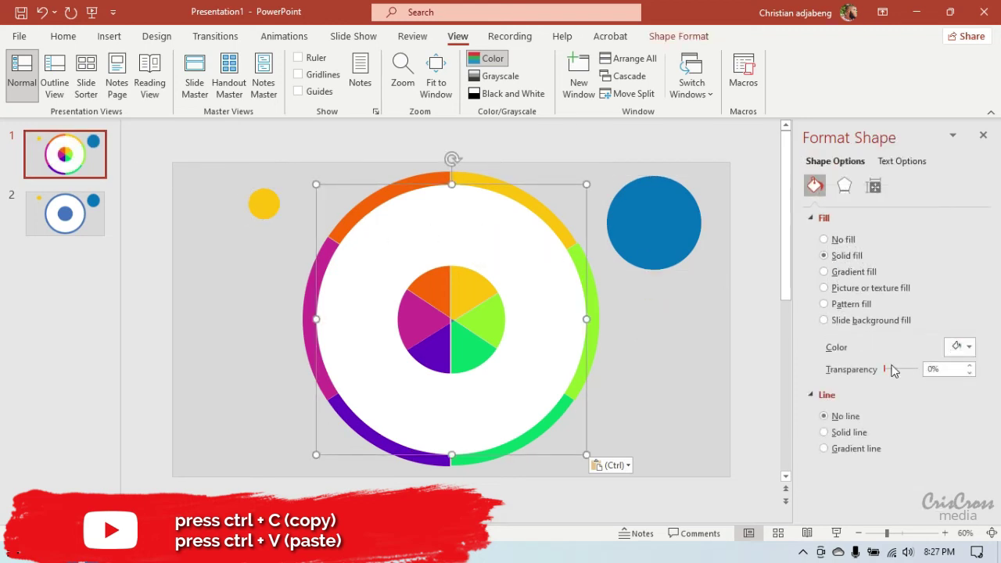
click(886, 369)
drag(886, 369, 889, 369)
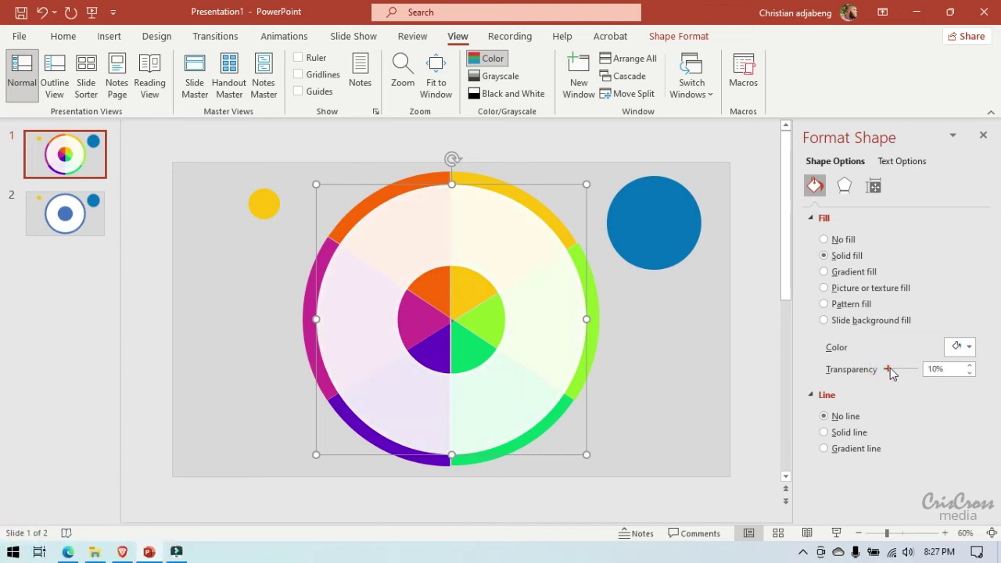
click(660, 380)
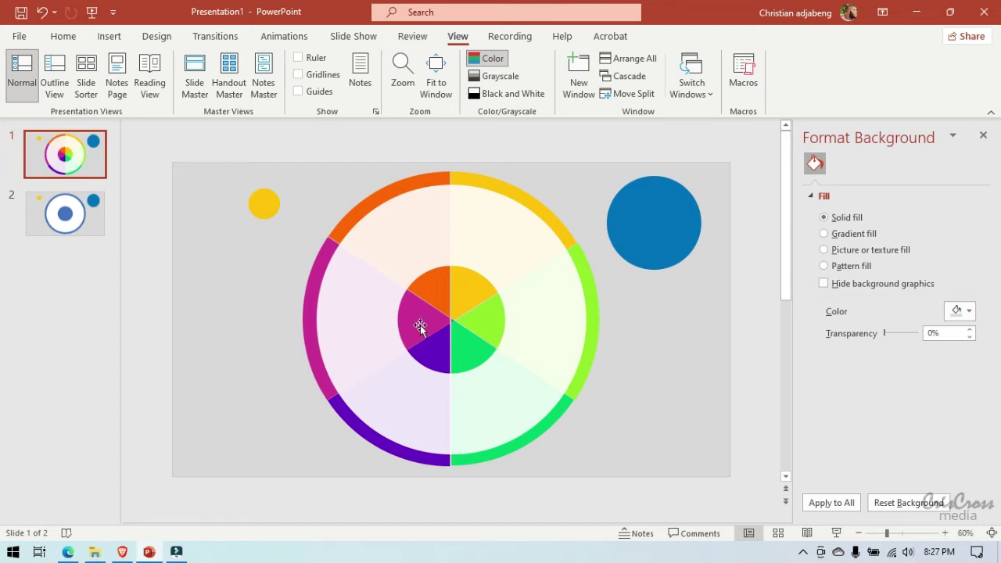
Step: Centre the blue circle on the colour wheel and keep it without an outline
click(650, 249)
drag(650, 248, 448, 344)
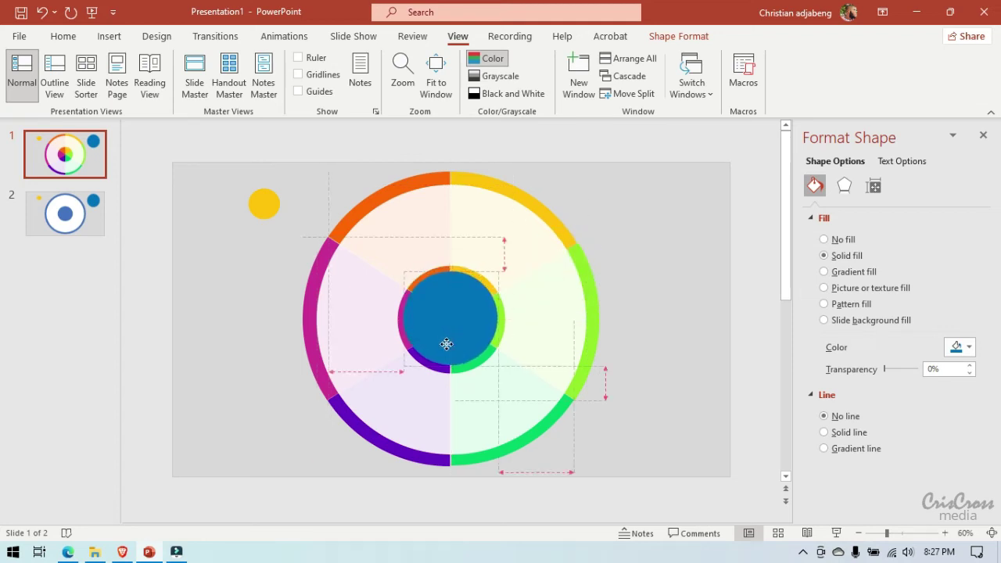
drag(448, 343, 449, 346)
drag(448, 344, 454, 323)
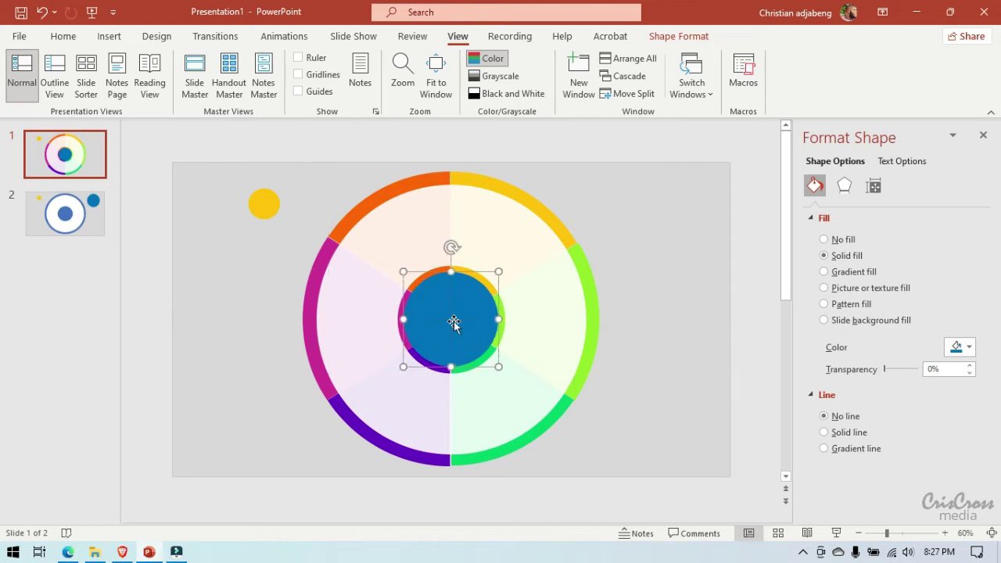
click(824, 431)
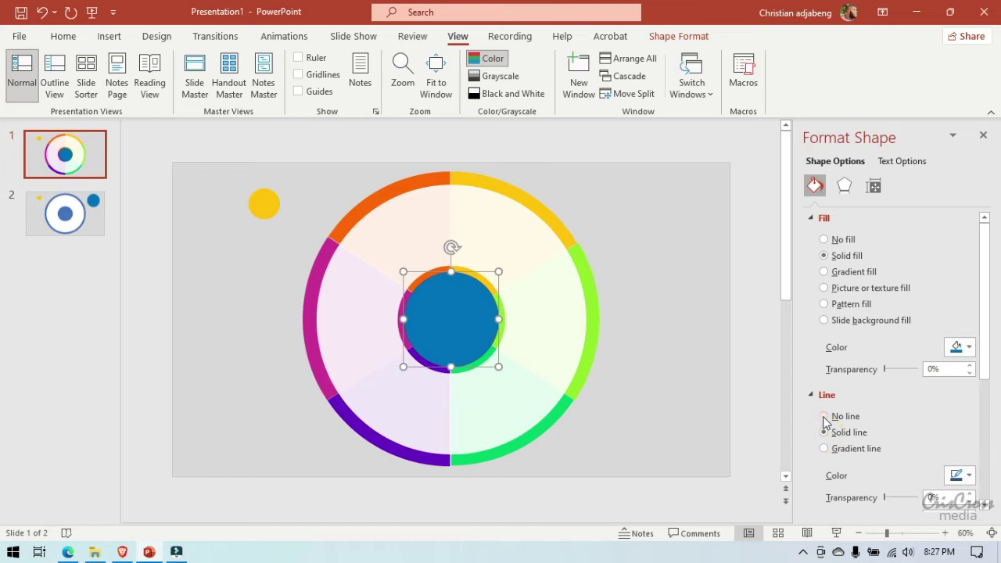
click(825, 416)
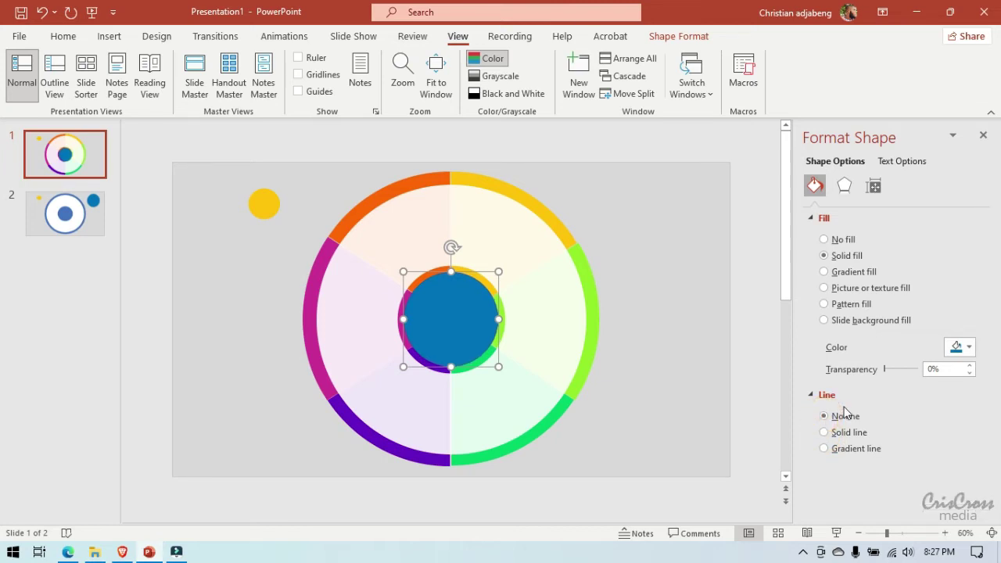
click(968, 347)
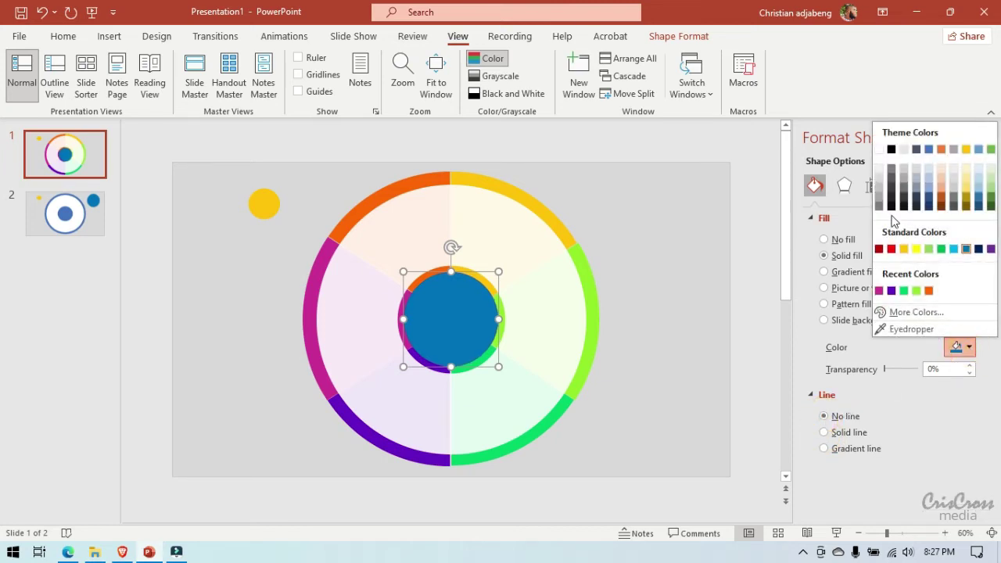
Step: Fill the centre circle white and give it a soft Outer Center shadow
click(879, 149)
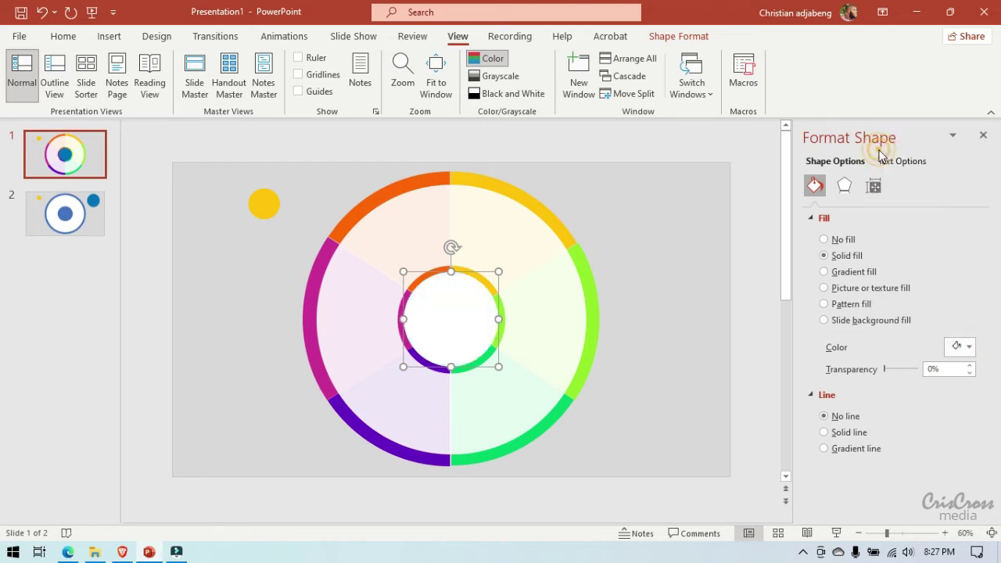
click(843, 185)
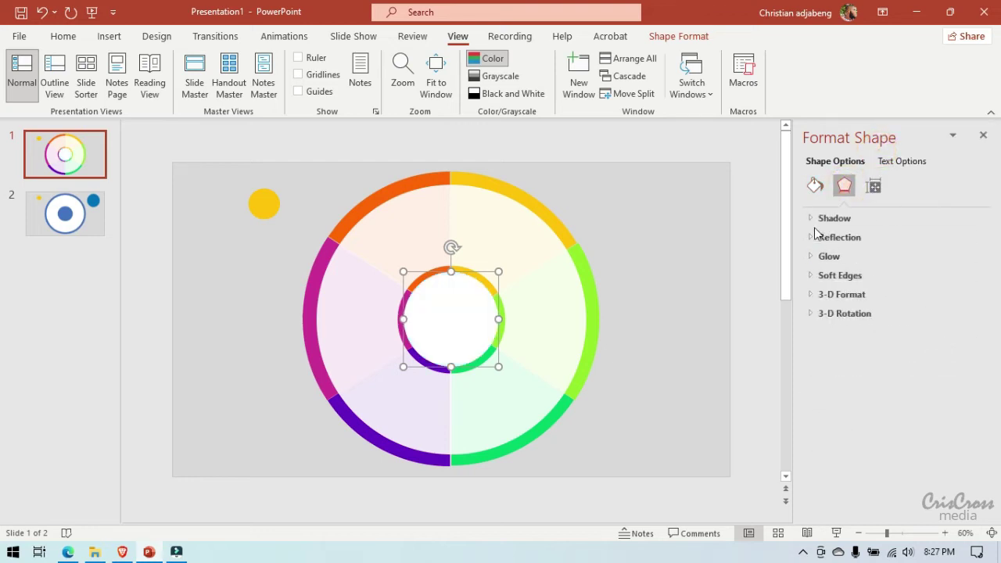
click(813, 218)
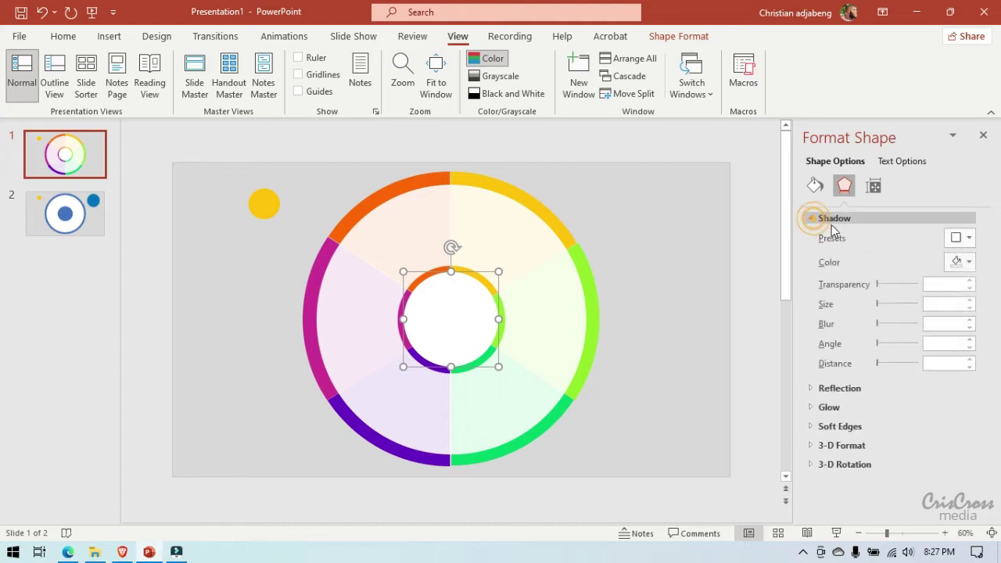
click(969, 237)
click(920, 397)
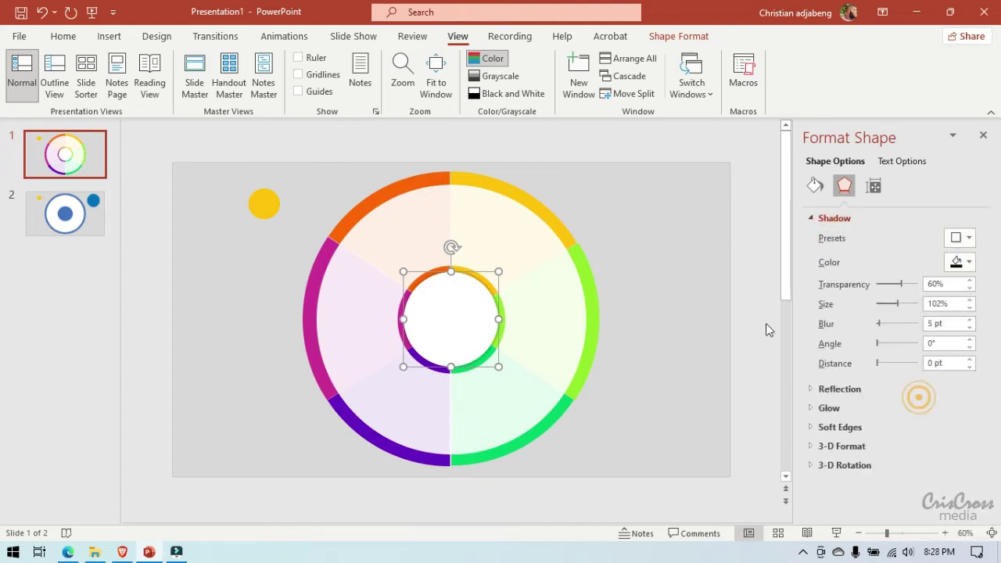
click(574, 319)
Step: Give the large white circle a soft outer shadow and lower its fill transparency
click(967, 239)
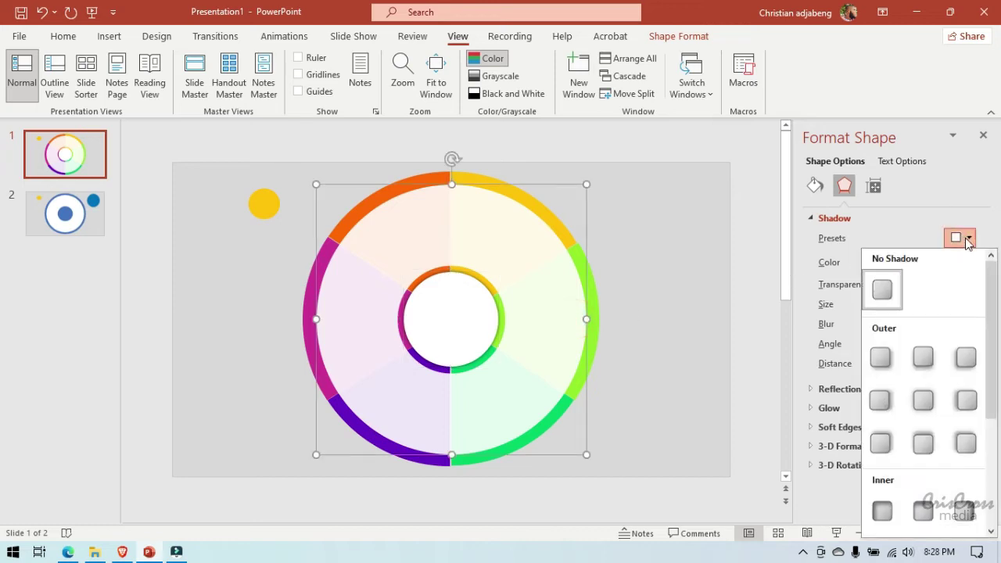
click(923, 401)
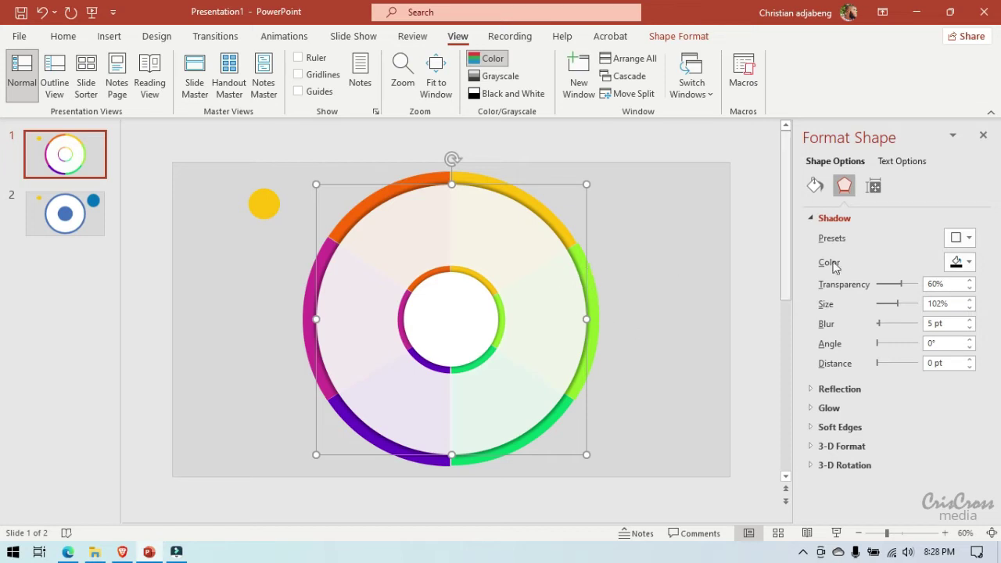
click(814, 185)
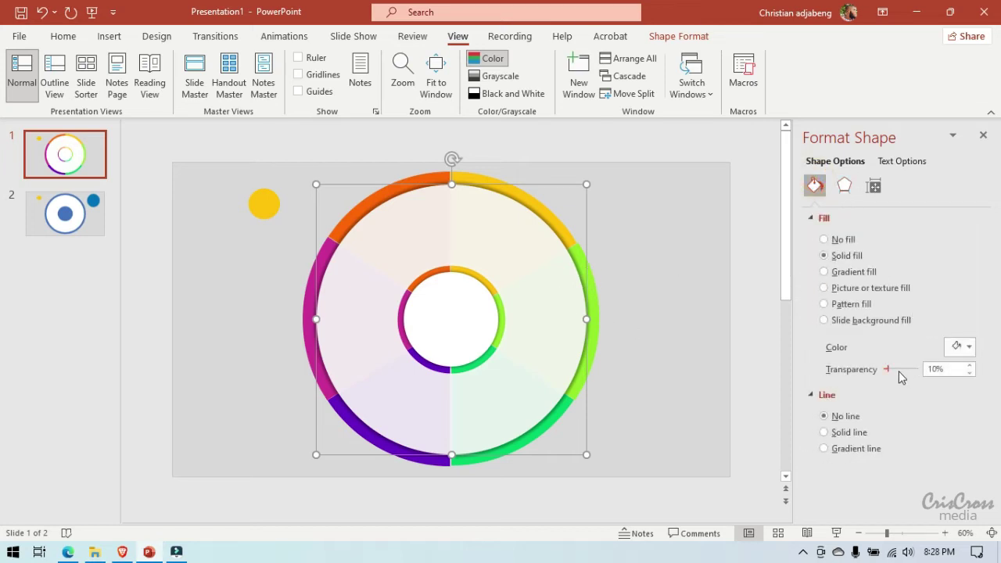
drag(889, 370, 888, 372)
click(680, 309)
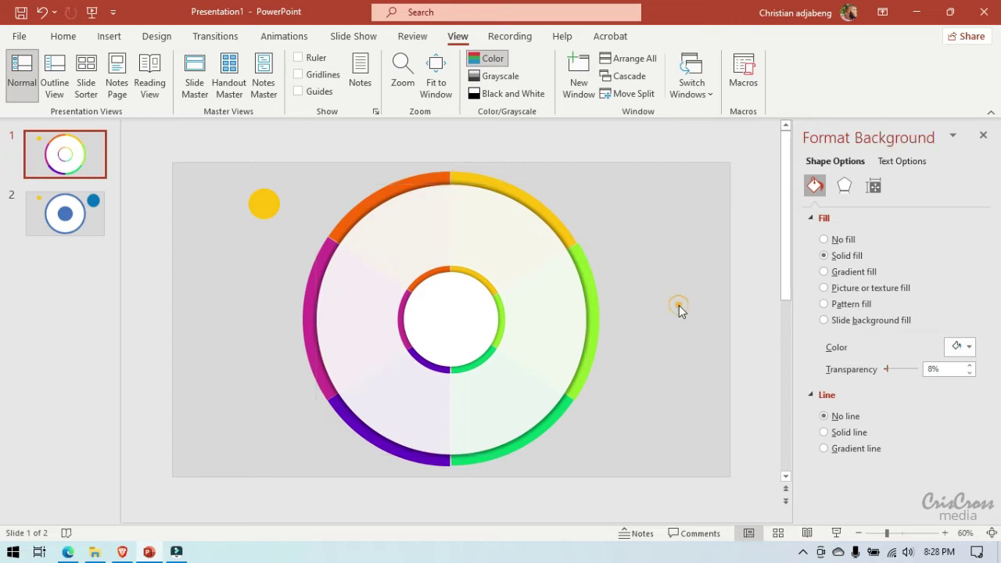
click(453, 323)
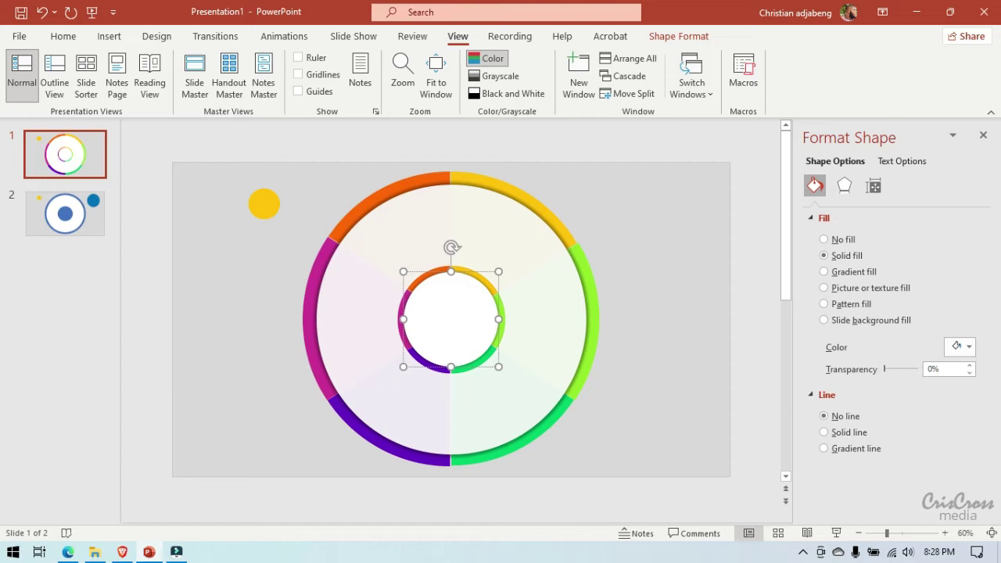
Step: Paste THE TOPIC into the inner circle and set it in the Impact font
key(ctrl+v)
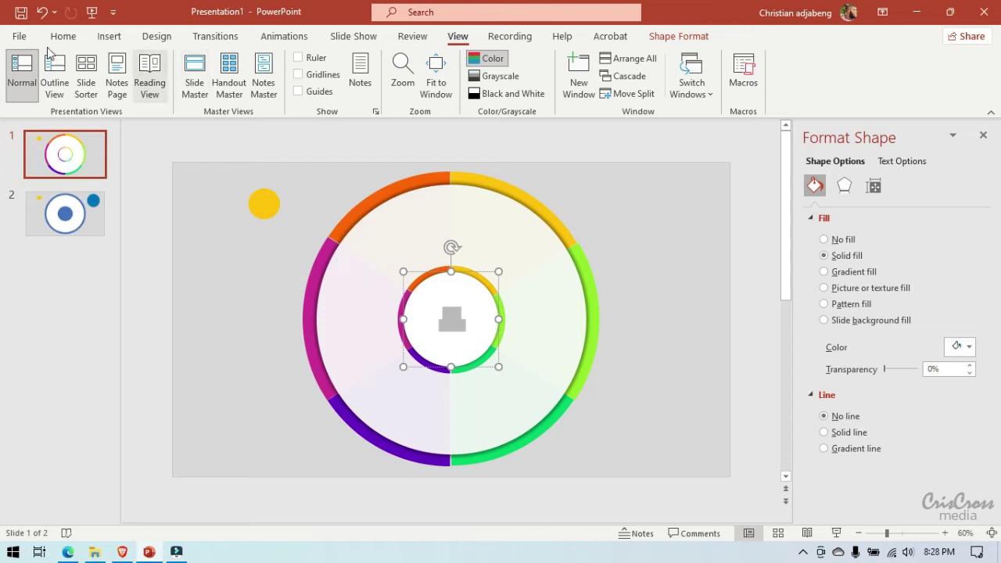
click(62, 40)
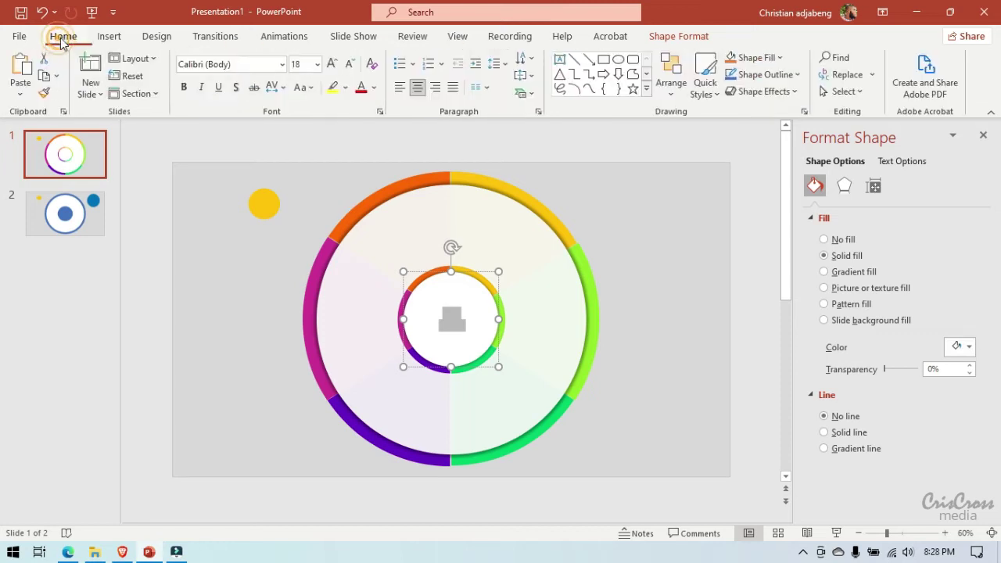
click(240, 64)
text(i)
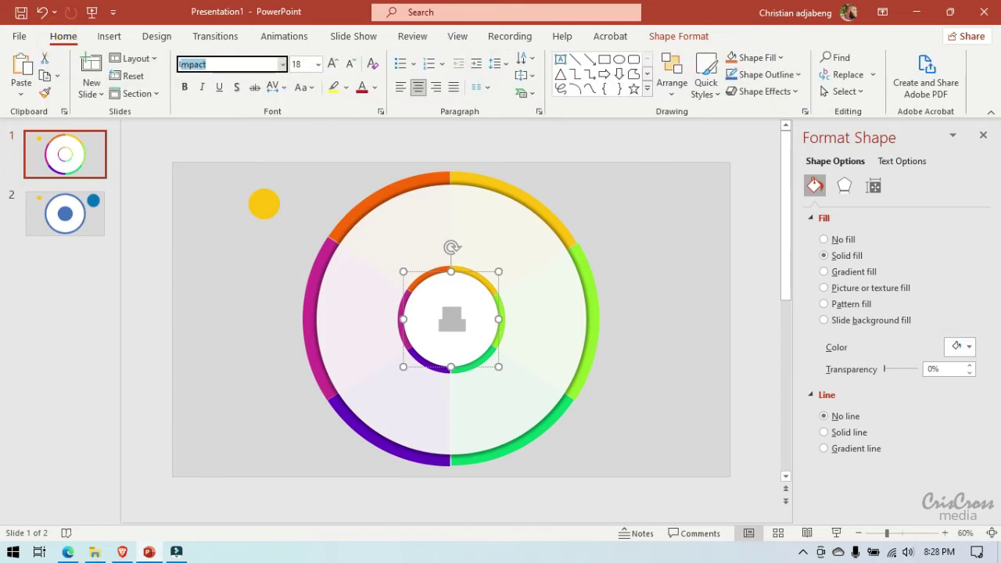
key(Return)
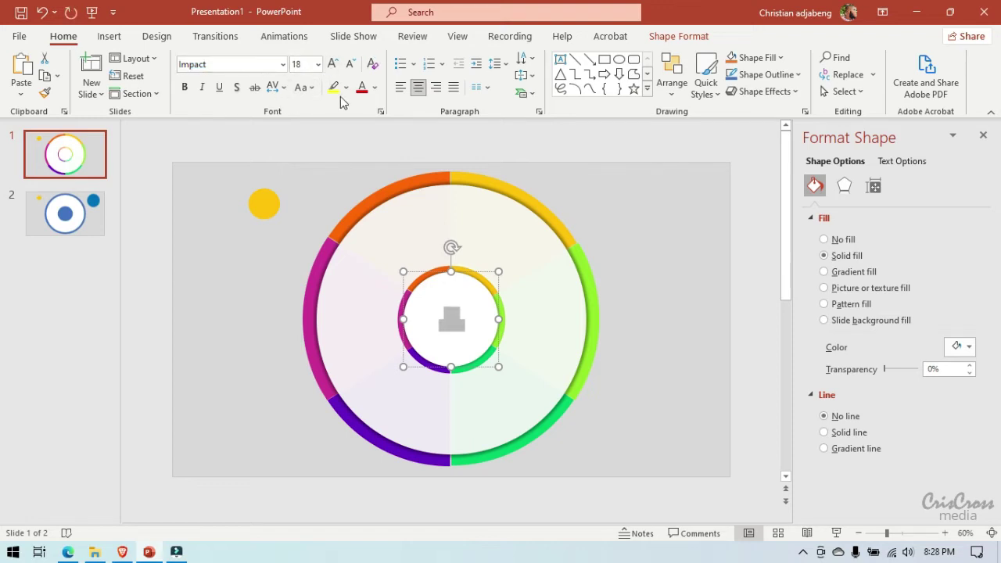
Step: Colour the centre text dark grey and enlarge it to size 40
click(375, 88)
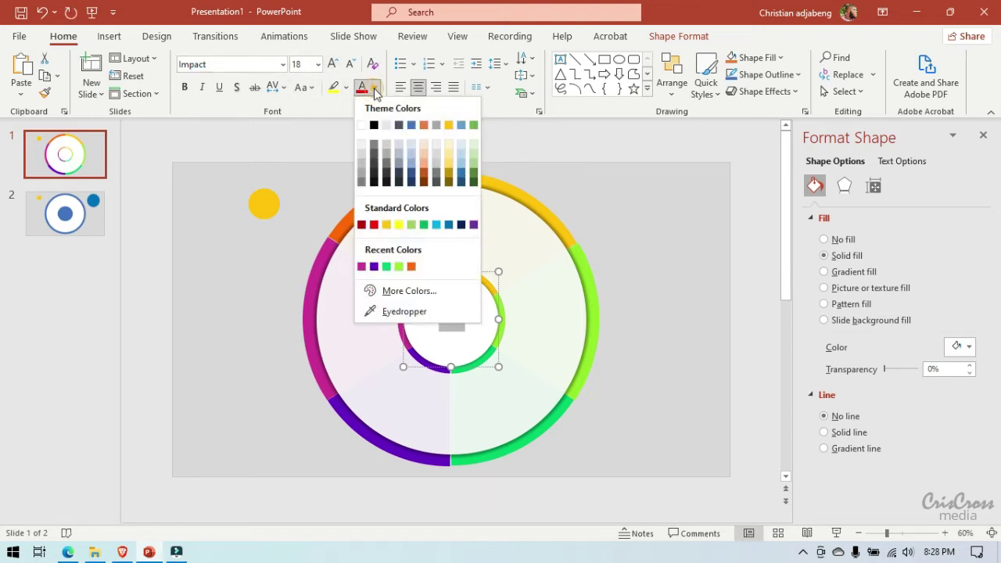
click(375, 146)
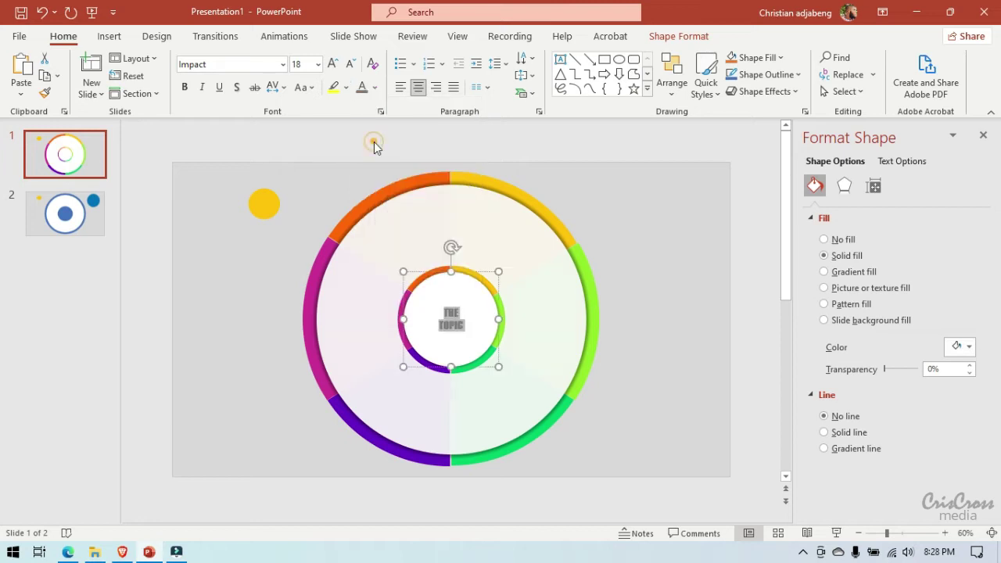
click(332, 66)
click(332, 66)
click(332, 66)
click(333, 66)
click(332, 65)
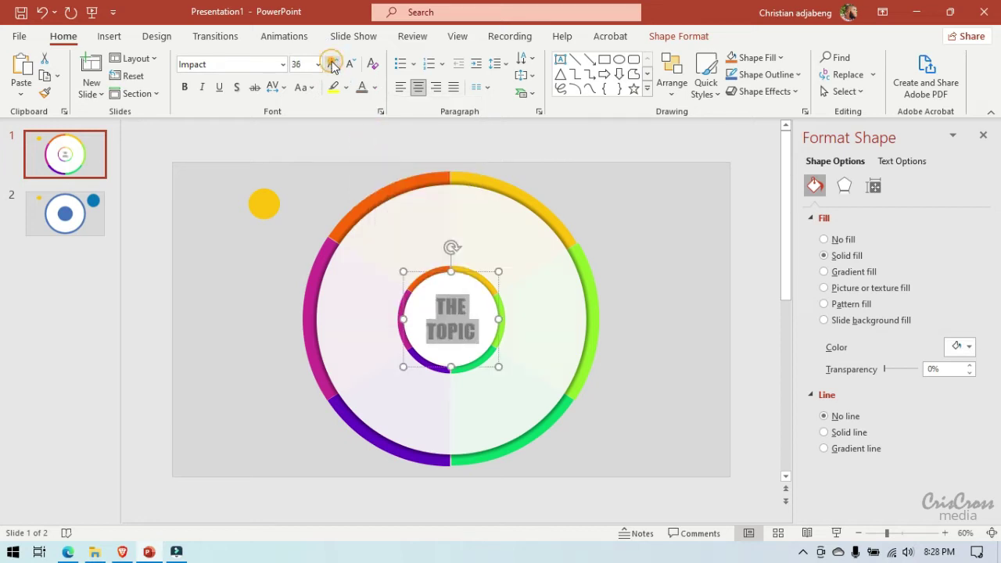
click(333, 65)
click(641, 237)
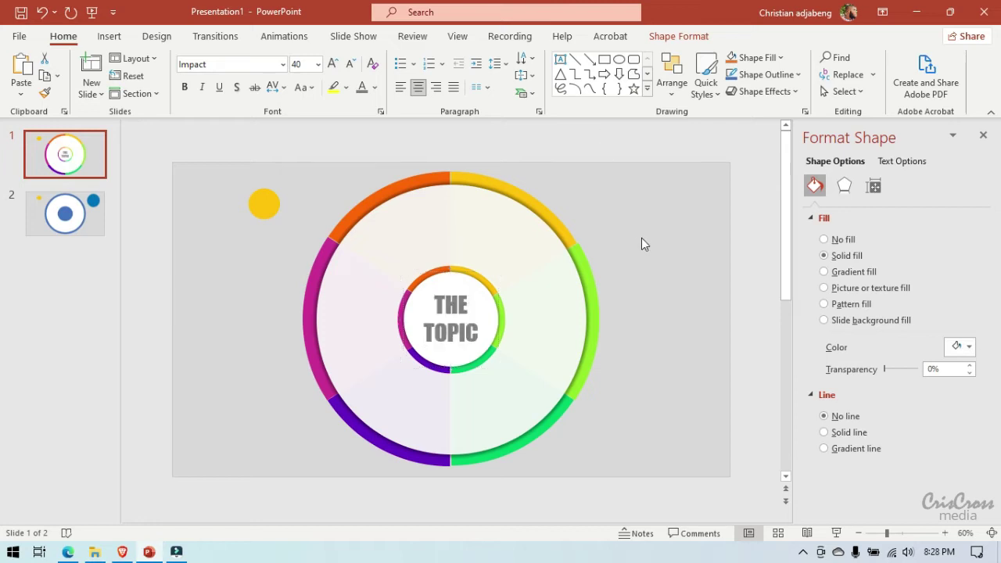
Step: Place the yellow circle on the upper-left segment and copies on the upper-right and right segments
click(255, 204)
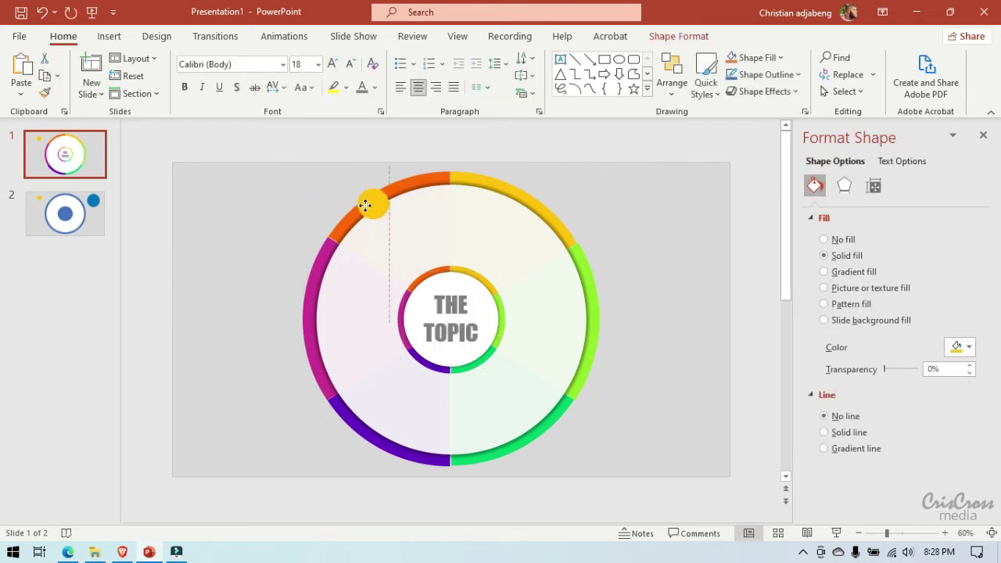
drag(373, 210, 381, 204)
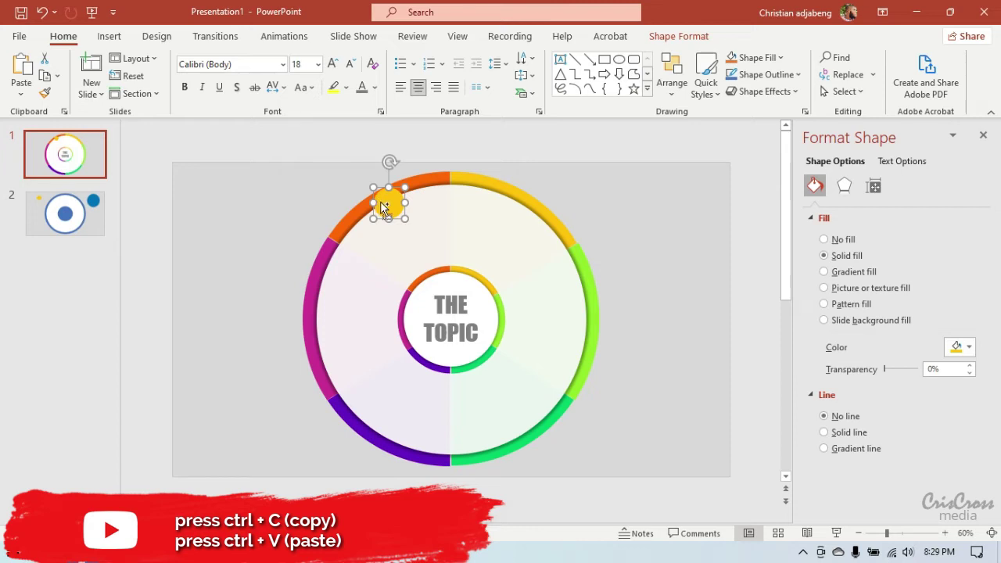
key(ctrl+c)
key(ctrl+v)
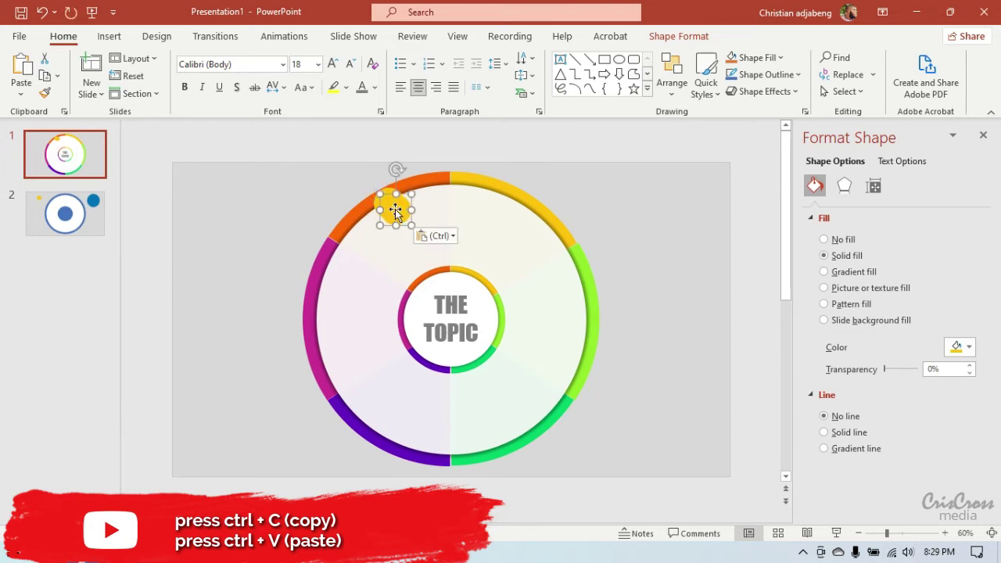
drag(395, 209, 519, 208)
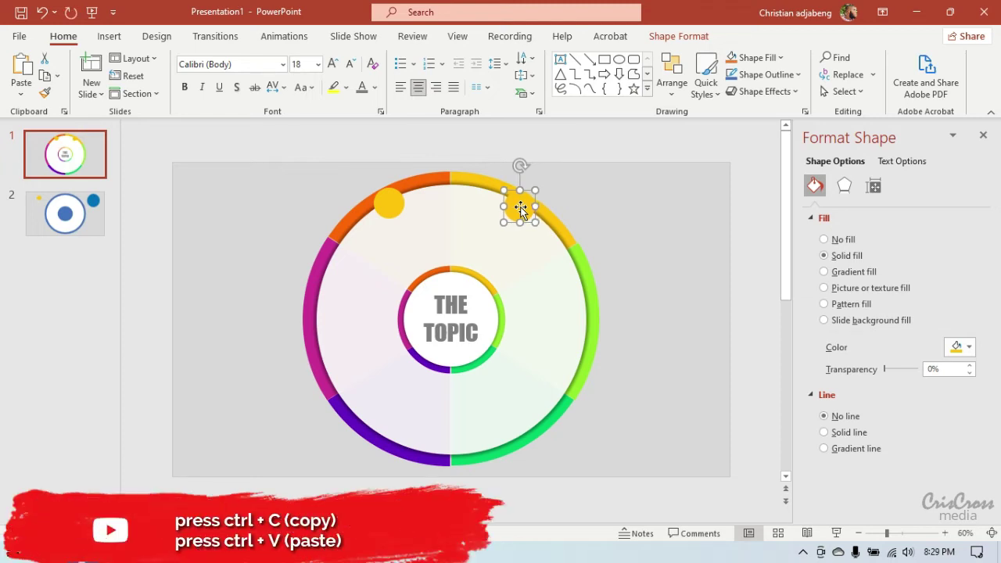
key(ctrl+c)
key(ctrl+v)
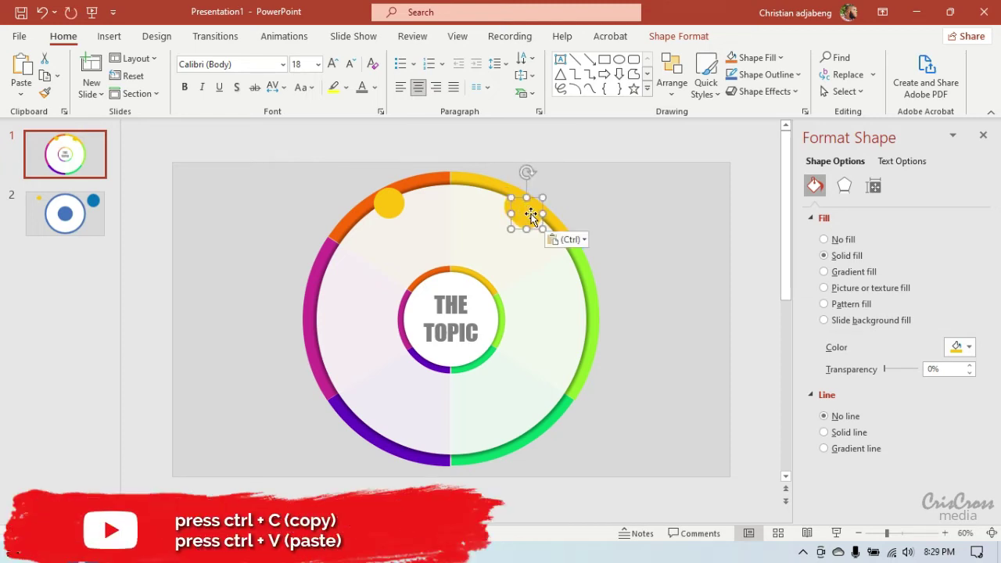
drag(526, 211, 589, 316)
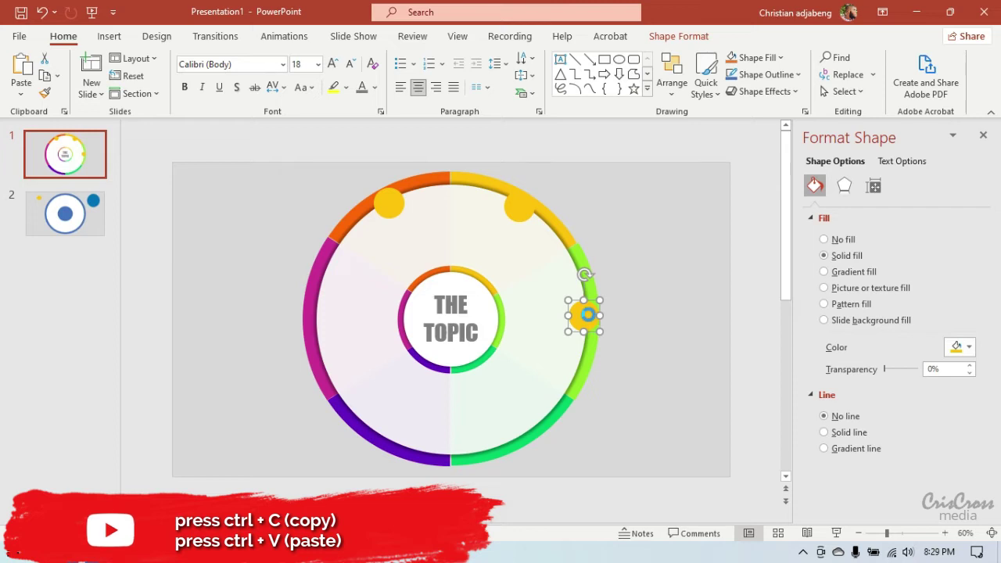
Step: Place three more yellow circle copies on the bottom-right, bottom-left and left segments
key(ctrl+v)
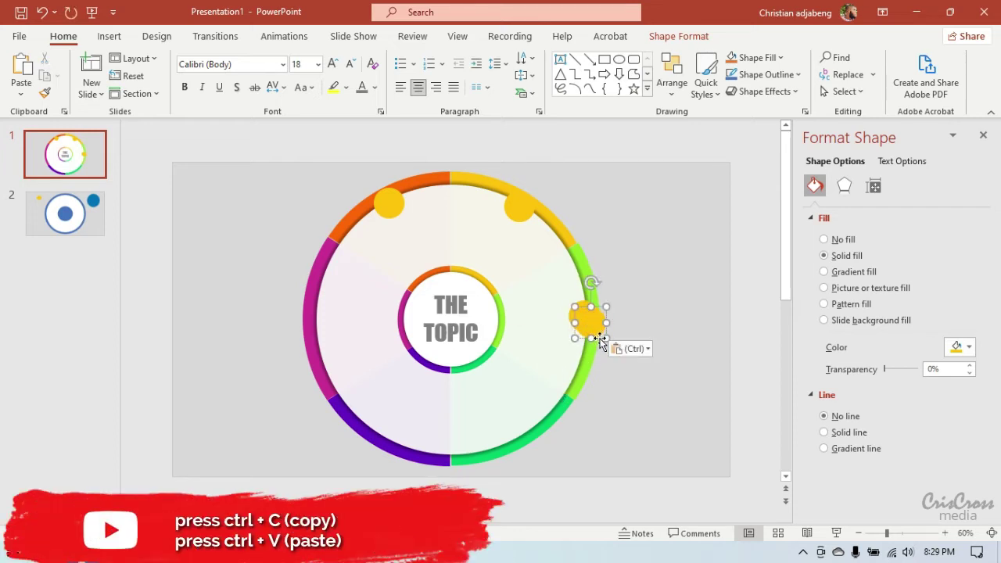
drag(592, 327, 521, 437)
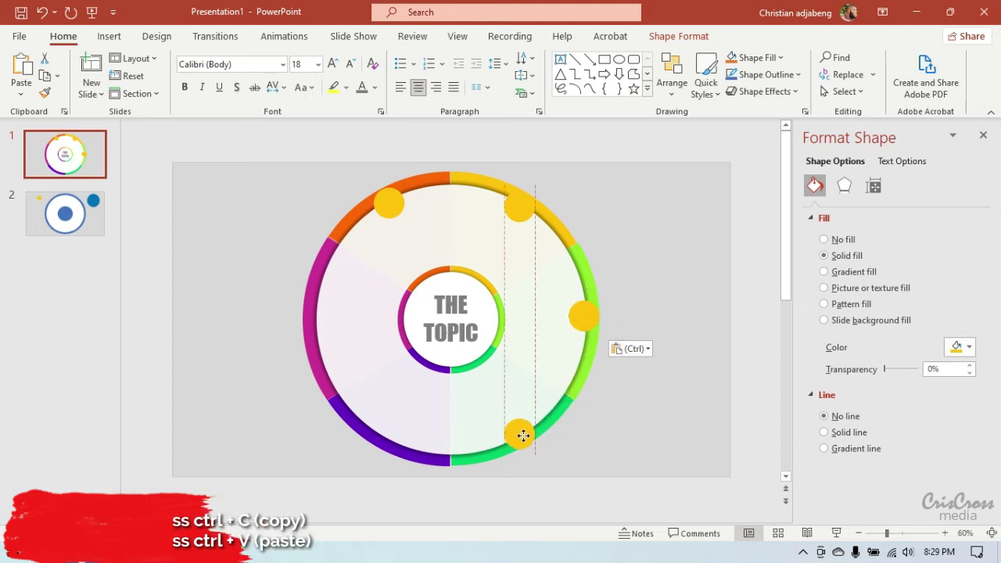
drag(520, 436, 521, 436)
key(ctrl+v)
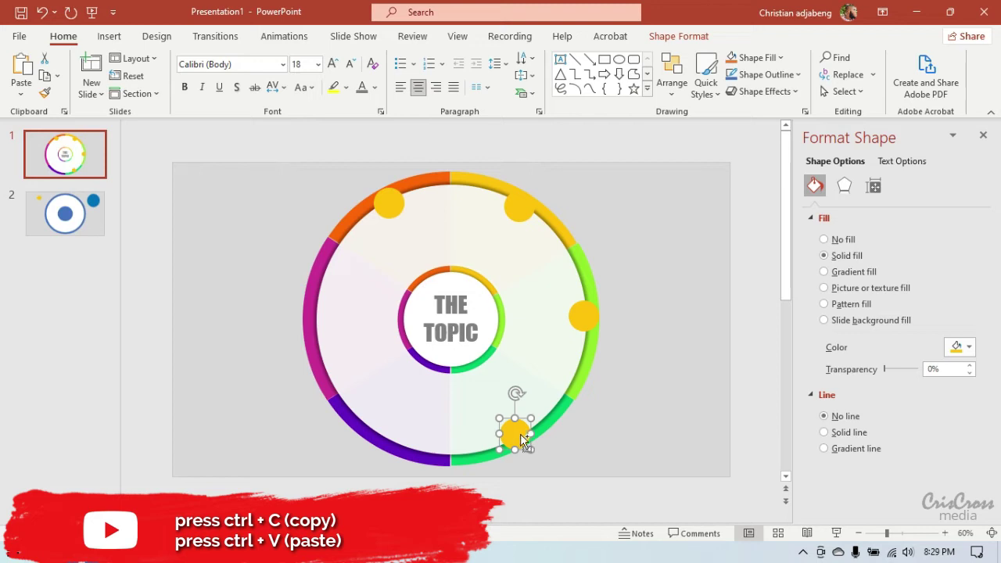
key(ctrl+v)
drag(522, 443, 384, 435)
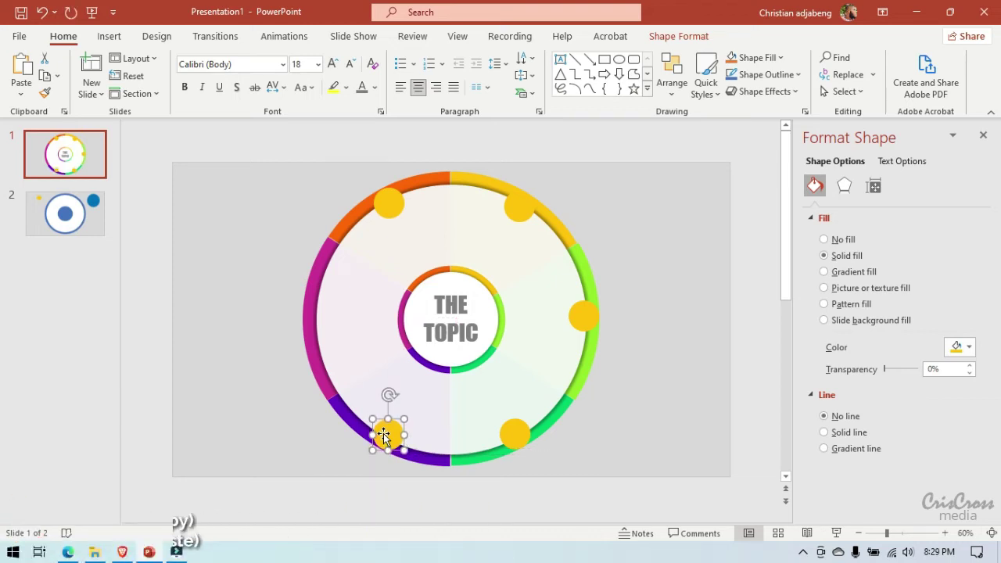
key(ctrl+c)
key(ctrl+v)
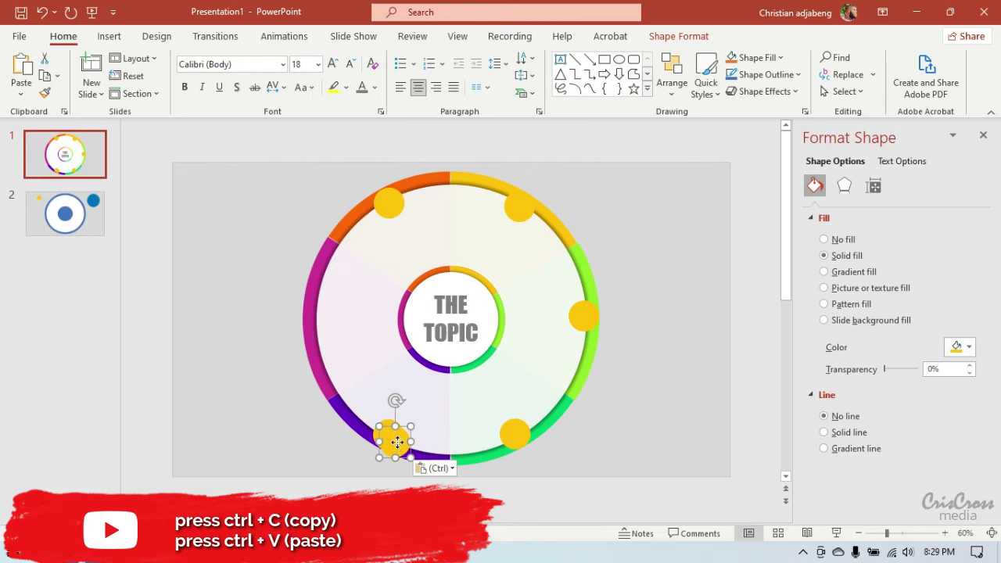
drag(397, 442, 322, 316)
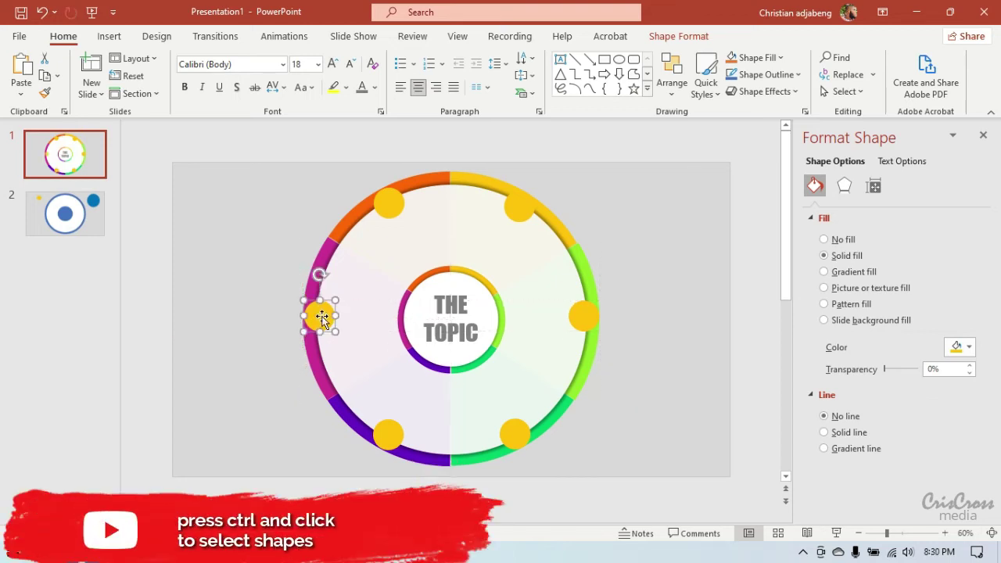
Step: Fragment the large inner circle together with all six yellow circles using Merge Shapes
click(500, 273)
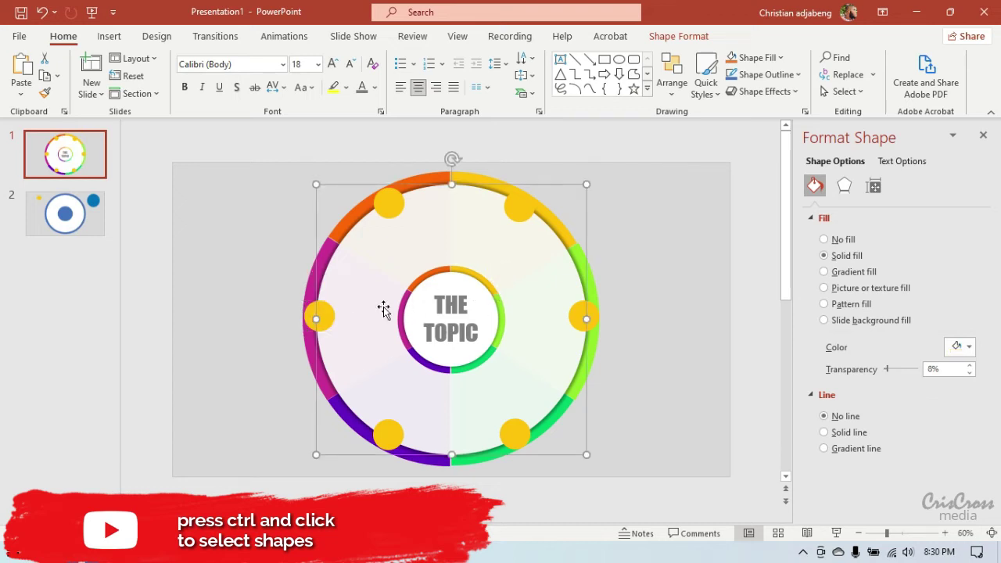
click(330, 318)
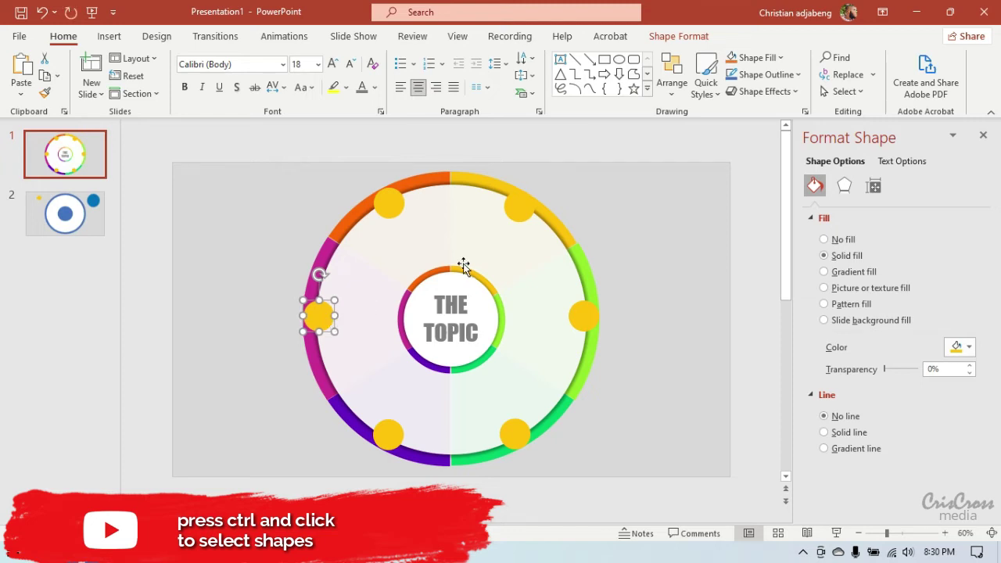
click(502, 254)
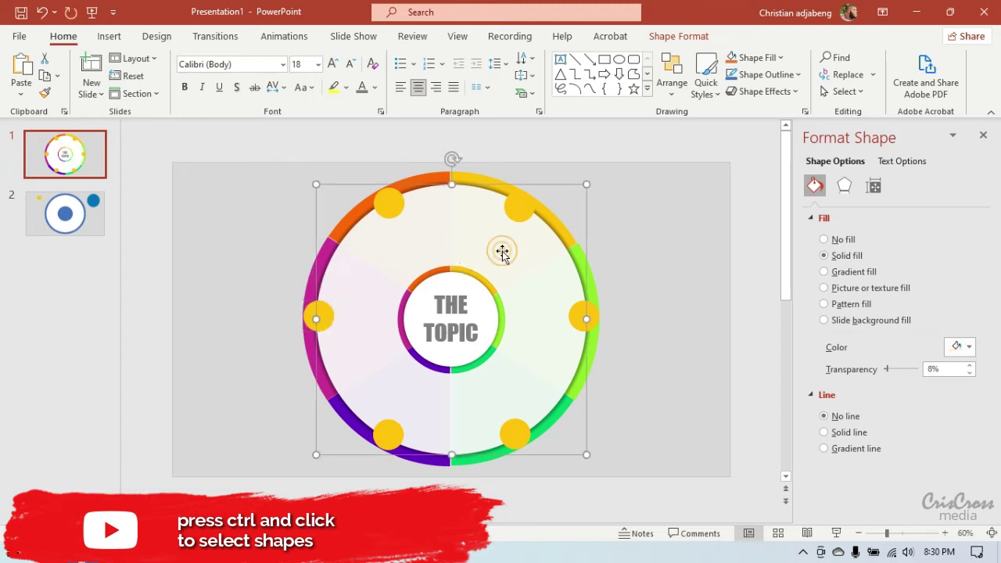
ctrl+click(522, 214)
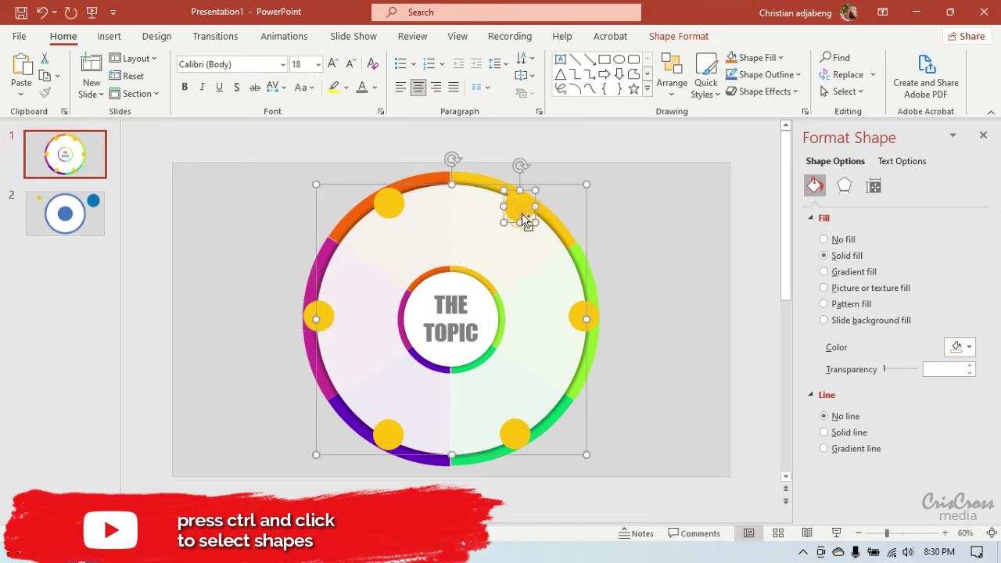
ctrl+click(388, 204)
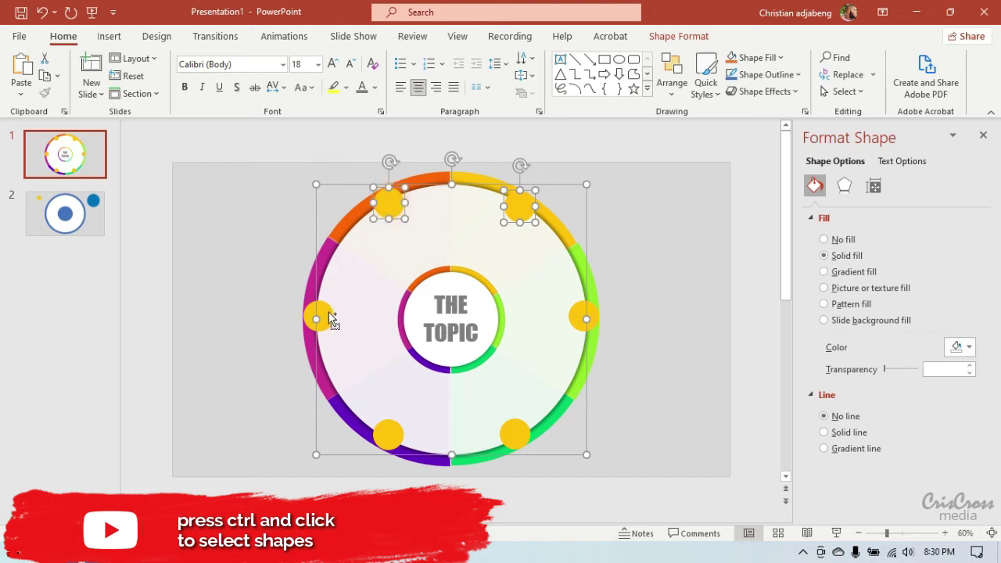
ctrl+click(322, 316)
ctrl+click(388, 433)
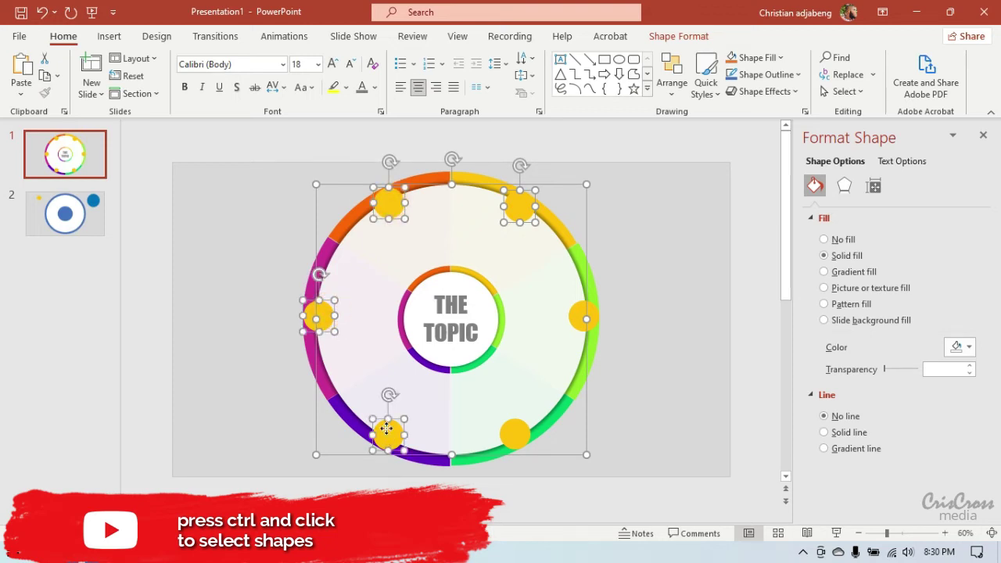
ctrl+click(509, 436)
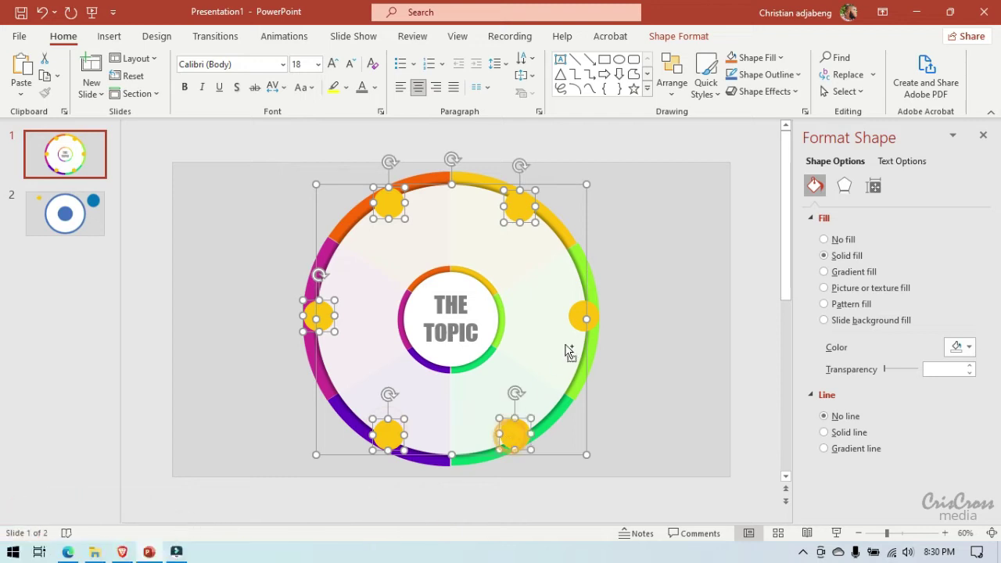
ctrl+click(580, 316)
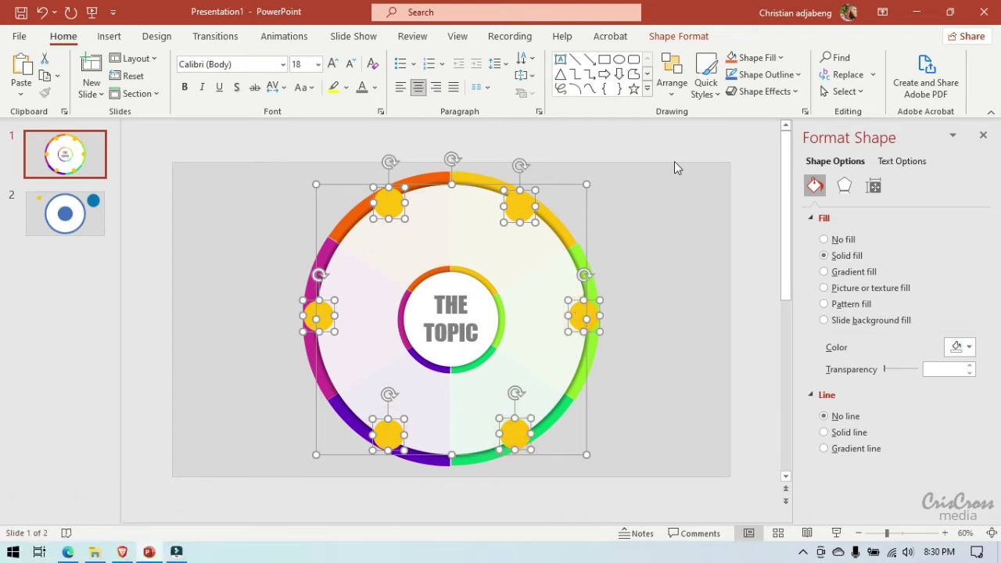
click(680, 36)
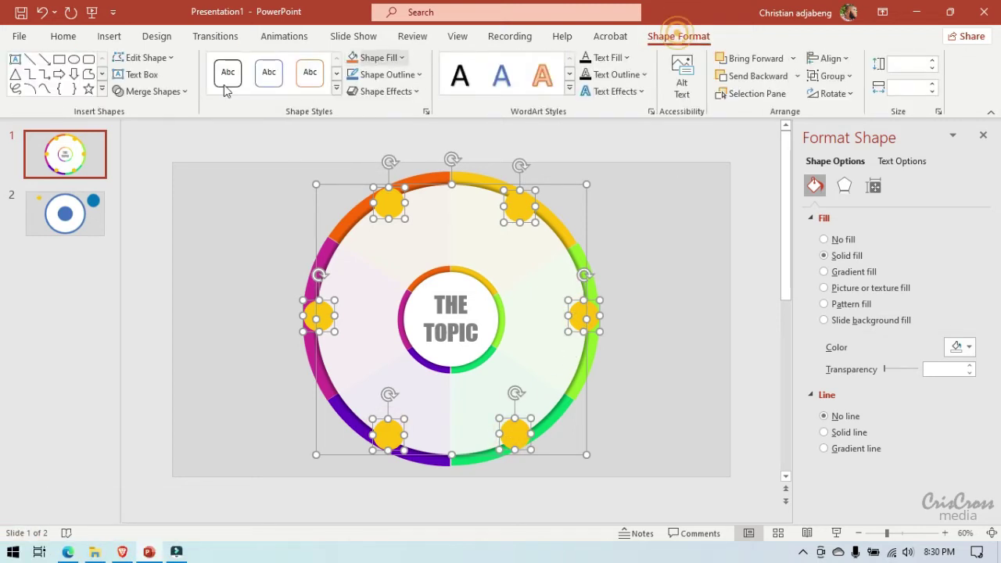
click(186, 91)
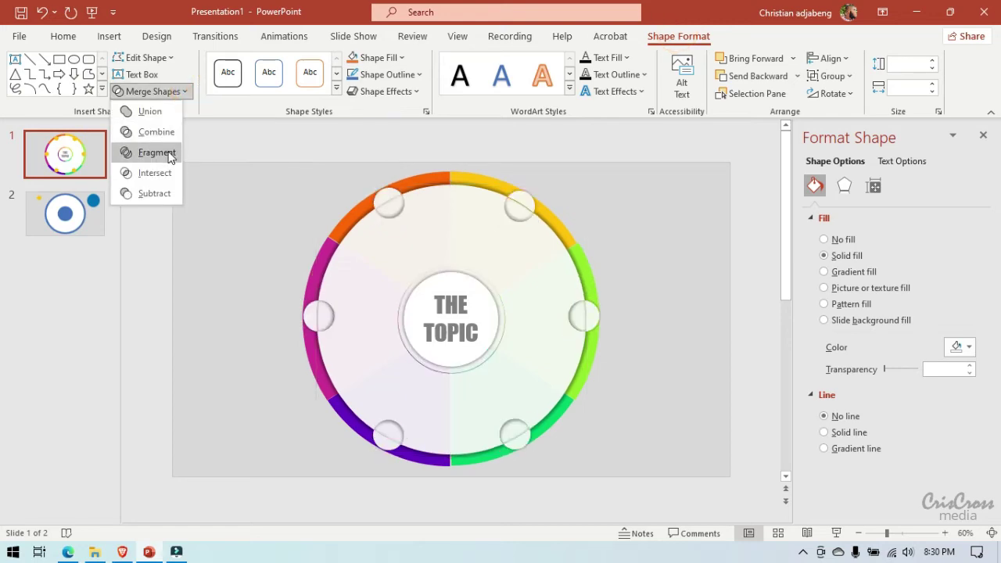
click(171, 153)
Step: Delete the six white fragments and the white ring around THE TOPIC
click(643, 197)
click(525, 205)
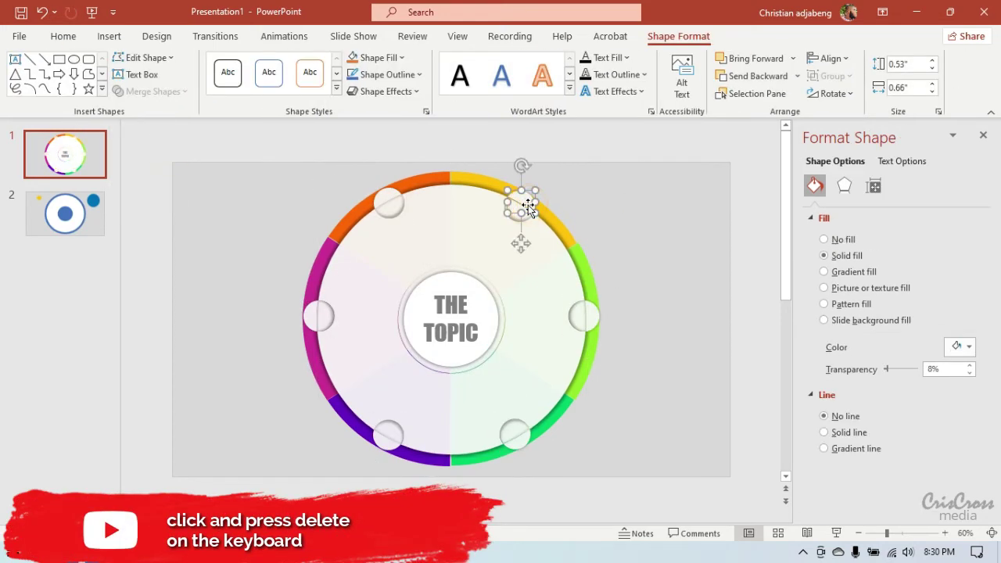
key(Delete)
click(389, 202)
key(Delete)
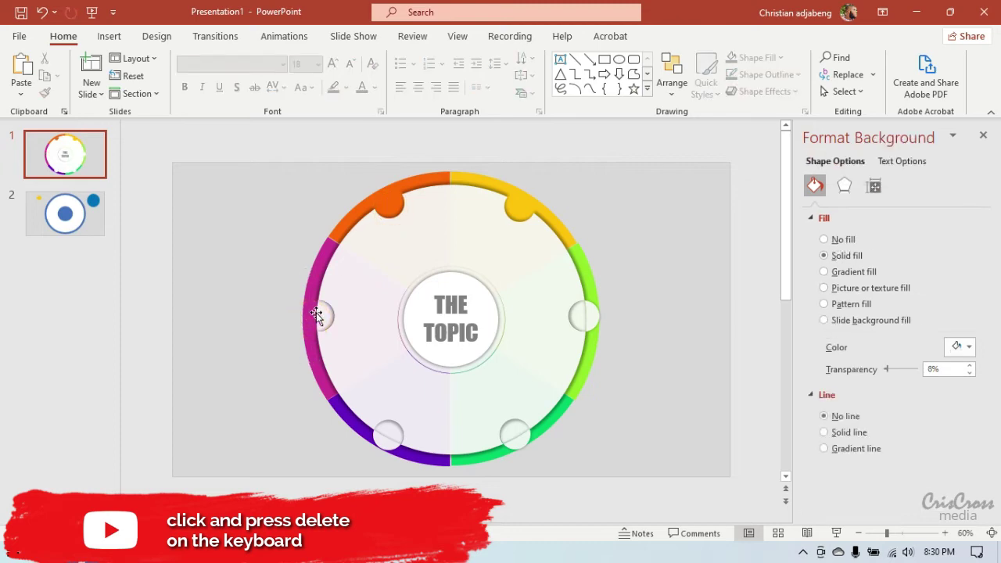
click(316, 314)
key(Delete)
click(386, 431)
key(Delete)
click(518, 438)
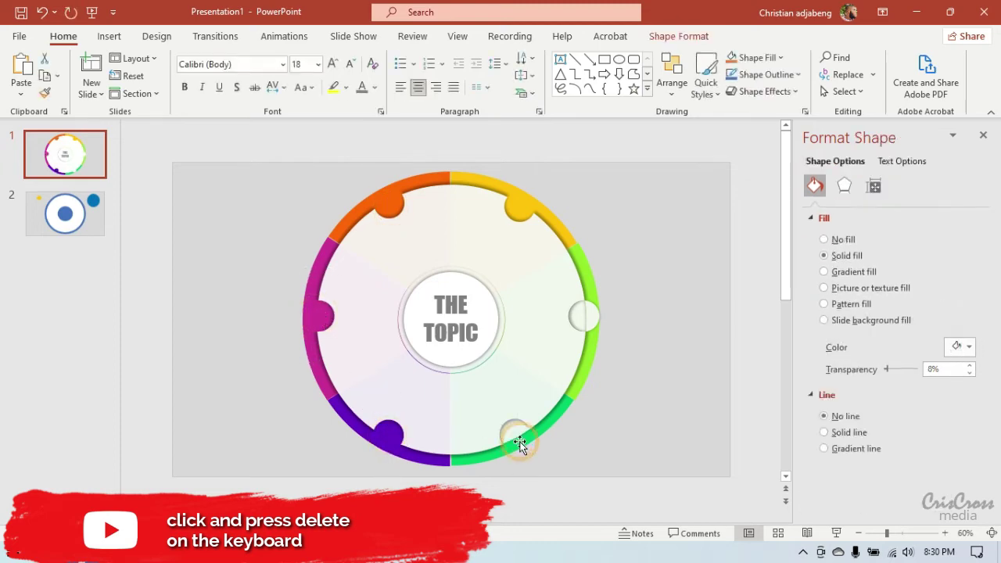
key(Delete)
click(581, 316)
key(Delete)
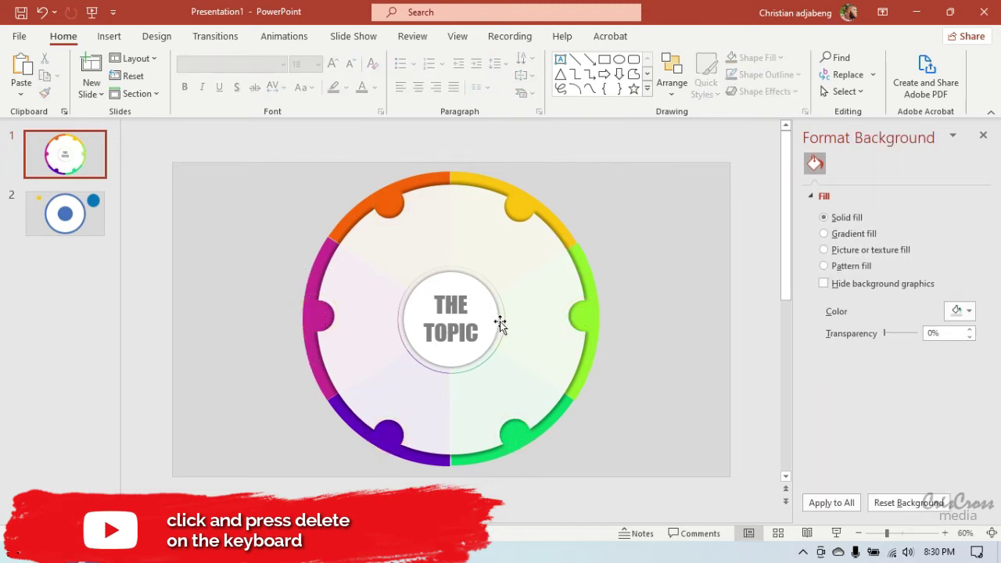
click(501, 323)
key(Delete)
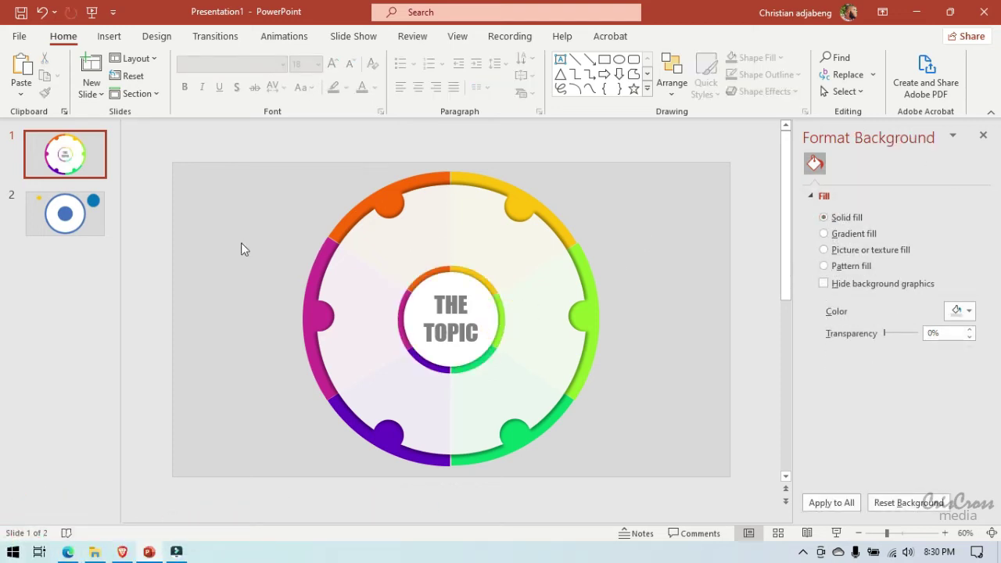
Step: Delete slide 2 and set the view zoom to 70%
click(99, 217)
right_click(99, 217)
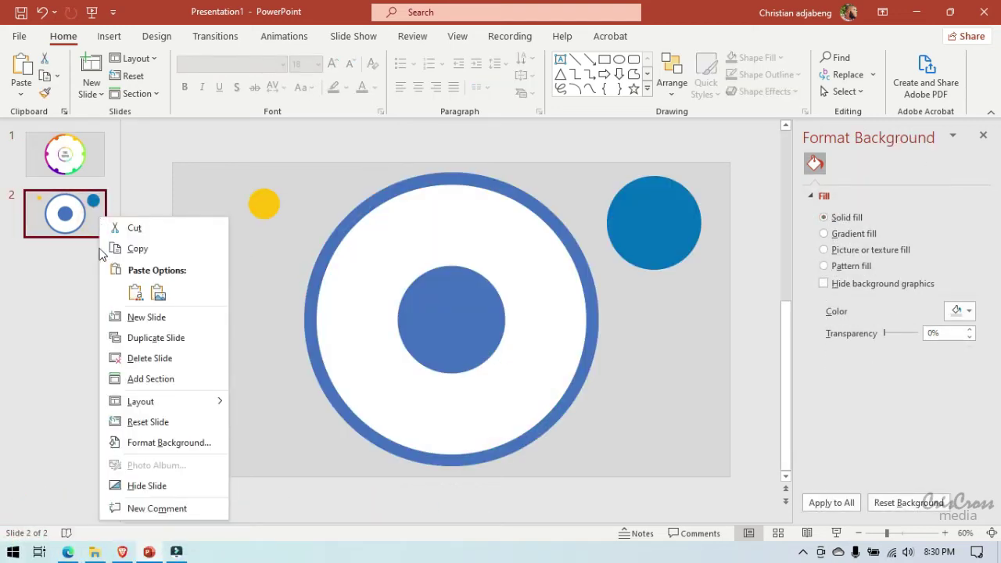
click(128, 363)
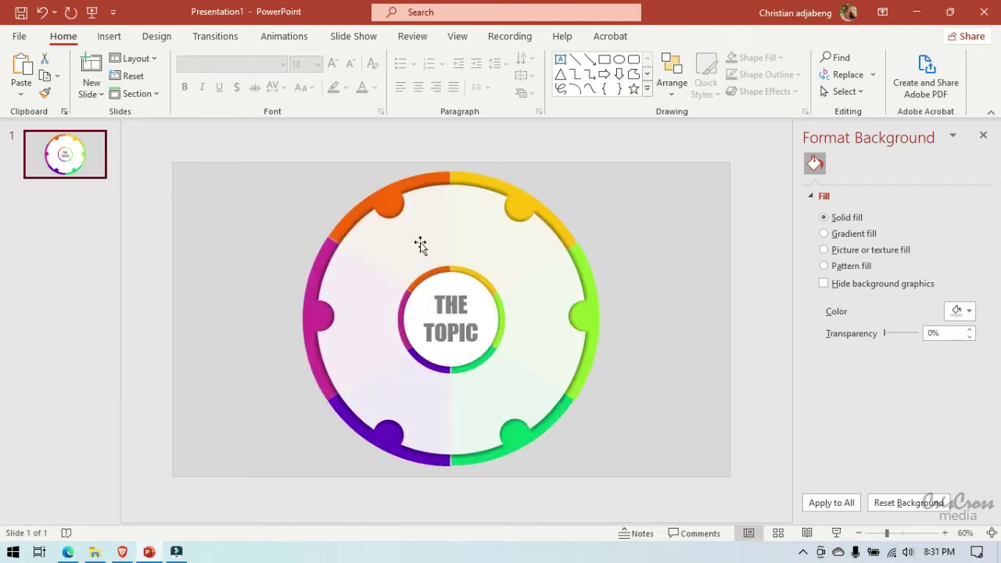
click(945, 533)
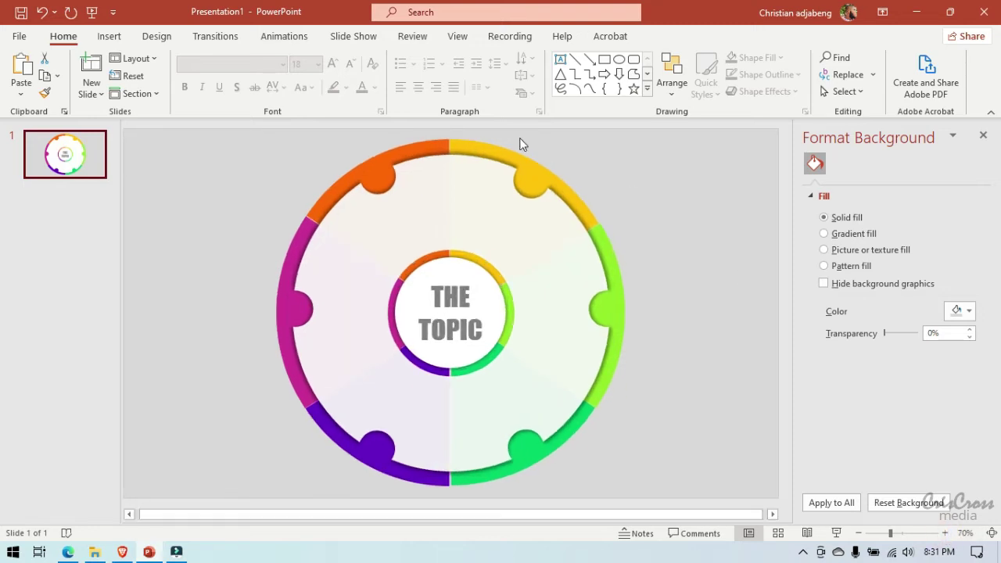
Step: Insert five icons from the icon library, including an atom, brain, cake and butterfly
click(109, 37)
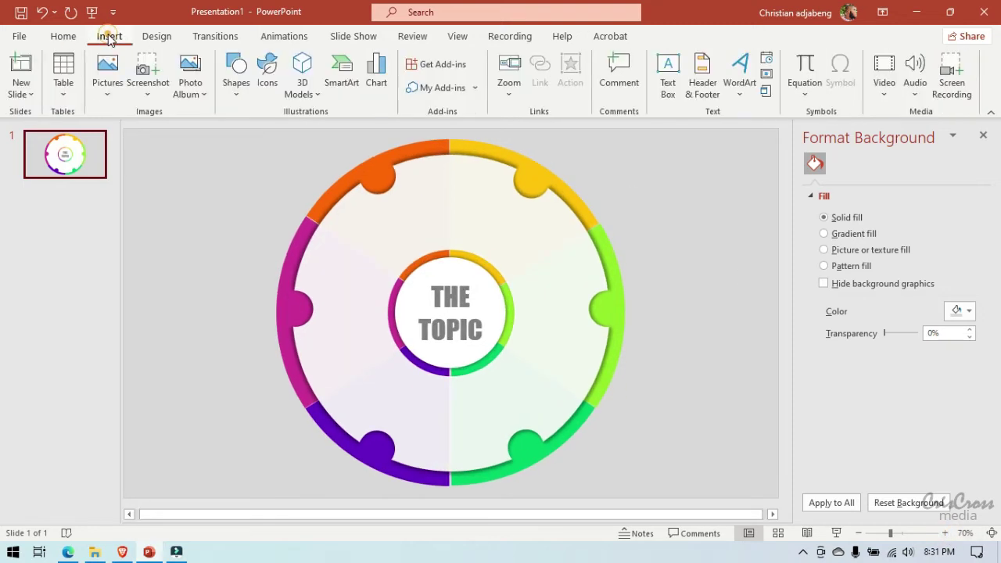
click(236, 72)
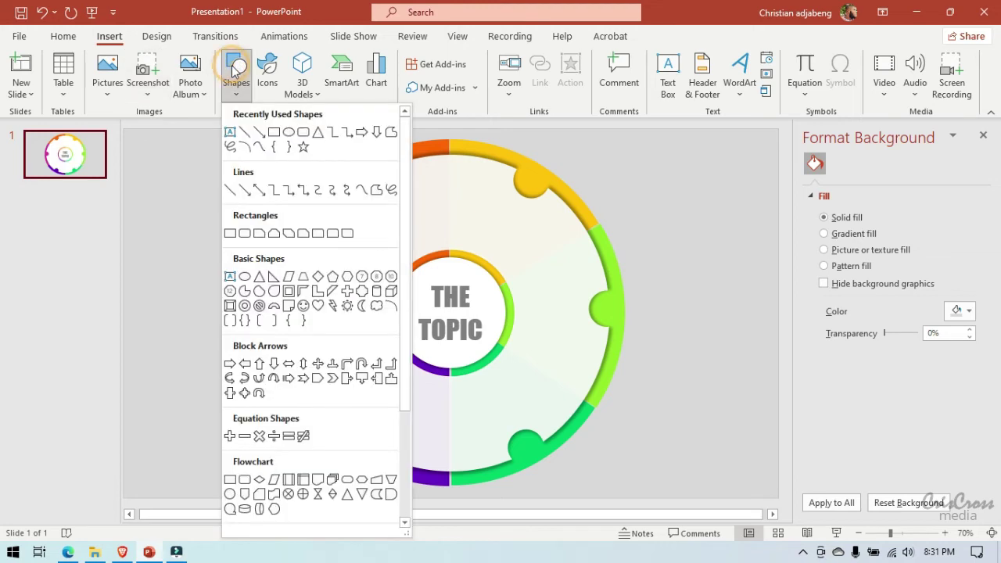
click(271, 75)
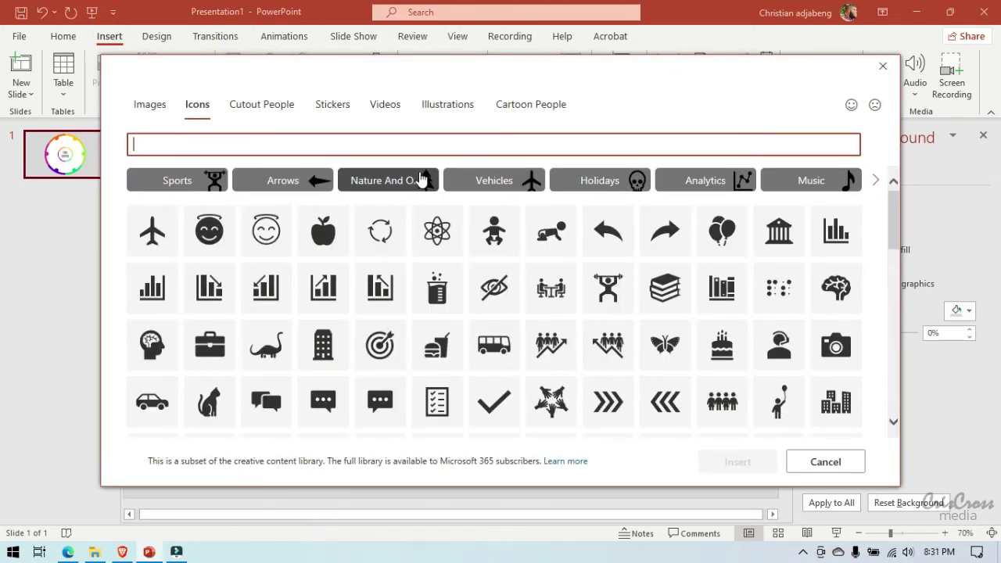
click(437, 230)
click(437, 287)
click(836, 288)
click(721, 344)
click(655, 353)
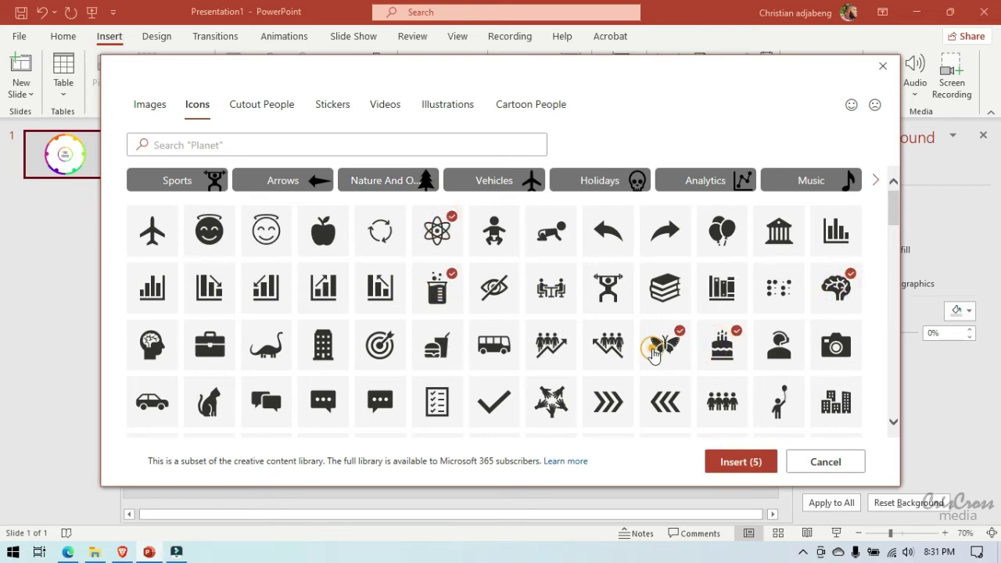
click(736, 462)
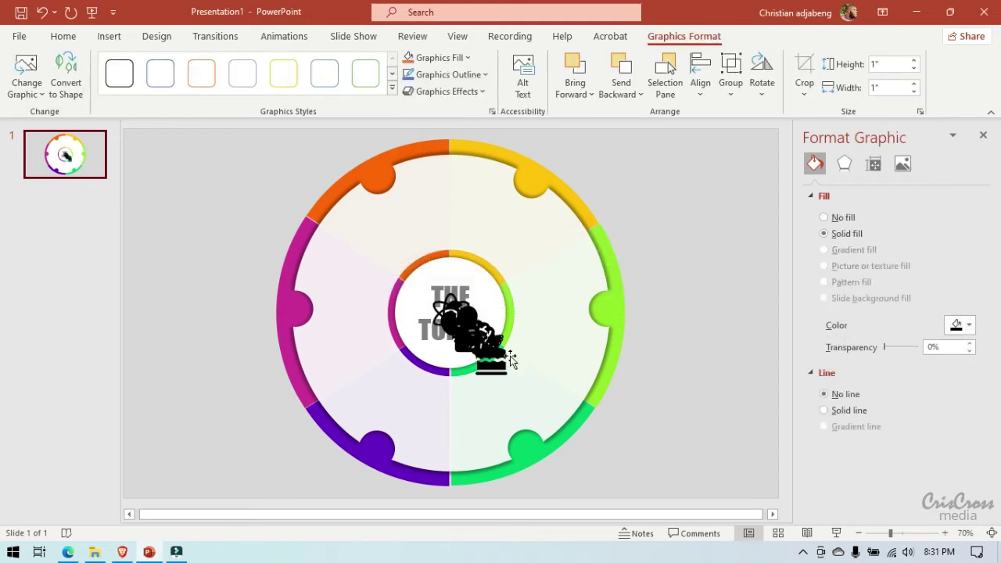
Step: Move the icon stack to the upper left and resize it to 0.88 inches
drag(497, 356, 255, 282)
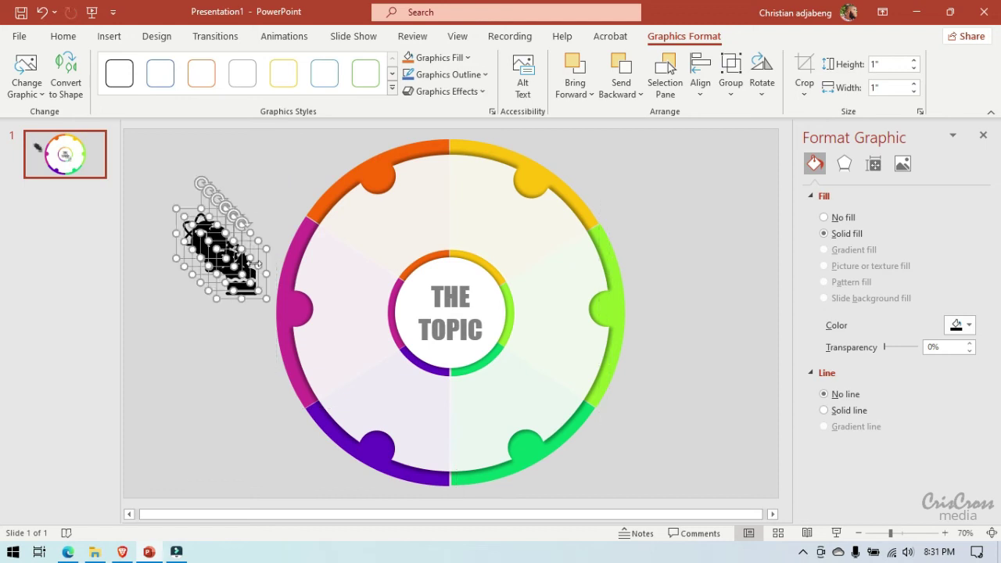
drag(264, 247, 257, 260)
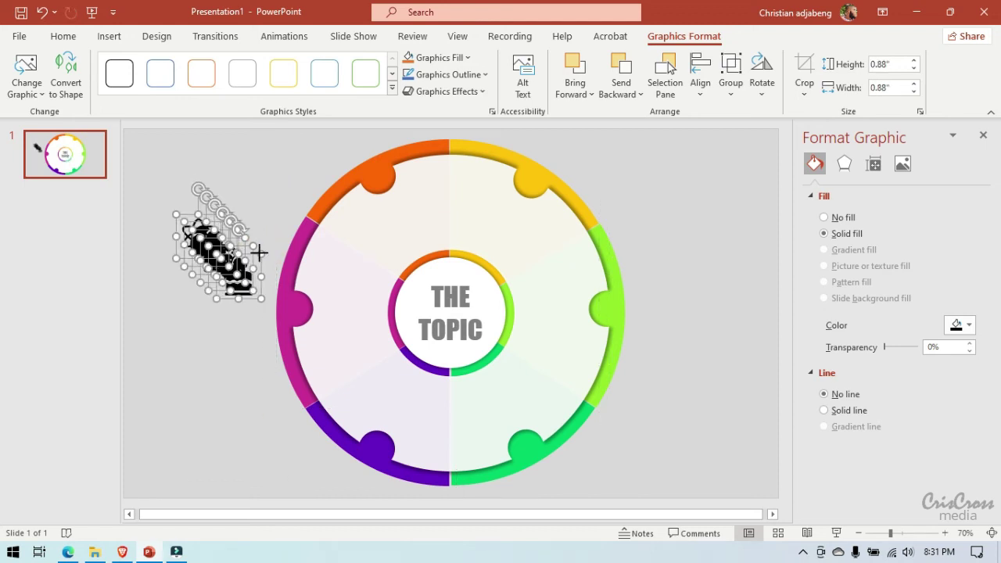
click(259, 253)
Step: Fill the icons white and move the cake icon onto the top orange knob
click(958, 325)
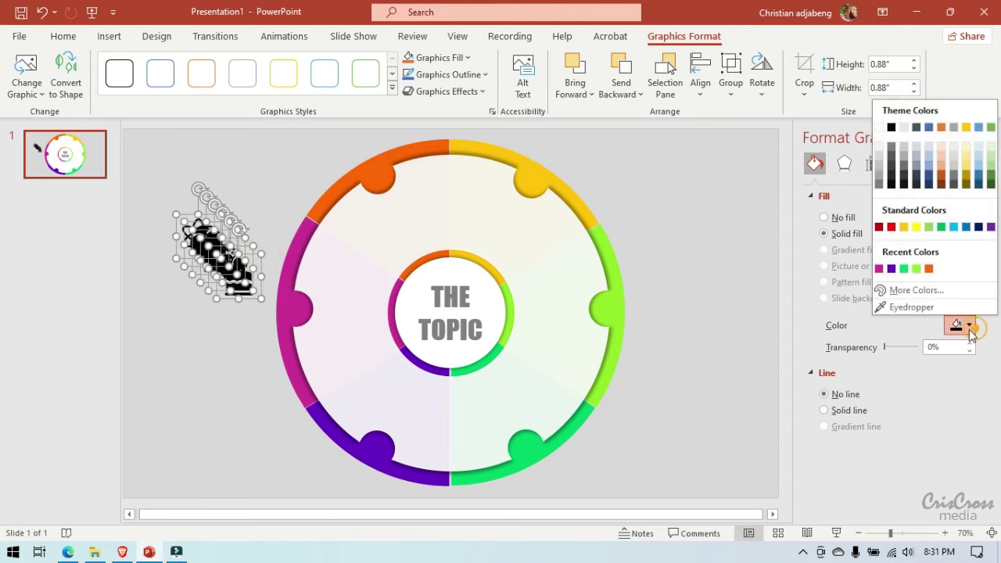
click(879, 129)
click(718, 158)
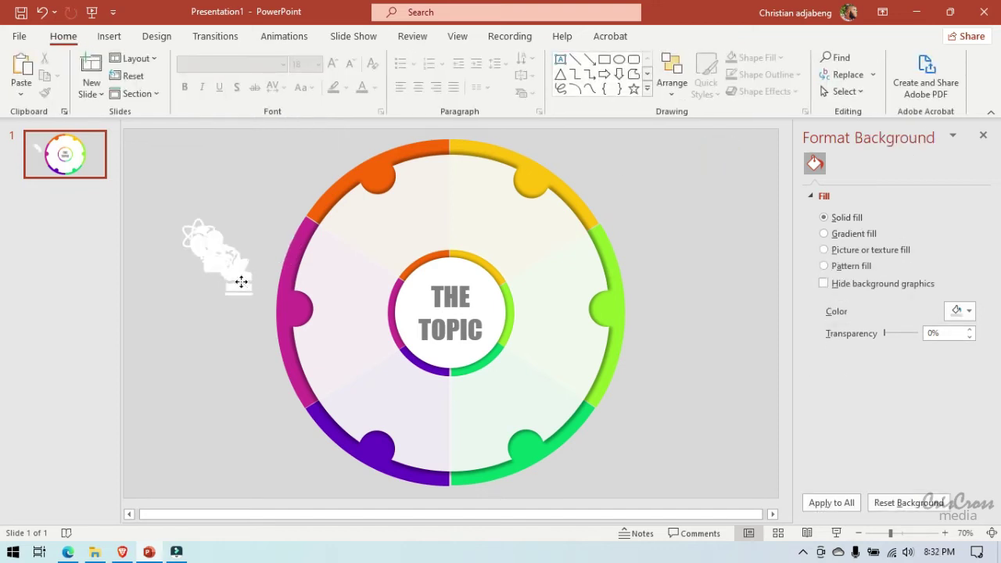
drag(252, 278, 388, 162)
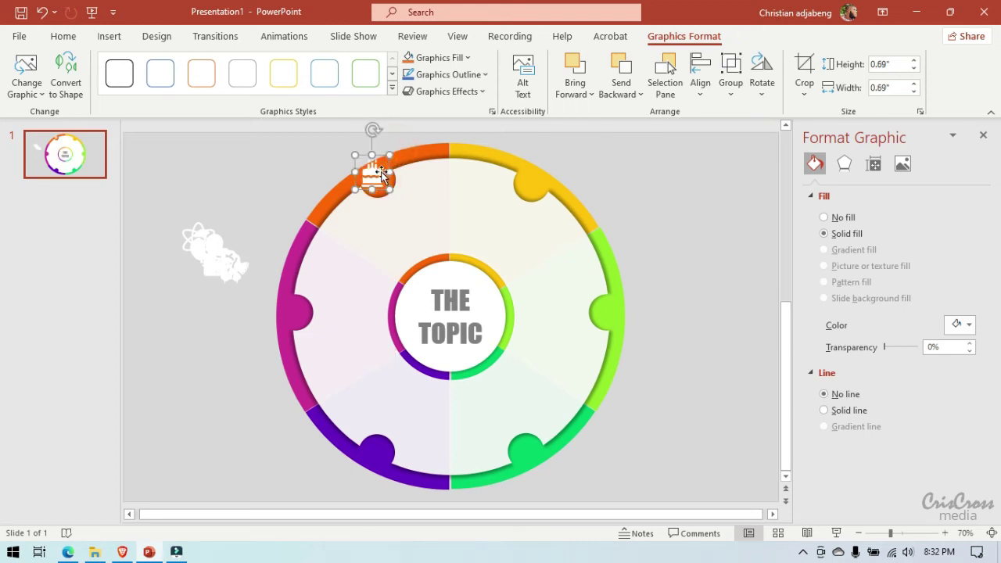
Step: Centre the cake on the orange knob and place butterfly and brain icons on the yellow and green knobs
drag(375, 173, 378, 179)
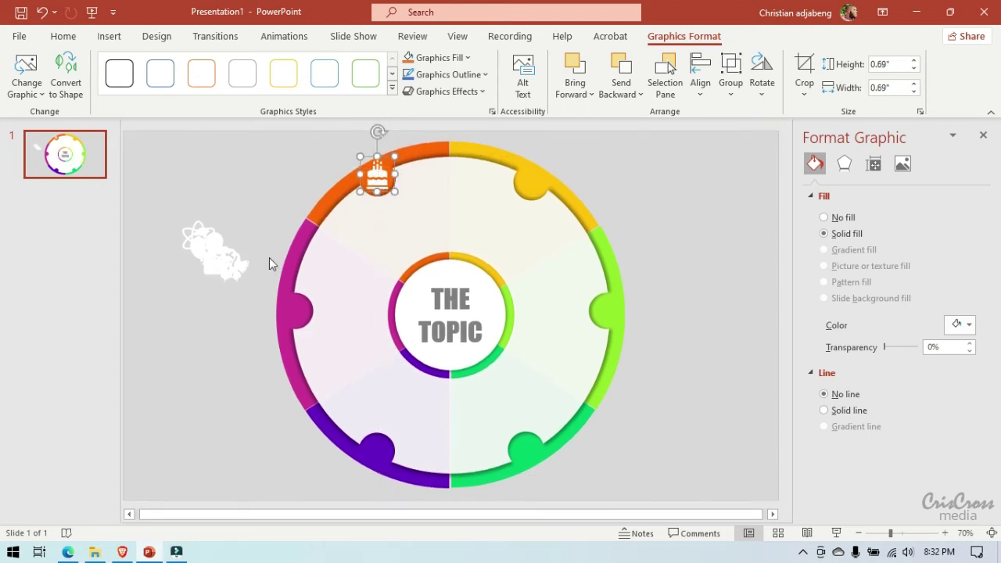
drag(243, 264, 532, 182)
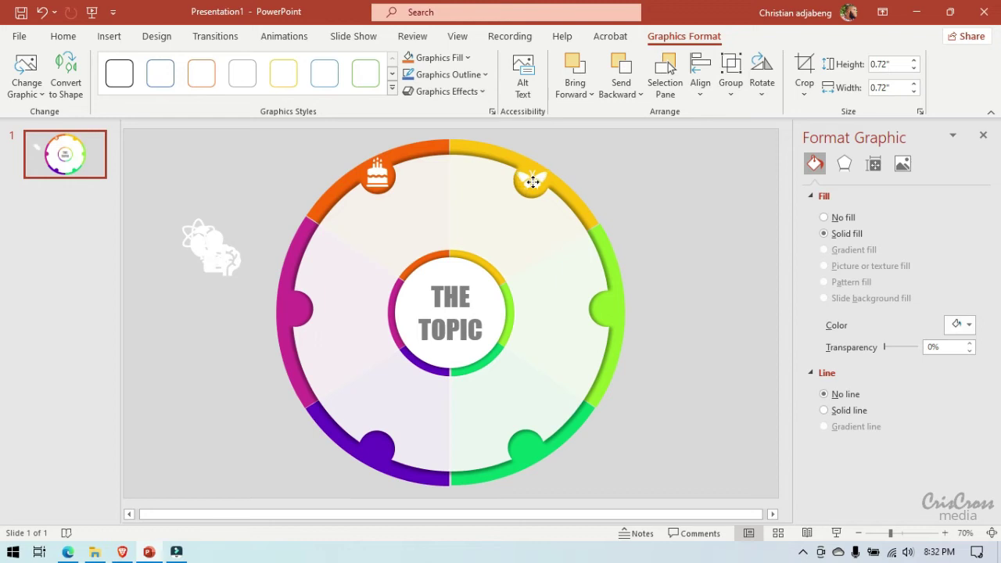
key(ctrl+z)
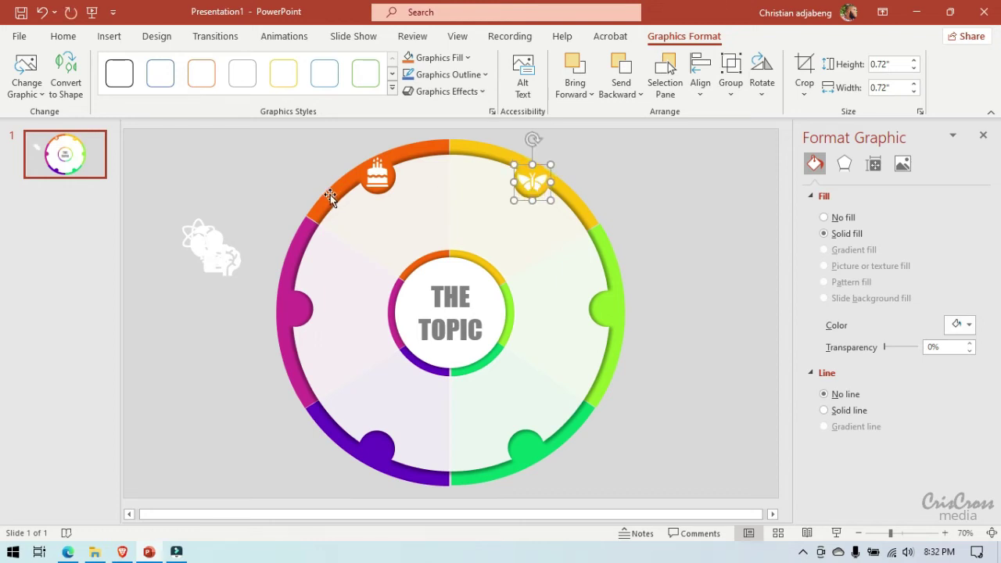
mouse_move(226, 262)
mouse_down()
mouse_move(438, 261)
mouse_move(611, 311)
mouse_move(622, 295)
mouse_move(614, 312)
mouse_up()
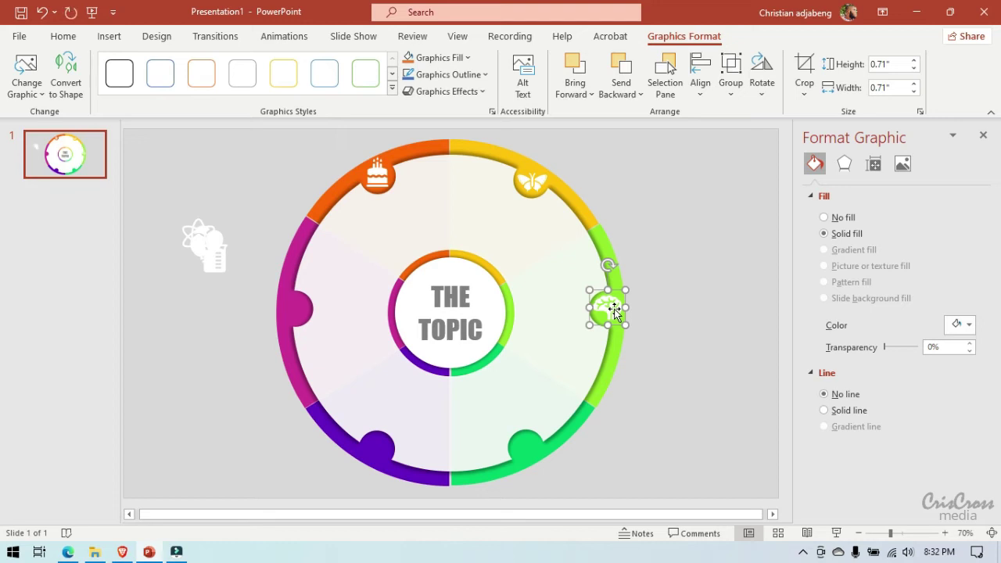
key(ctrl+Down)
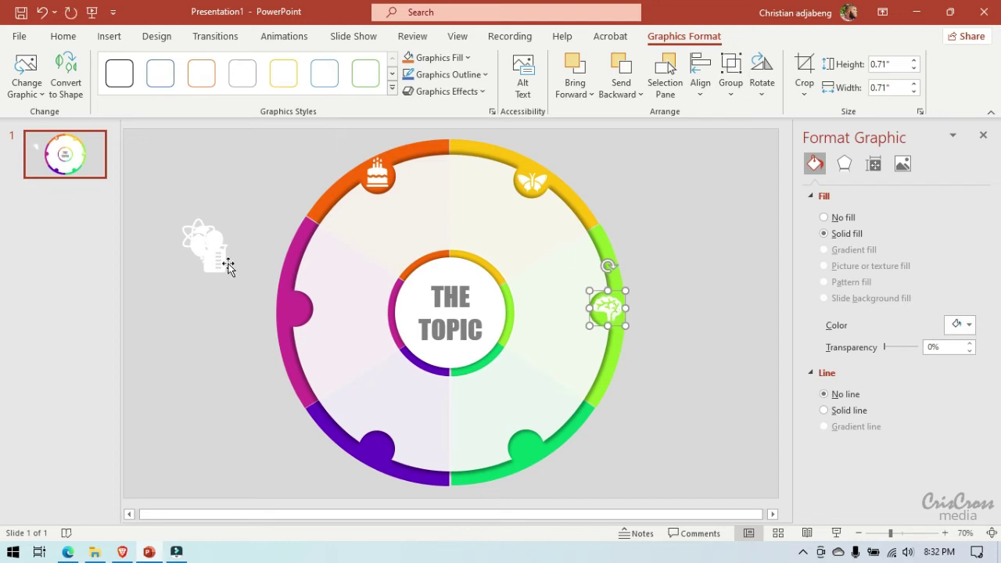
Step: Place the beaker (0.66"), balloons (0.59") and atom icons on the magenta, bottom-right and purple knobs
drag(228, 267, 302, 310)
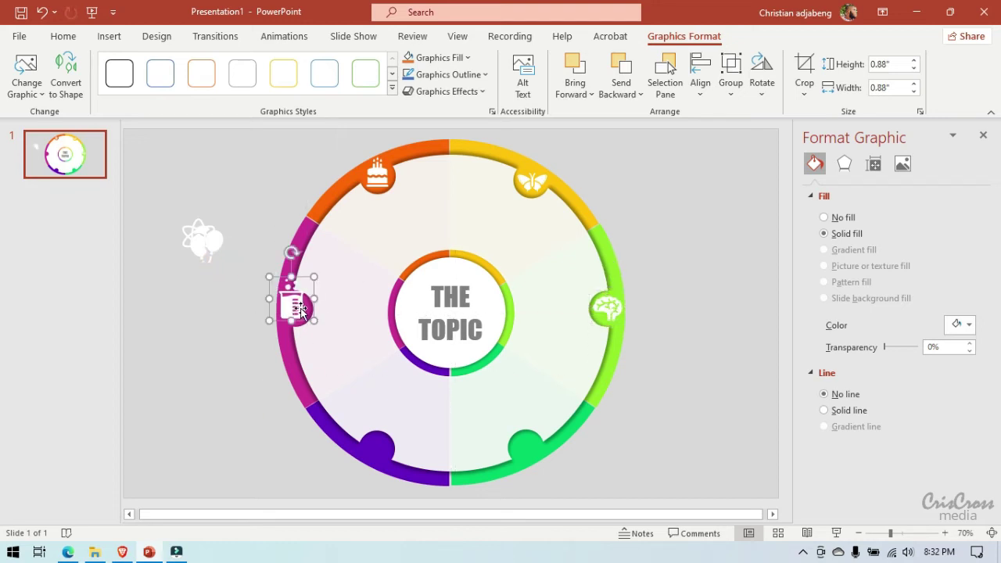
drag(314, 277, 291, 310)
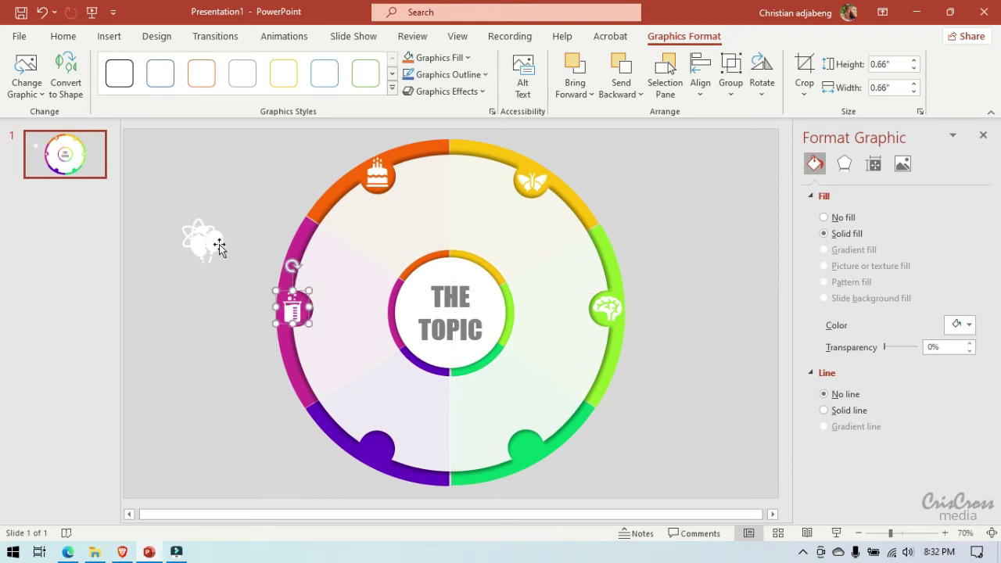
mouse_move(205, 241)
mouse_down()
mouse_move(272, 351)
mouse_move(530, 457)
mouse_up()
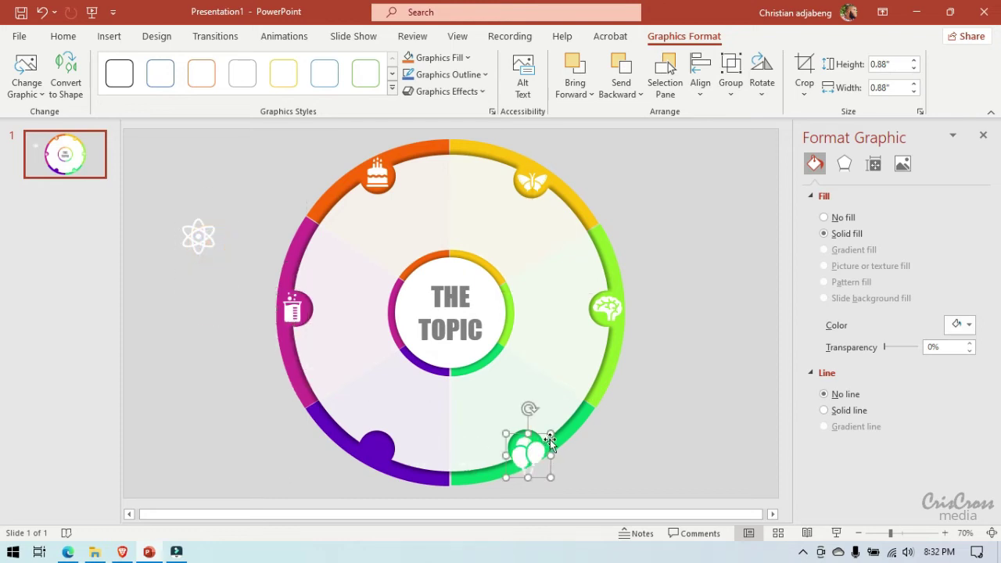
drag(549, 434, 524, 453)
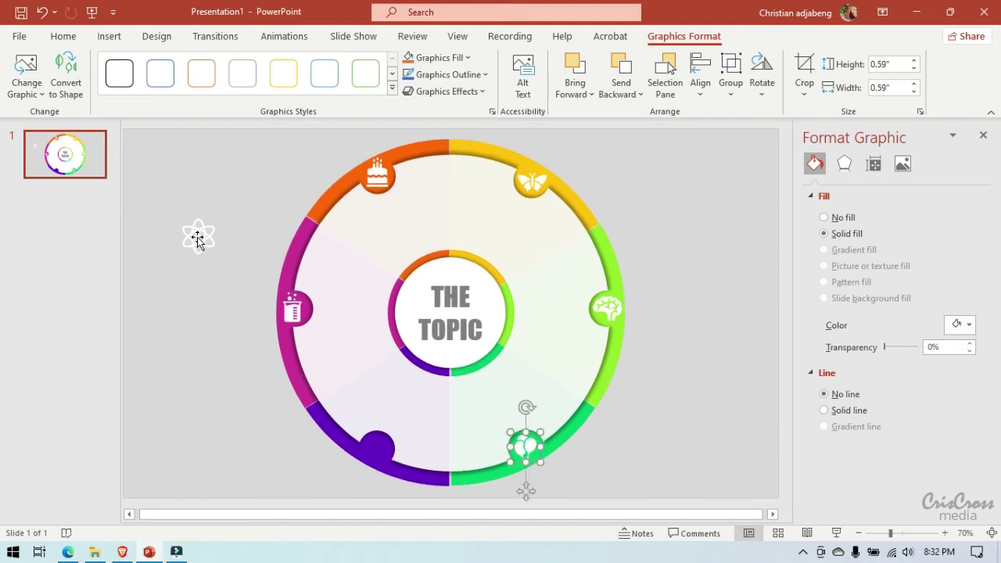
mouse_move(197, 237)
mouse_down()
mouse_move(280, 364)
mouse_move(374, 445)
mouse_move(384, 434)
mouse_move(375, 448)
mouse_up()
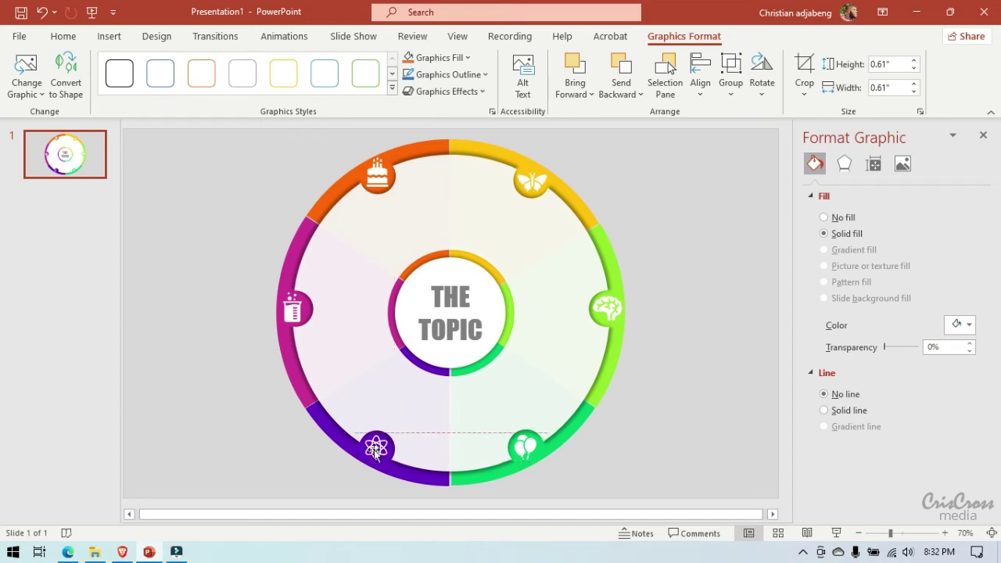
Step: Nudge the atom icon slightly right on its purple knob and start the Text Box tool
click(691, 332)
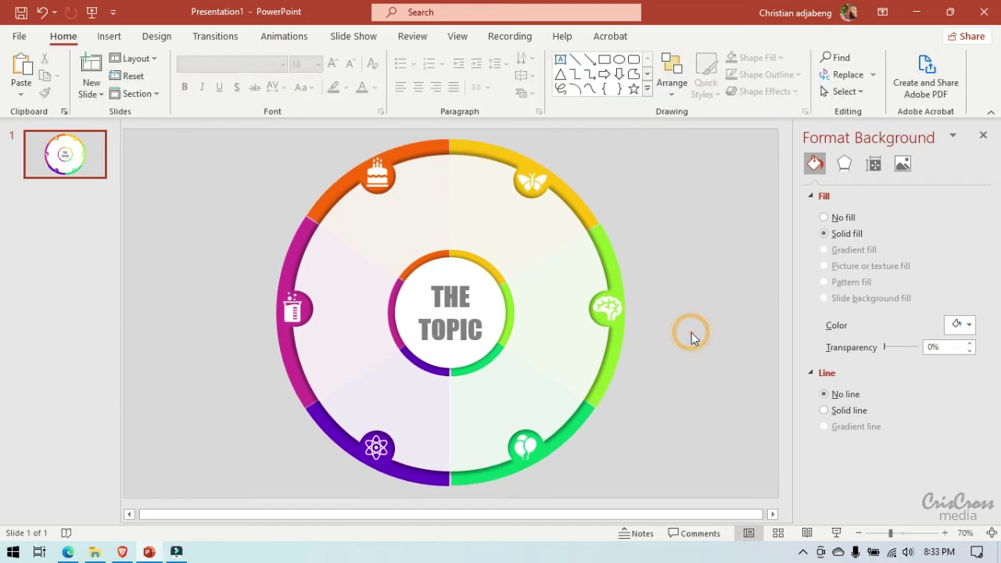
click(376, 447)
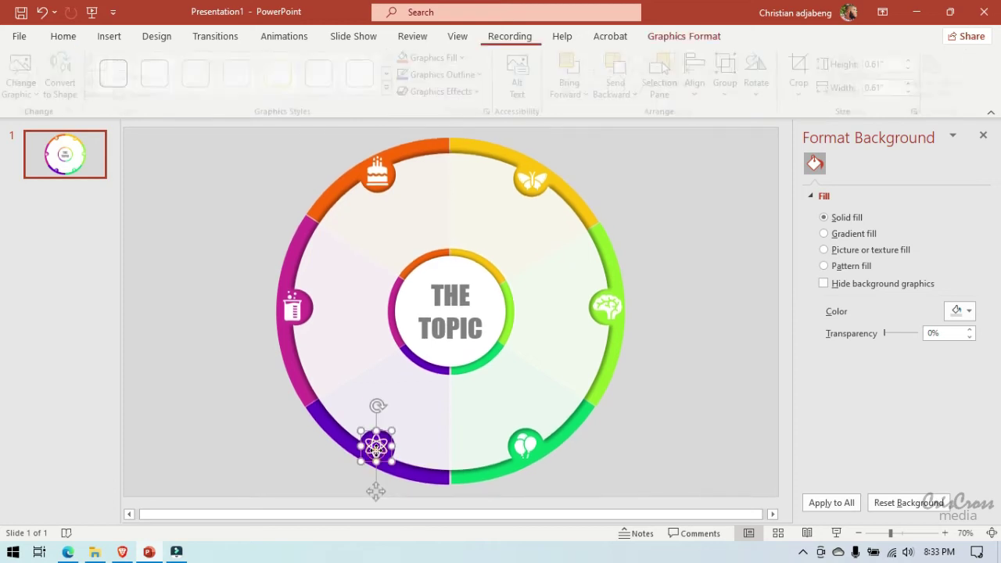
drag(376, 450, 377, 451)
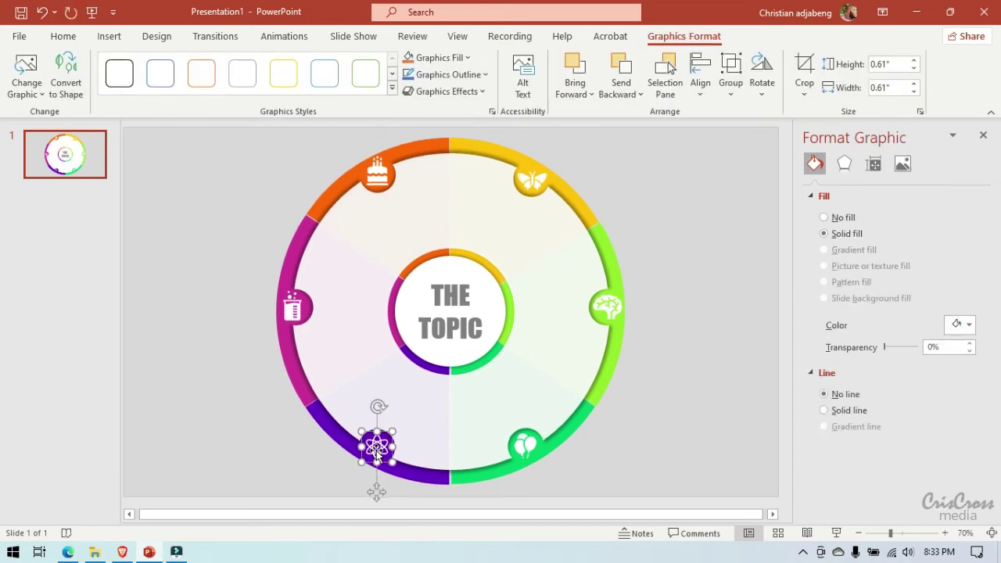
click(677, 356)
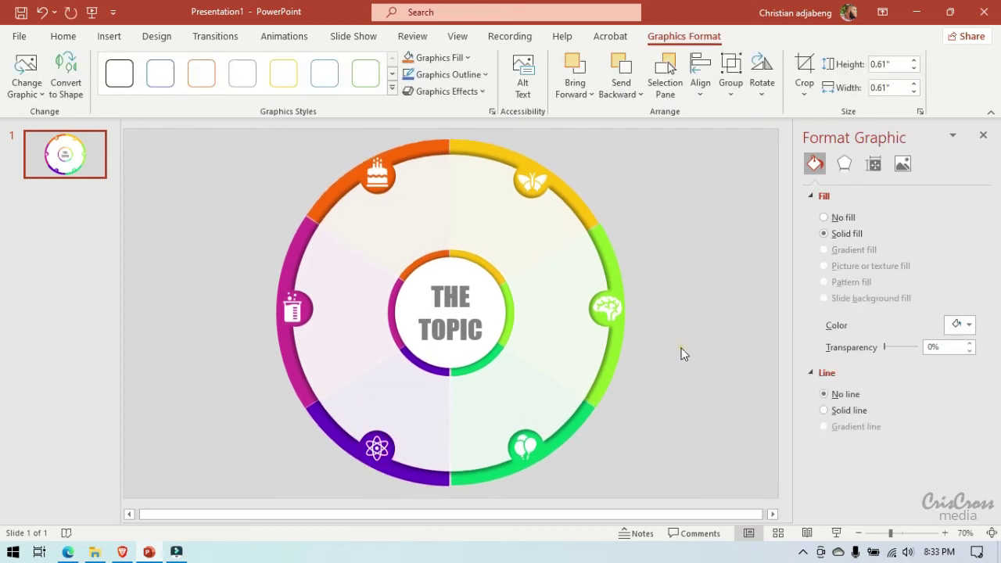
click(108, 37)
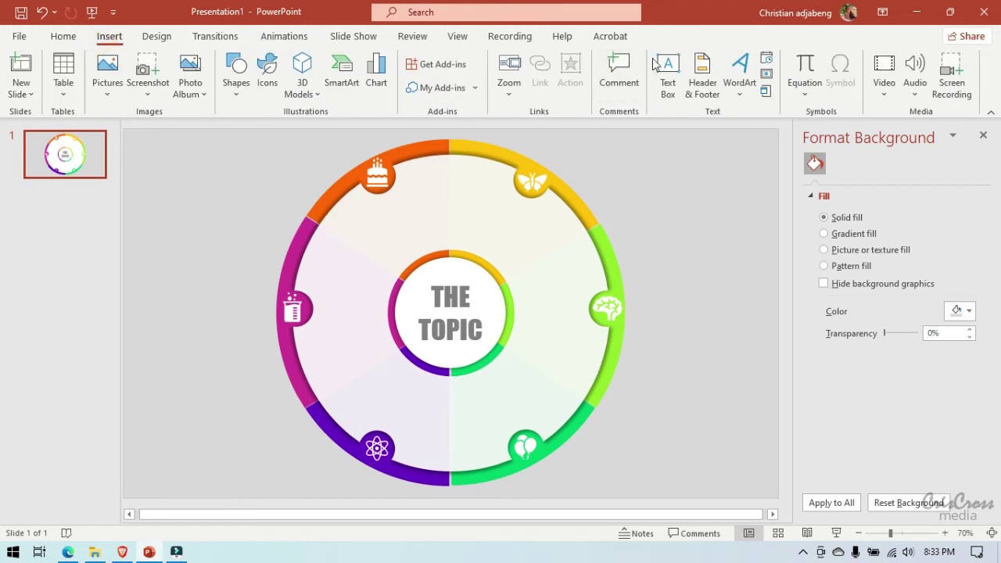
click(666, 66)
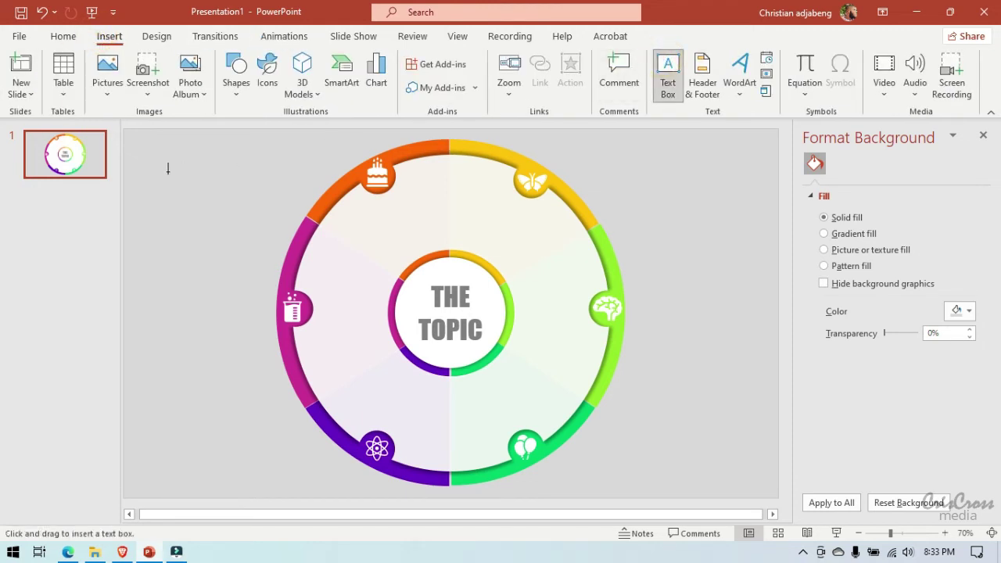
Step: Add a 01 text box in Impact size 24 at the top of the ring beside the cake
drag(162, 169, 201, 201)
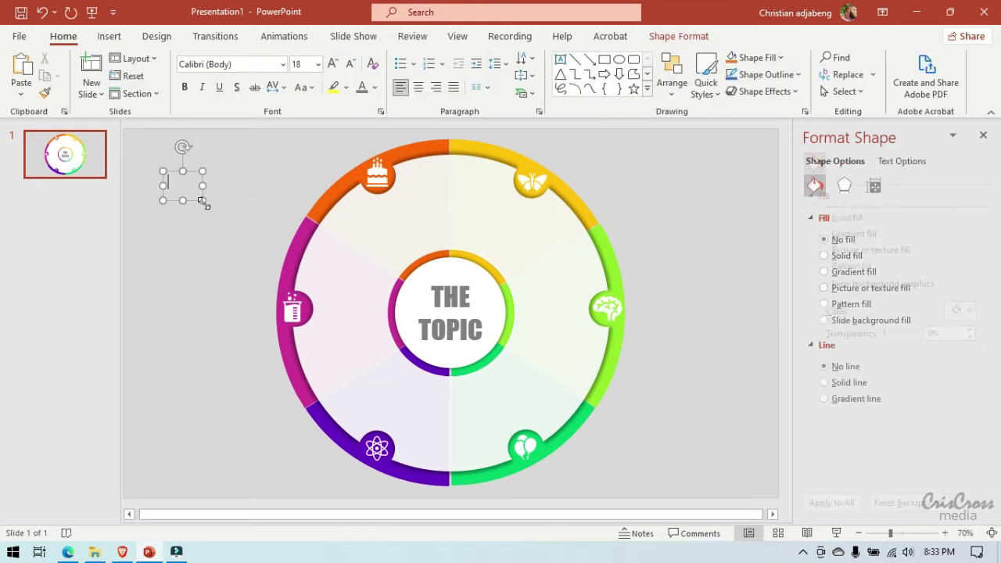
text(01)
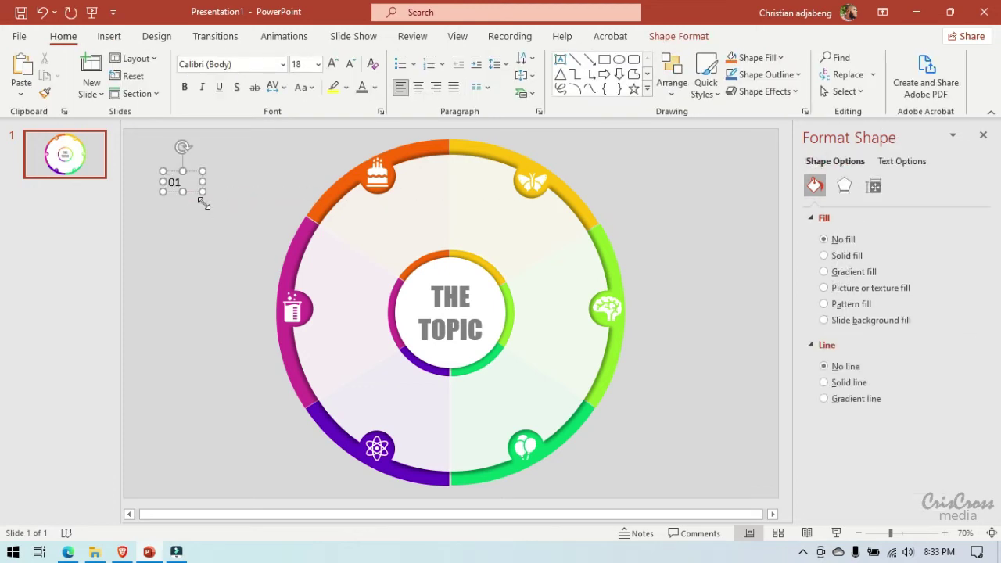
click(240, 66)
text(i)
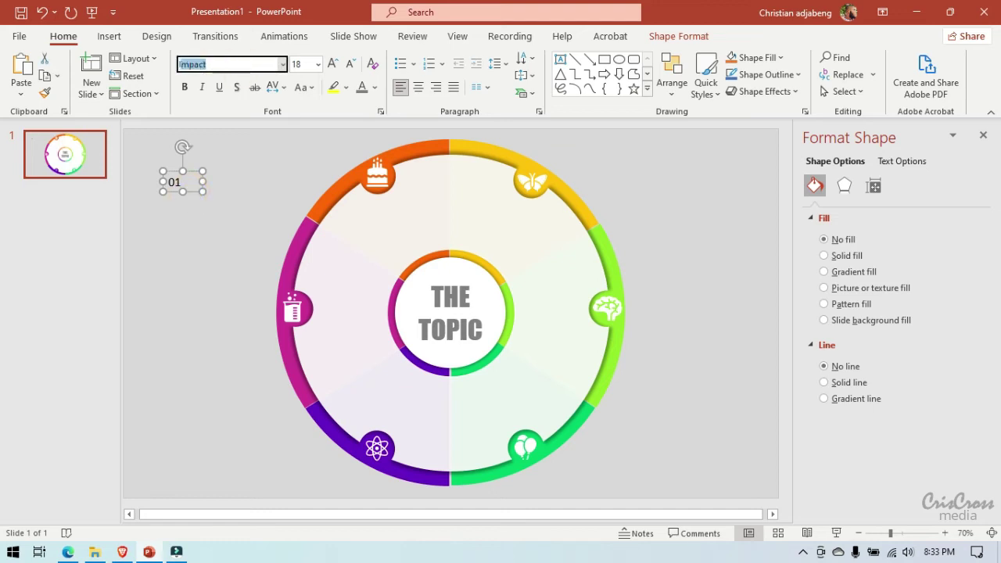
key(Return)
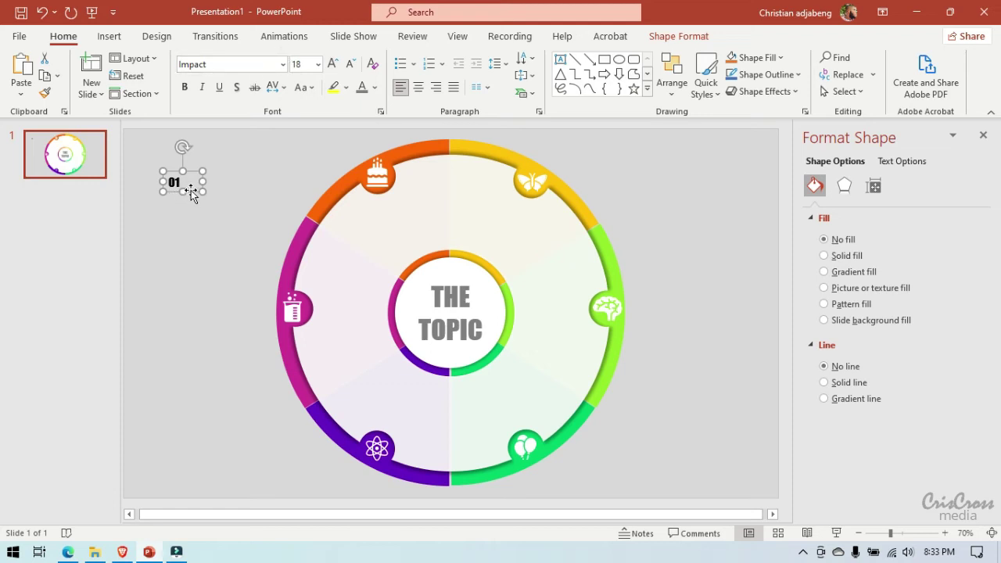
click(332, 66)
drag(192, 193, 455, 182)
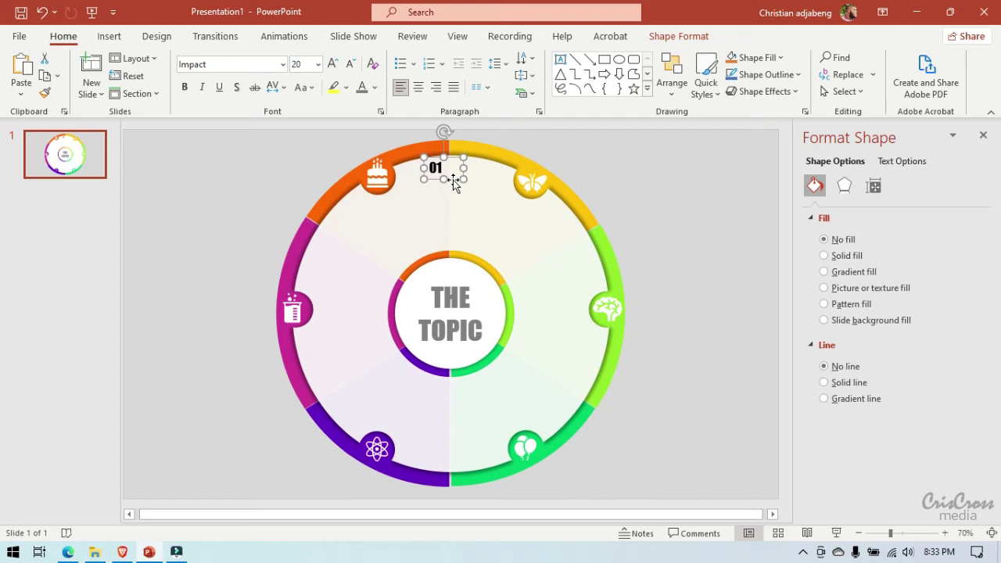
click(332, 64)
Step: Colour the 01 label orange using the eyedropper on the orange arc
click(376, 88)
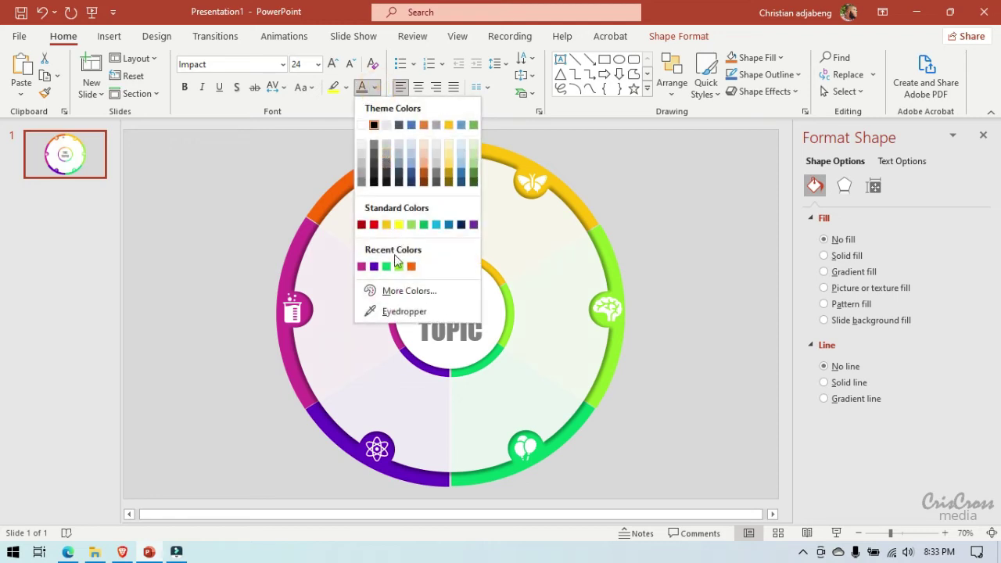
click(391, 310)
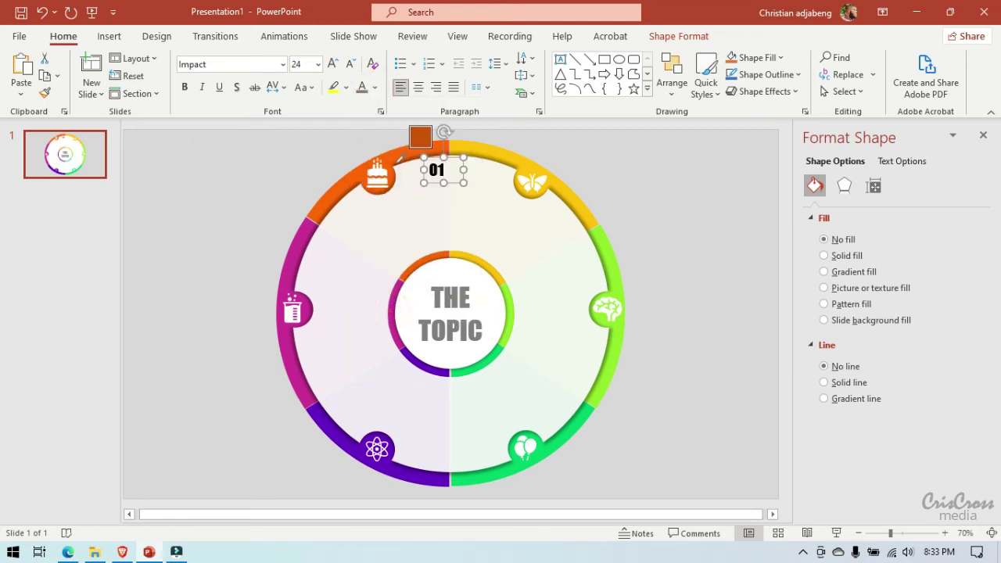
click(384, 149)
click(375, 88)
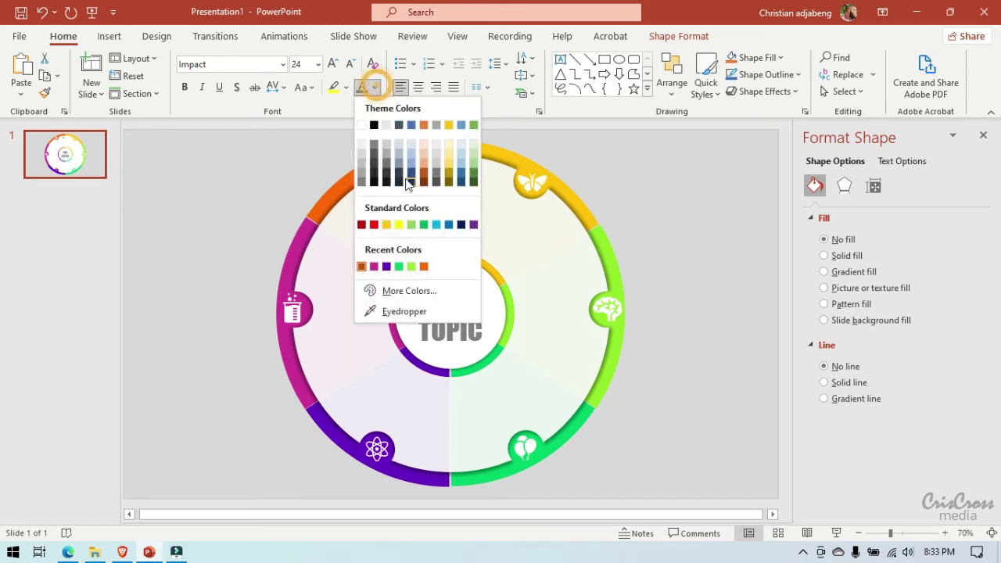
click(389, 311)
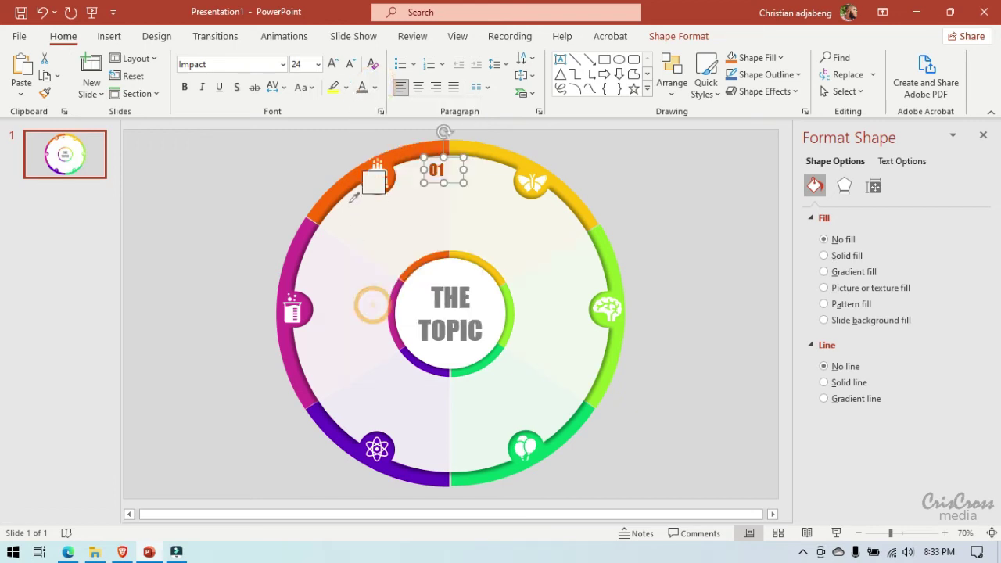
click(349, 173)
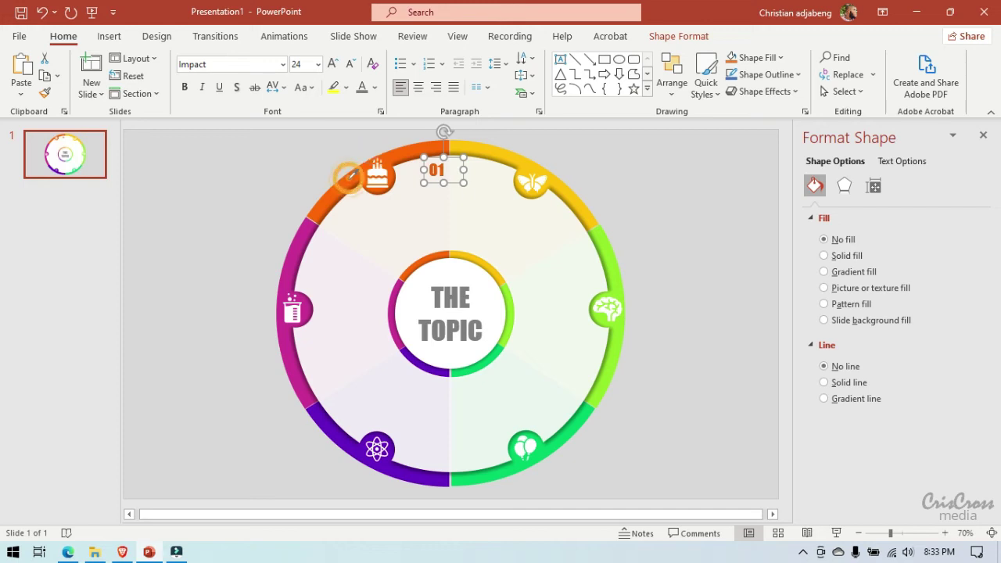
Step: Duplicate the label as 02 in the butterfly segment and 03 in the brain segment
key(ctrl+c)
key(ctrl+v)
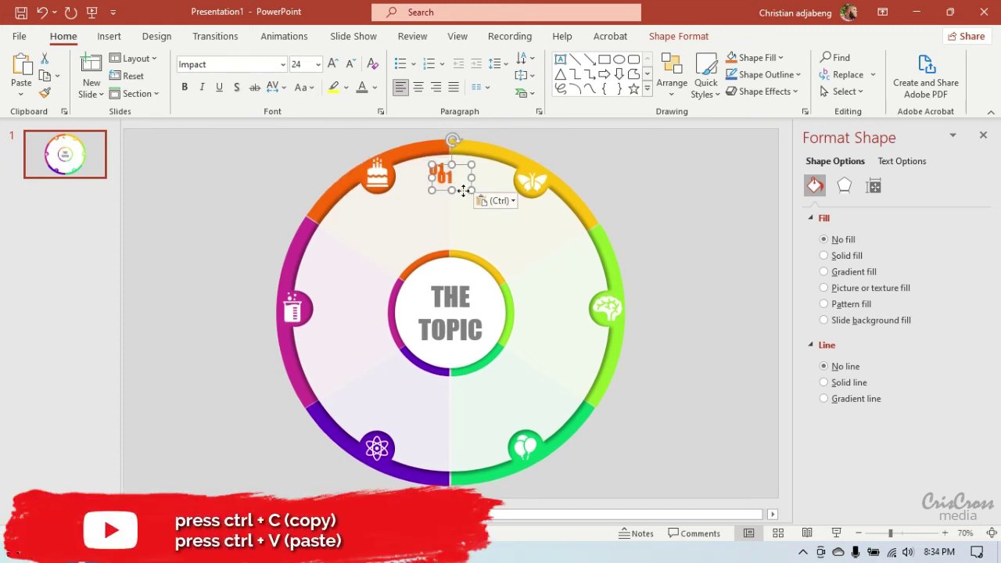
drag(463, 191, 583, 239)
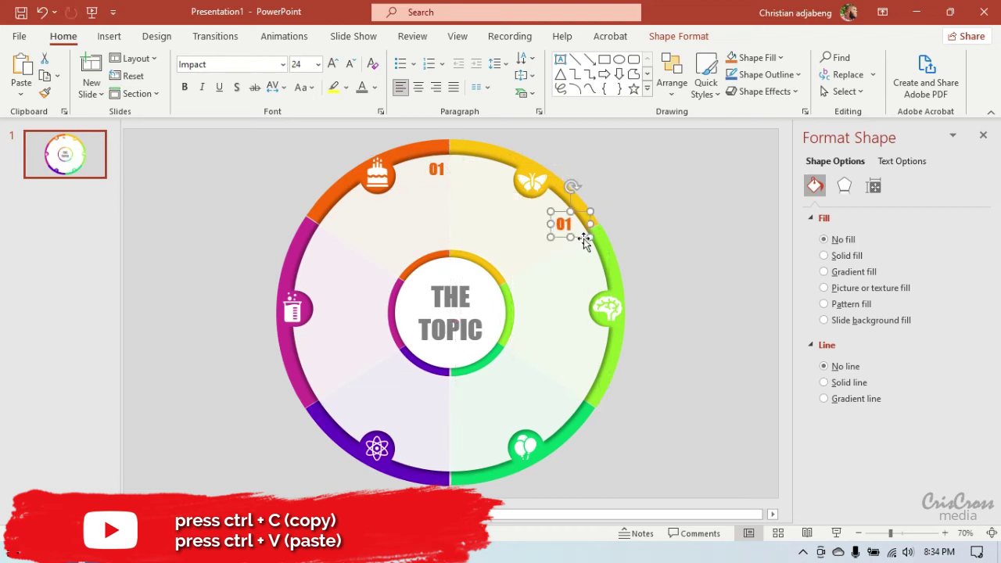
click(572, 224)
click(578, 238)
key(ctrl+c)
key(ctrl+v)
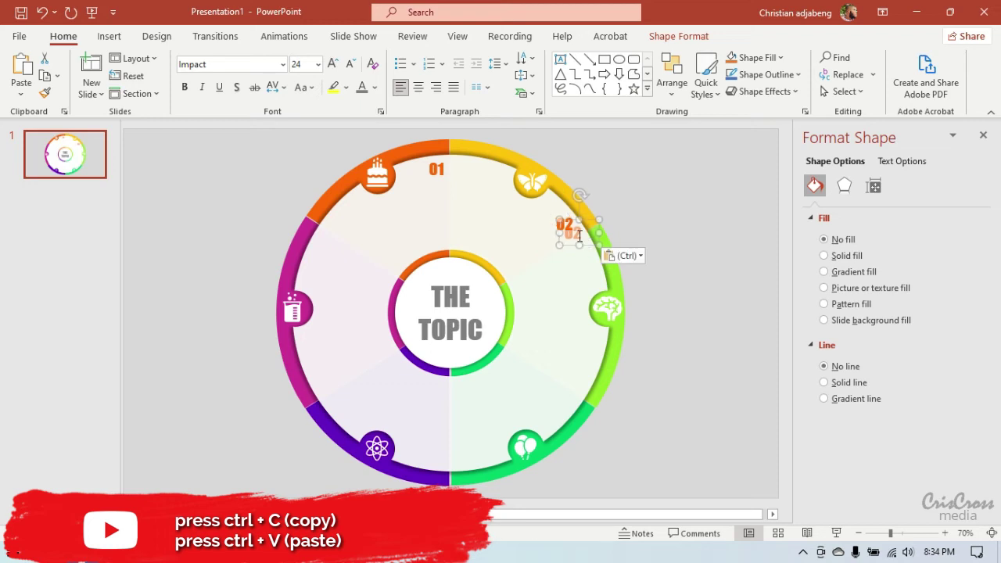
drag(588, 237, 594, 385)
click(588, 374)
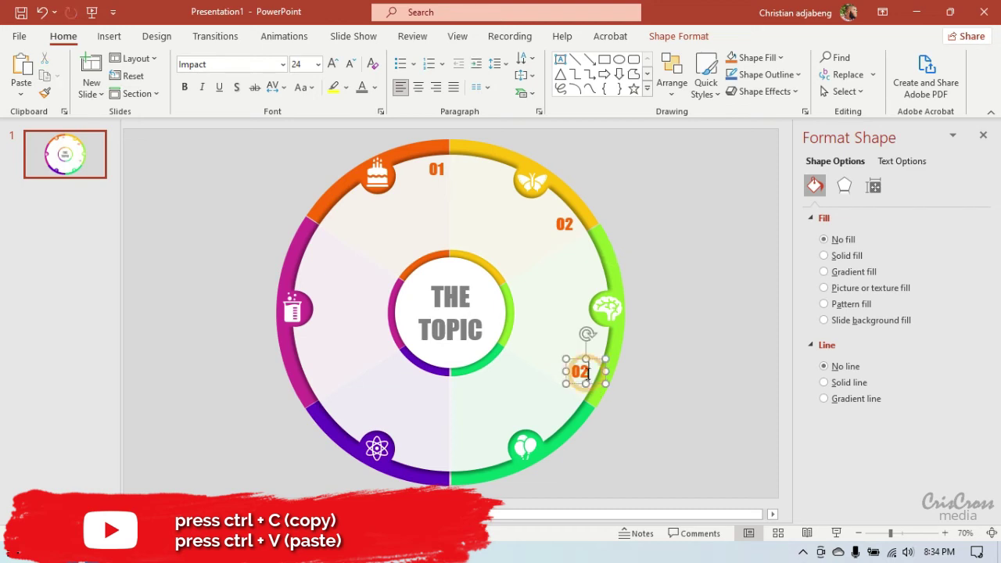
key(BackSpace)
click(592, 383)
Step: Add label copies numbered 04 near the balloons and 05 near the atom icon
key(ctrl+c)
key(ctrl+v)
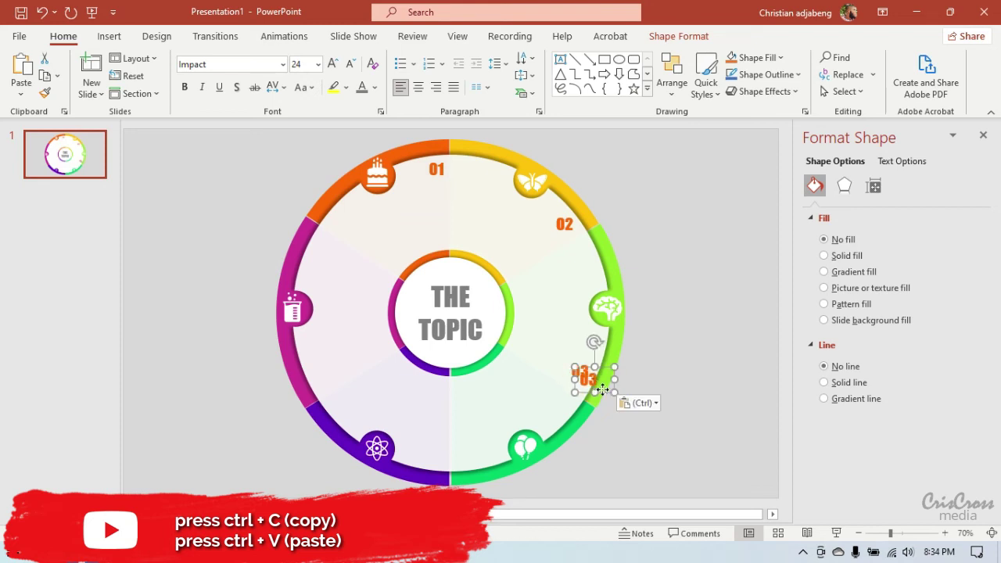
drag(601, 389, 476, 467)
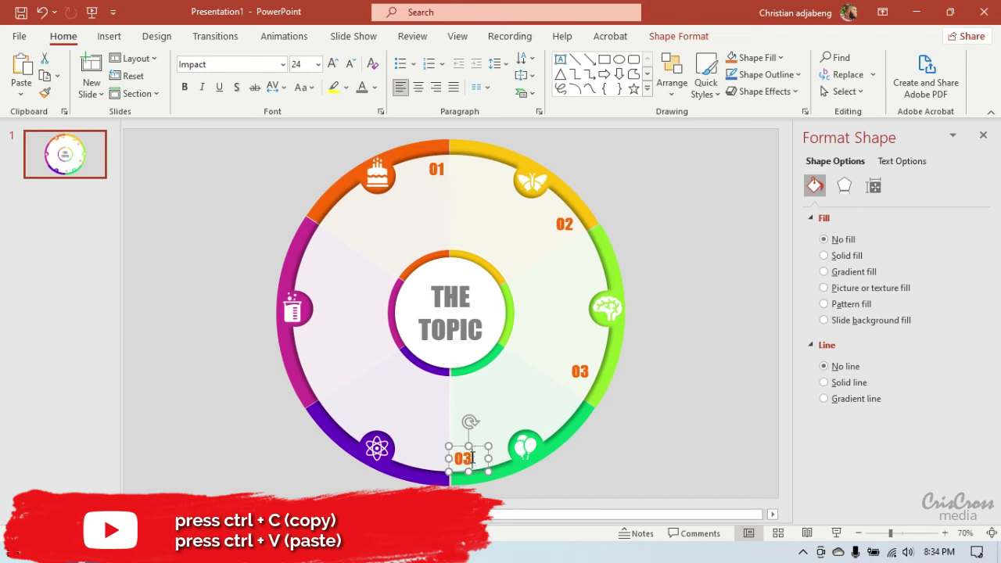
click(471, 457)
key(BackSpace)
click(476, 472)
key(ctrl+c)
key(ctrl+v)
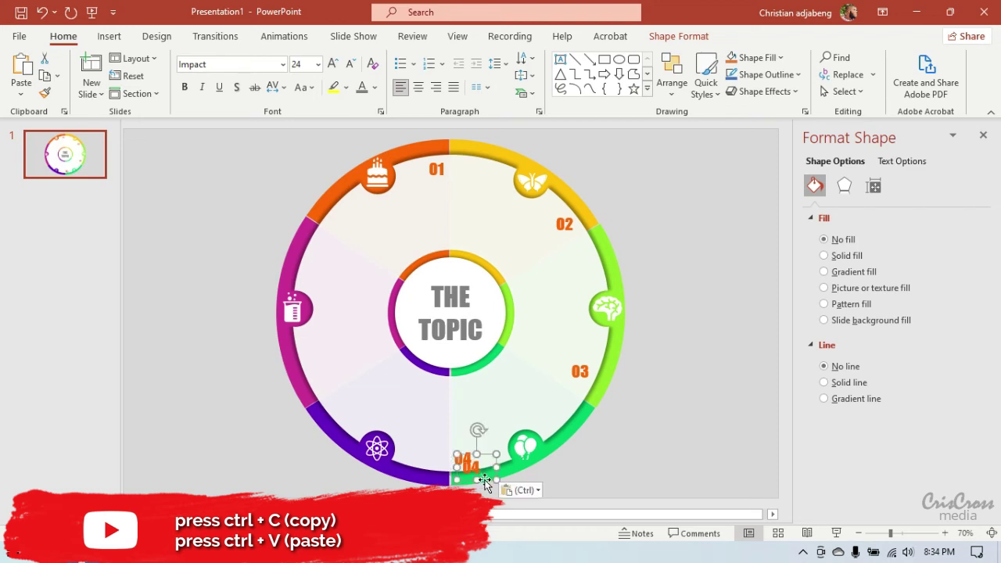
drag(484, 478, 353, 414)
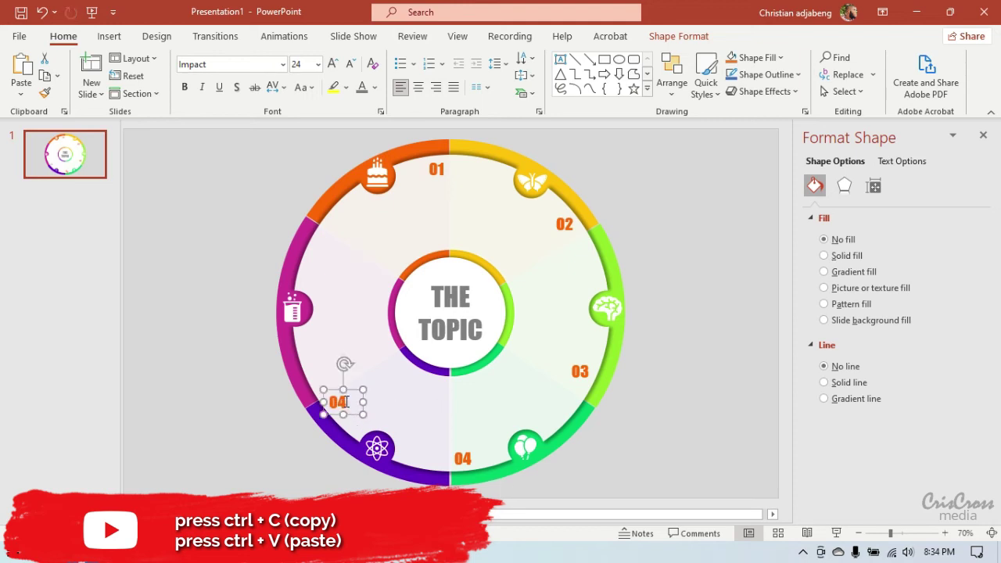
click(345, 401)
key(BackSpace)
text(5)
drag(352, 414, 356, 420)
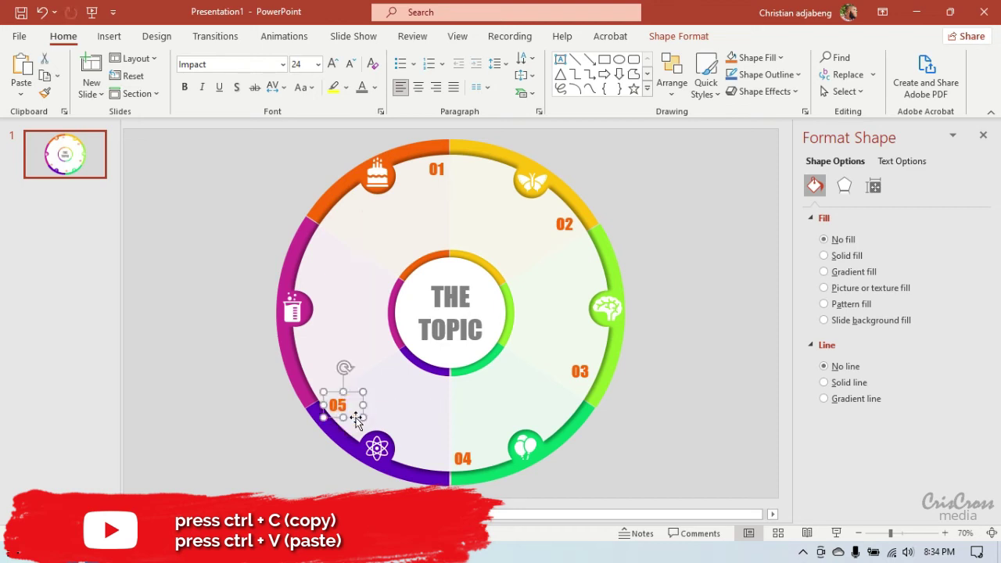
Step: Copy the label into the magenta segment and renumber it 06
key(ctrl+c)
key(ctrl+v)
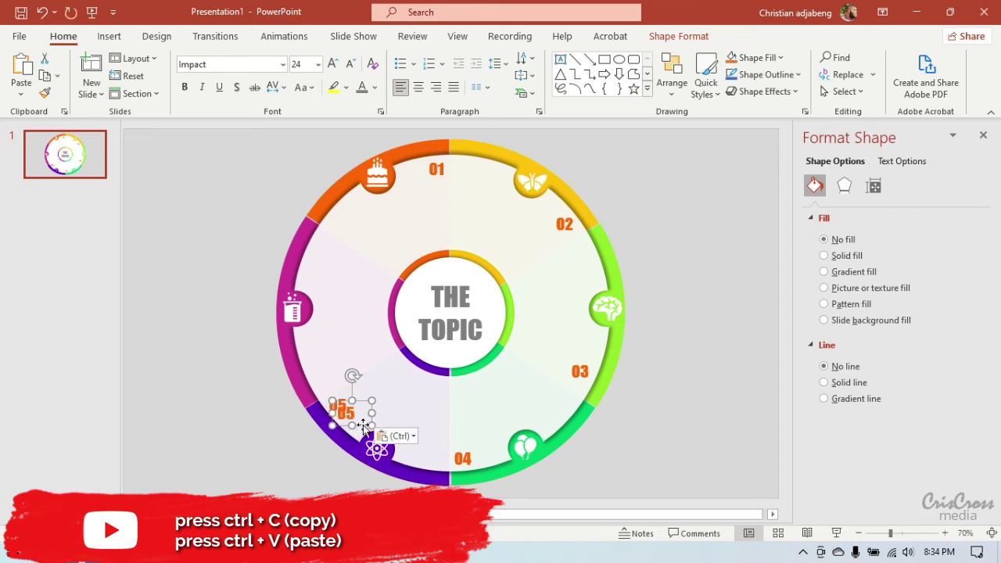
drag(362, 424, 338, 273)
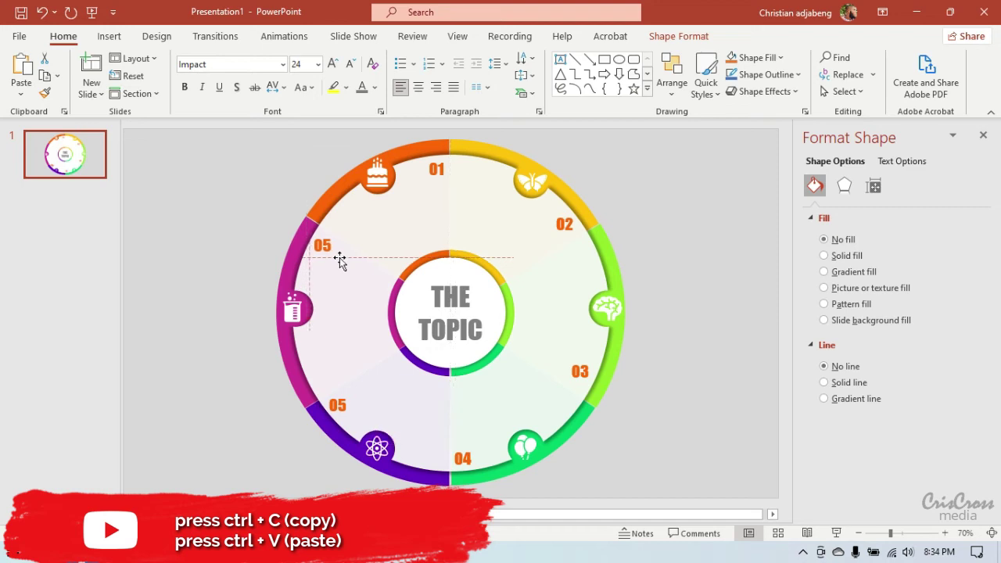
drag(339, 273, 332, 252)
click(331, 245)
key(BackSpace)
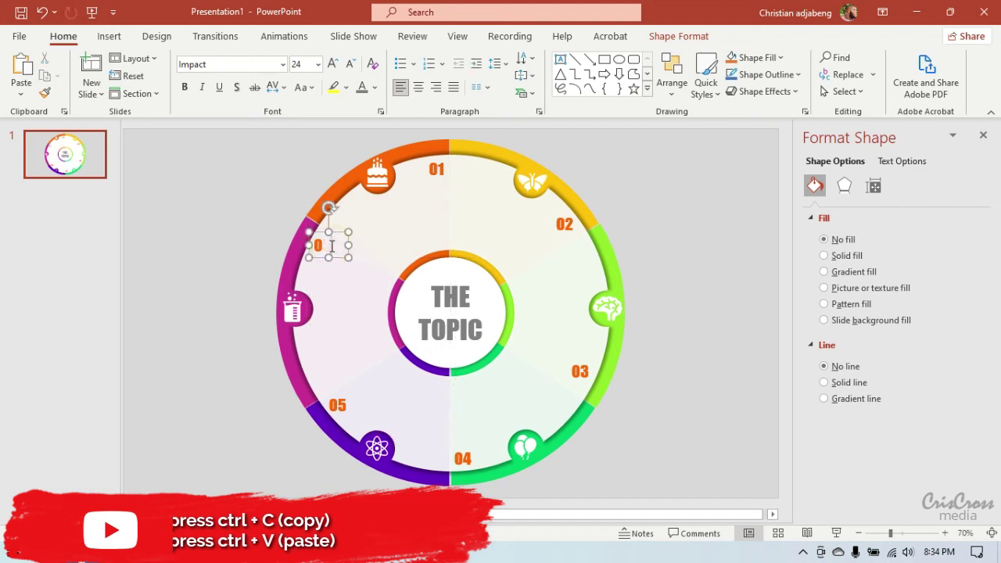
text(6)
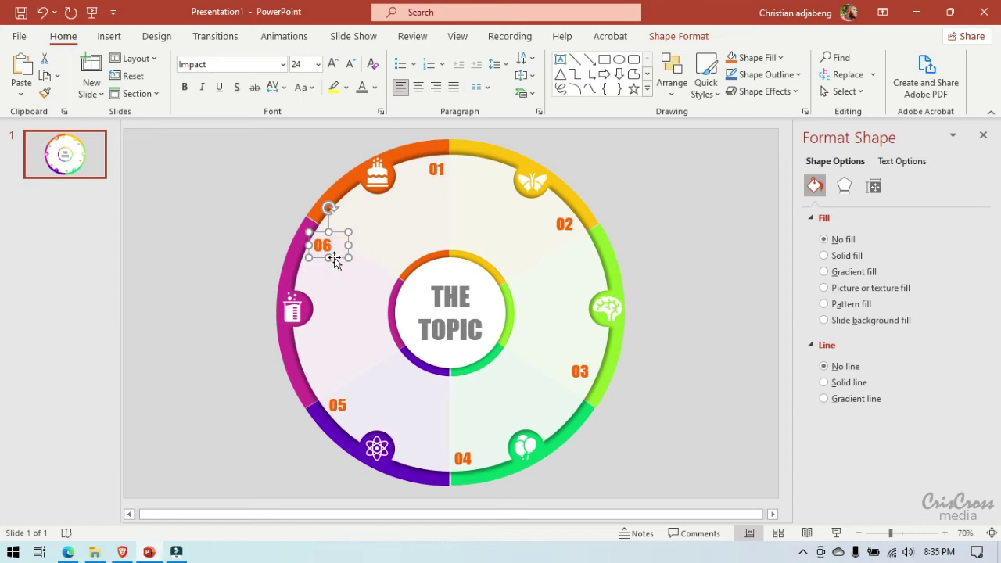
Step: Colour the 06 label magenta and the 05 label purple from Recent Colors
click(378, 93)
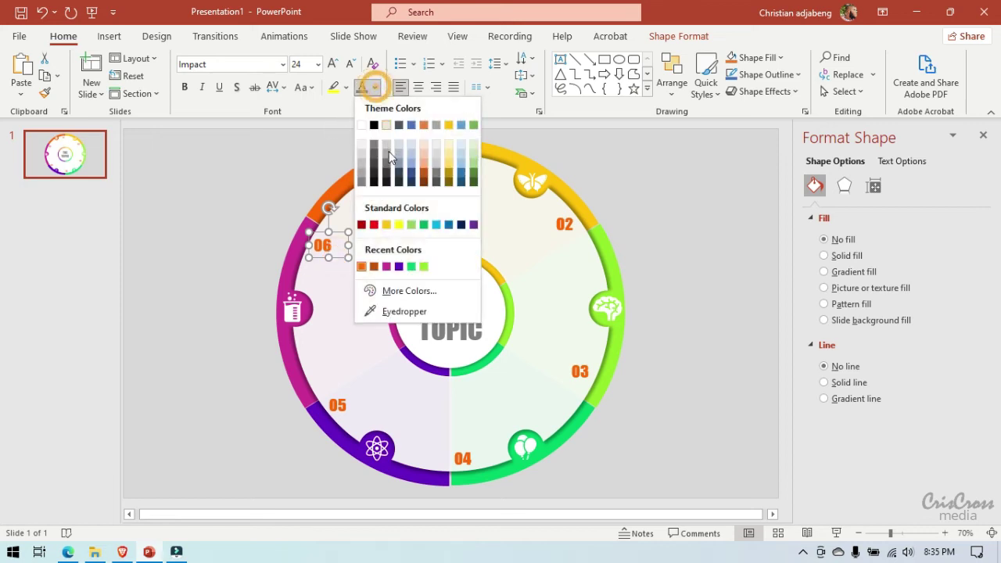
click(386, 267)
click(339, 405)
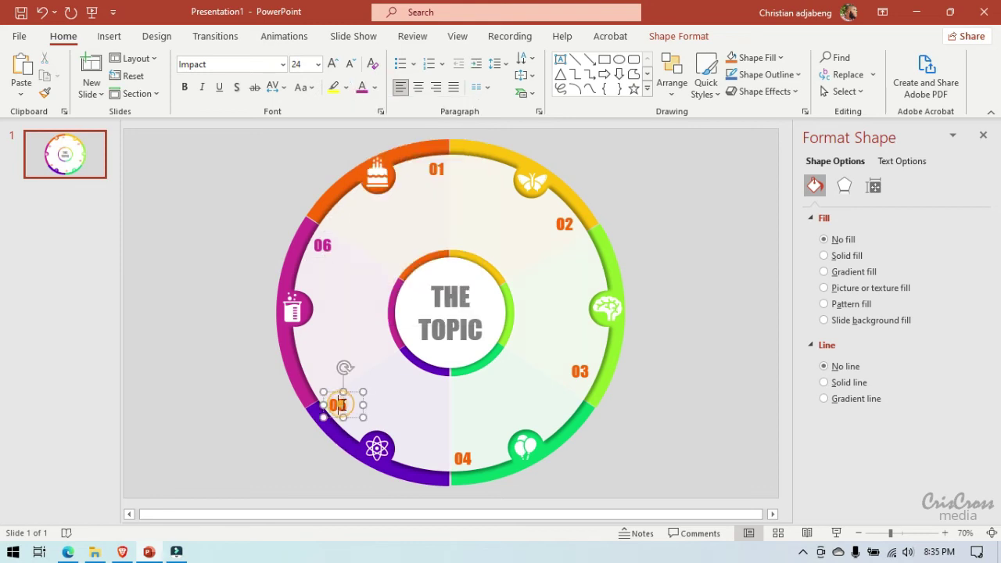
click(350, 417)
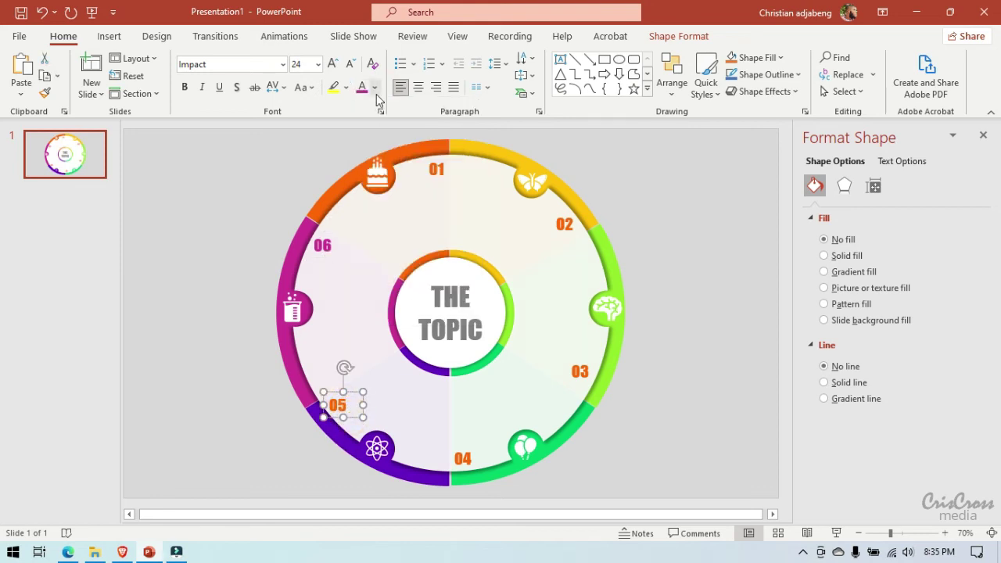
click(375, 87)
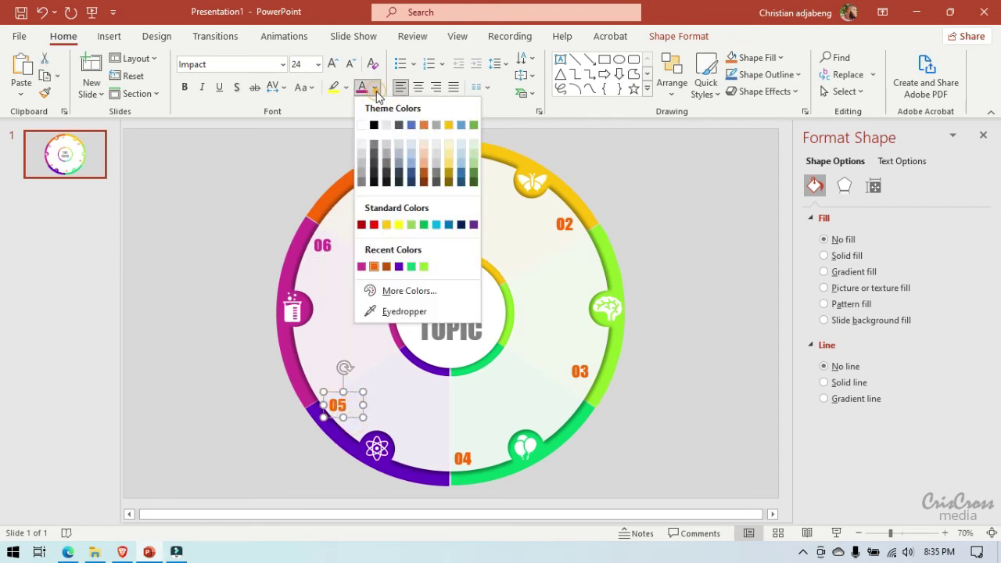
click(398, 267)
Step: Colour the 04 label green, 03 lime green and 02 yellow to match their segments
click(466, 458)
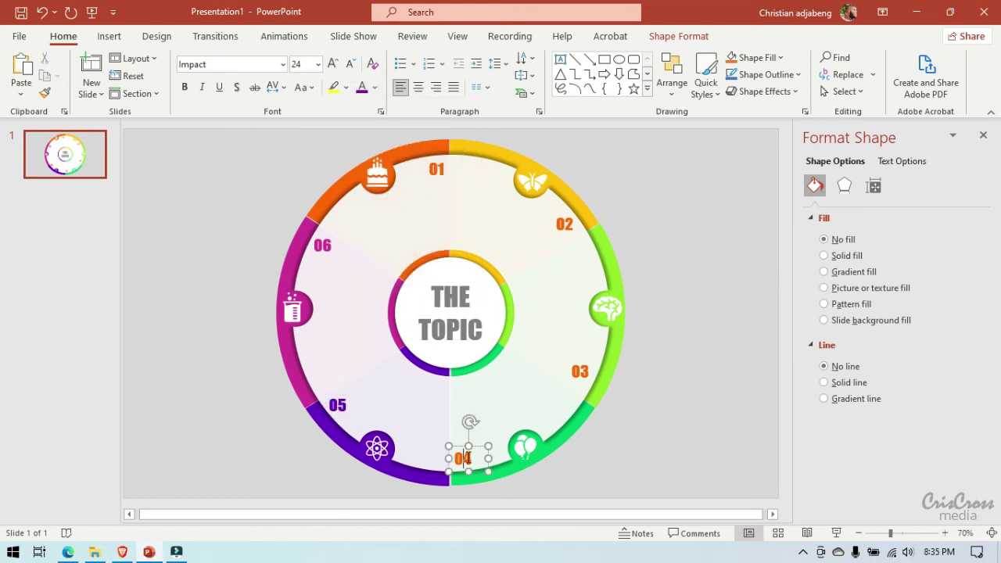
click(476, 469)
click(374, 87)
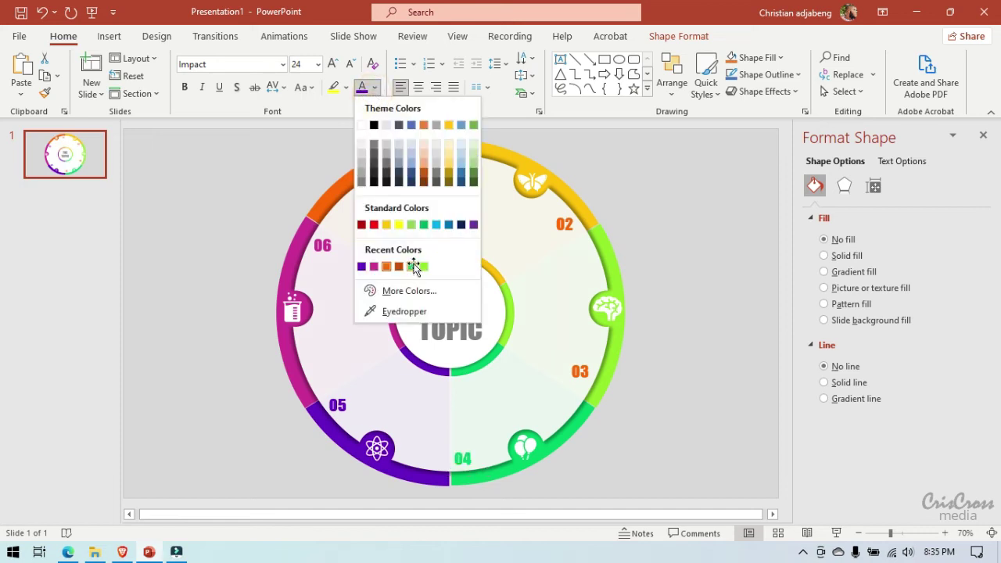
click(411, 267)
click(579, 372)
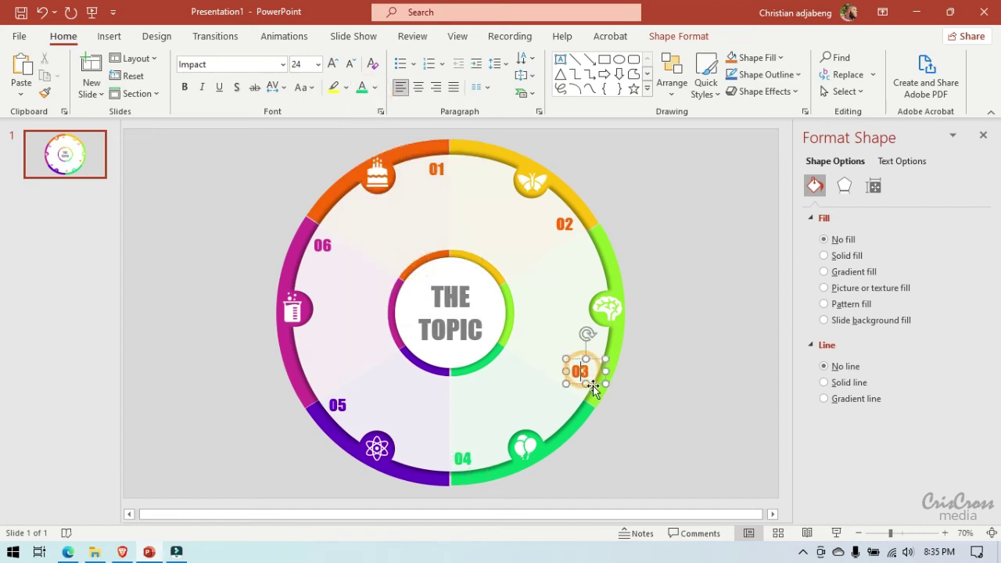
click(374, 87)
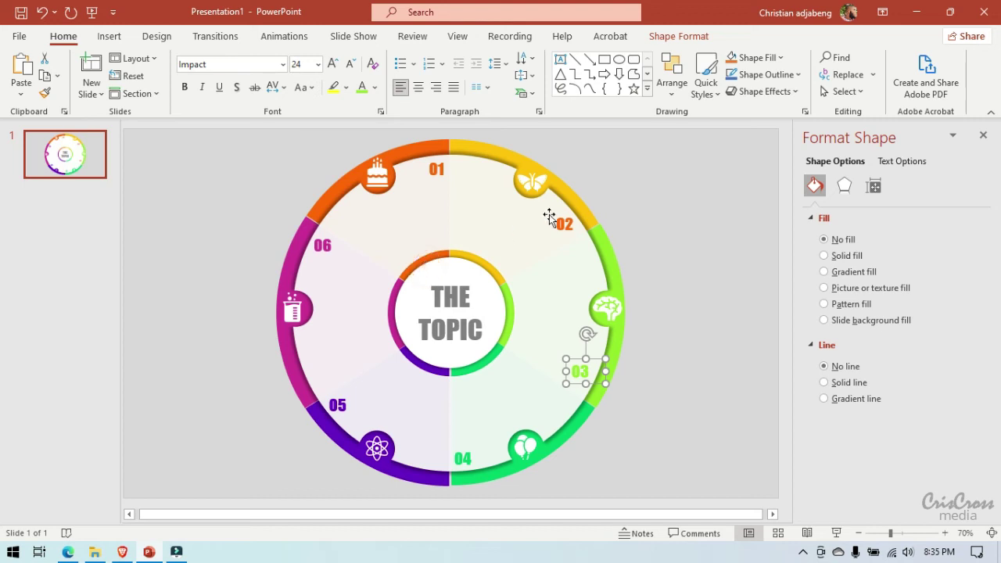
click(566, 223)
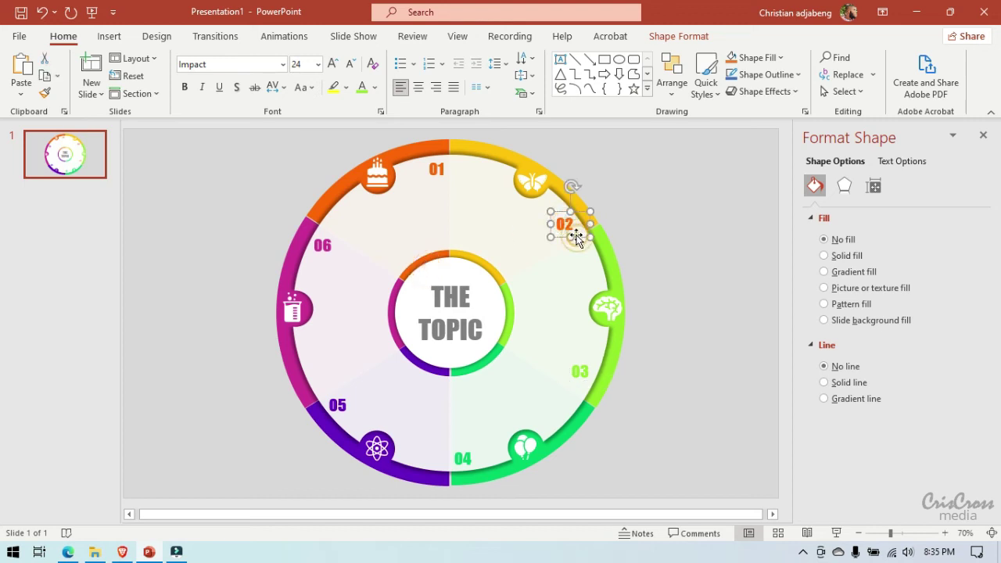
click(376, 88)
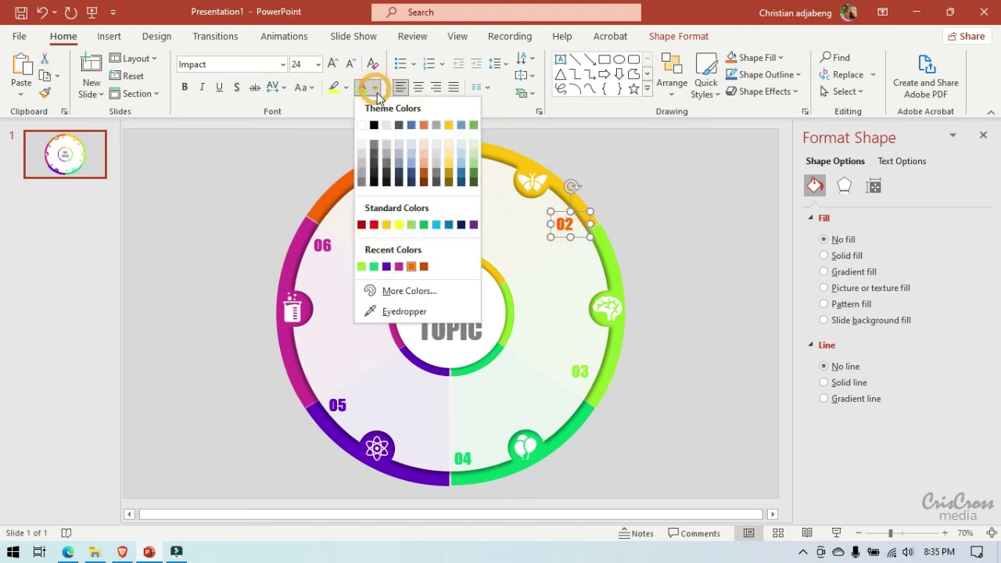
click(386, 225)
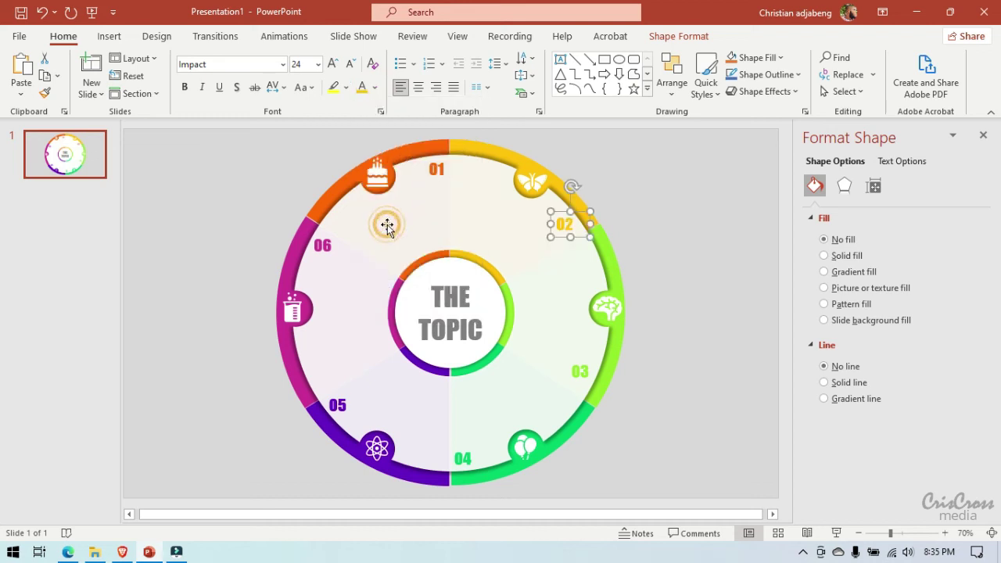
click(649, 203)
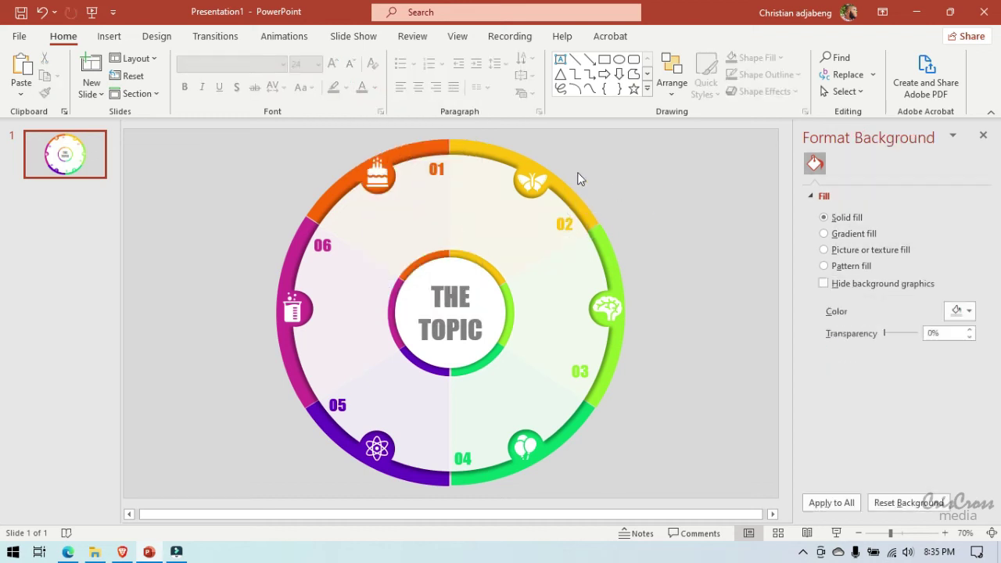
Step: Draw a text box right of the ring and fill it with =lorem() placeholder text
click(109, 36)
click(667, 74)
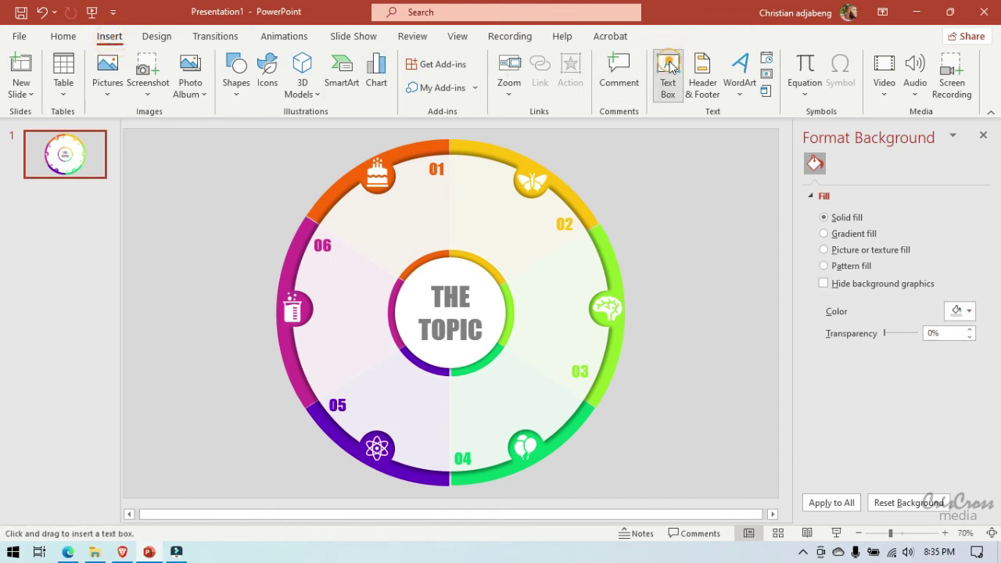
drag(585, 157, 733, 250)
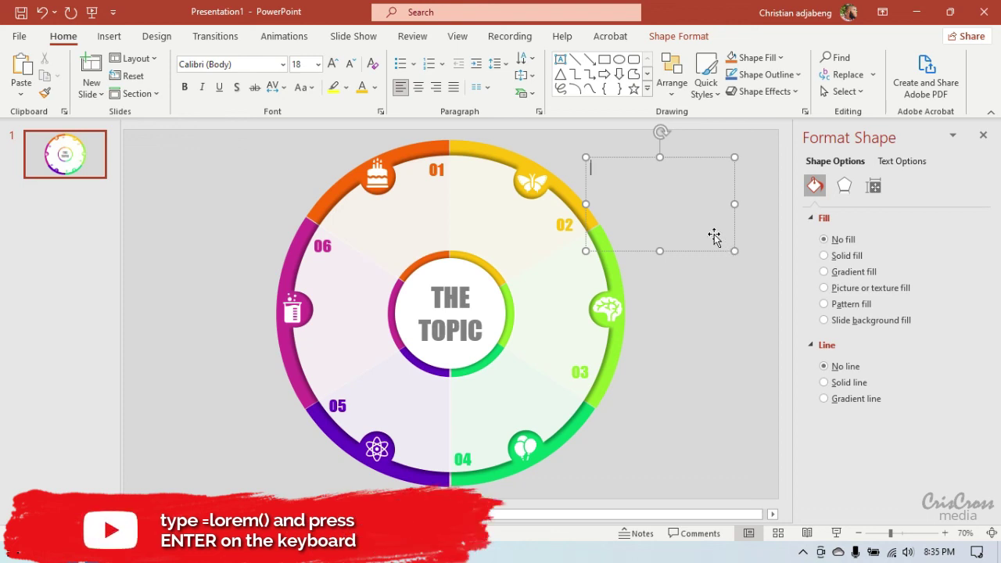
text(=lore)
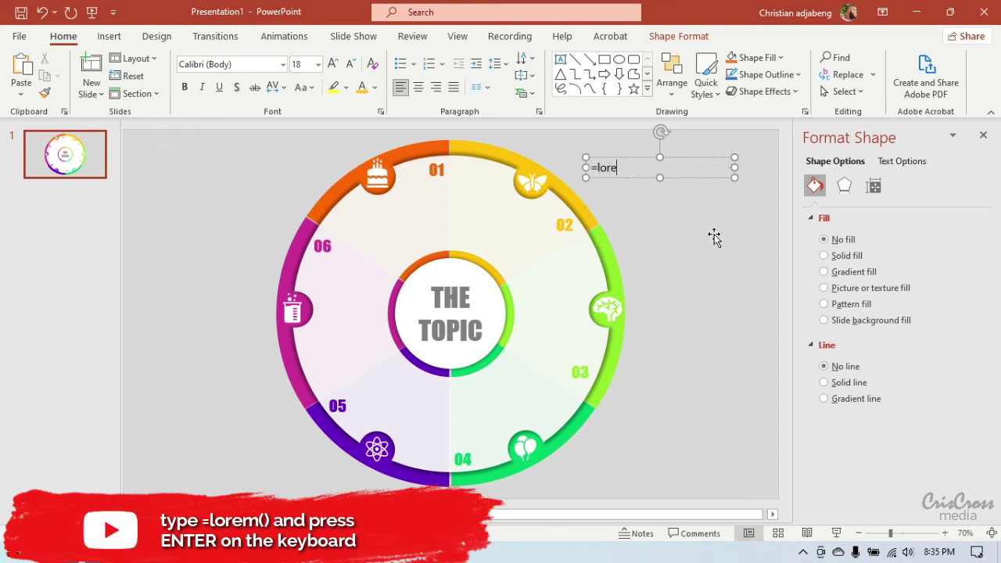
text(()
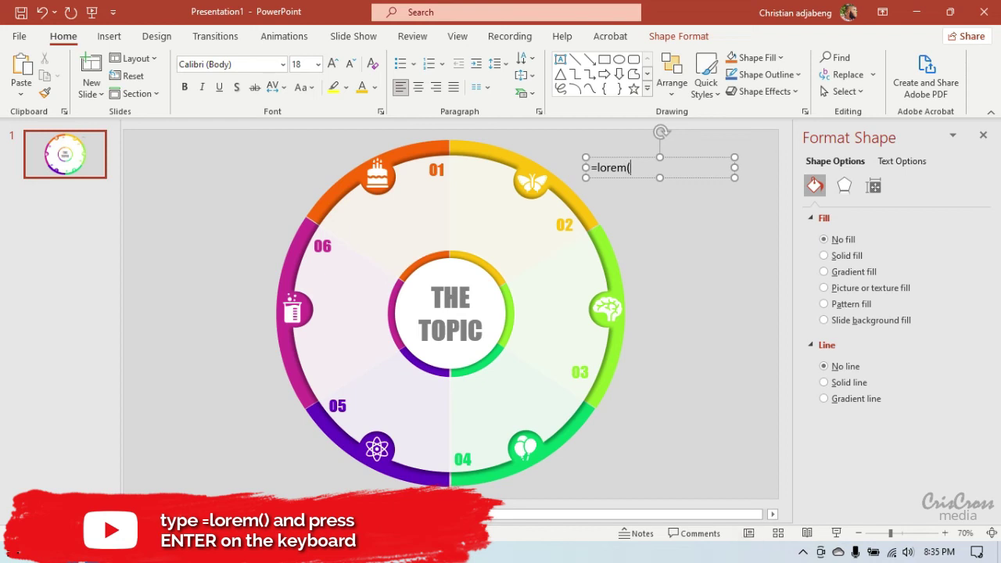
key(Return)
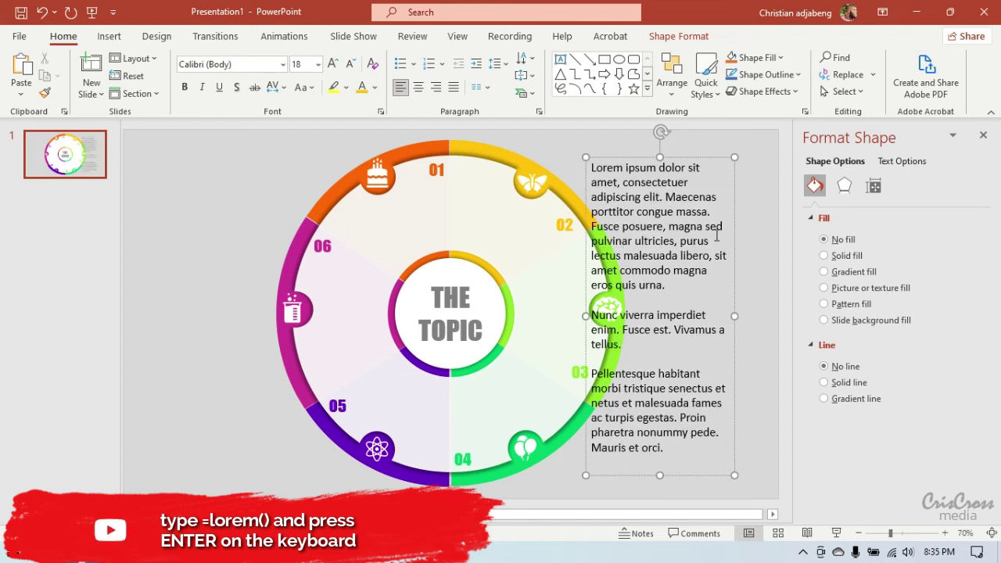
Step: Reduce the text to 14 pt and delete everything after 'malesuada'
click(703, 158)
click(357, 64)
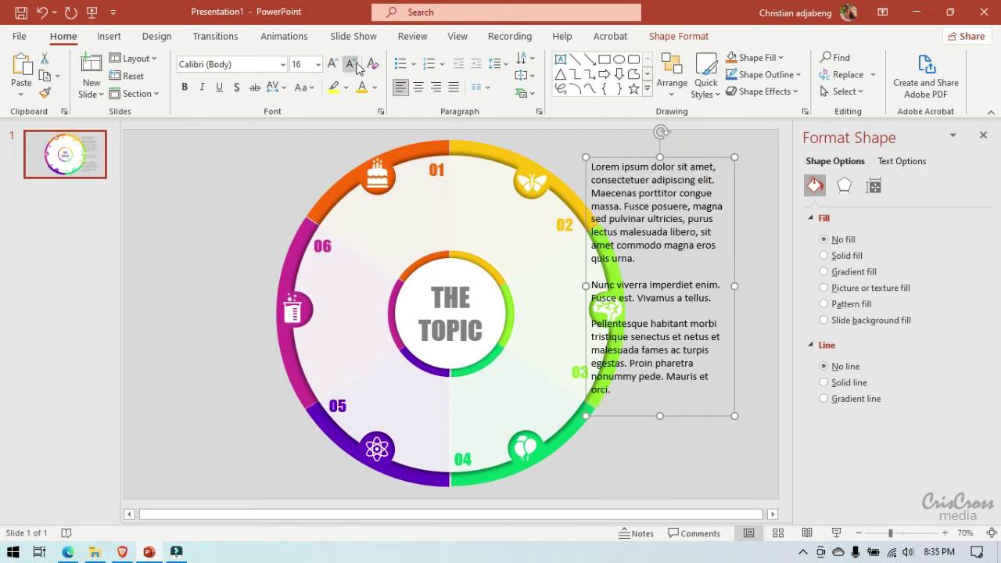
click(357, 64)
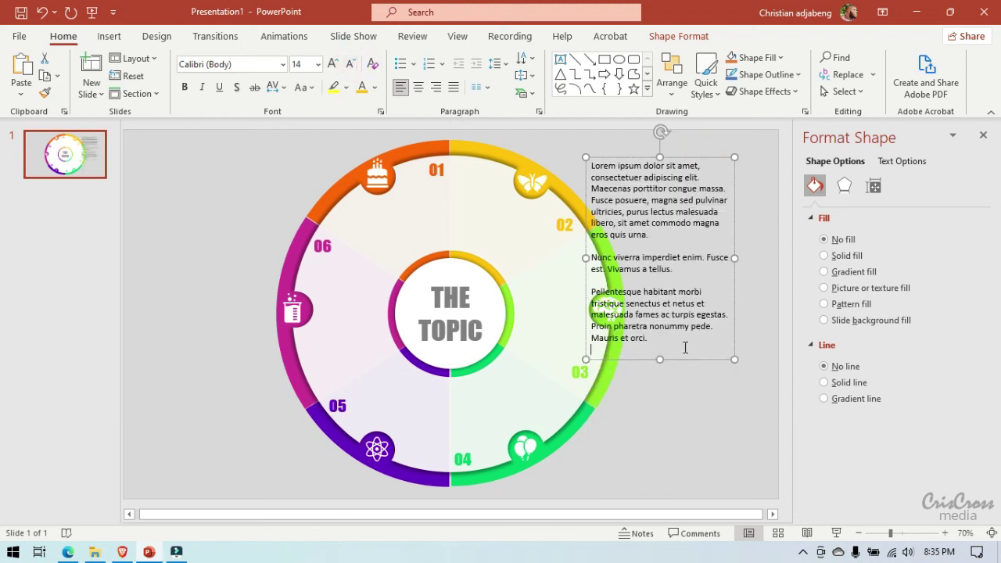
drag(685, 348, 606, 225)
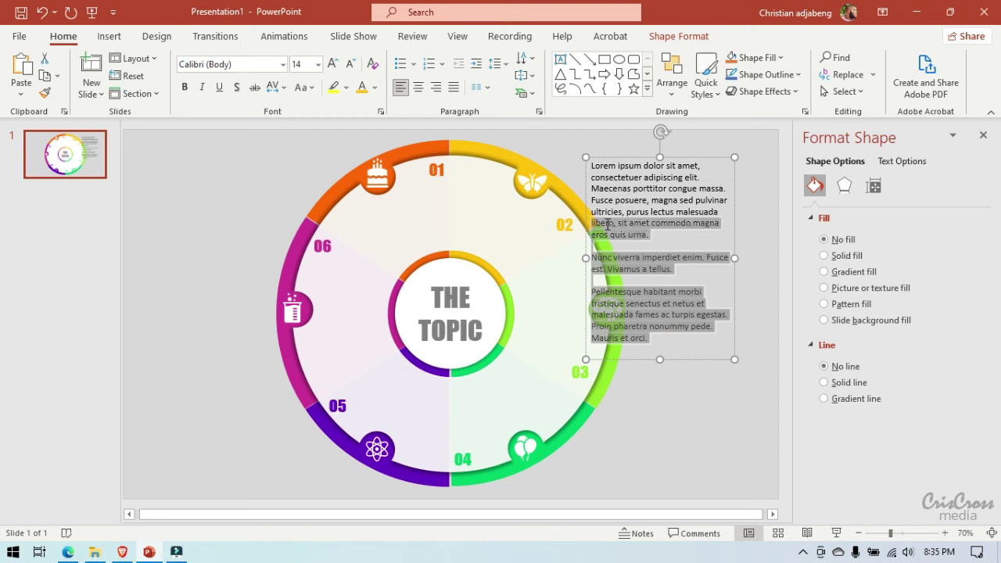
key(Delete)
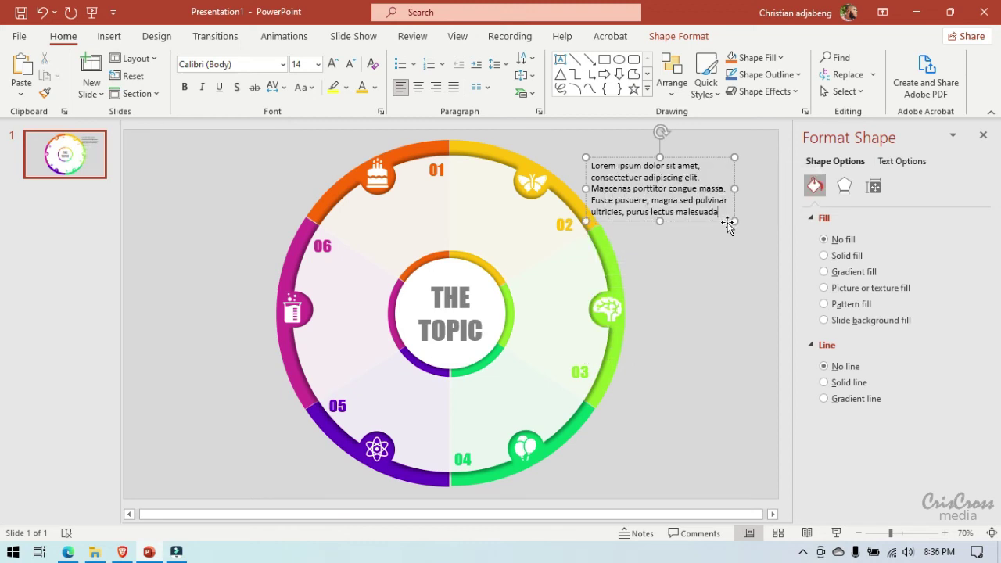
Step: Move the Lorem ipsum box between labels 01 and 02, right-align it and trim it after 'Maecenas'
drag(719, 221, 584, 252)
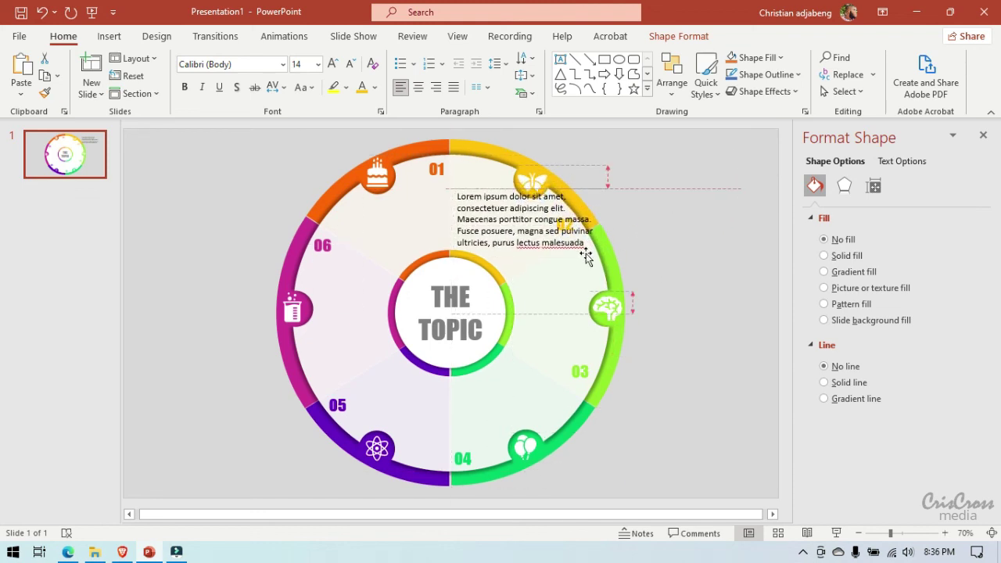
drag(585, 252, 586, 254)
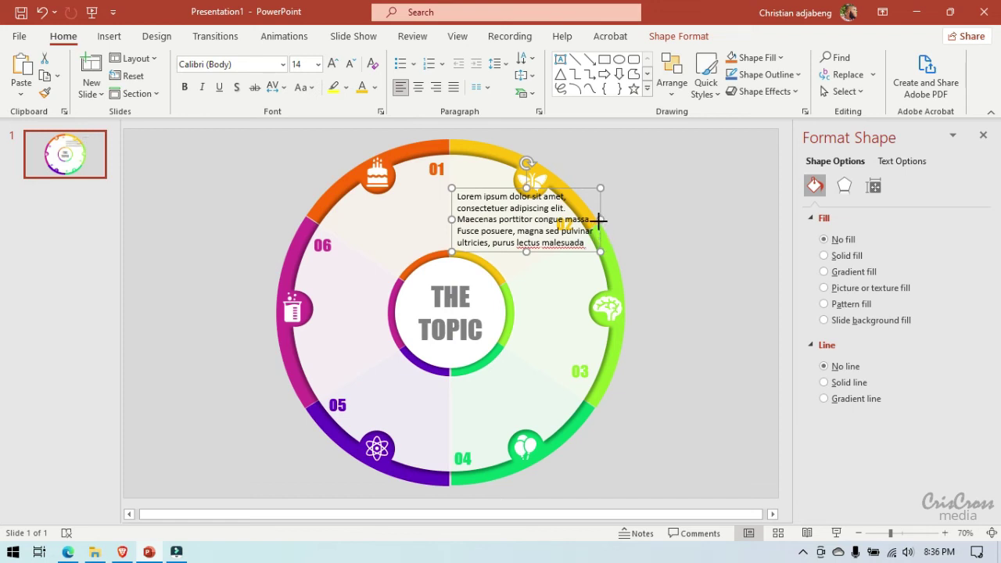
drag(599, 221, 545, 228)
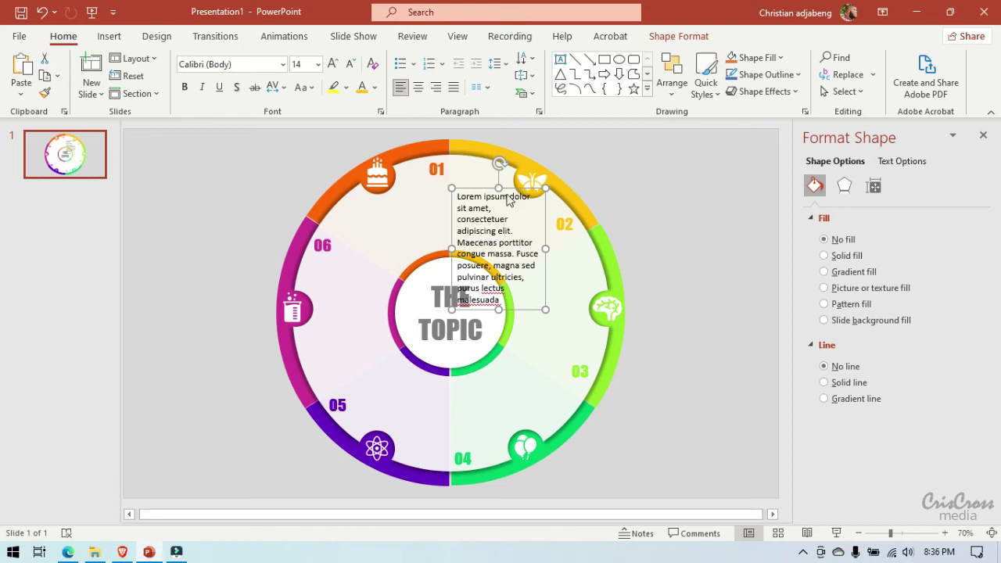
click(435, 87)
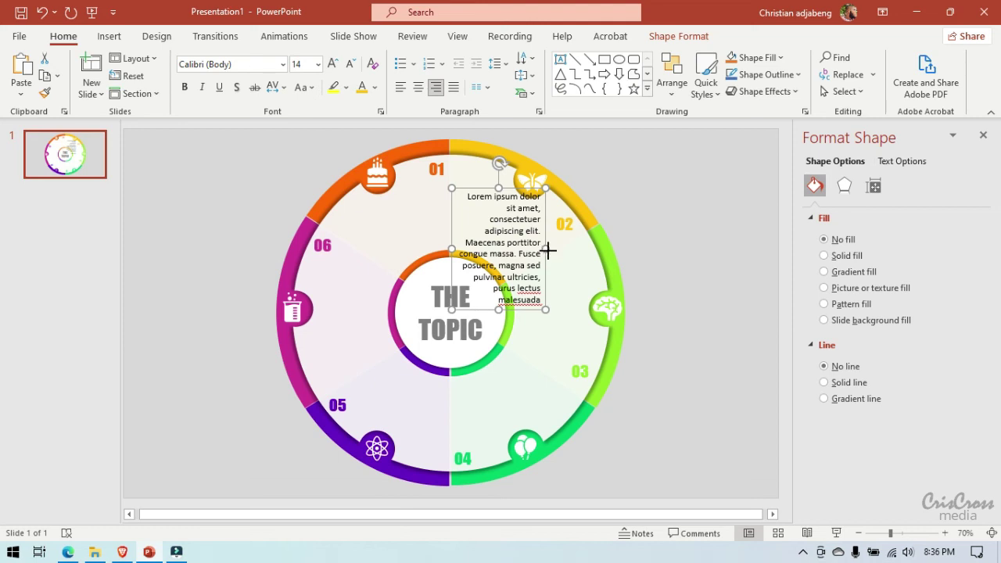
mouse_move(548, 249)
mouse_down()
mouse_move(566, 249)
mouse_move(540, 287)
mouse_move(463, 244)
mouse_up()
key(BackSpace)
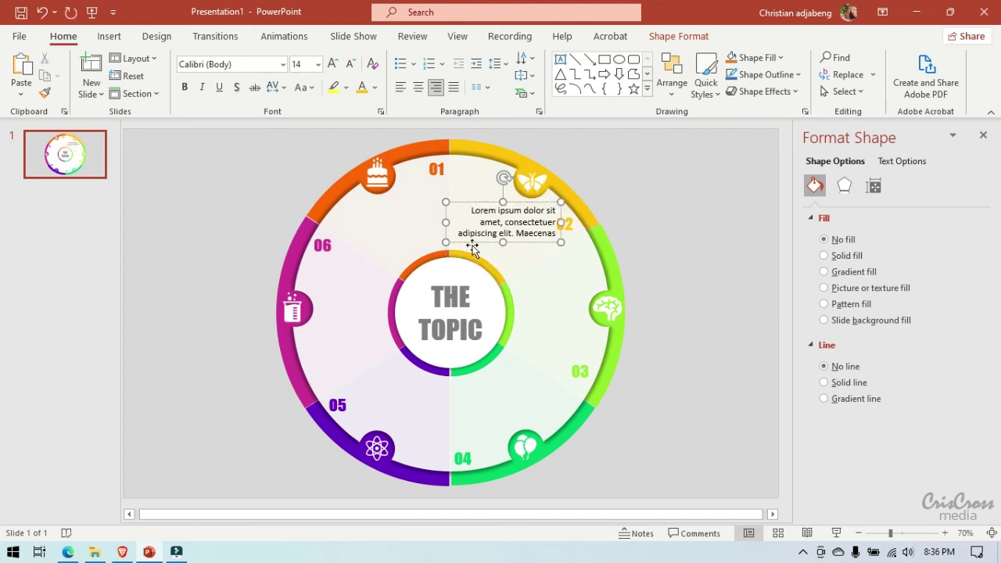
drag(517, 243, 513, 249)
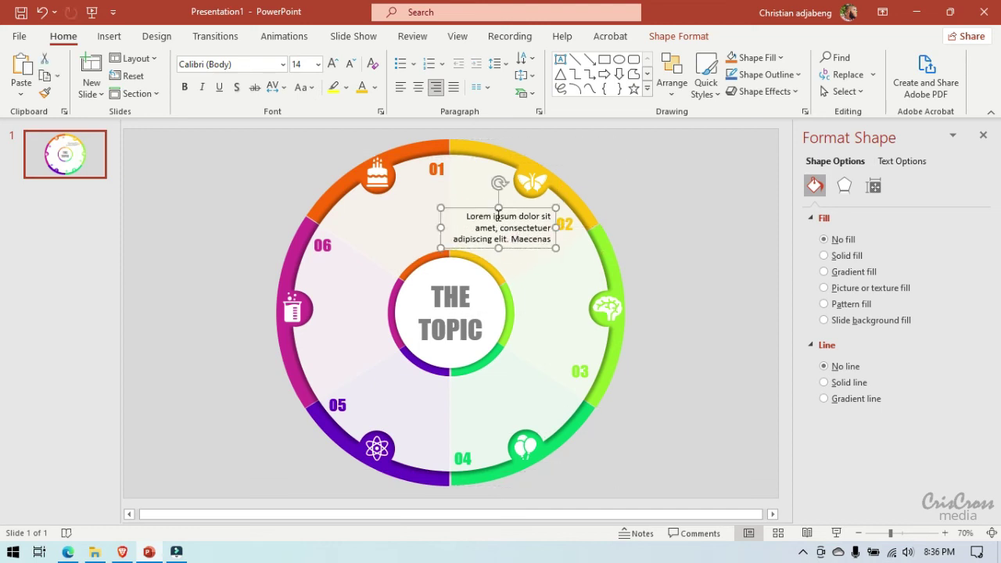
Step: Add a 'THE HEADING' line above the paragraph and format it Impact 16 pt
click(467, 215)
key(Return)
text(THE HE)
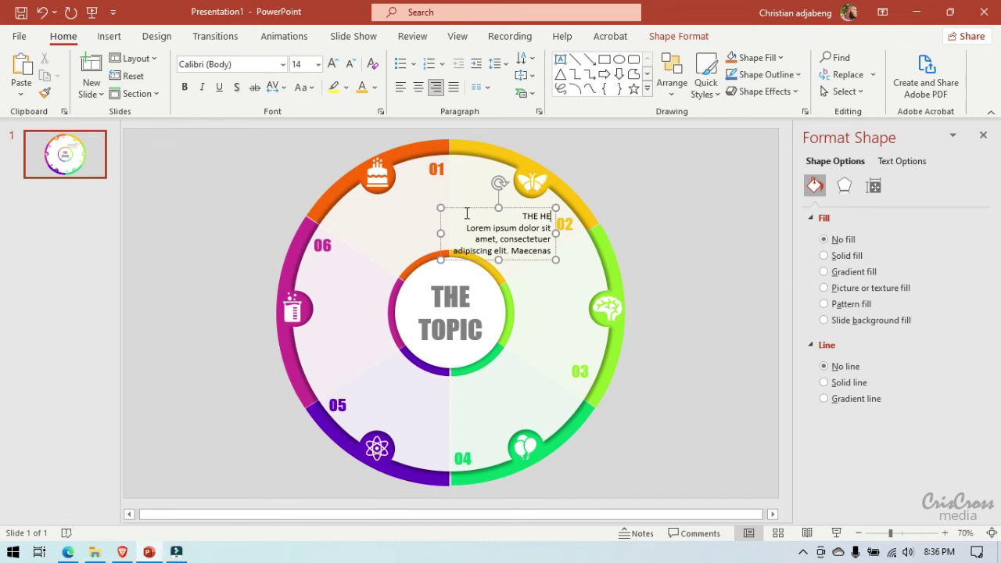
text(A)
text(DING)
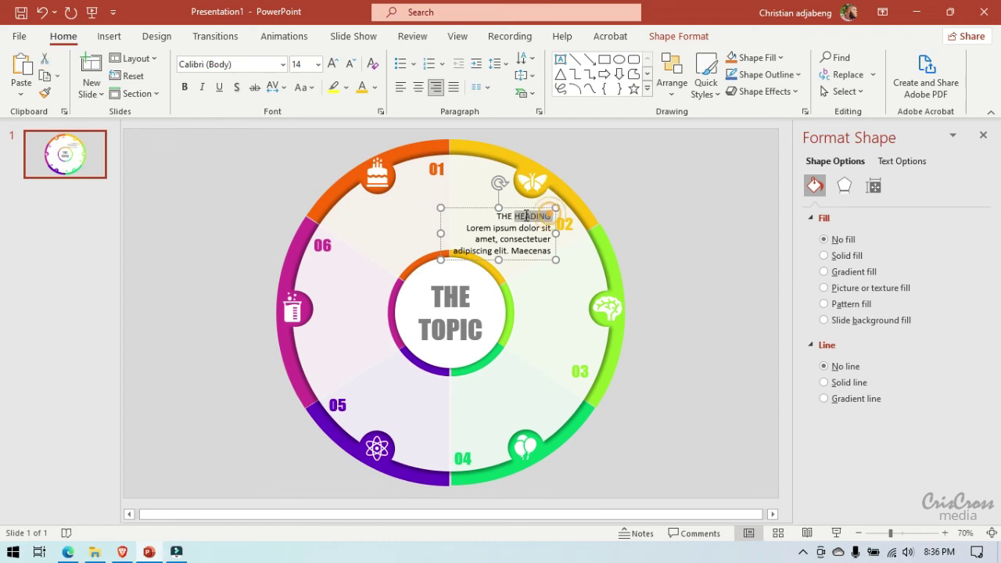
drag(551, 215, 496, 216)
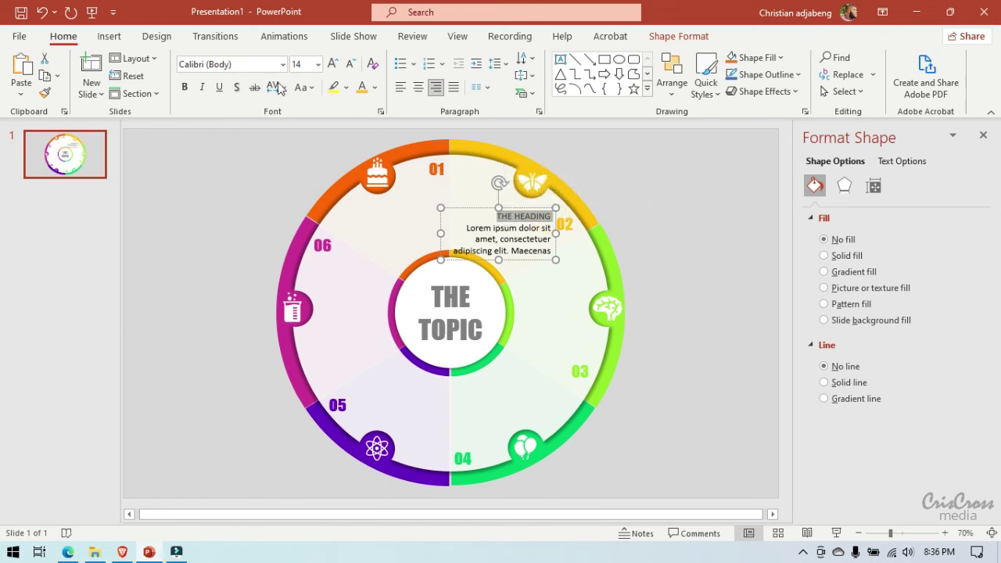
click(262, 64)
text(Impact)
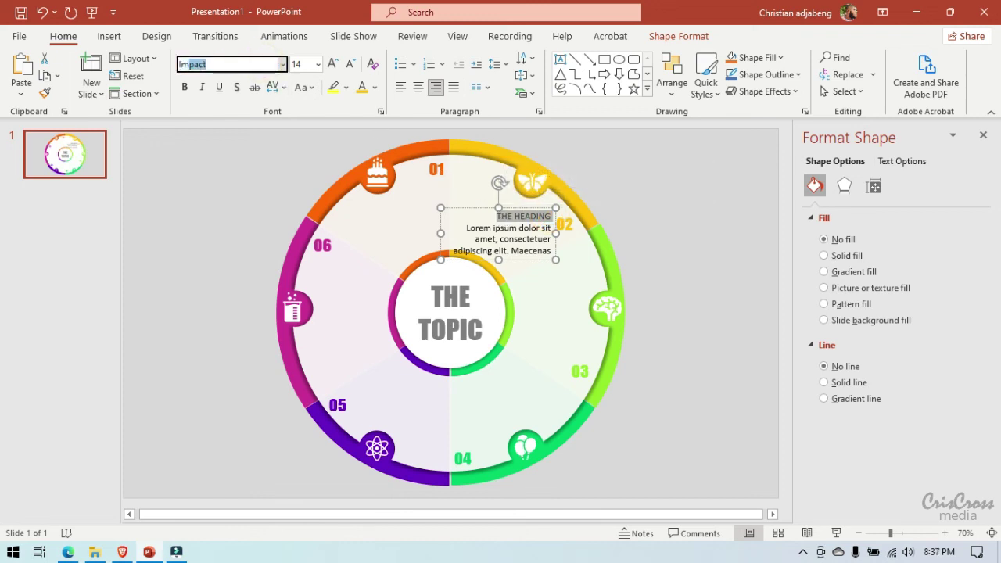
key(Return)
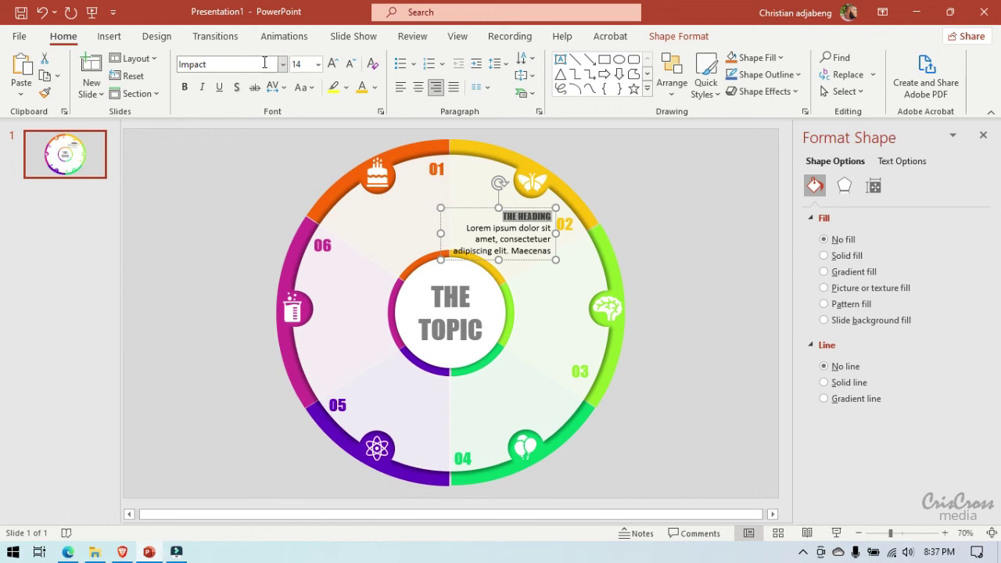
click(332, 63)
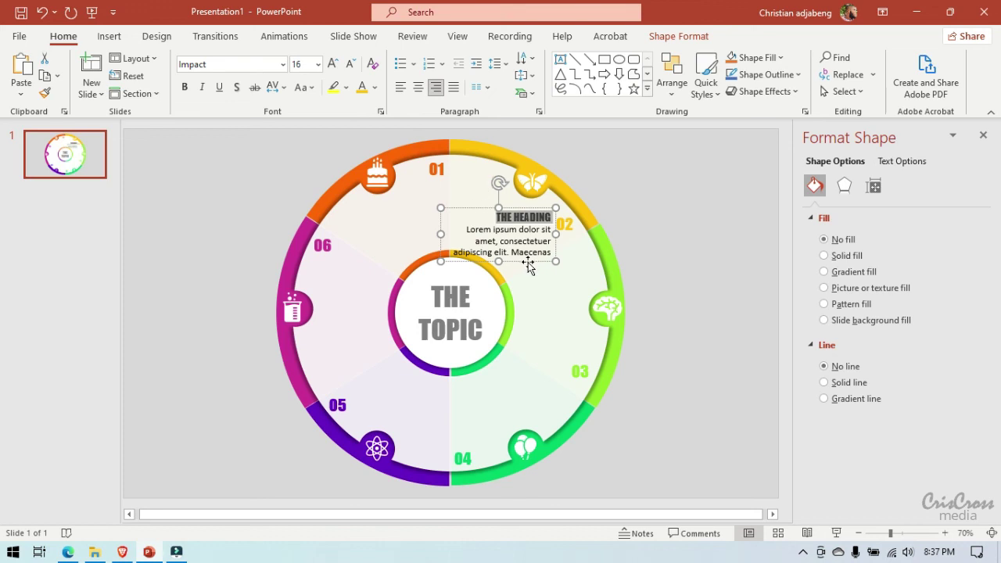
click(374, 87)
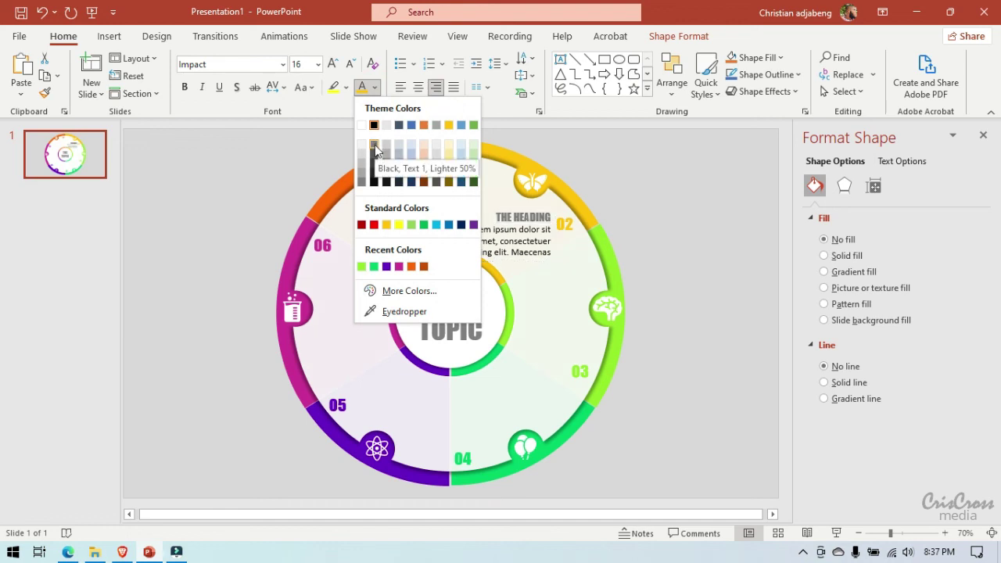
Step: Make the heading and body text grey (Black, Text 1, Lighter 50%) and reposition the block
click(375, 144)
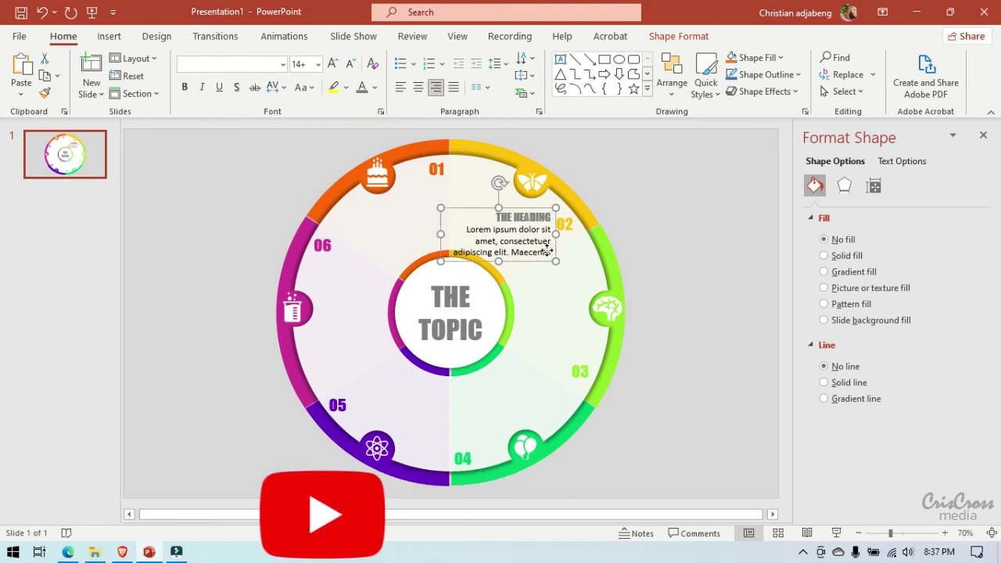
drag(554, 247, 454, 221)
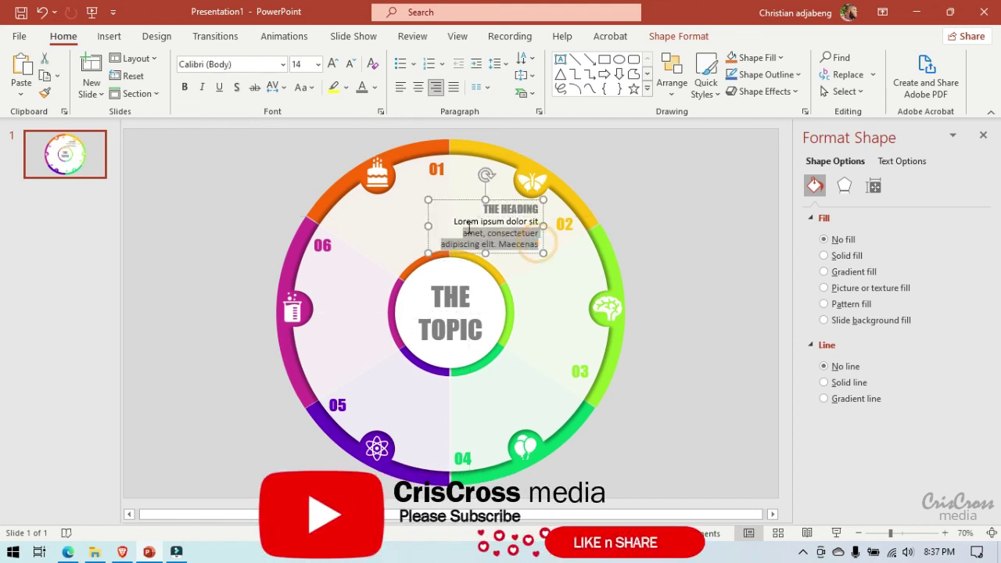
click(375, 87)
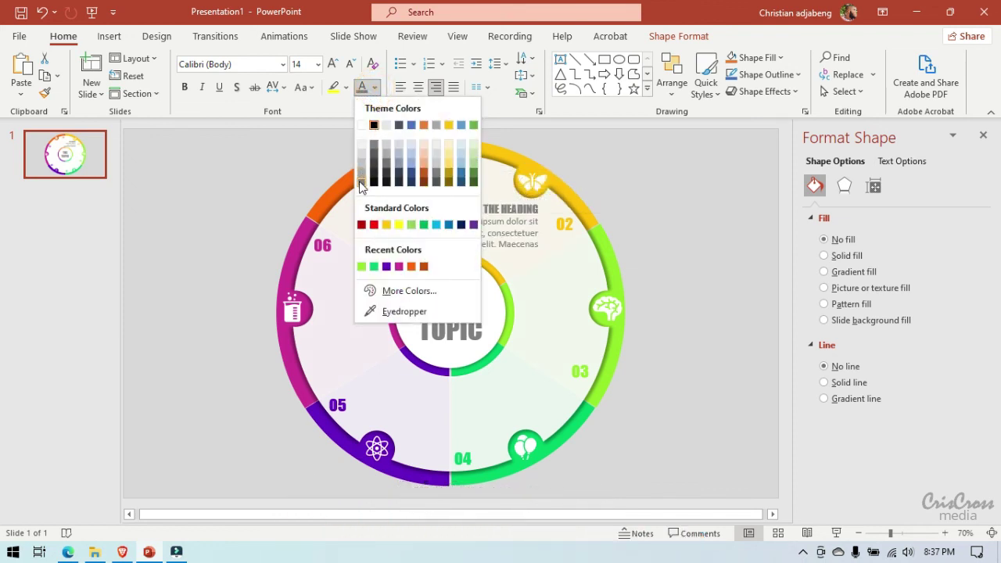
click(360, 185)
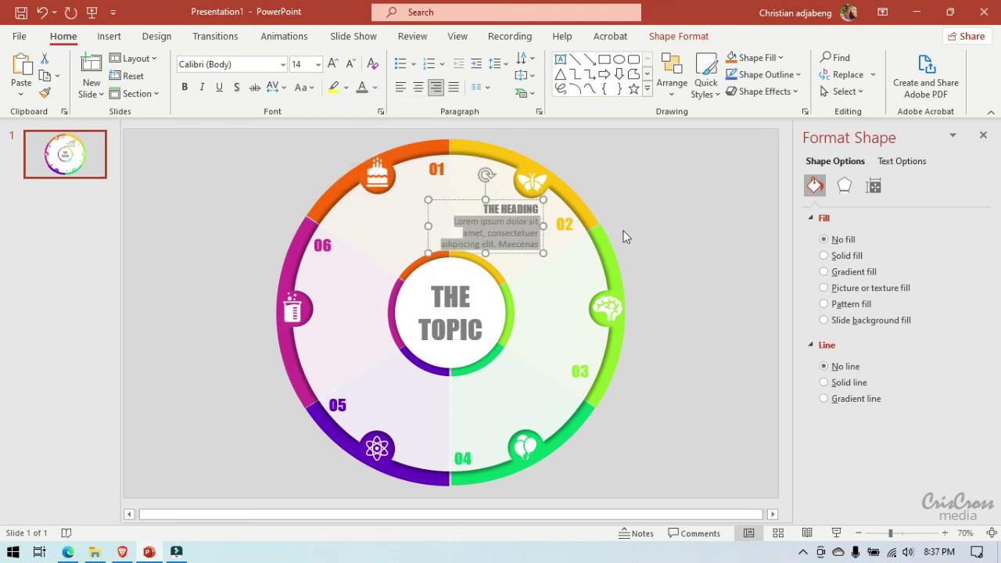
drag(520, 258, 533, 255)
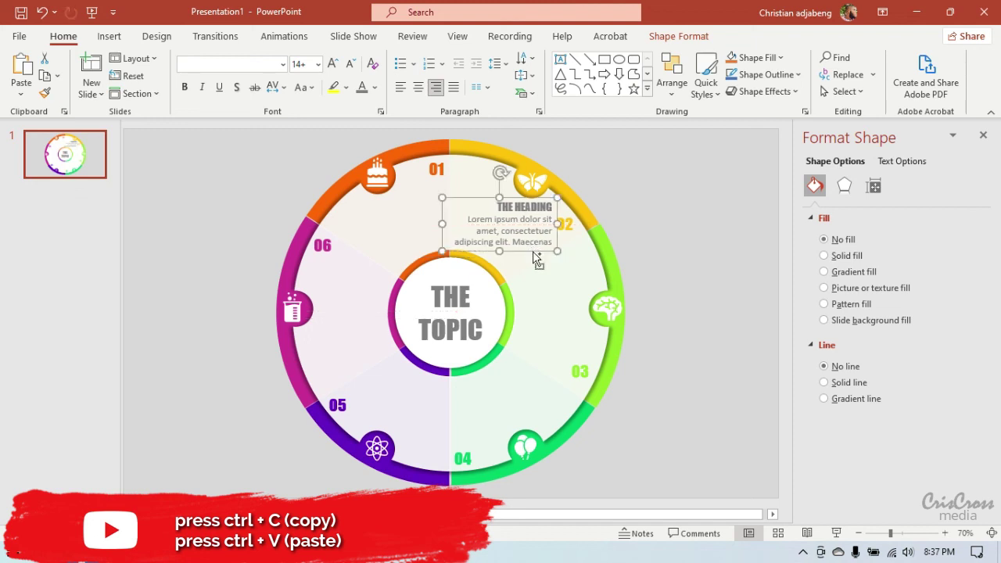
Step: Duplicate the 02 text block into the 01 segment under the cake icon and left-align it
key(ctrl+c)
key(ctrl+v)
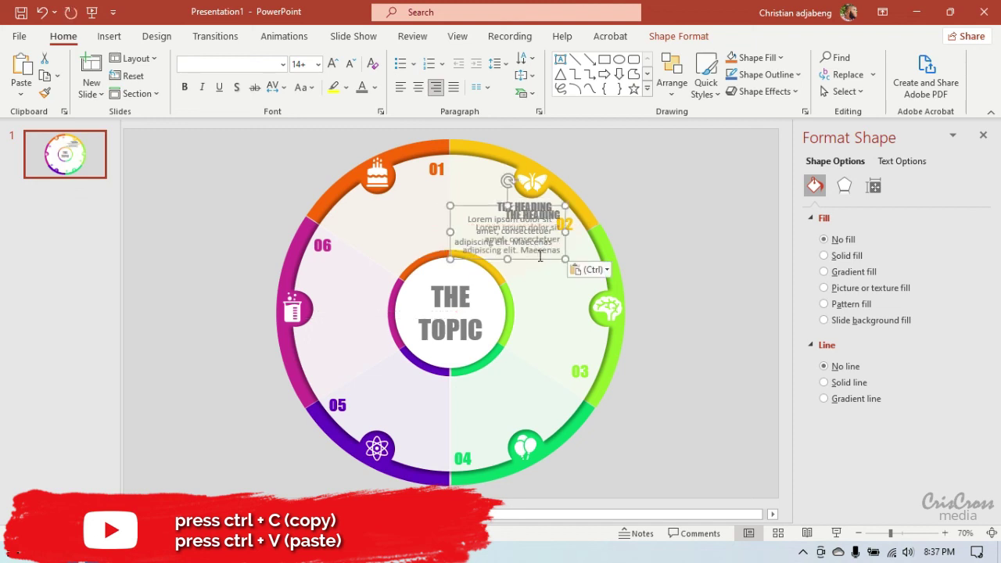
drag(539, 257, 423, 238)
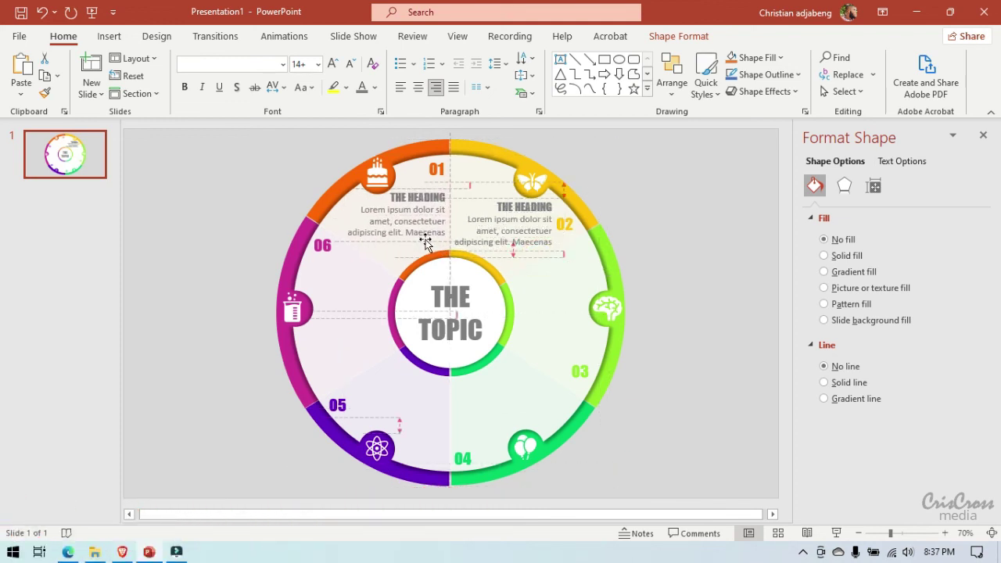
click(400, 86)
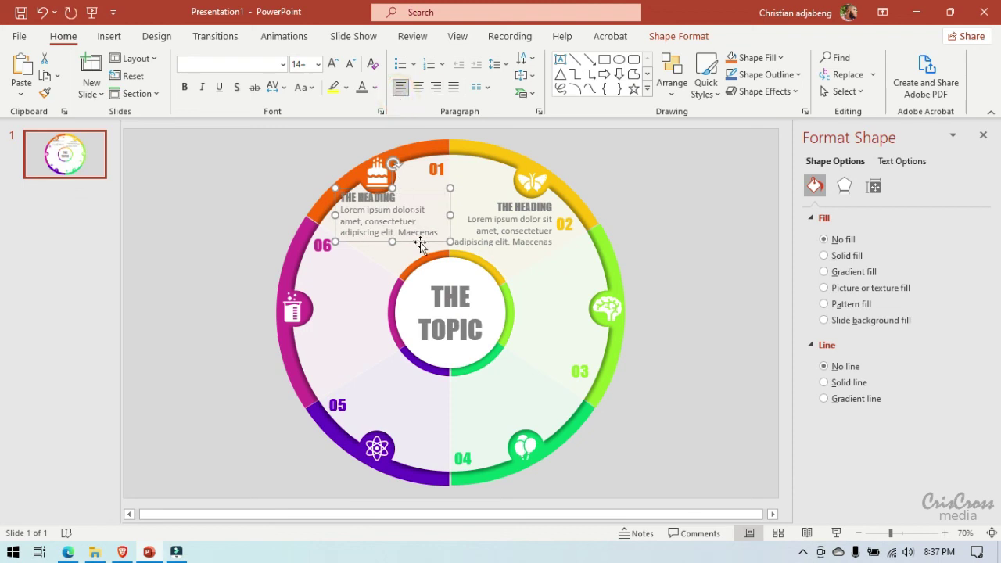
drag(419, 240, 431, 248)
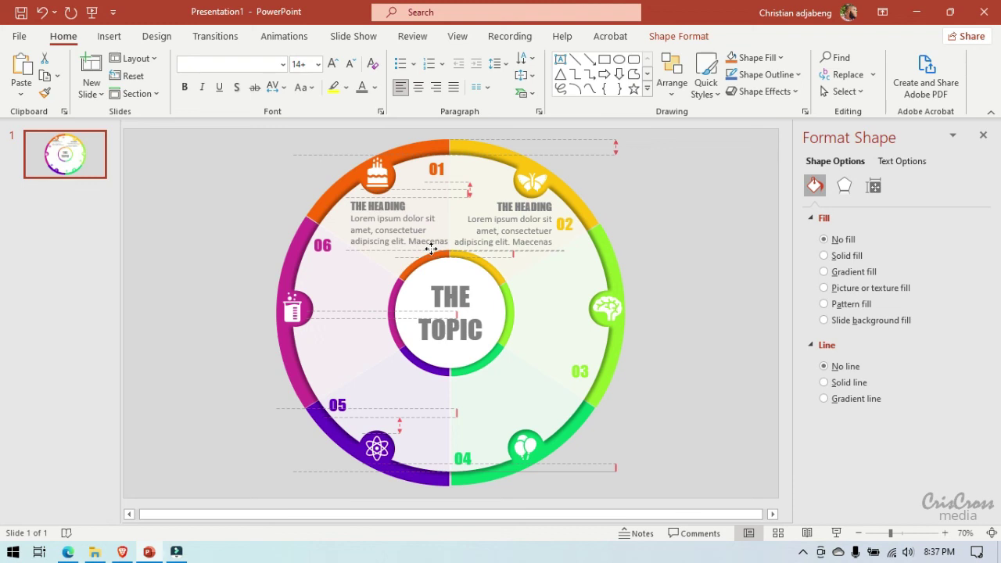
Step: Place a copy of the 01 text block beside the 06 icon
drag(431, 248, 431, 247)
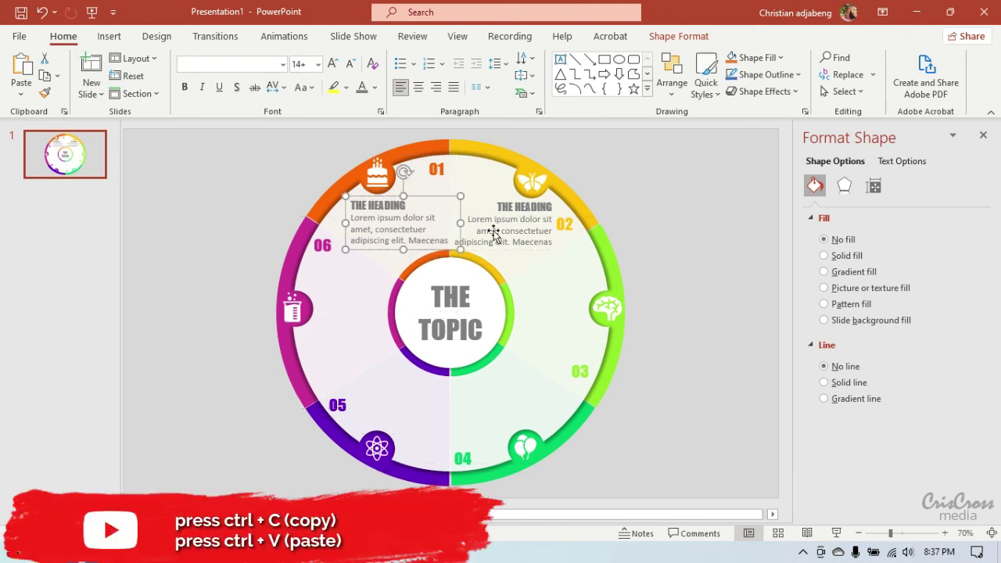
key(ctrl+c)
key(ctrl+v)
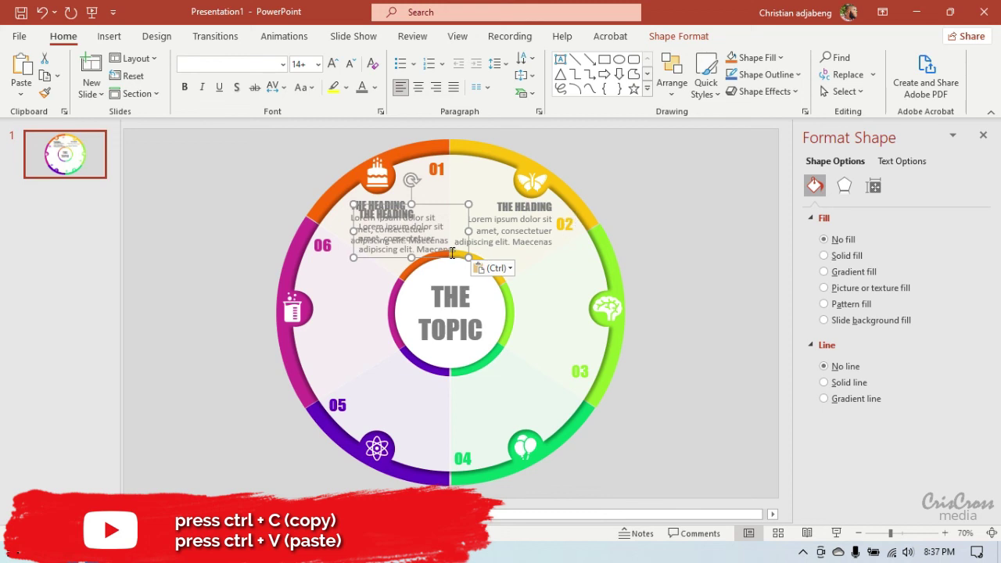
mouse_move(452, 252)
mouse_down()
mouse_move(392, 334)
mouse_move(388, 304)
mouse_up()
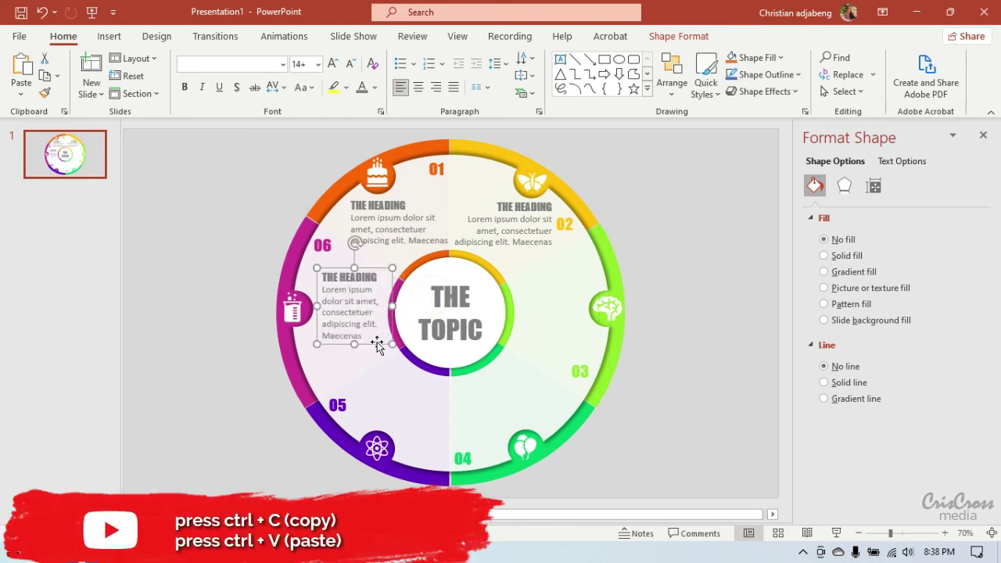
drag(377, 342, 378, 351)
Step: Place a copy of the 06 block in the 03 segment beside the brain icon
key(ctrl+c)
key(ctrl+v)
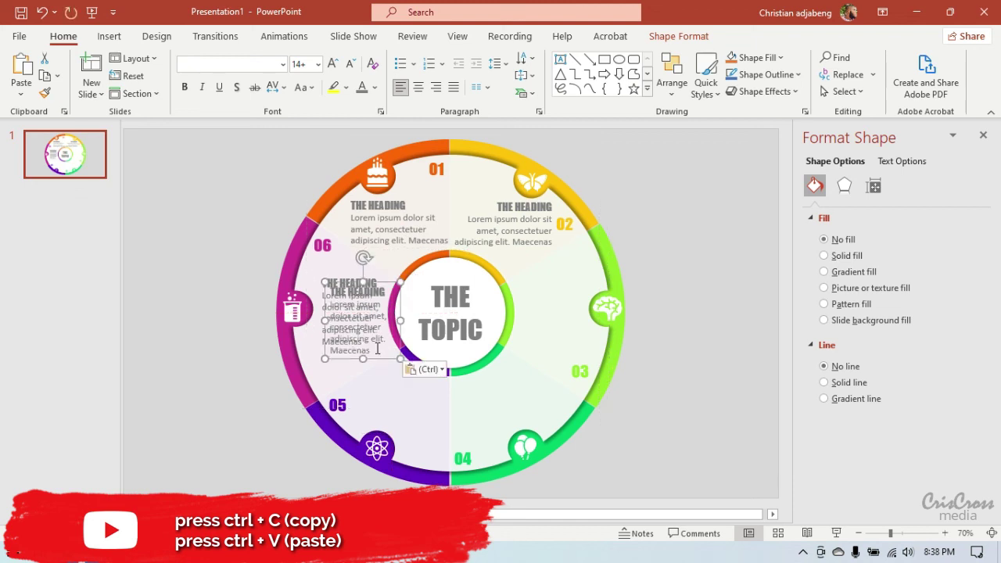
drag(380, 357, 575, 345)
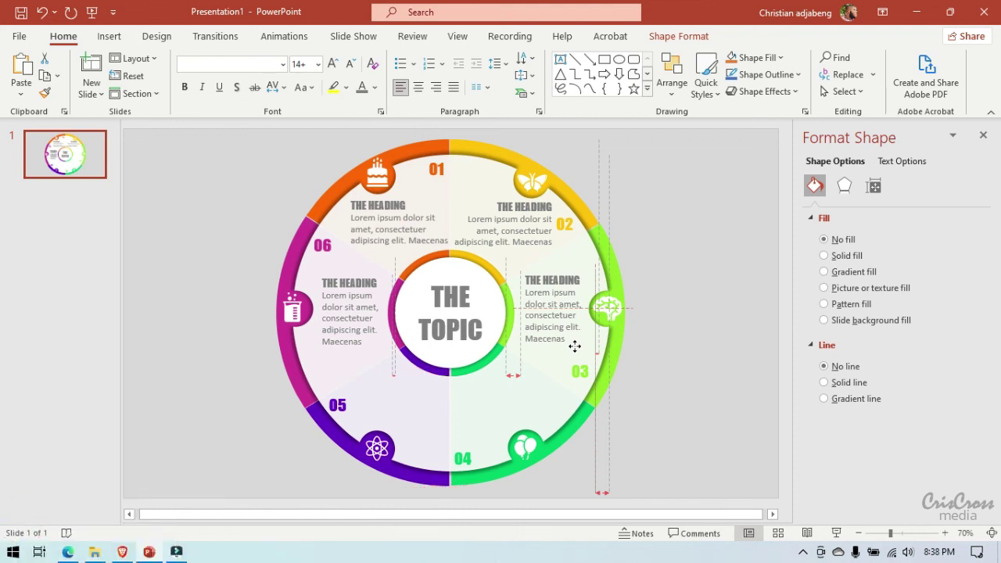
drag(574, 345, 576, 351)
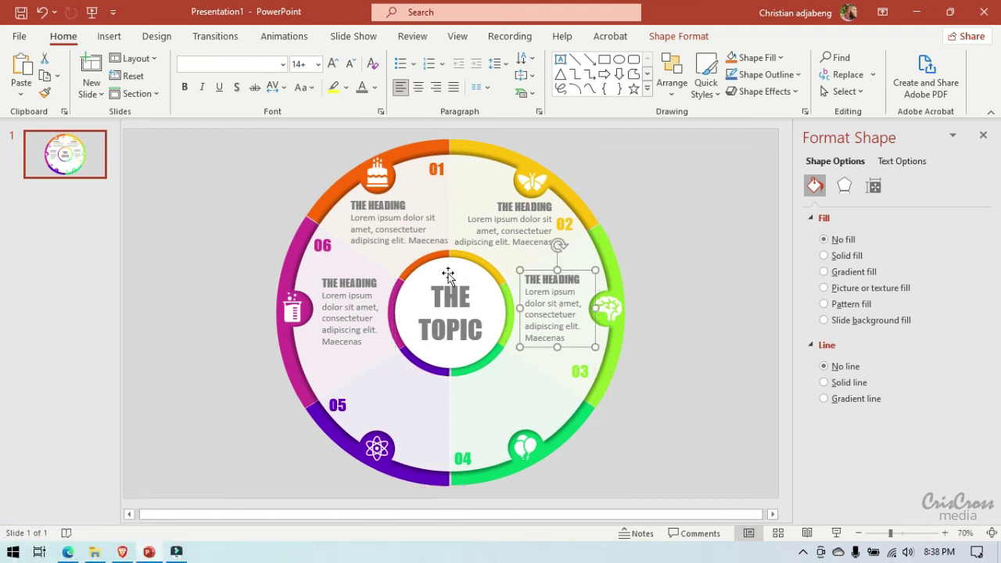
Step: Select the 01 text block and paste another duplicate of it
click(418, 239)
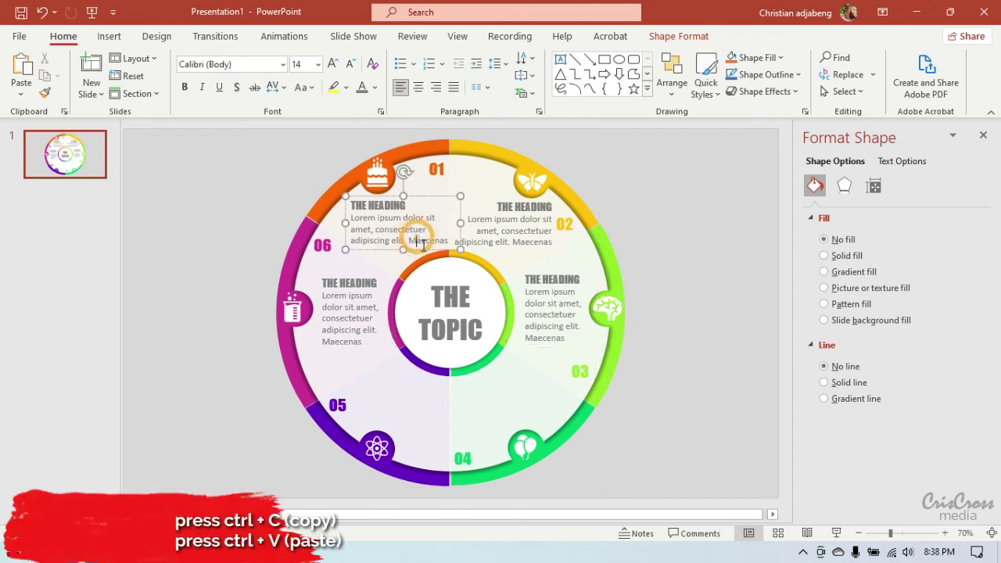
click(423, 248)
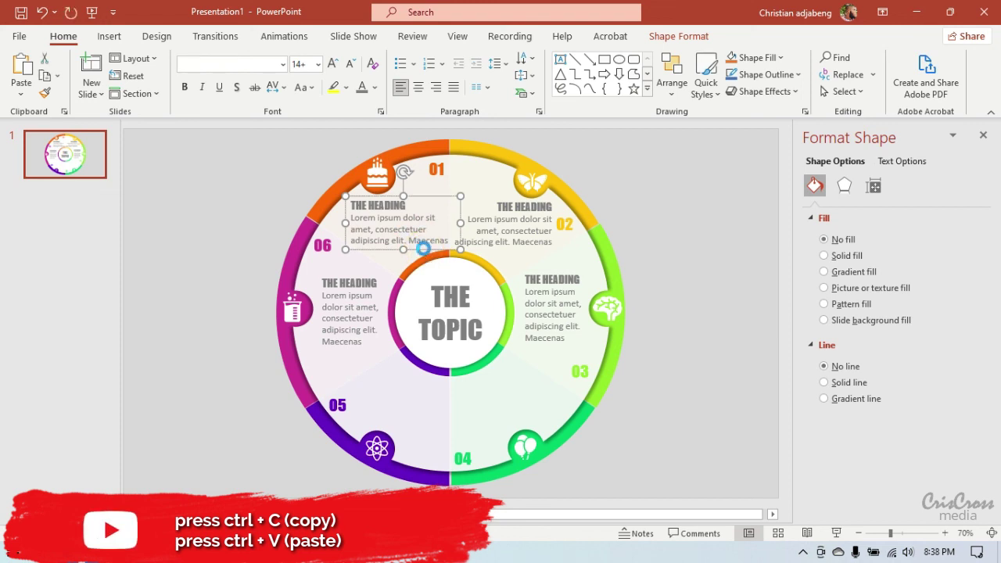
key(ctrl+c)
key(ctrl+v)
Step: Move the pasted copy into the 05 segment and make it slightly narrower
mouse_move(423, 249)
mouse_down()
mouse_move(437, 414)
mouse_move(428, 423)
mouse_up()
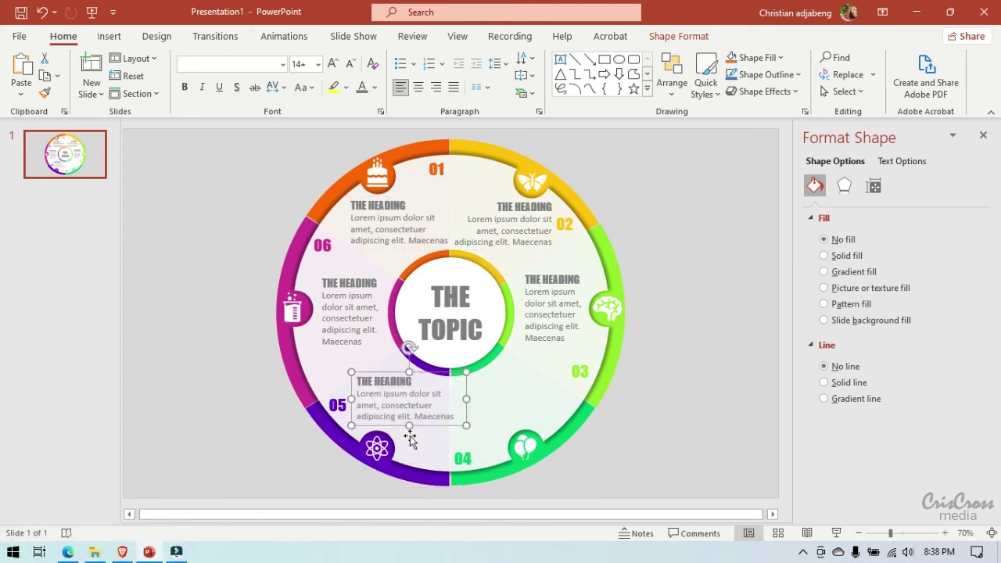
drag(465, 400, 455, 404)
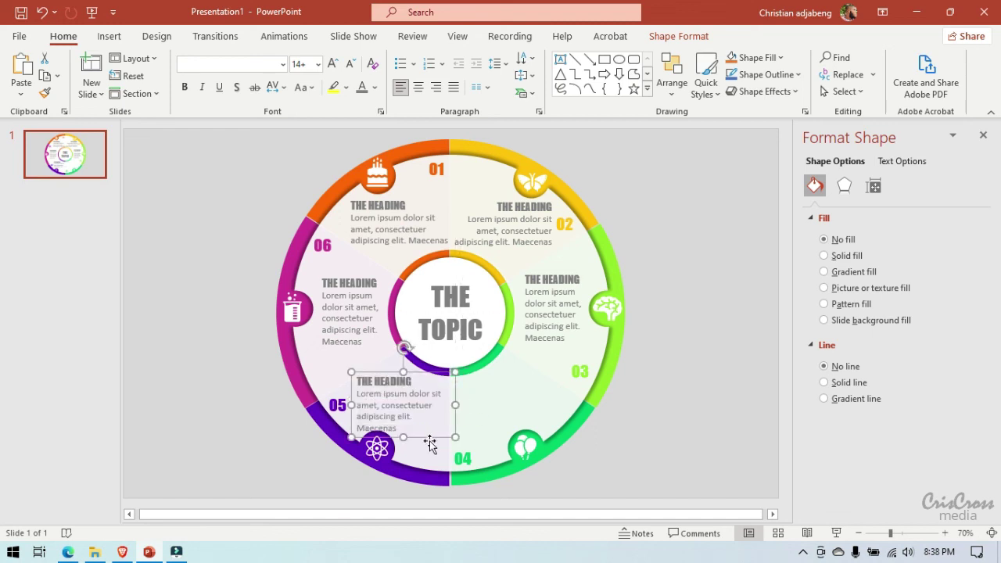
drag(431, 436, 435, 440)
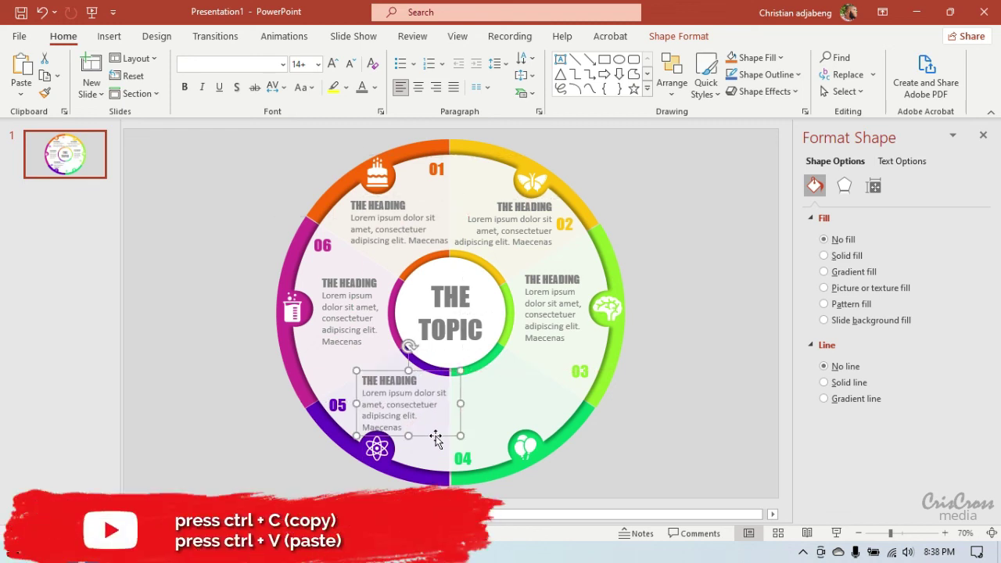
Step: Copy the 05 block into the 04 segment above the balloons icon, right-aligned
key(ctrl+c)
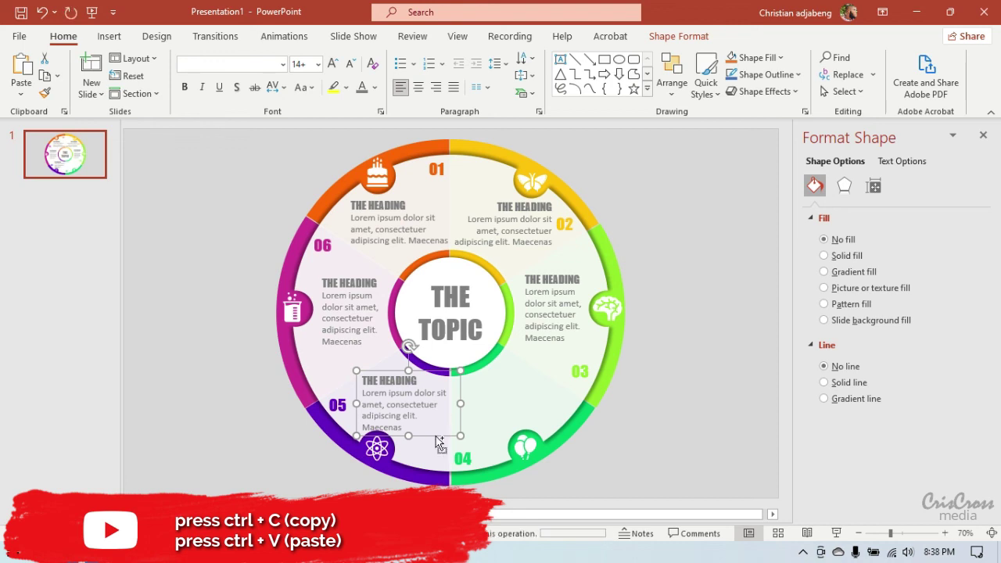
key(ctrl+v)
click(435, 443)
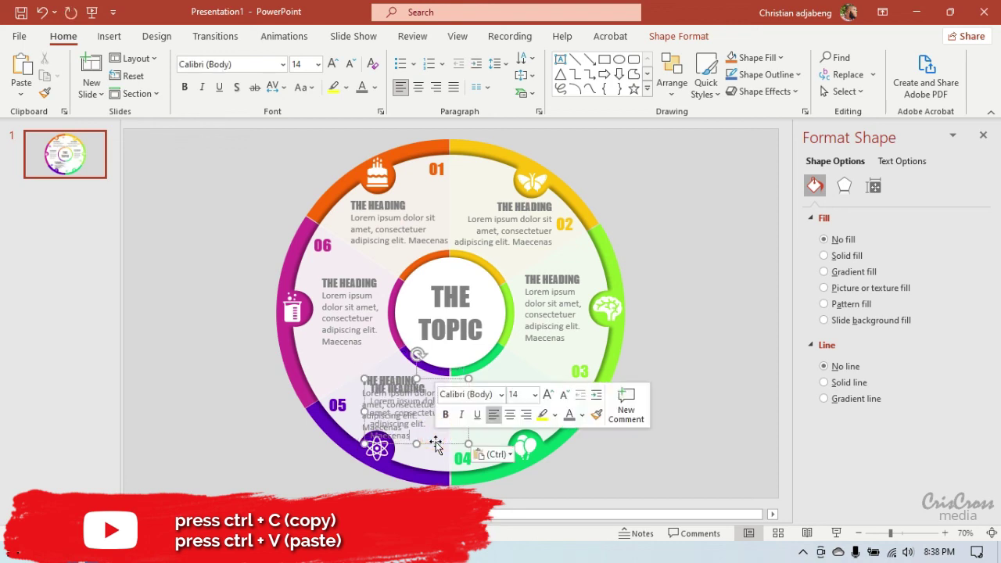
drag(436, 443, 523, 437)
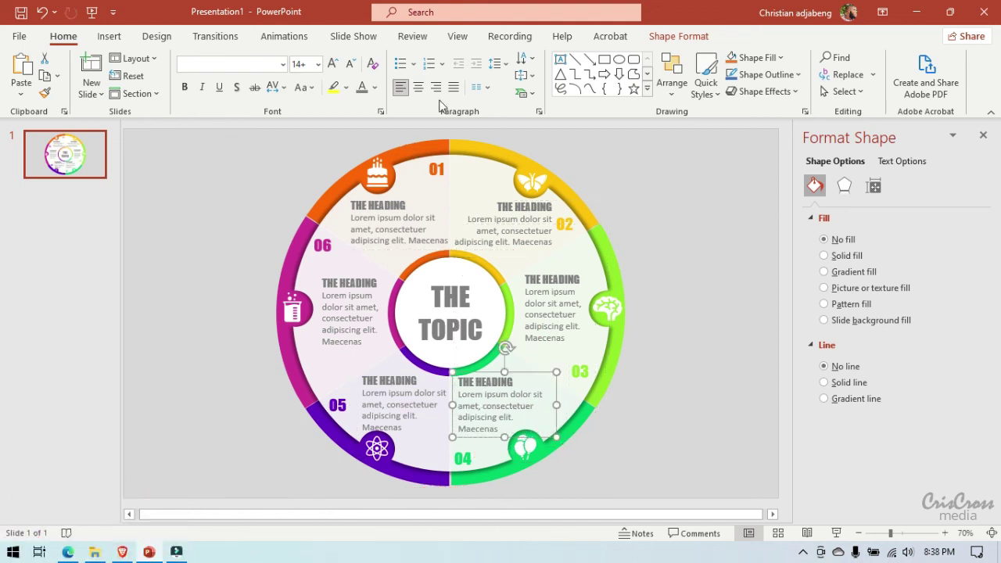
click(435, 86)
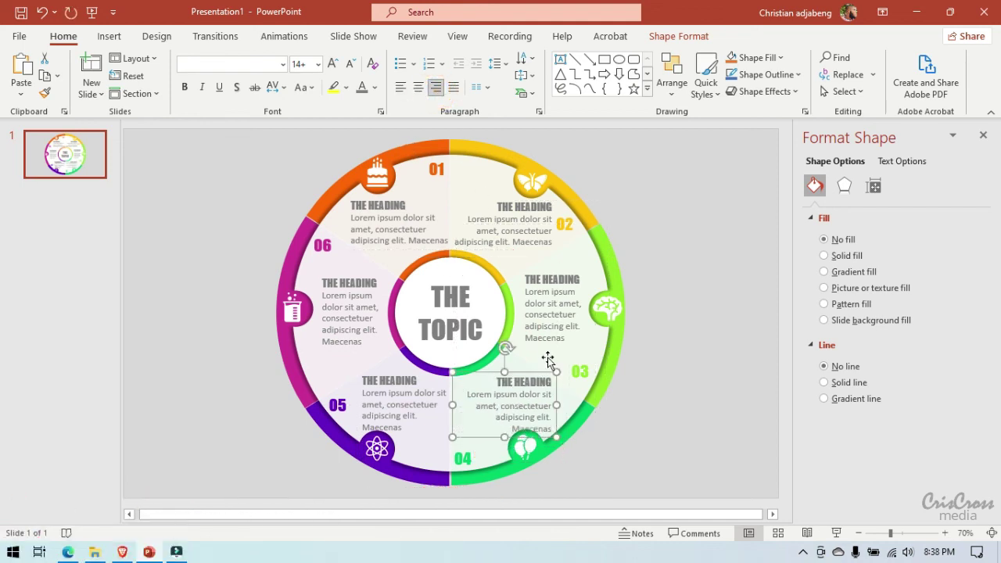
drag(543, 437, 532, 432)
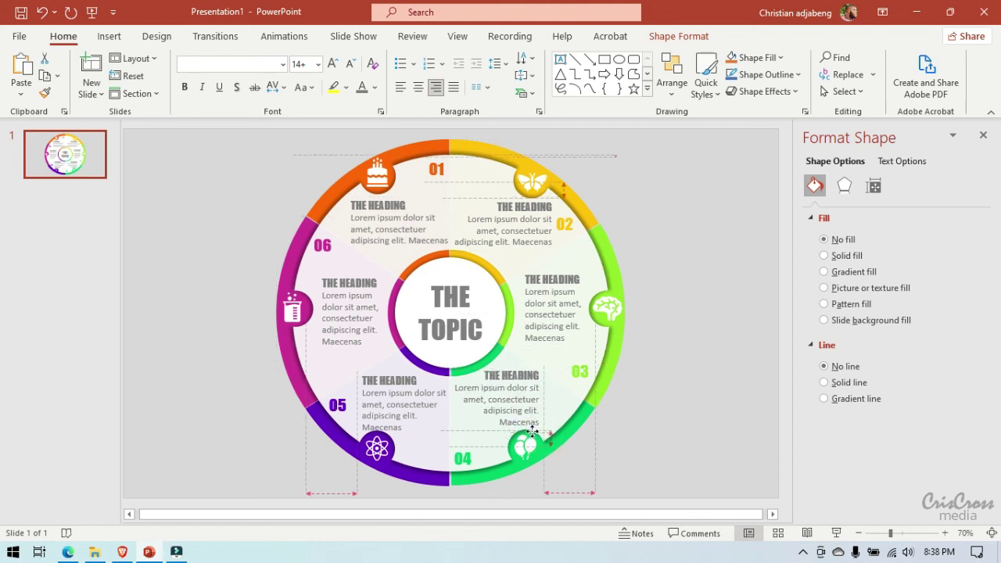
drag(532, 431, 532, 432)
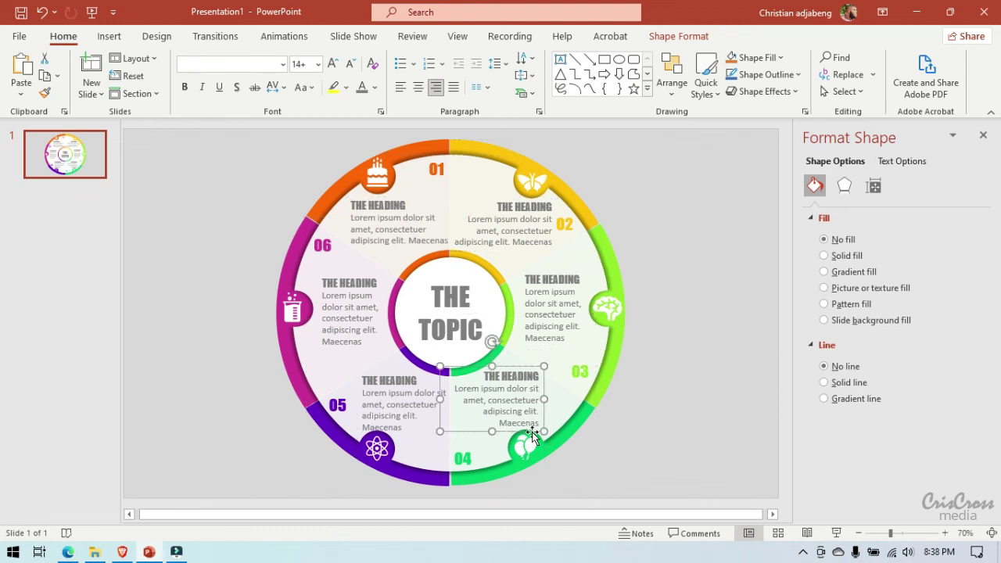
click(659, 385)
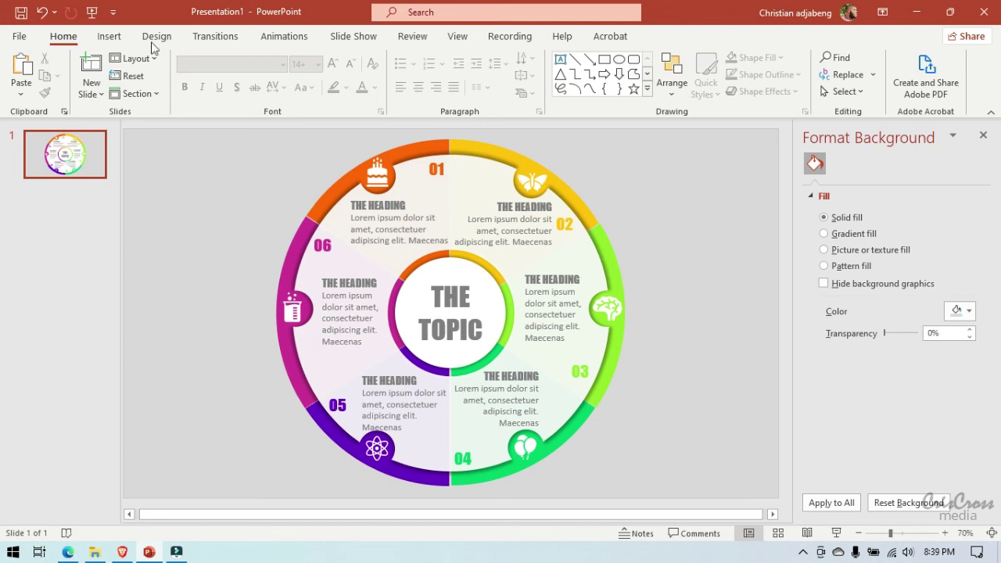
Step: Run the slide show from the beginning to view the finished ring infographic
click(92, 11)
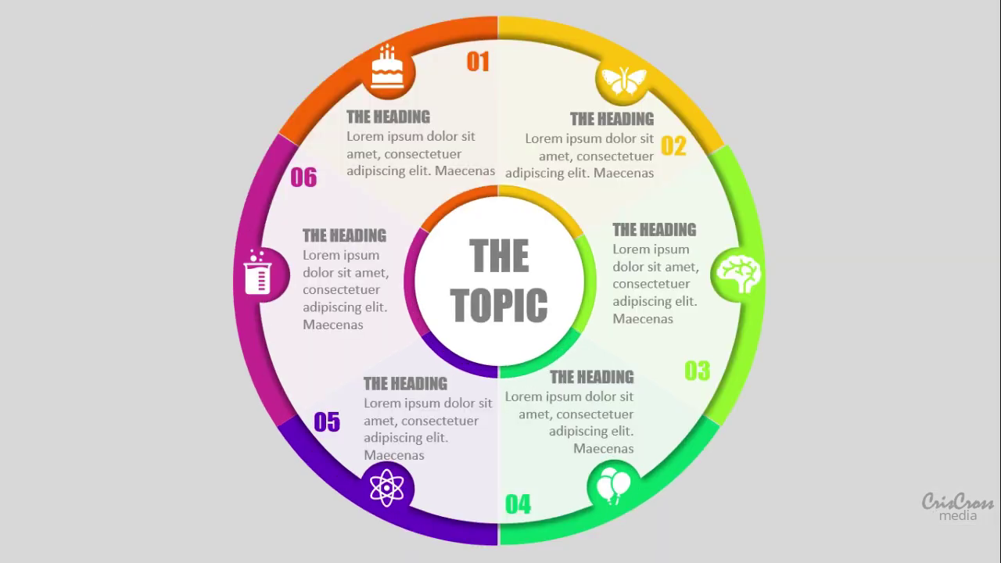